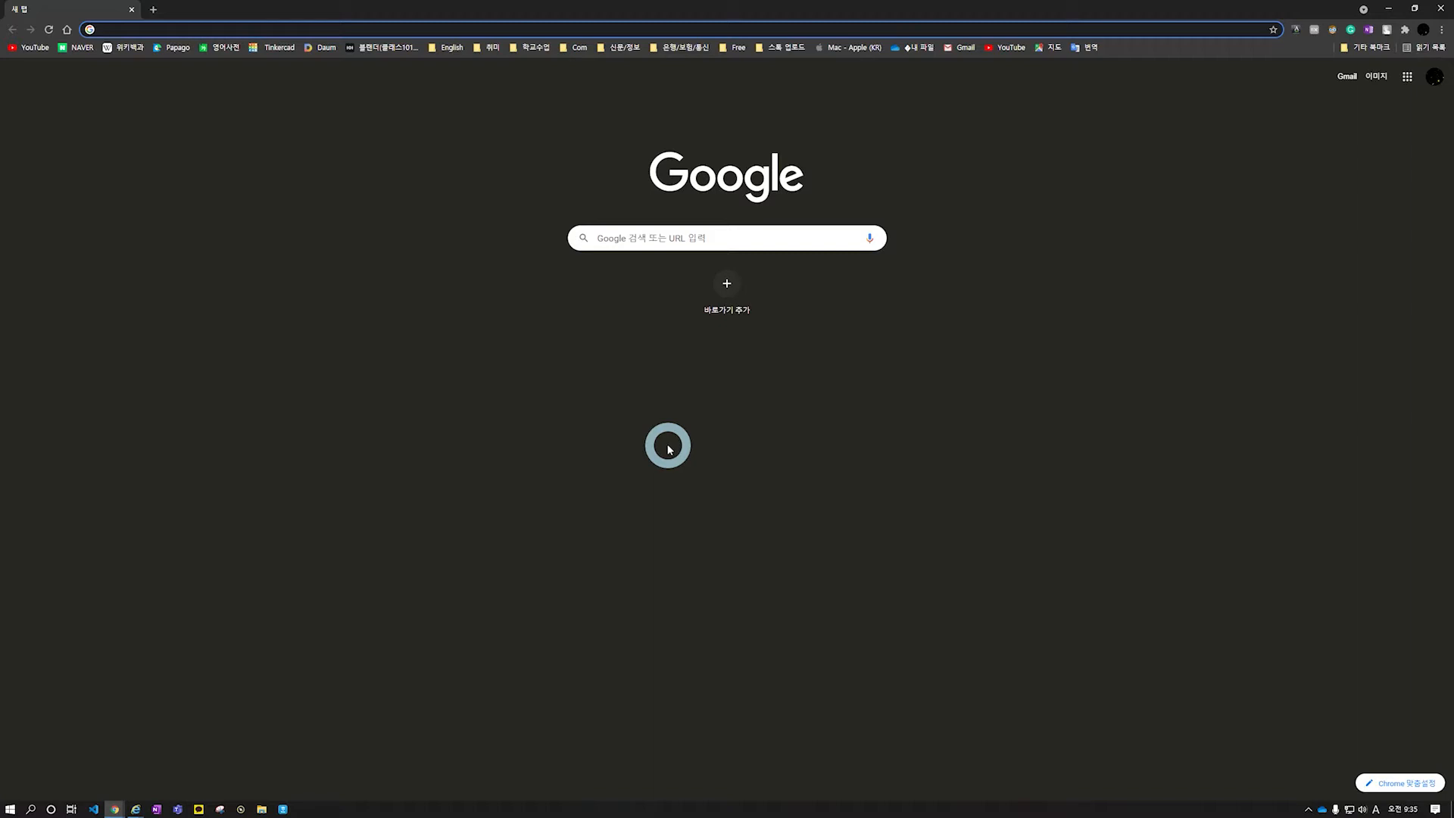
pyautogui.click(188, 30)
pyautogui.write('w')
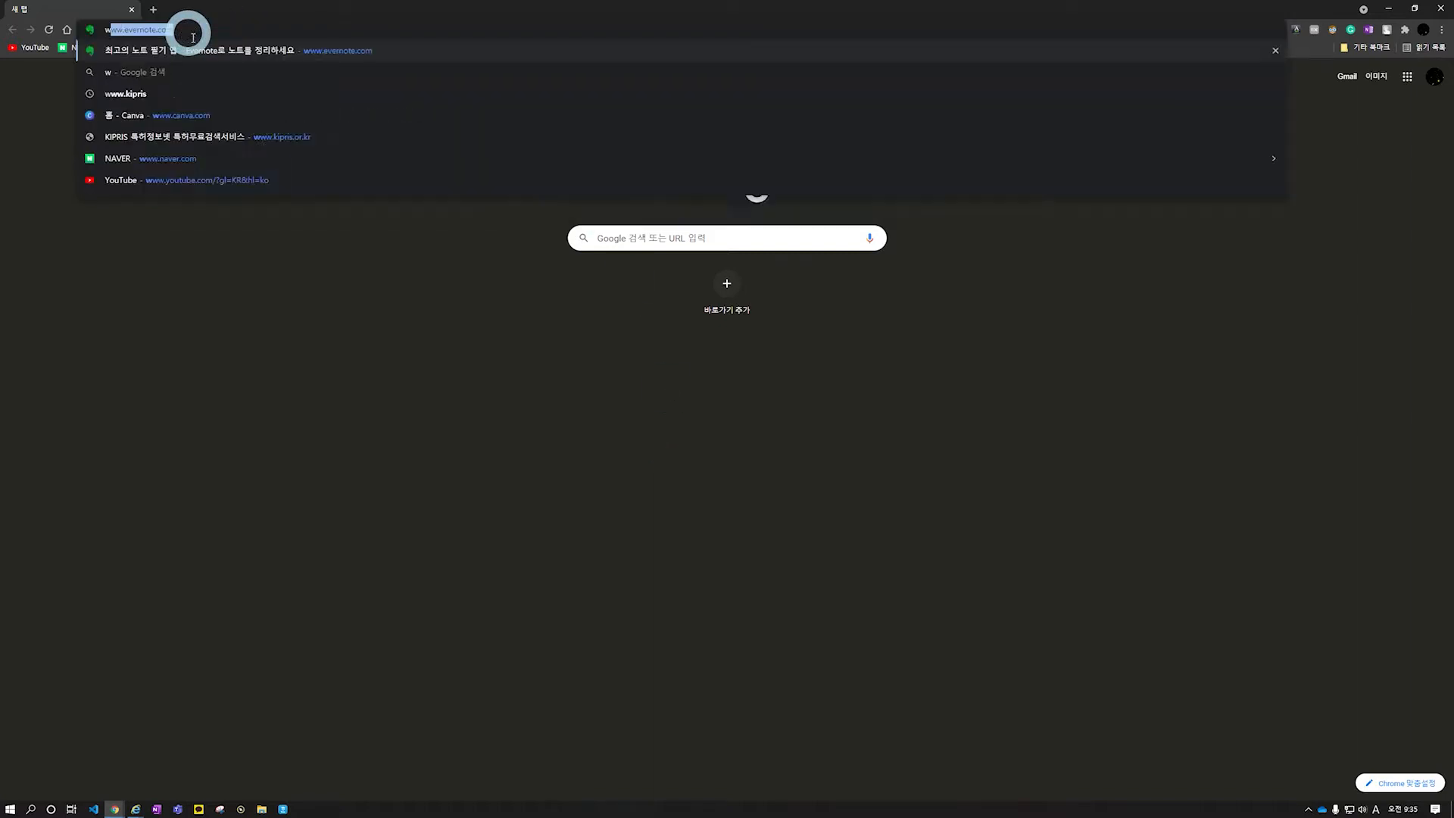
pyautogui.write('ww.canva.com')
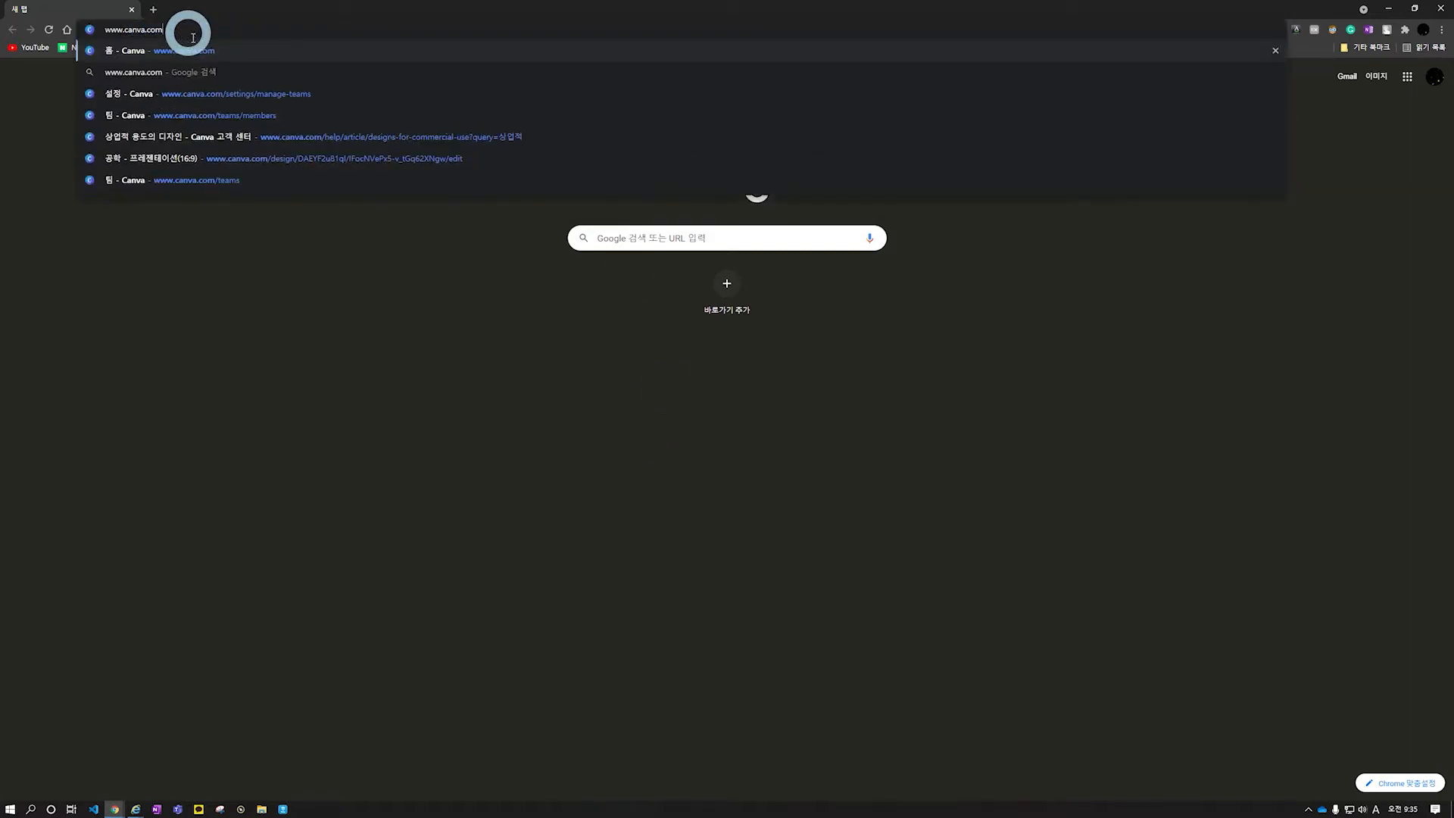
pyautogui.press('Return')
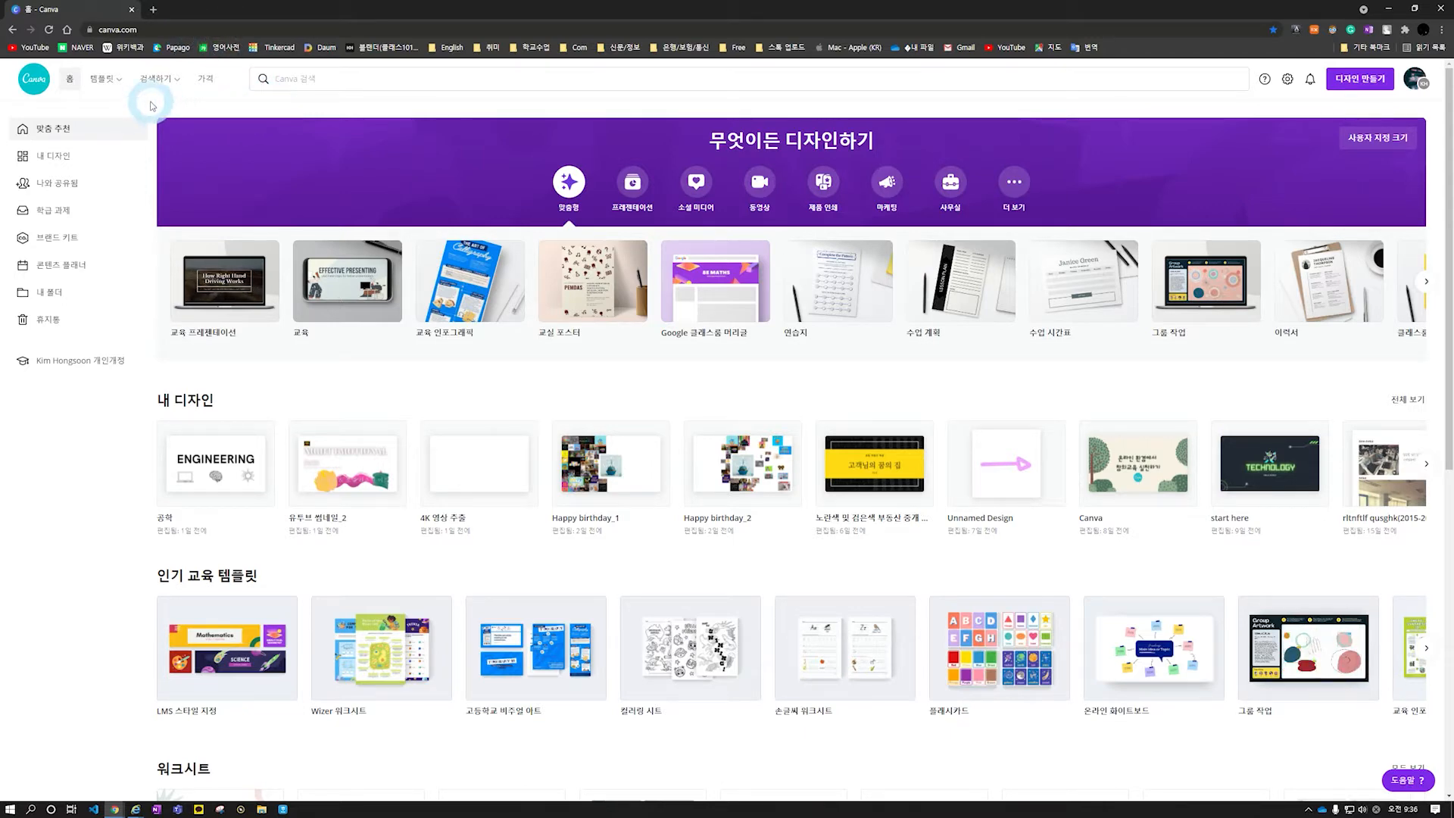
# Open Canva's business template category for presentations (프레젠테이션)
pyautogui.moveTo(96, 83)
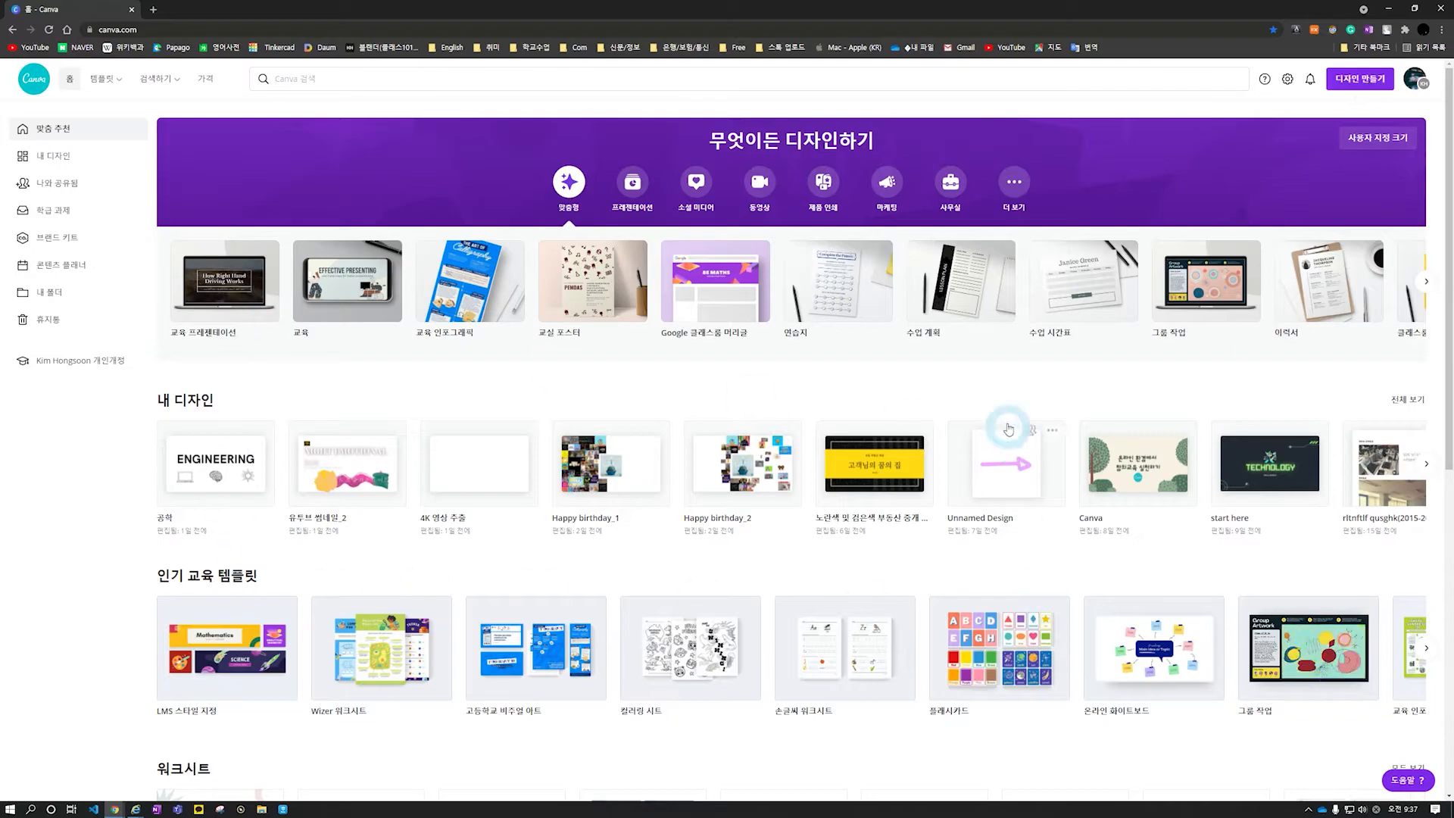
pyautogui.scroll(-20, 744, 484)
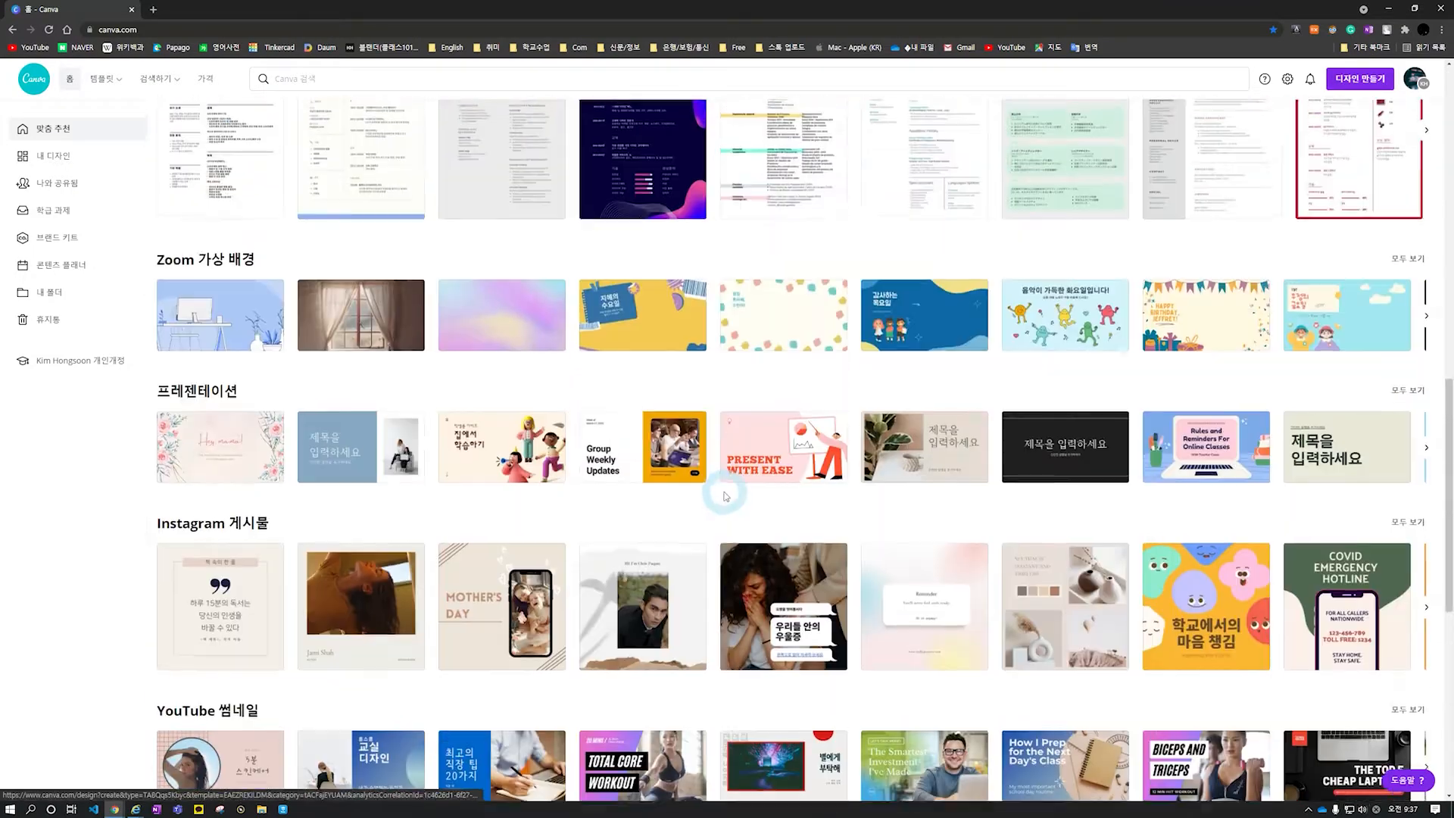
pyautogui.scroll(20, 724, 496)
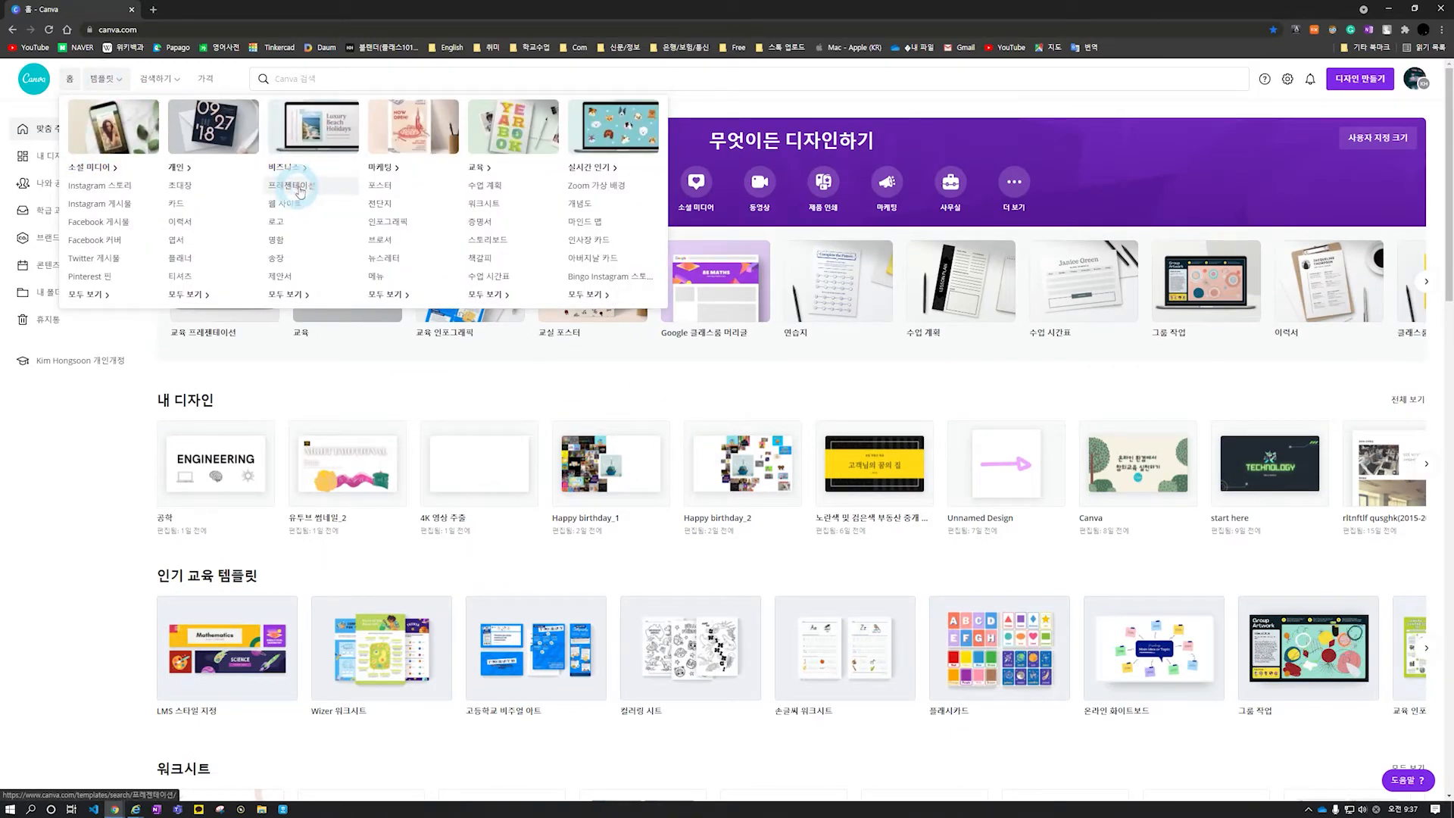
pyautogui.click(301, 189)
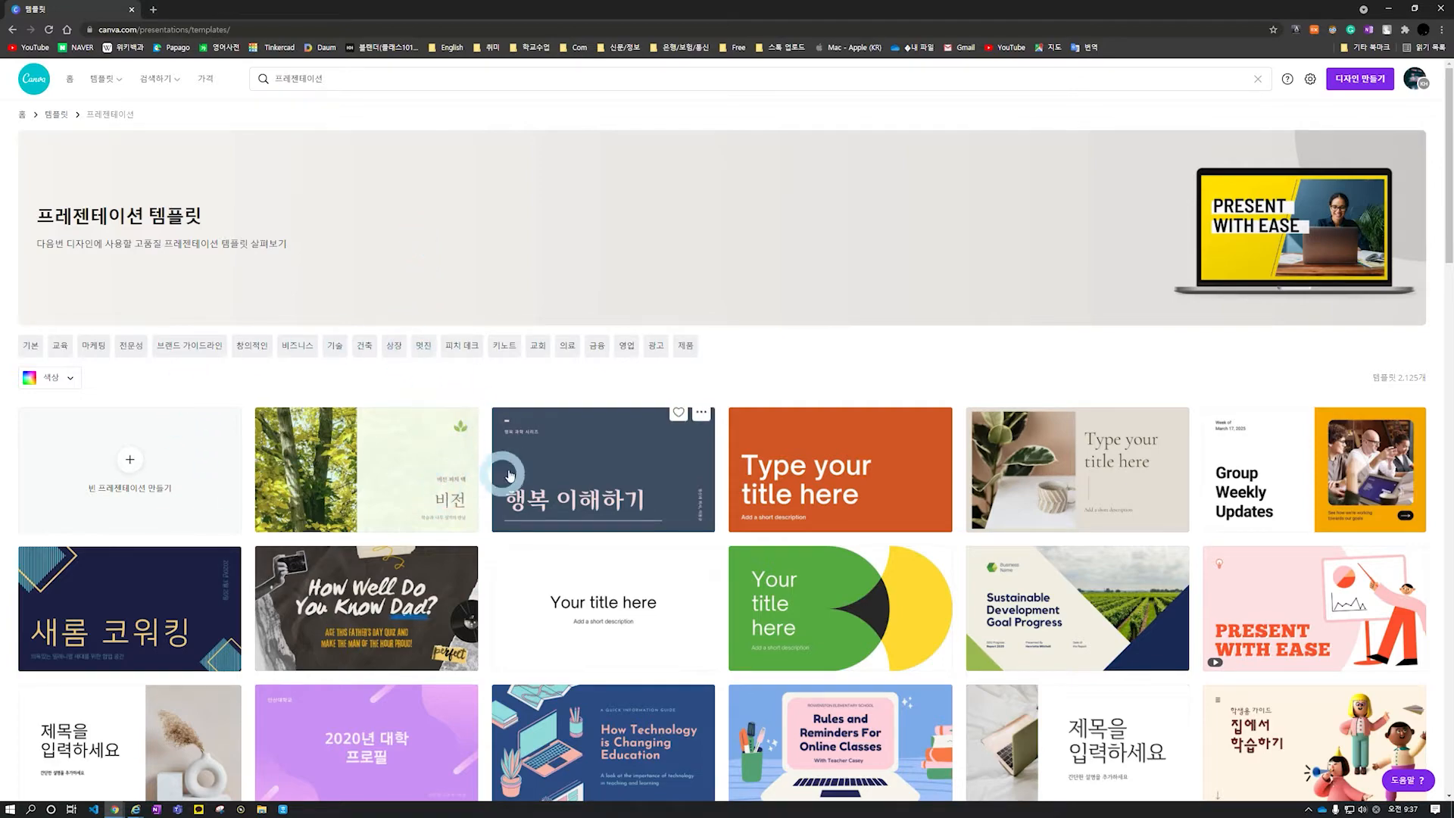
# Browse the presentation template gallery for a suitable design
pyautogui.scroll(-4, 530, 463)
pyautogui.scroll(5, 576, 462)
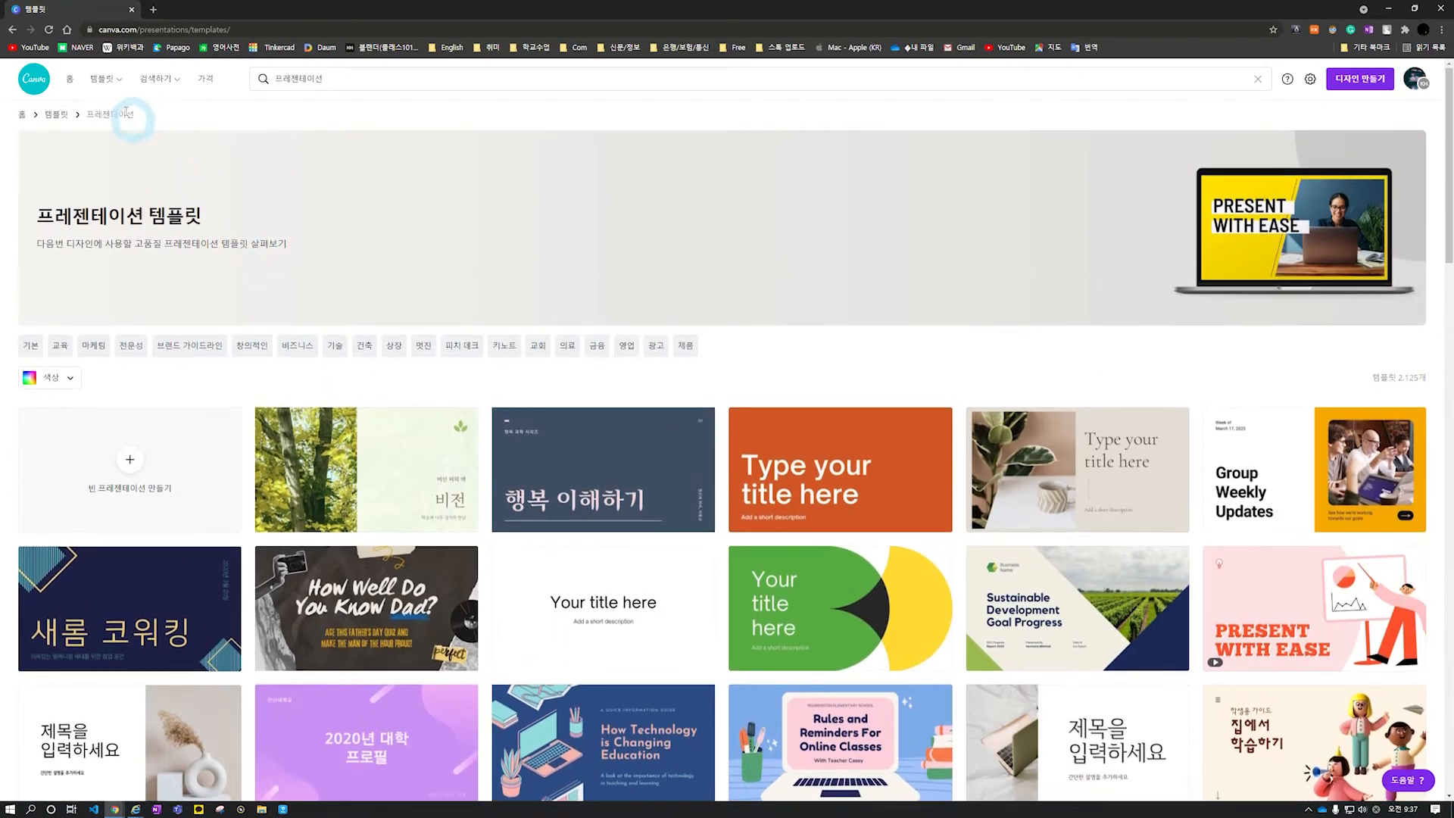
pyautogui.moveTo(106, 81)
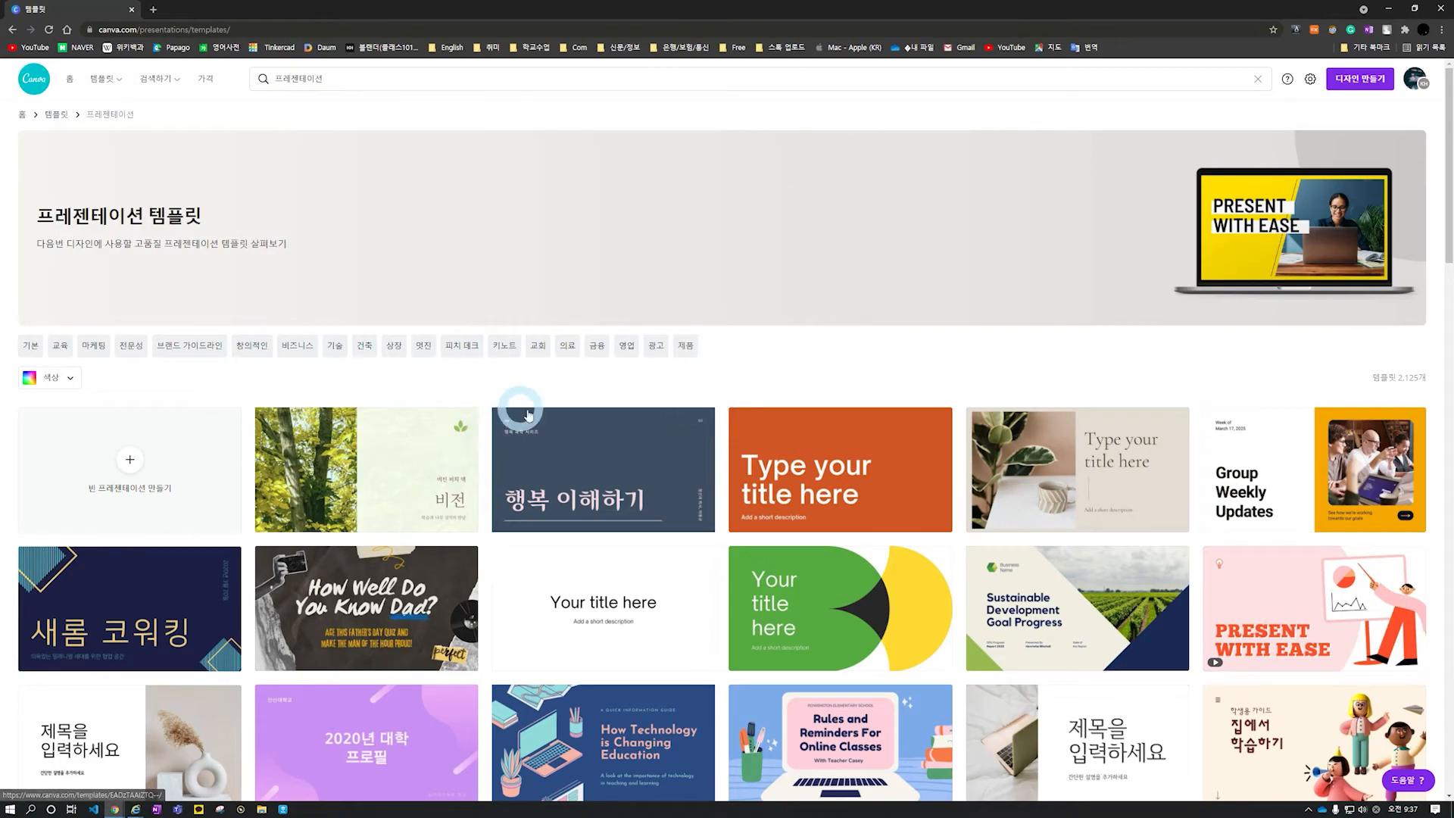
pyautogui.scroll(-4, 757, 424)
pyautogui.scroll(-17, 807, 442)
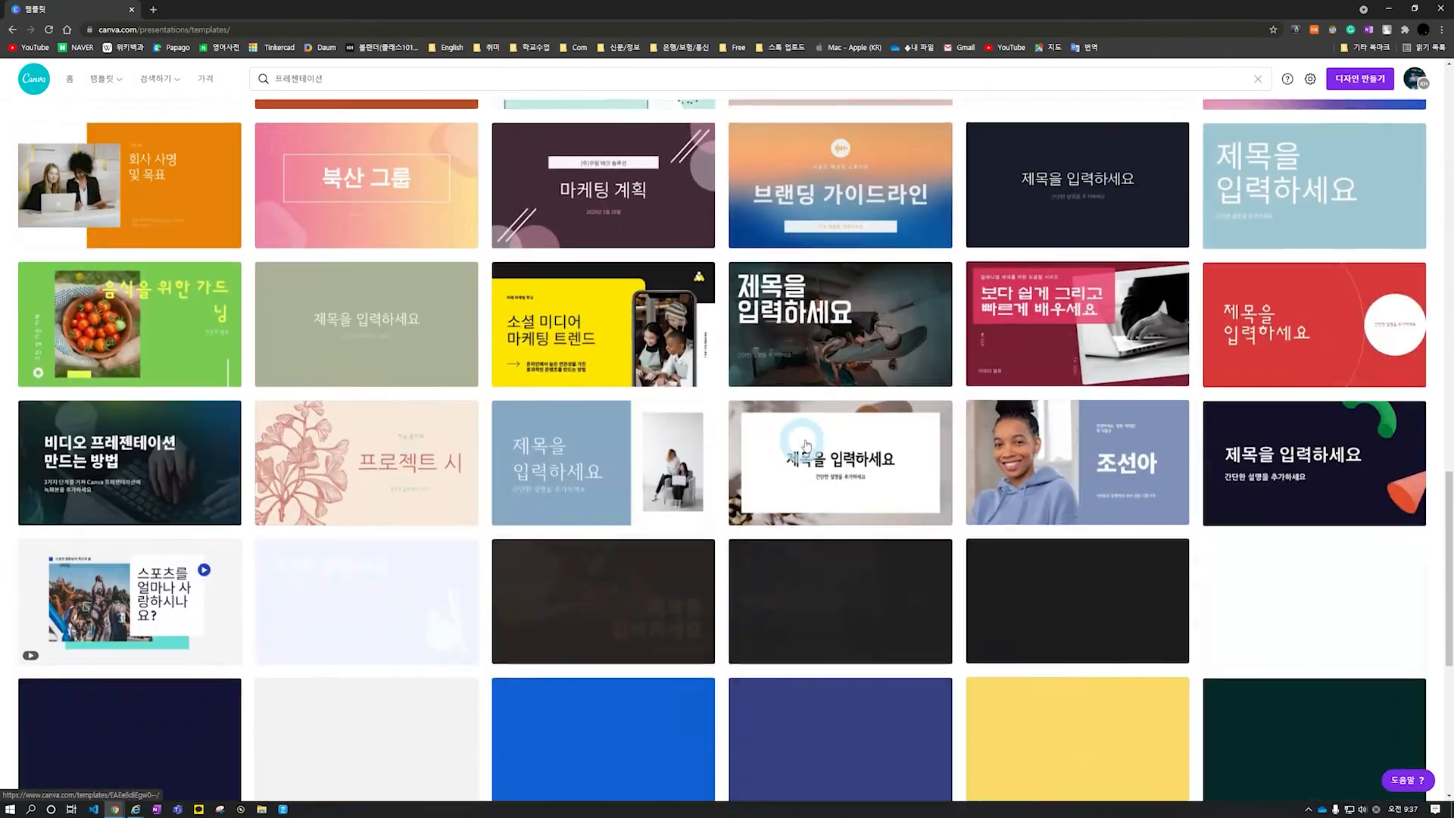
pyautogui.scroll(-5, 804, 445)
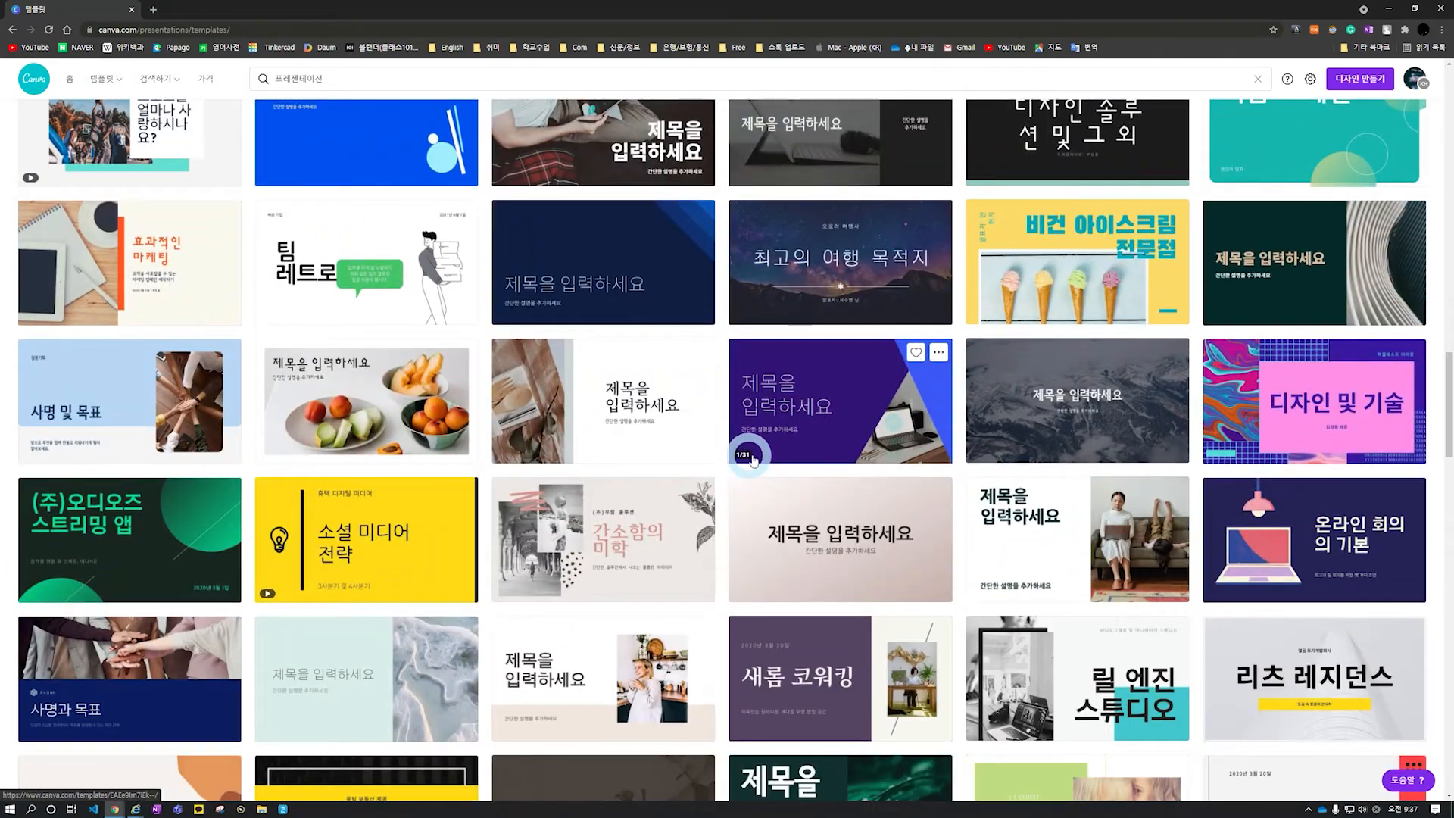
pyautogui.scroll(-8, 755, 458)
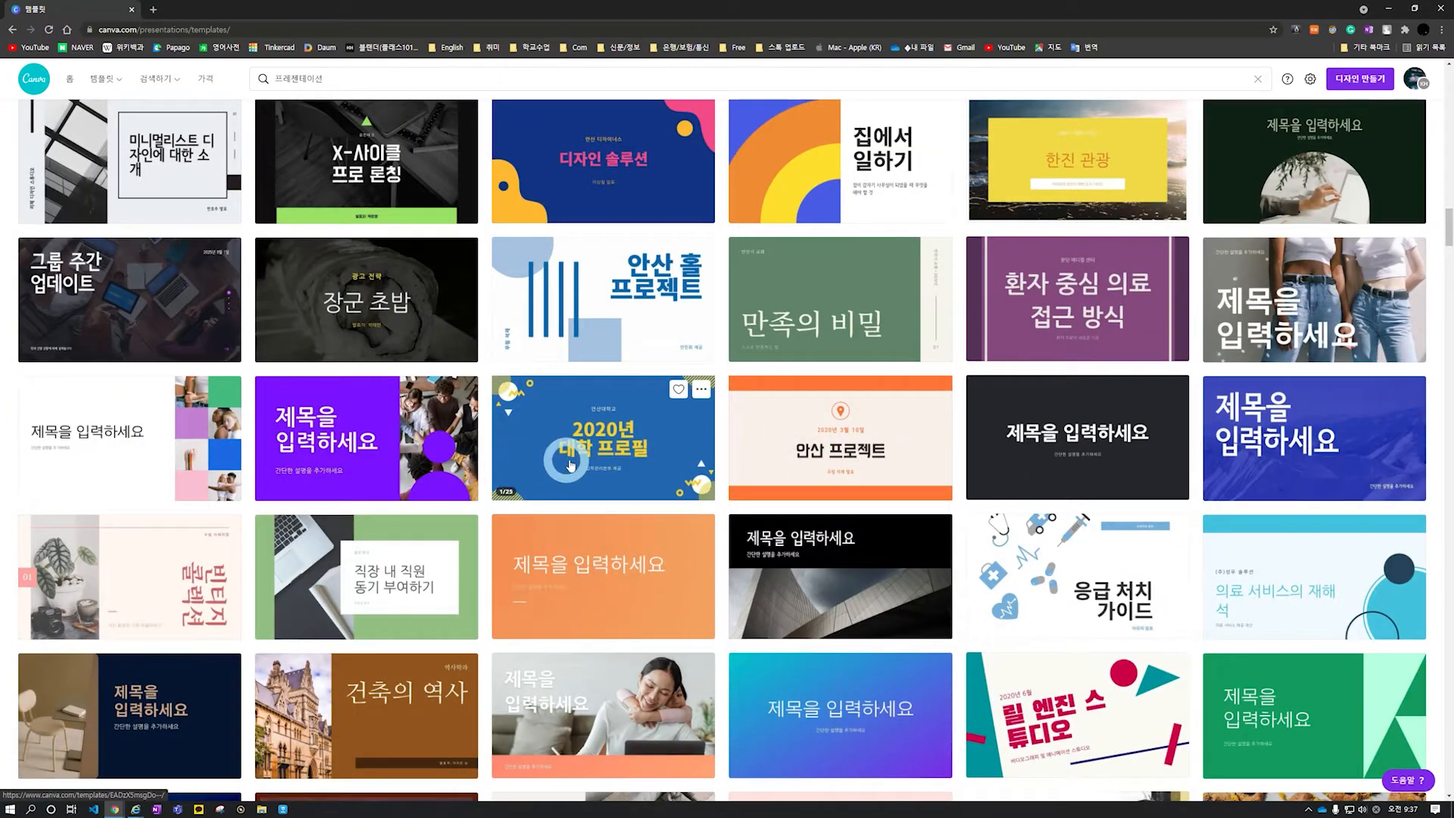
pyautogui.scroll(-10, 496, 467)
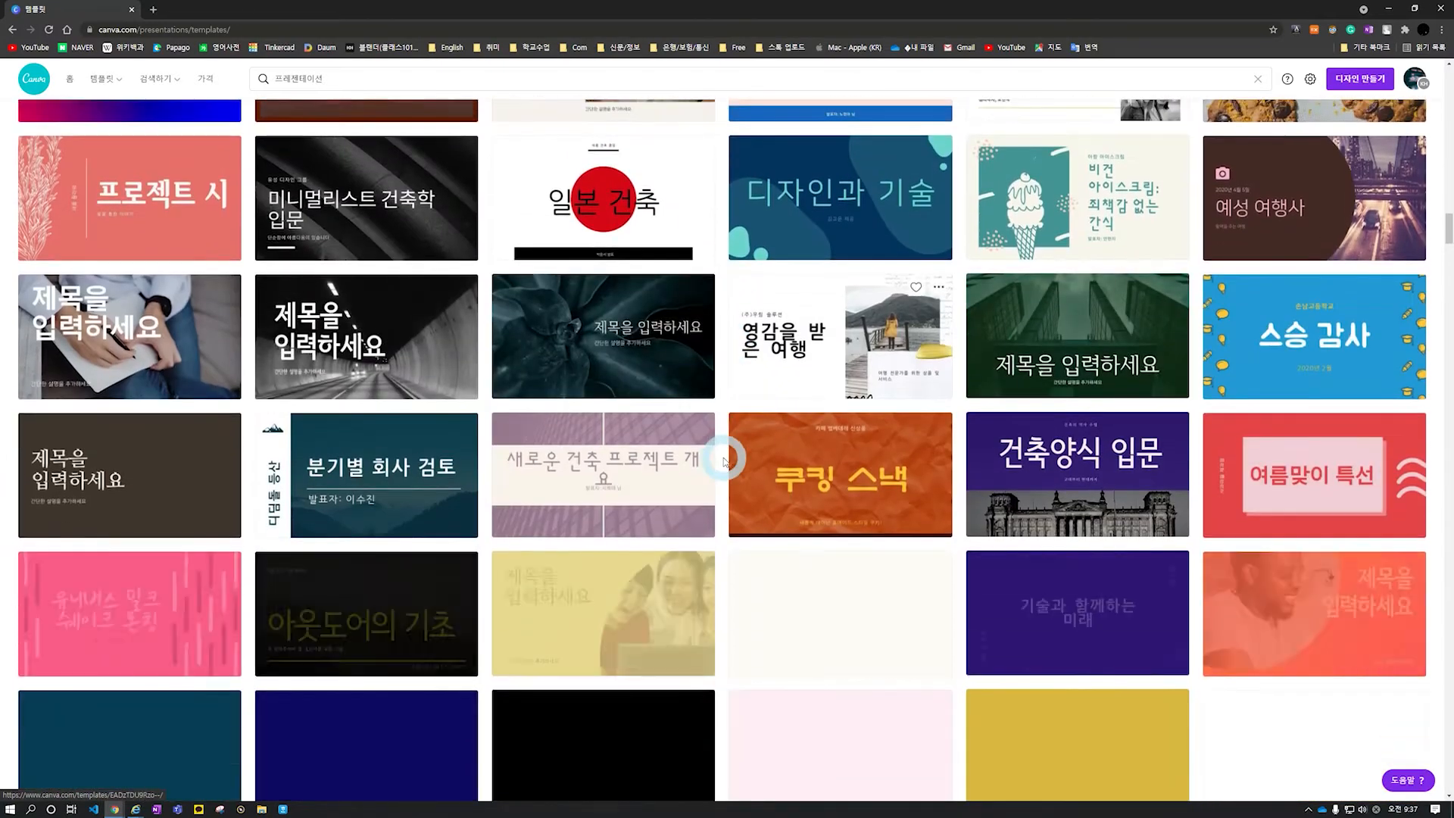
pyautogui.scroll(-10, 795, 455)
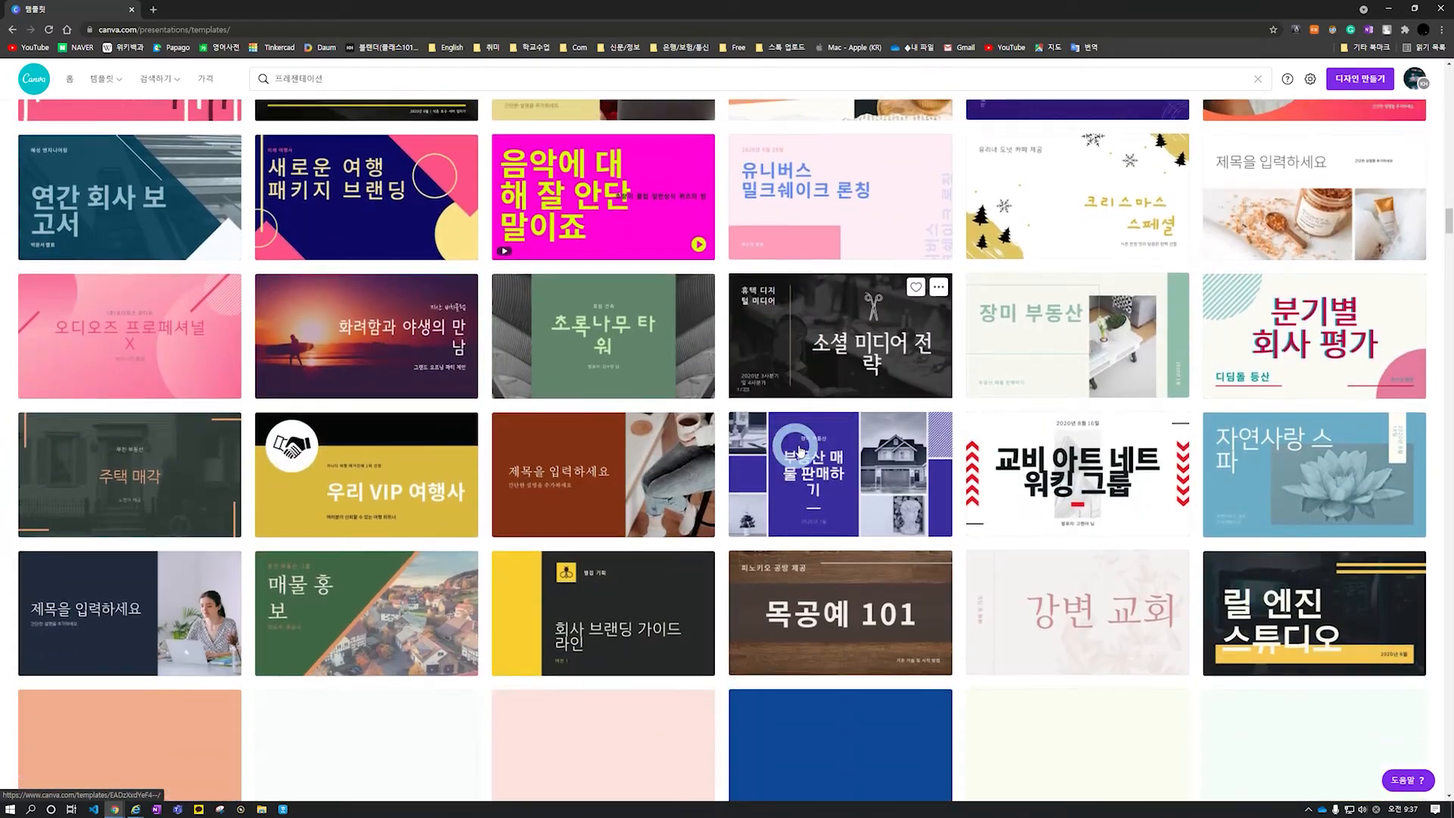
pyautogui.scroll(-3, 801, 450)
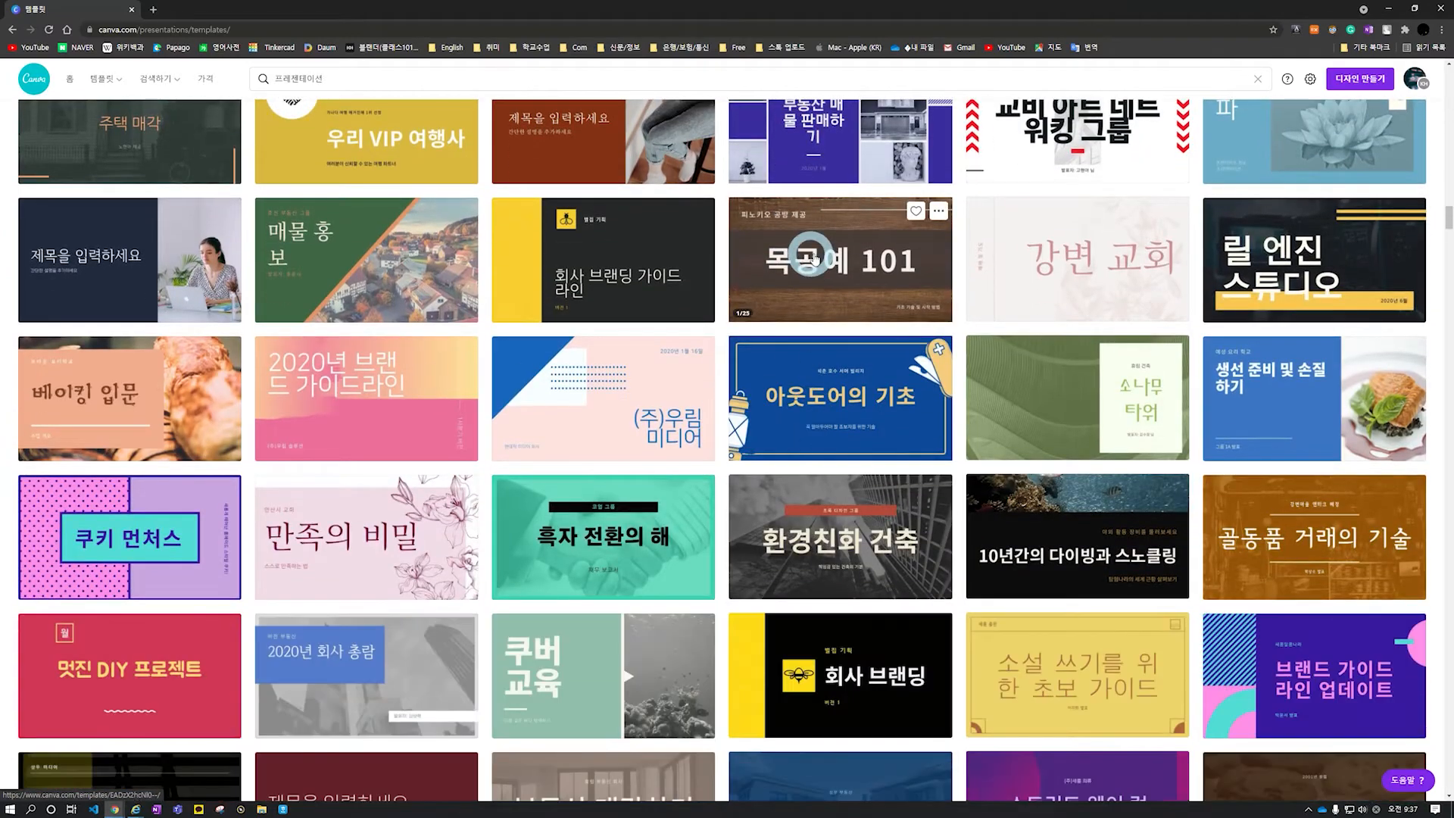
# Open the preview of the 목공예 101 template and view several of its slides, including 오늘 다룰 내용, 나무로 하는 예술 and 목공예의 목적
pyautogui.click(816, 262)
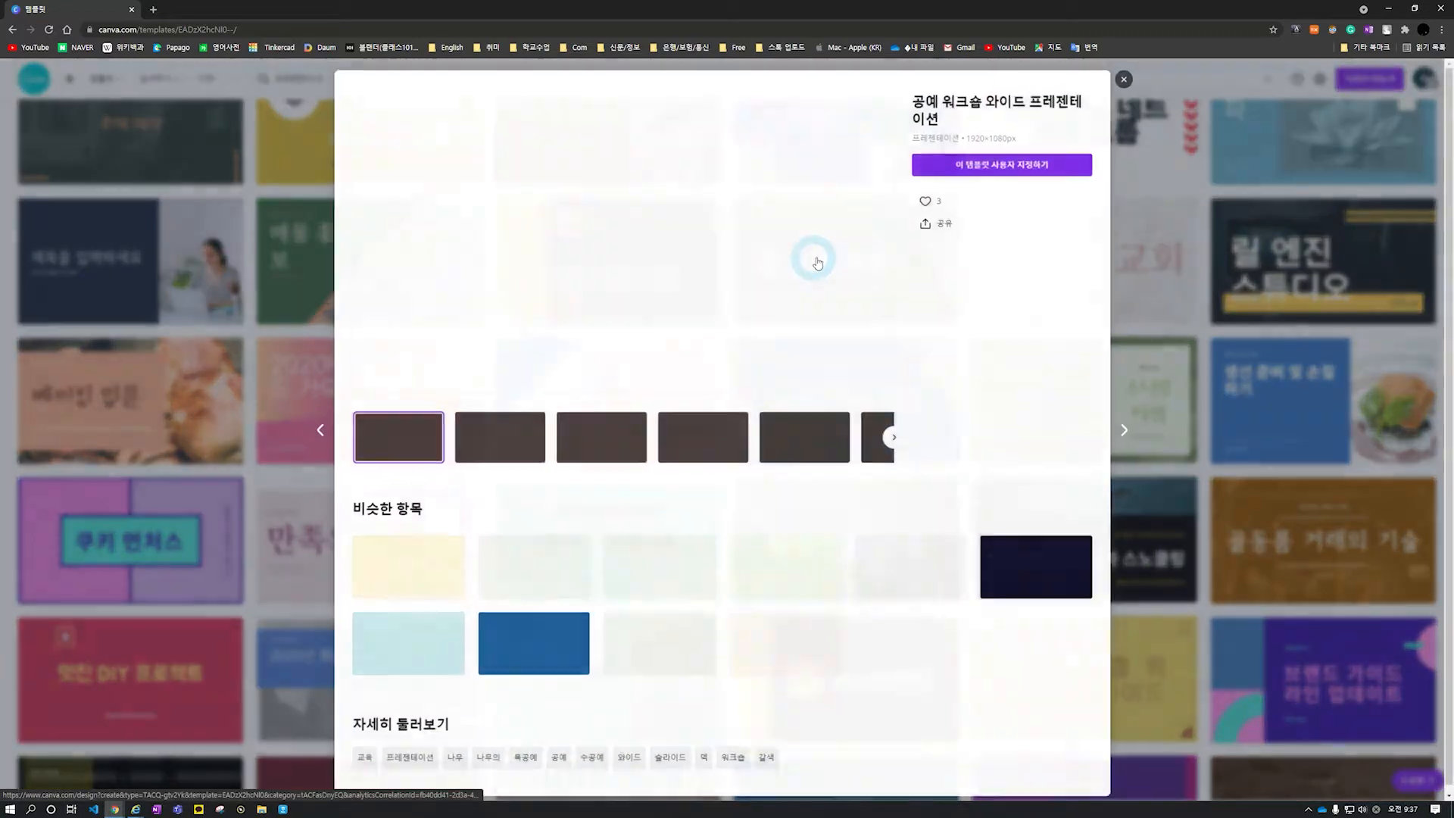
pyautogui.click(496, 440)
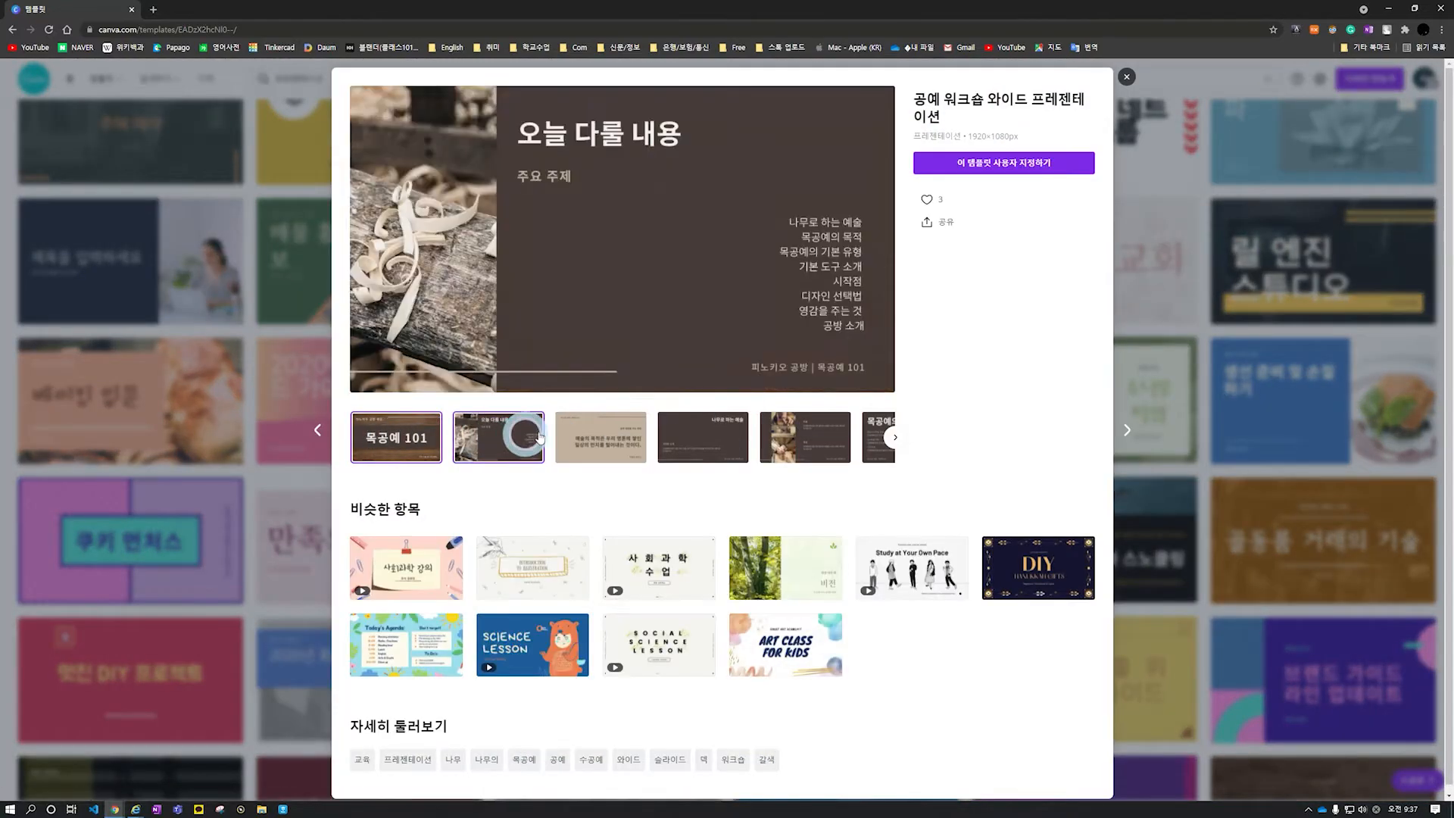
pyautogui.click(702, 439)
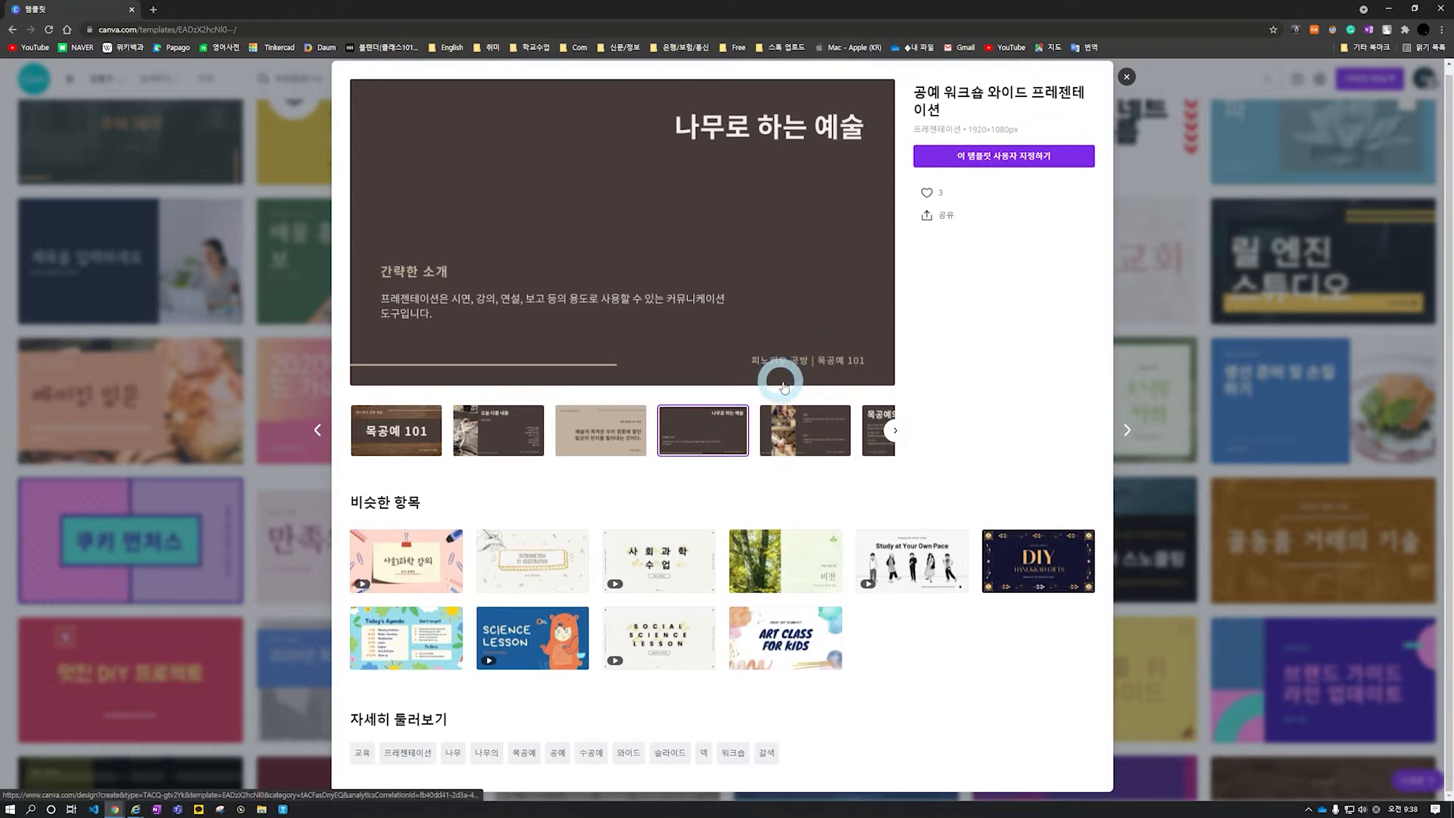
pyautogui.click(789, 434)
pyautogui.click(874, 432)
pyautogui.click(894, 431)
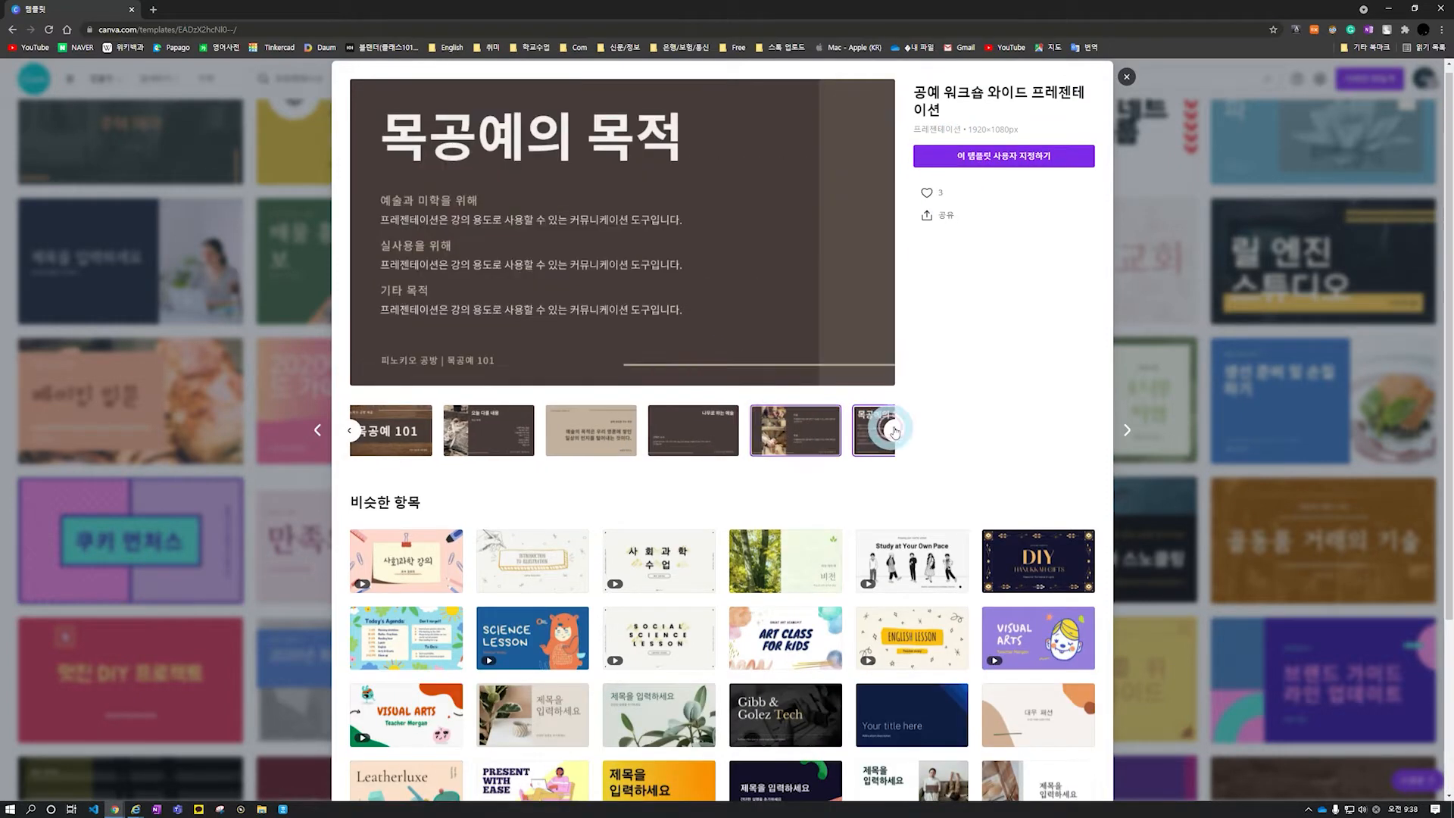
pyautogui.click(895, 432)
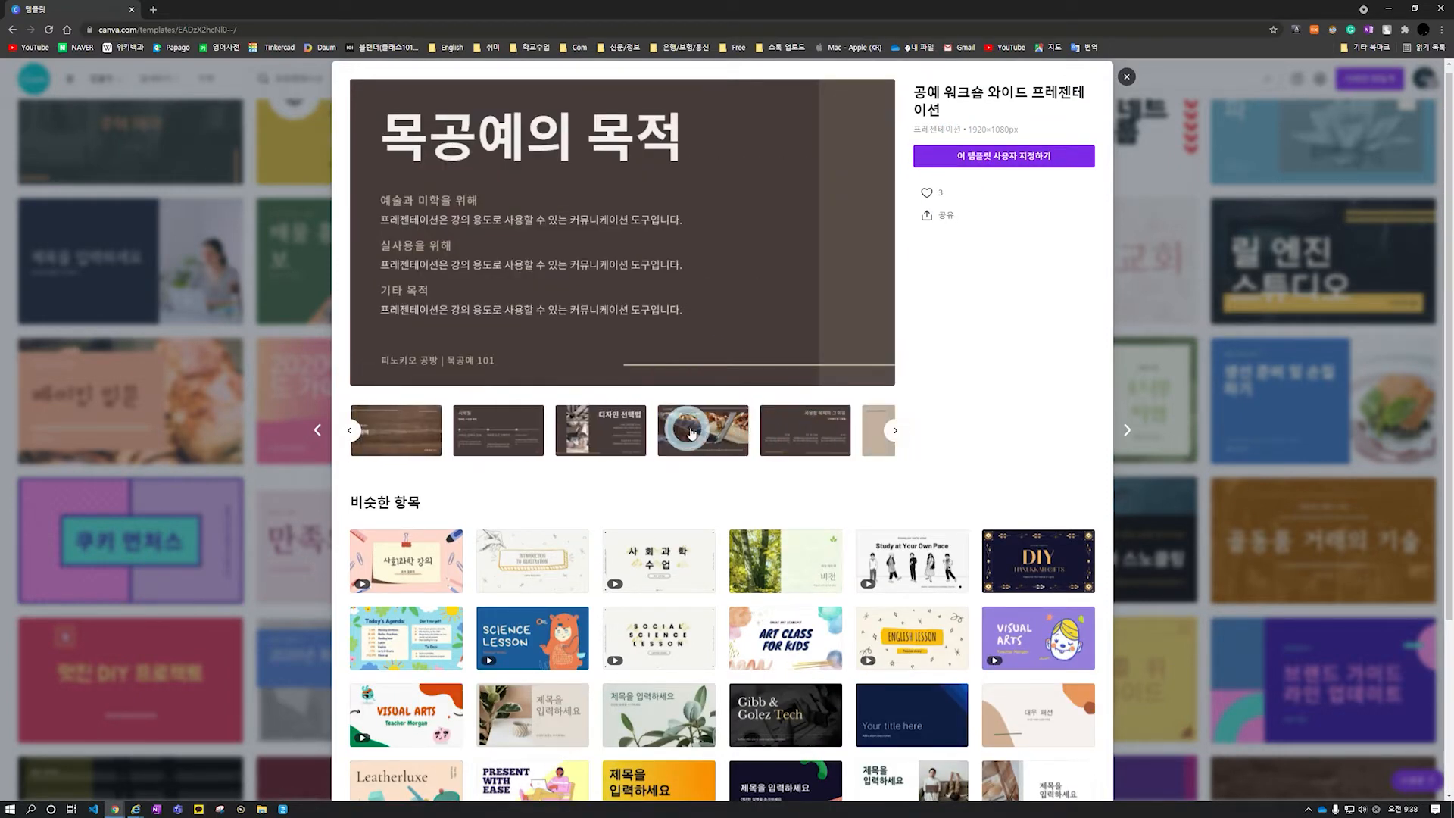
pyautogui.click(704, 430)
# Return the slide previews to the first slide and start customizing the 목공예 101 template as a new design
pyautogui.click(361, 436)
pyautogui.click(361, 435)
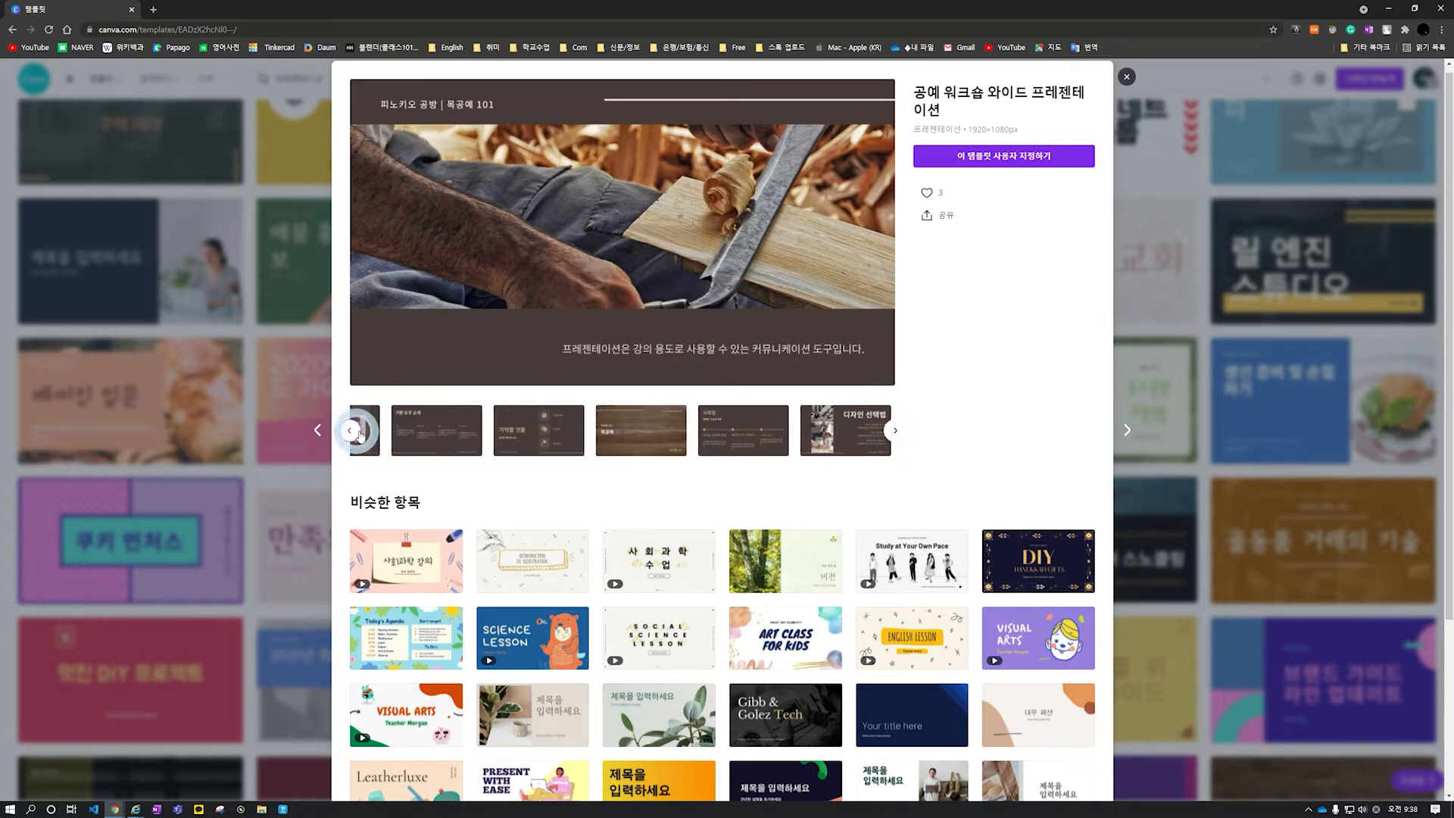
pyautogui.click(361, 436)
pyautogui.click(360, 434)
pyautogui.click(359, 435)
pyautogui.click(359, 435)
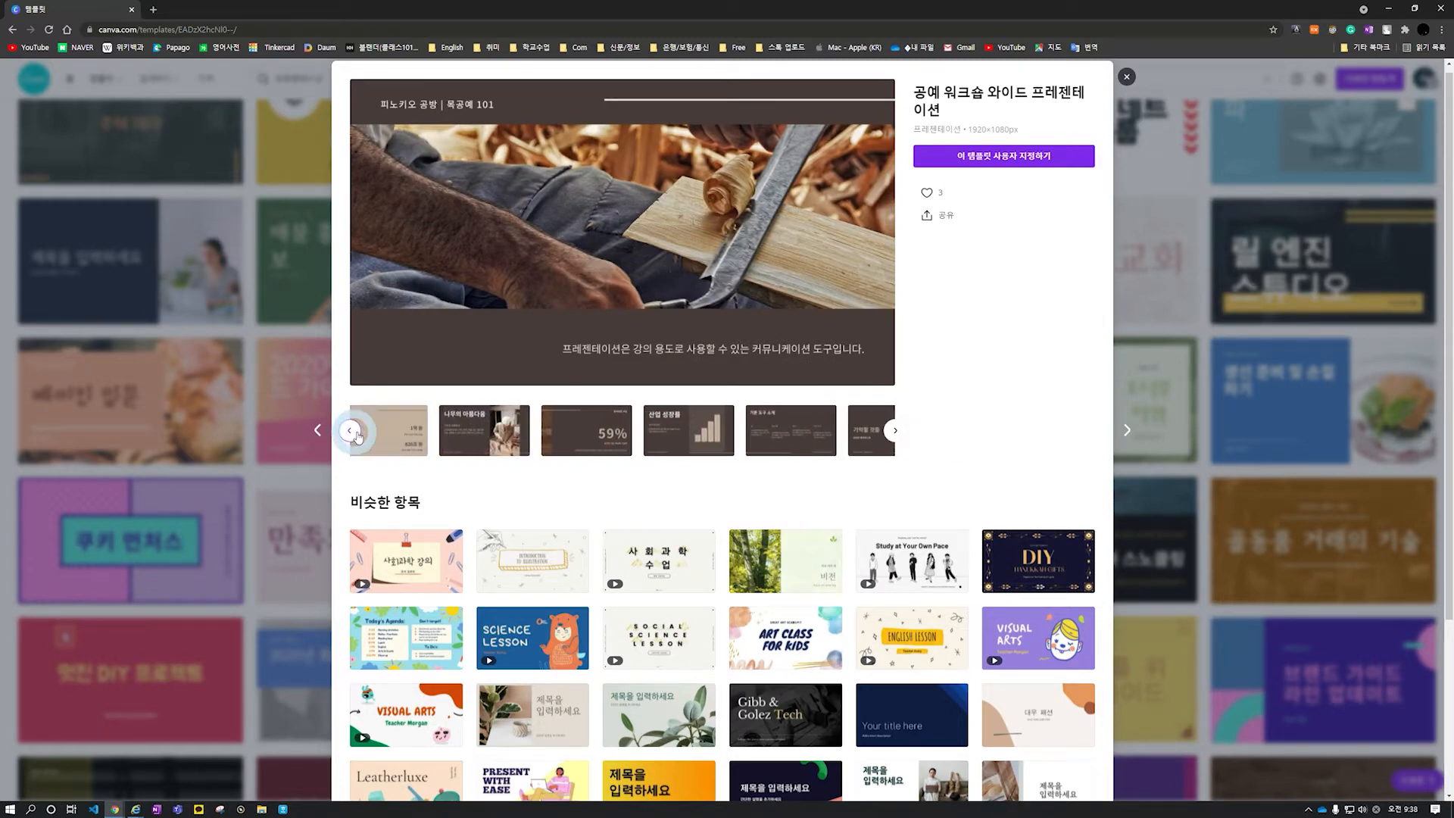
pyautogui.click(359, 436)
pyautogui.click(358, 437)
pyautogui.click(358, 436)
pyautogui.click(358, 435)
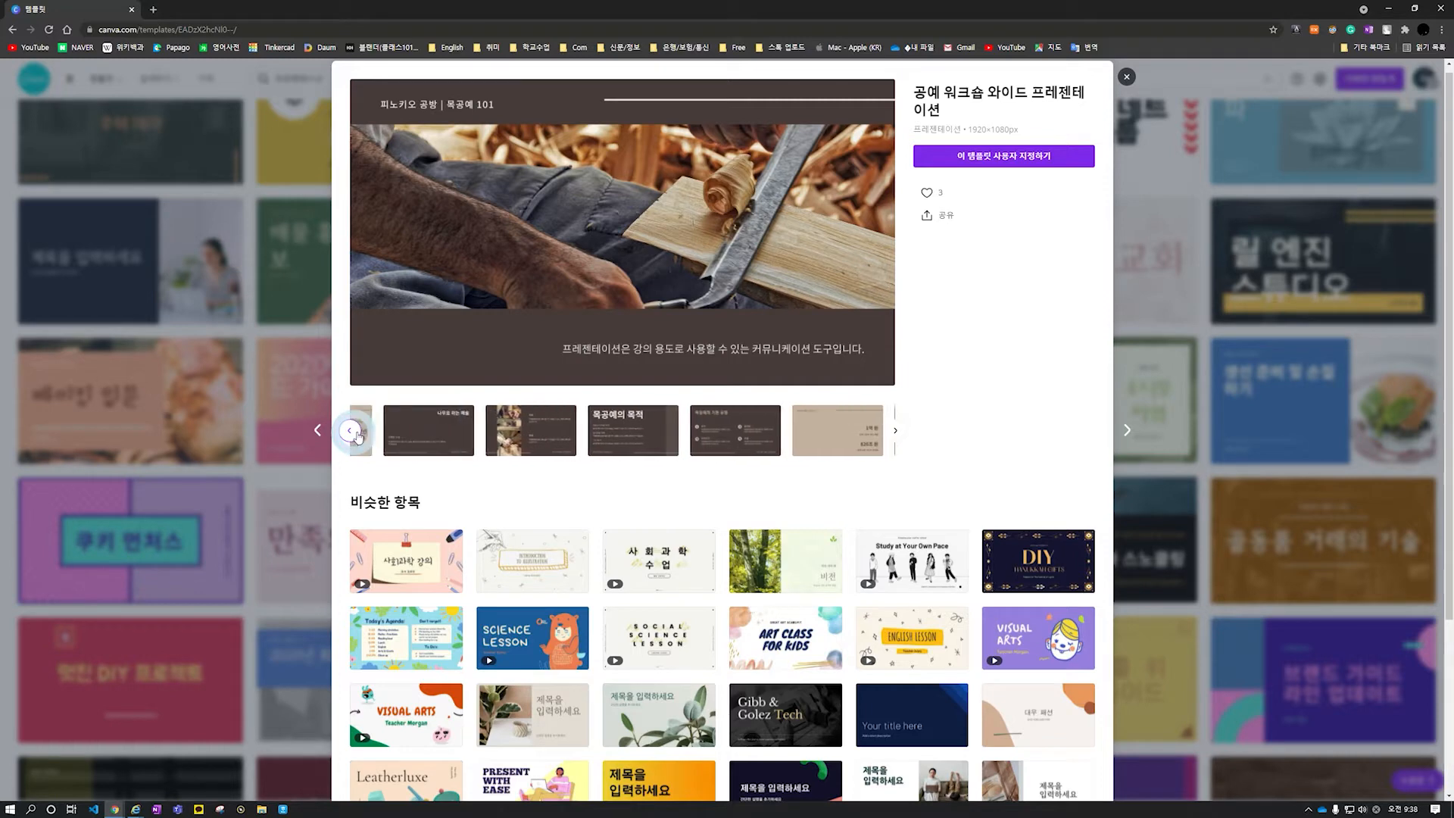
pyautogui.click(358, 432)
pyautogui.click(358, 430)
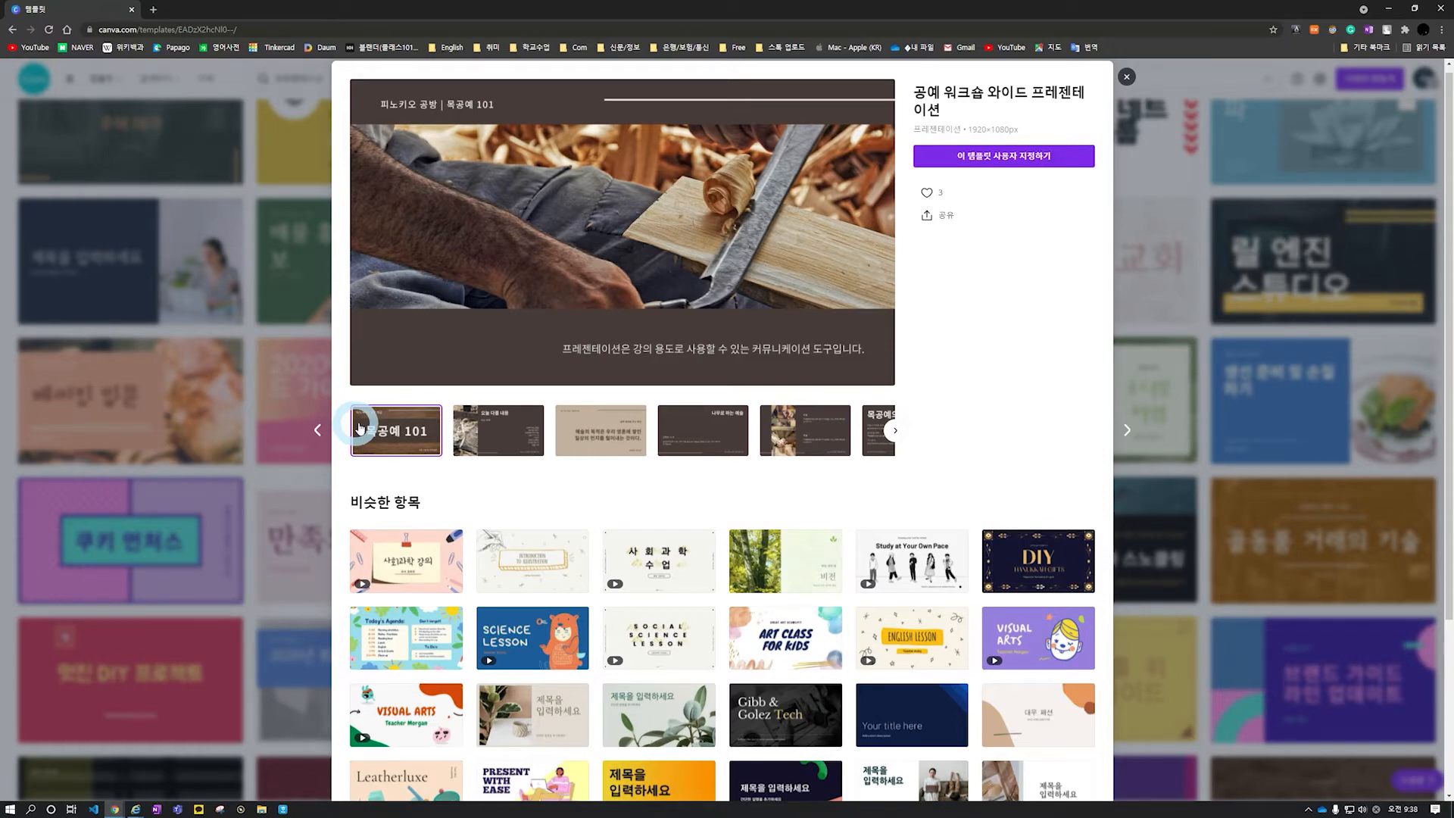
pyautogui.click(1011, 157)
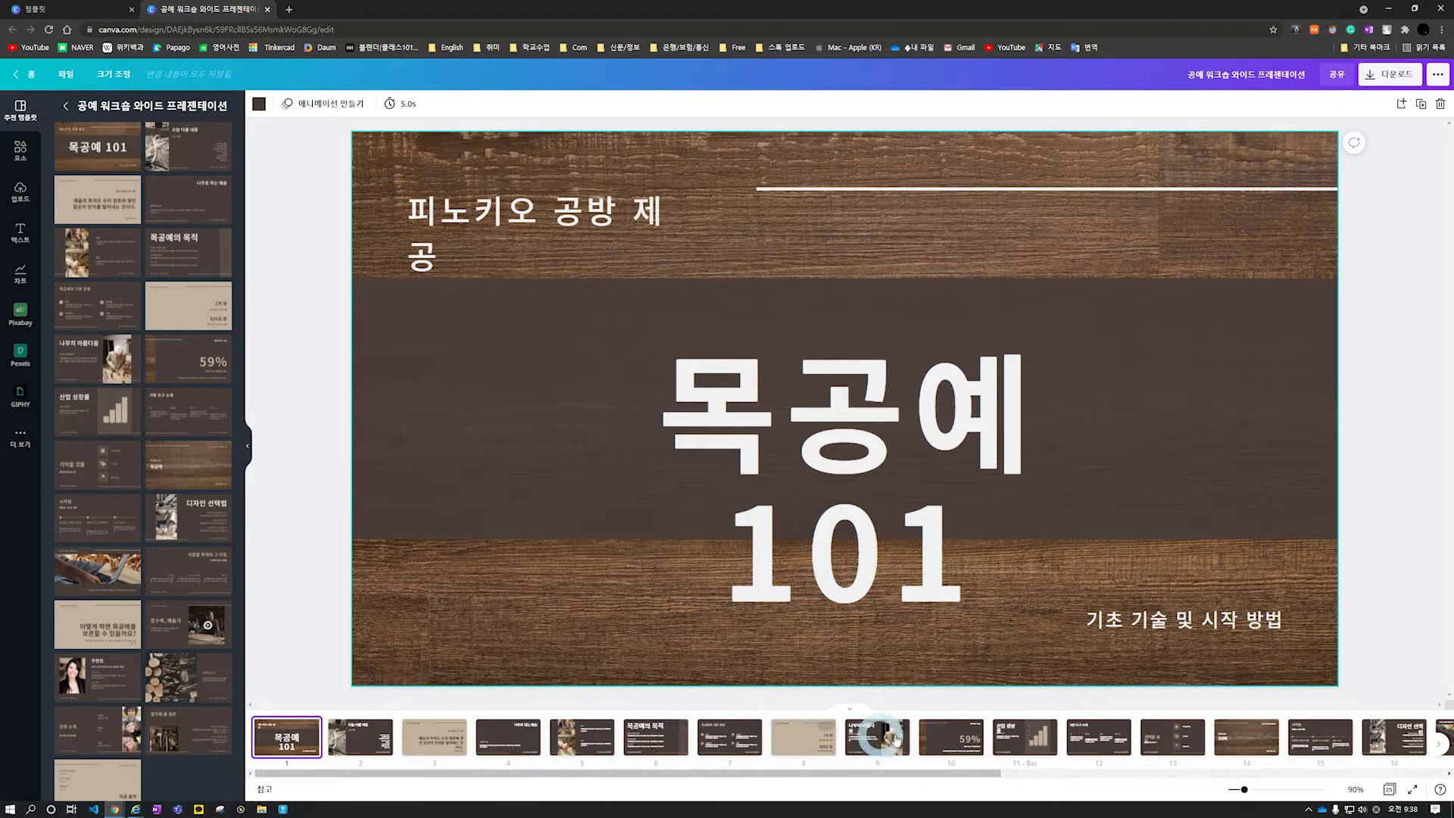
# View slides 25, 24 and 23 of the presentation and go back to slide 1
pyautogui.moveTo(915, 776); pyautogui.dragTo(1358, 749)
pyautogui.click(1358, 749)
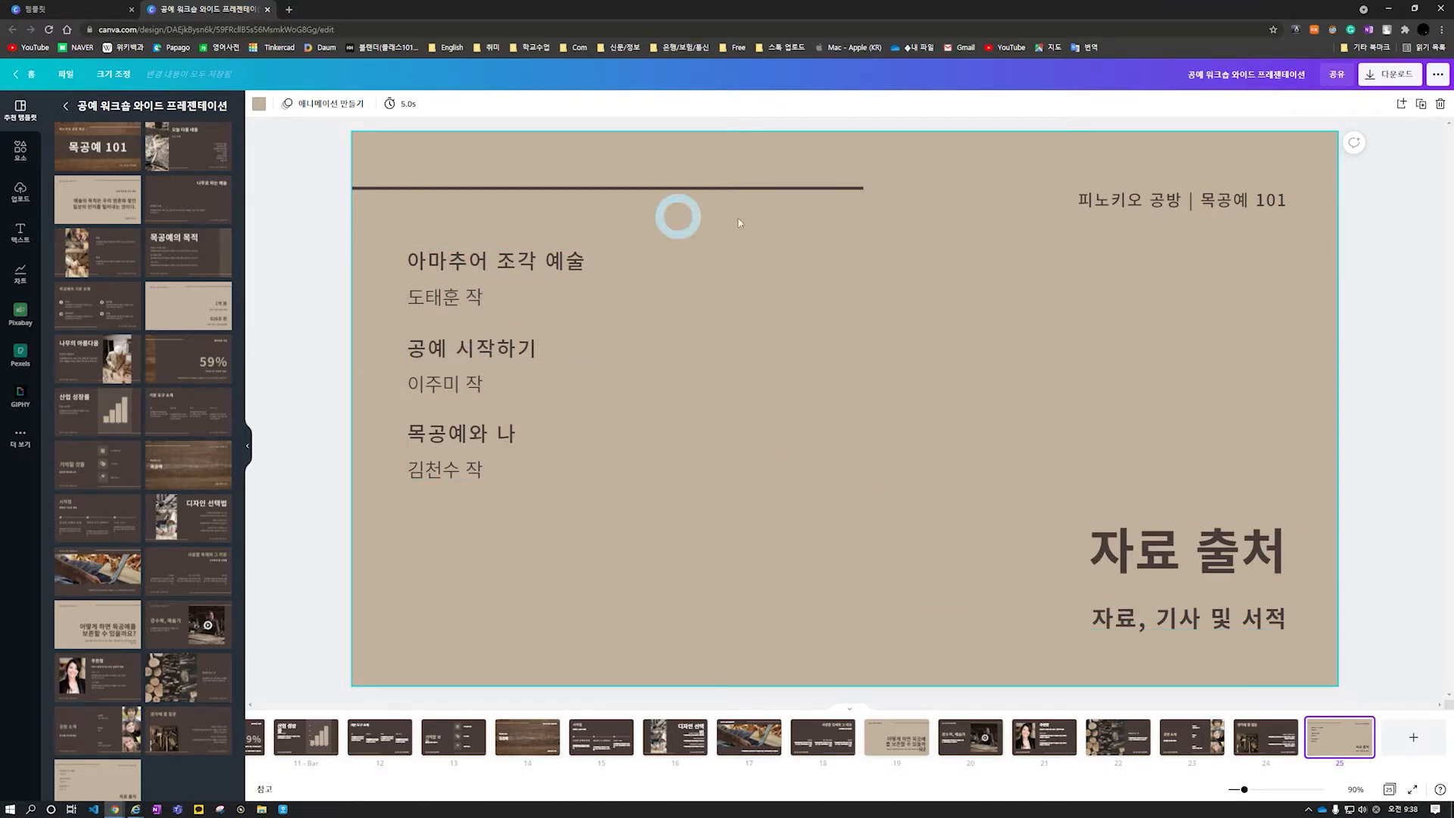
pyautogui.click(1263, 739)
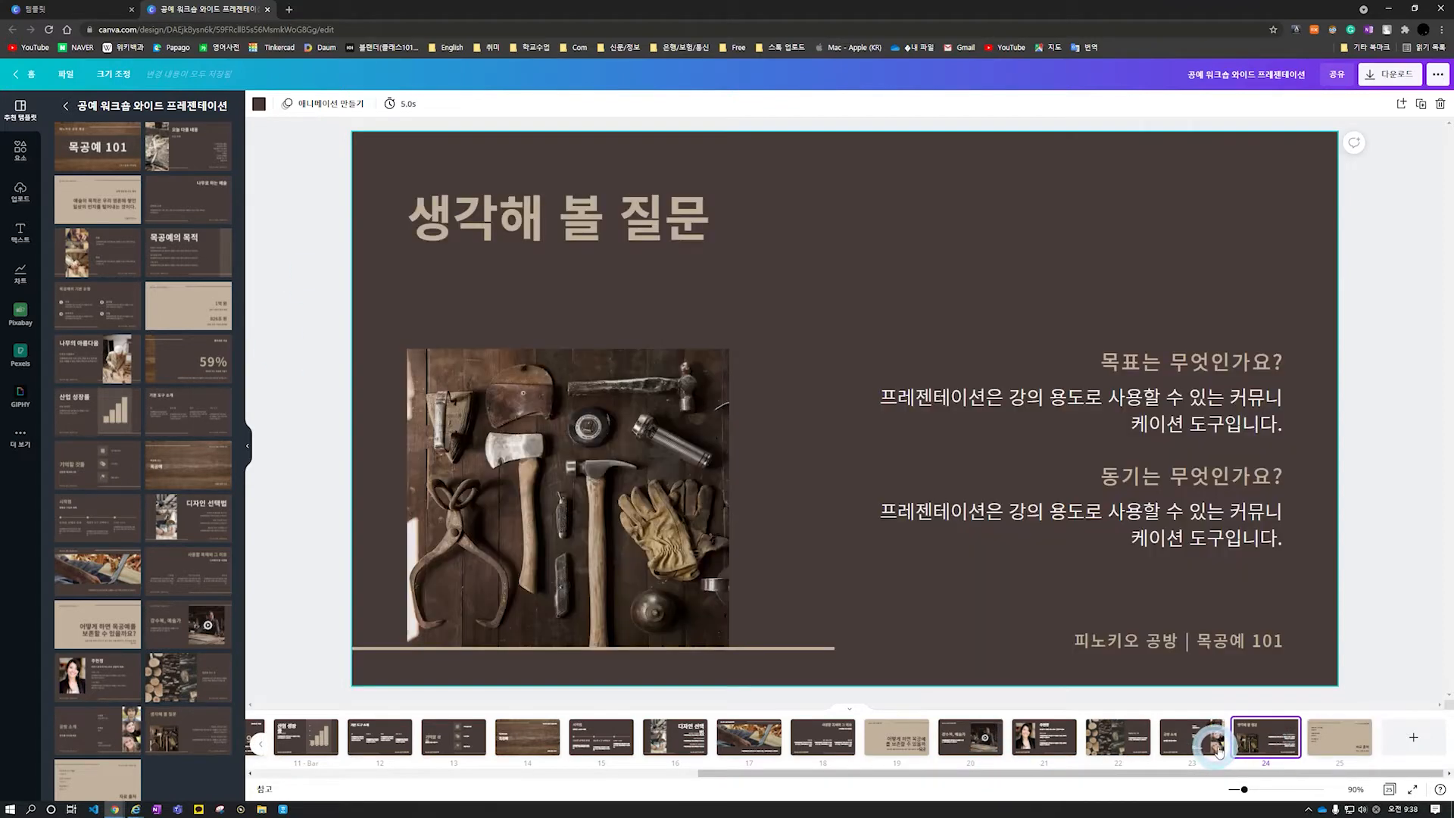
pyautogui.click(1204, 750)
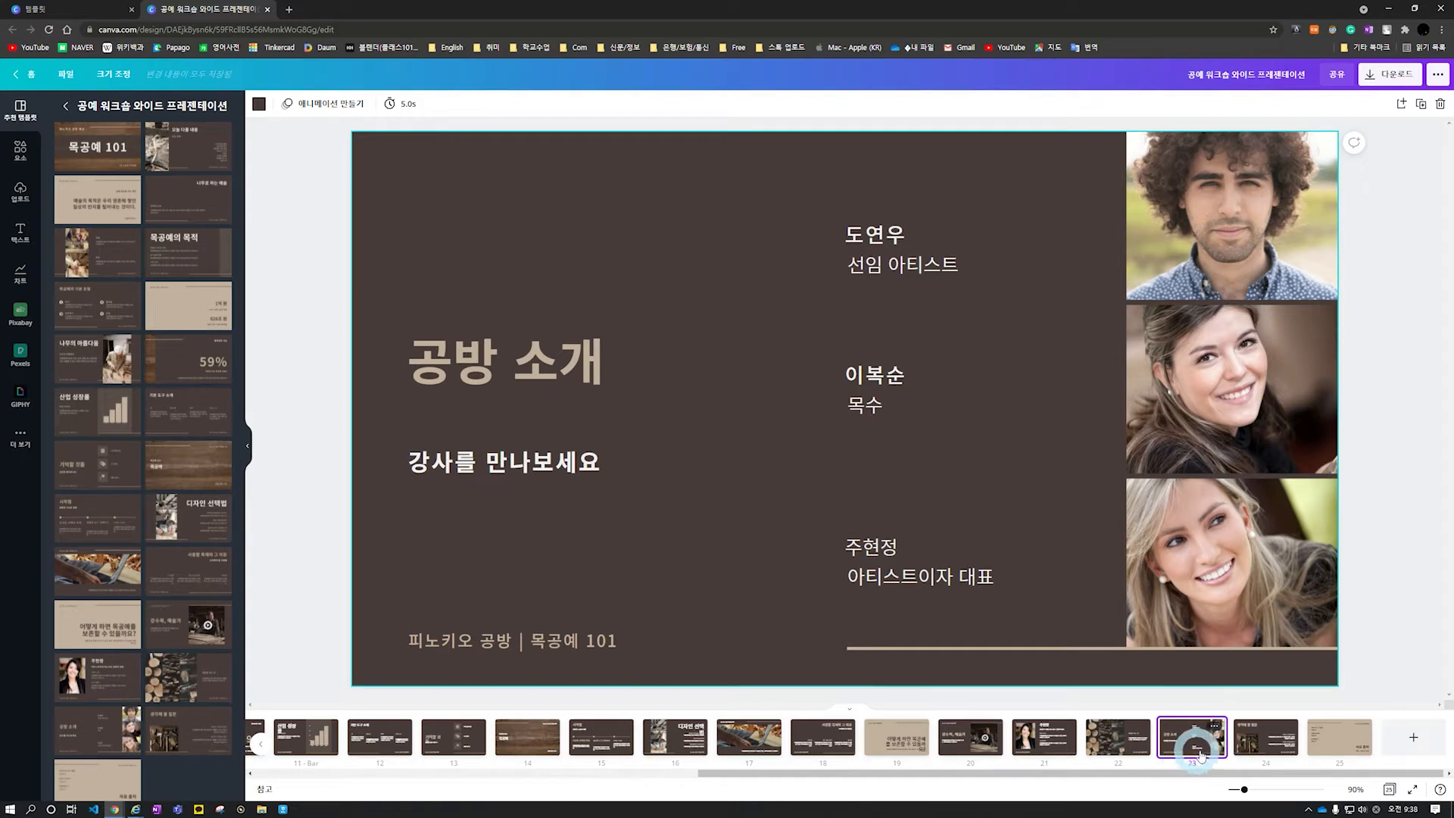
pyautogui.moveTo(1203, 773); pyautogui.dragTo(569, 780)
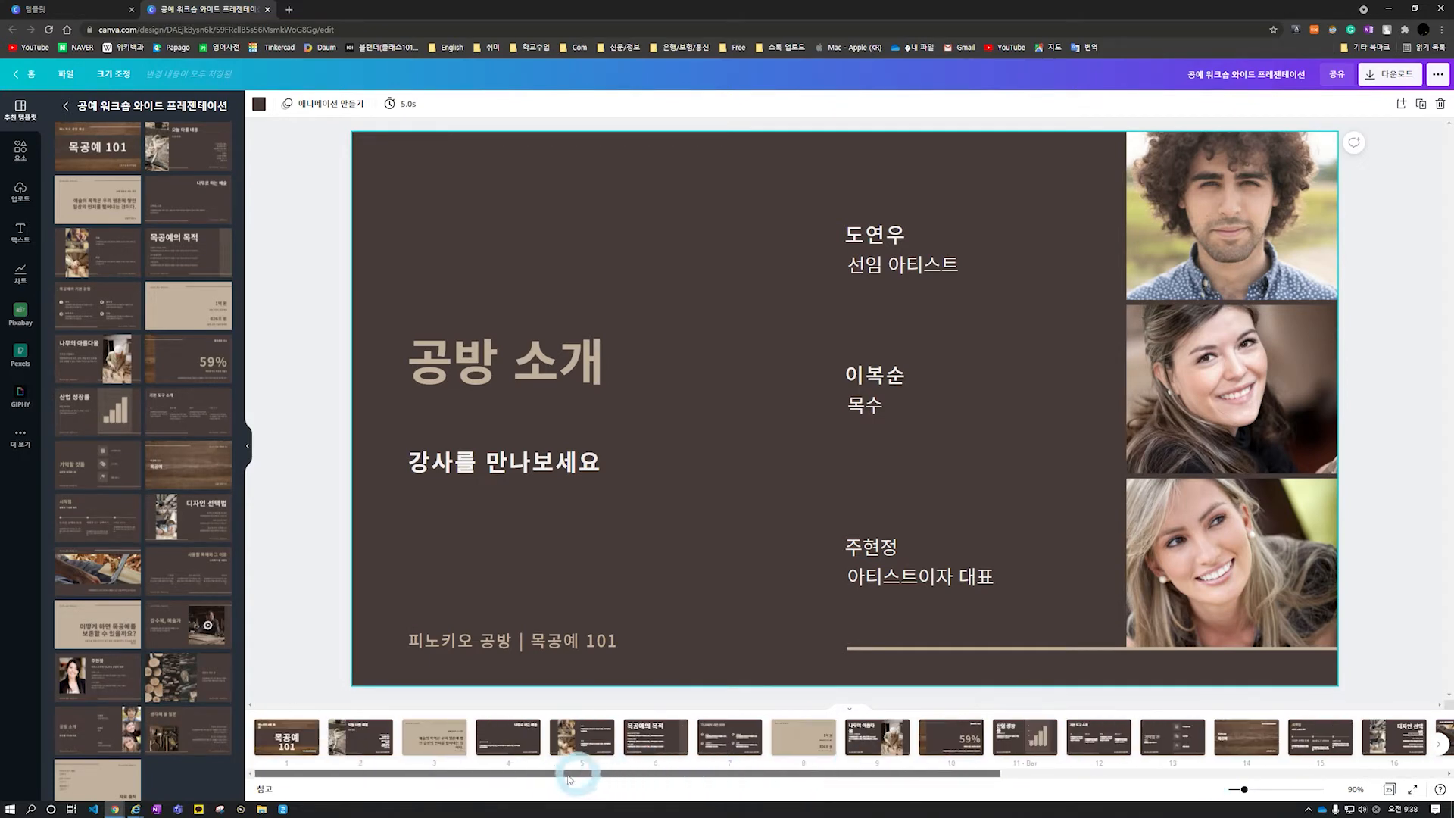
pyautogui.click(286, 737)
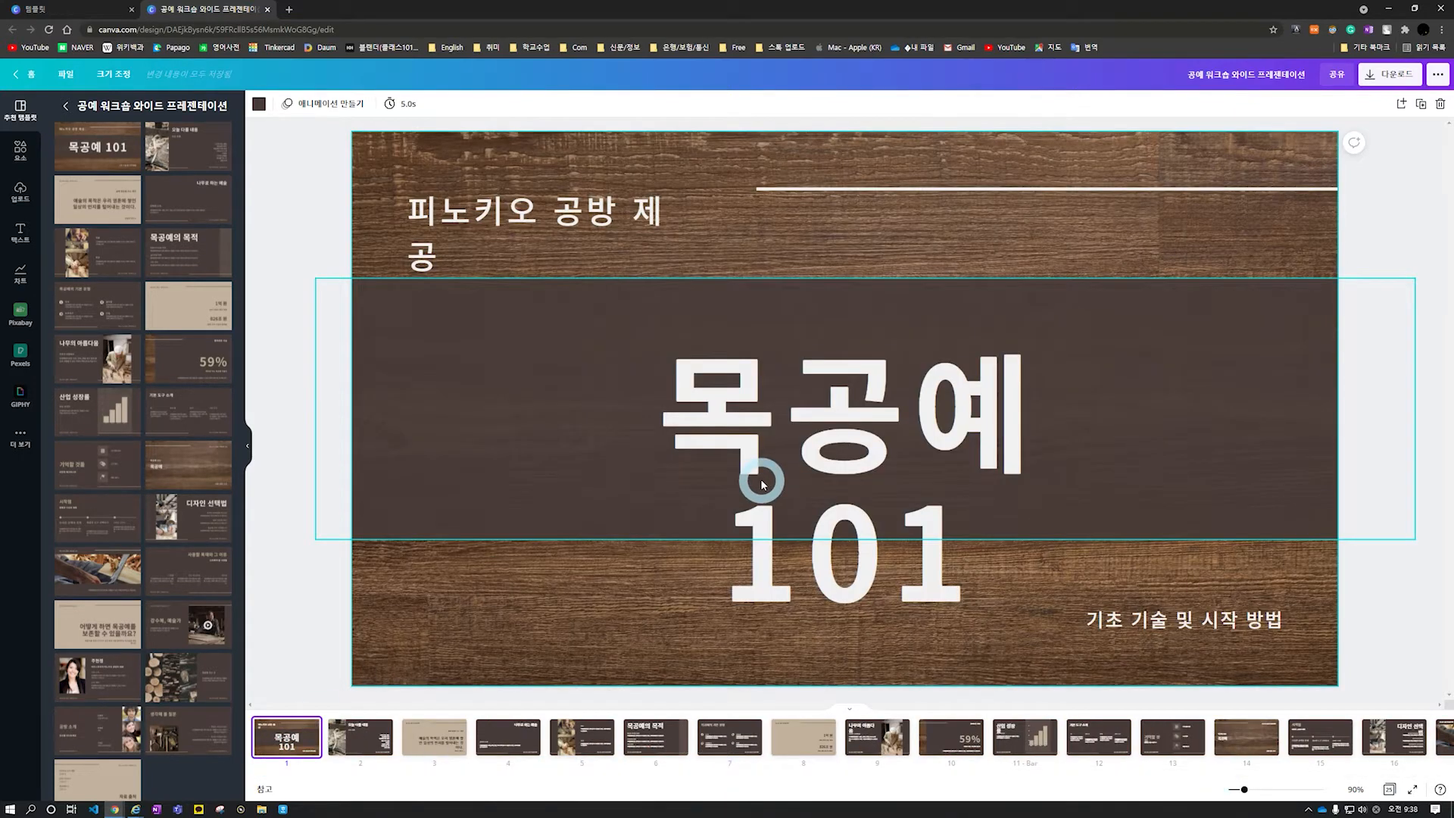
# Arrange the Canva design on the left half of the screen and a separate new-tab browser window on the right half
pyautogui.press('super+Left')
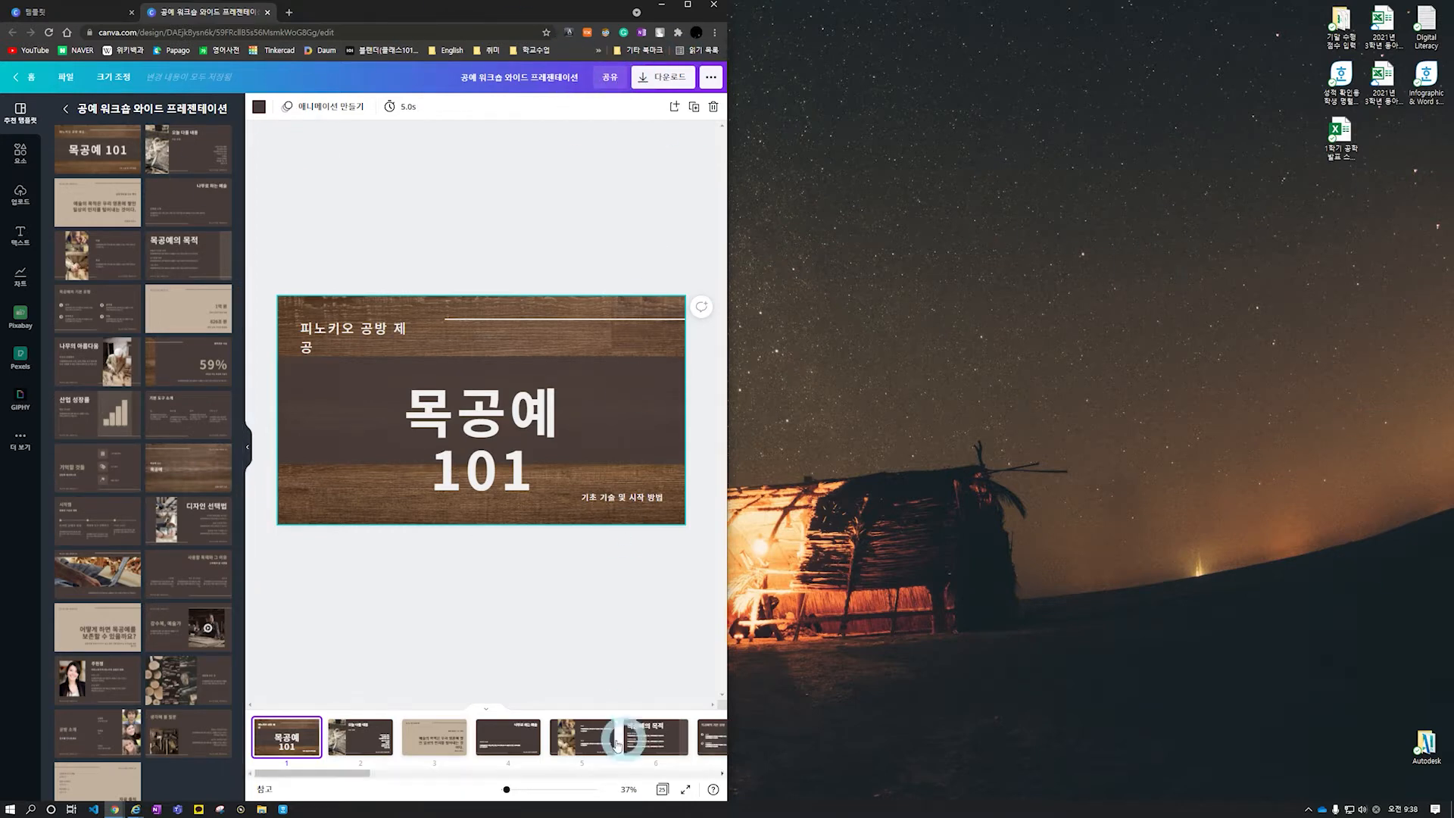
pyautogui.click(291, 13)
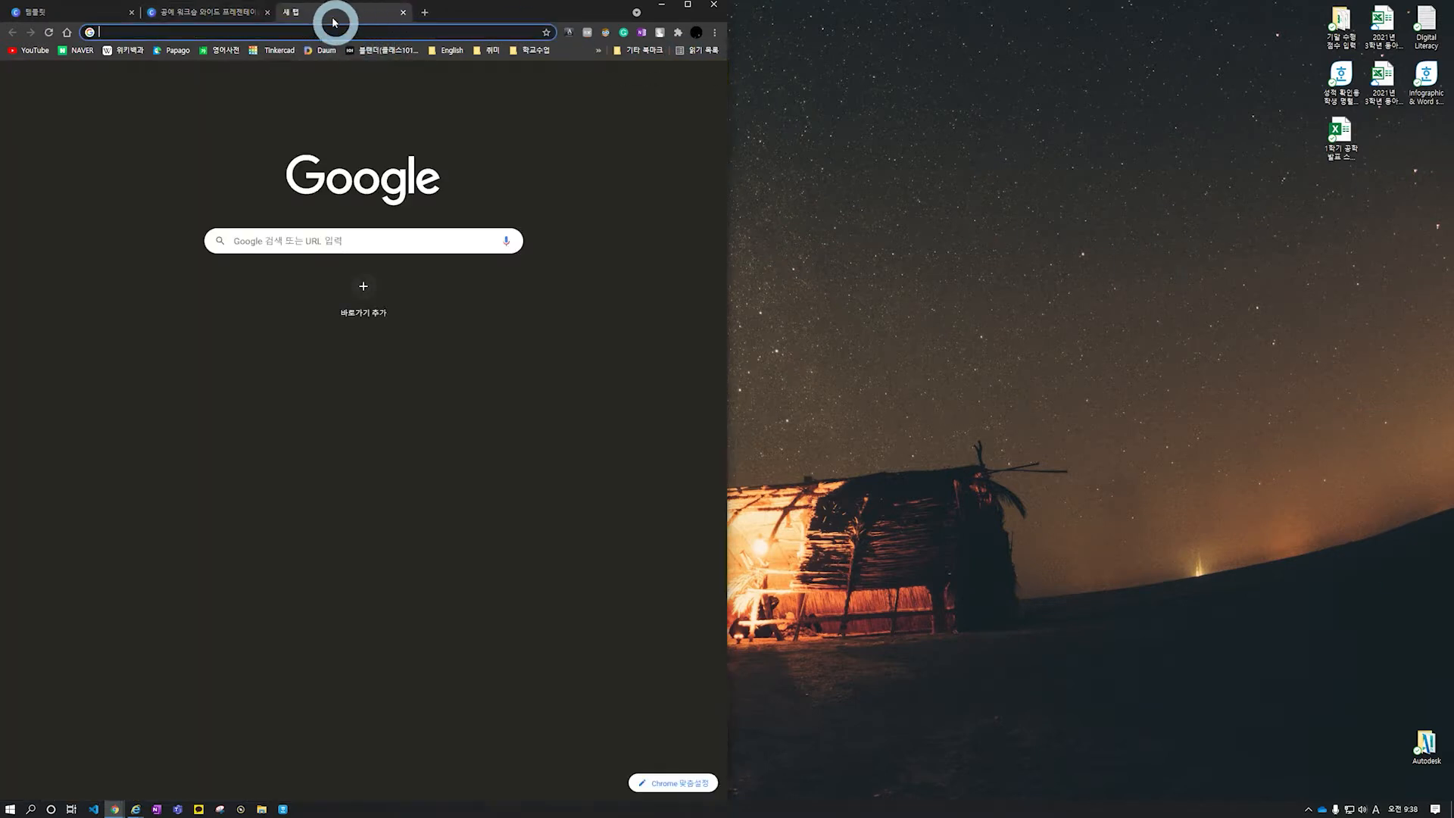
pyautogui.moveTo(334, 20); pyautogui.dragTo(658, 39)
pyautogui.press('super+Right')
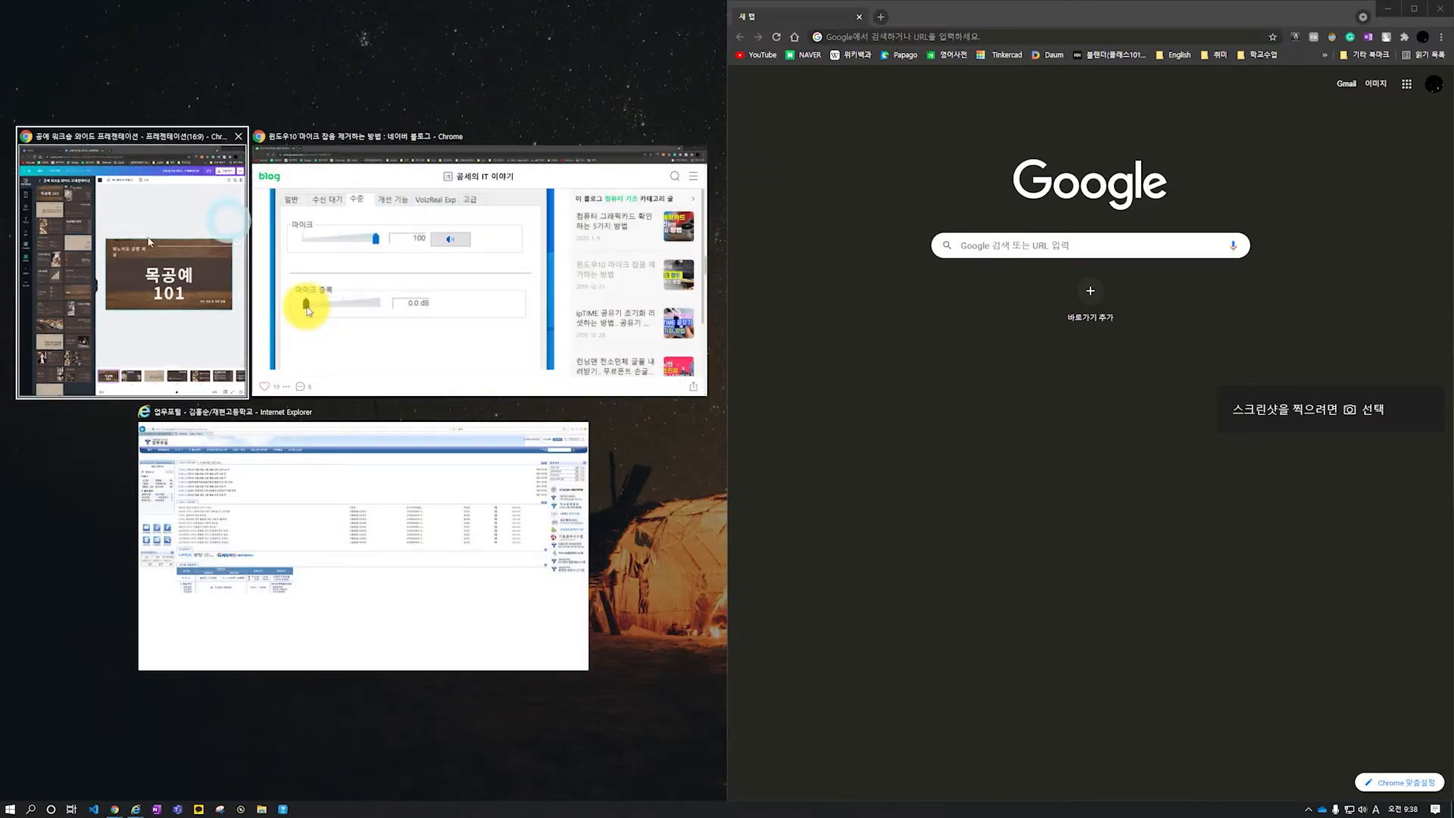
pyautogui.click(65, 243)
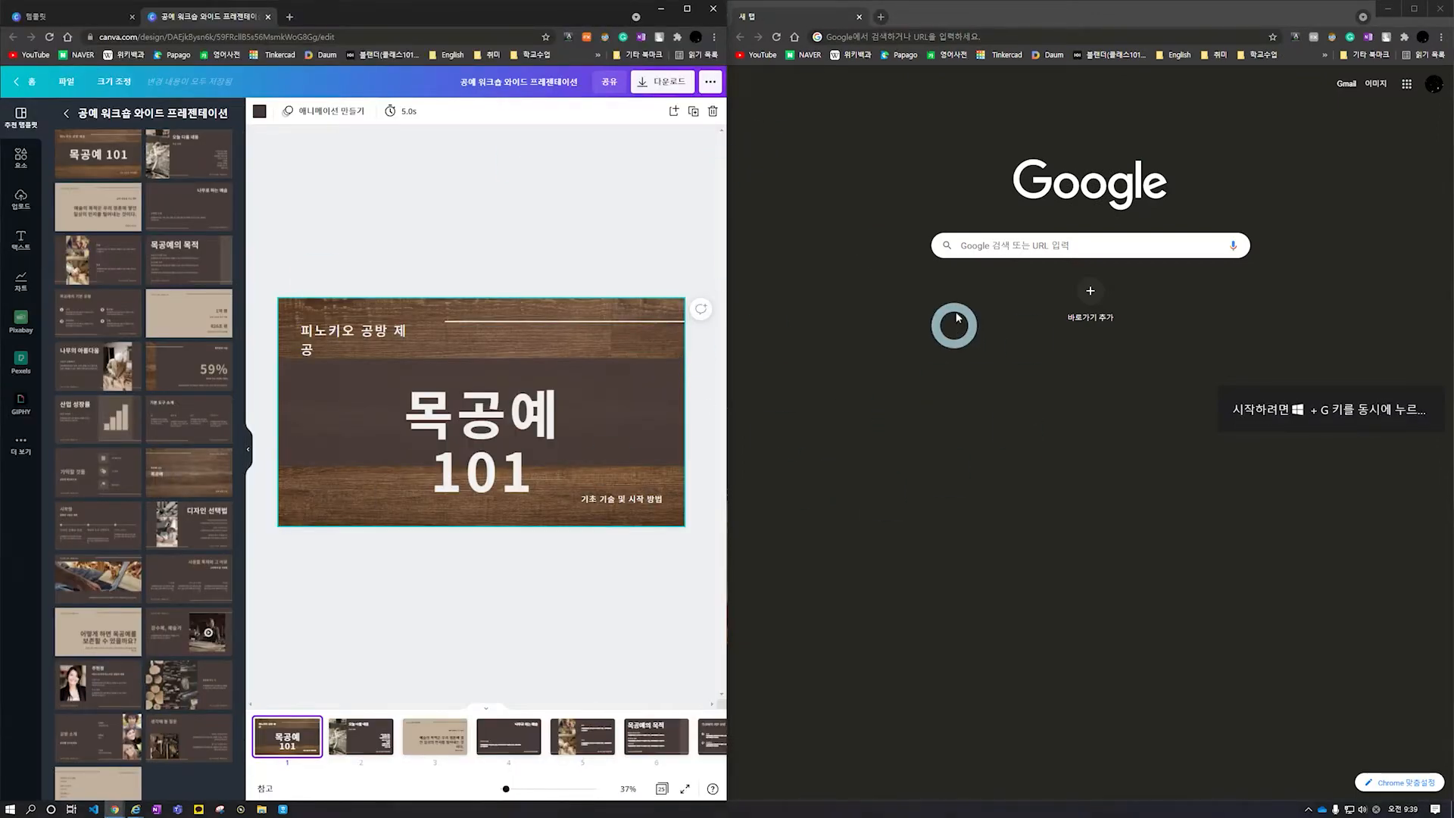
# Search Google for 위키백과 and open the Korean Wikipedia main page
pyautogui.click(1017, 249)
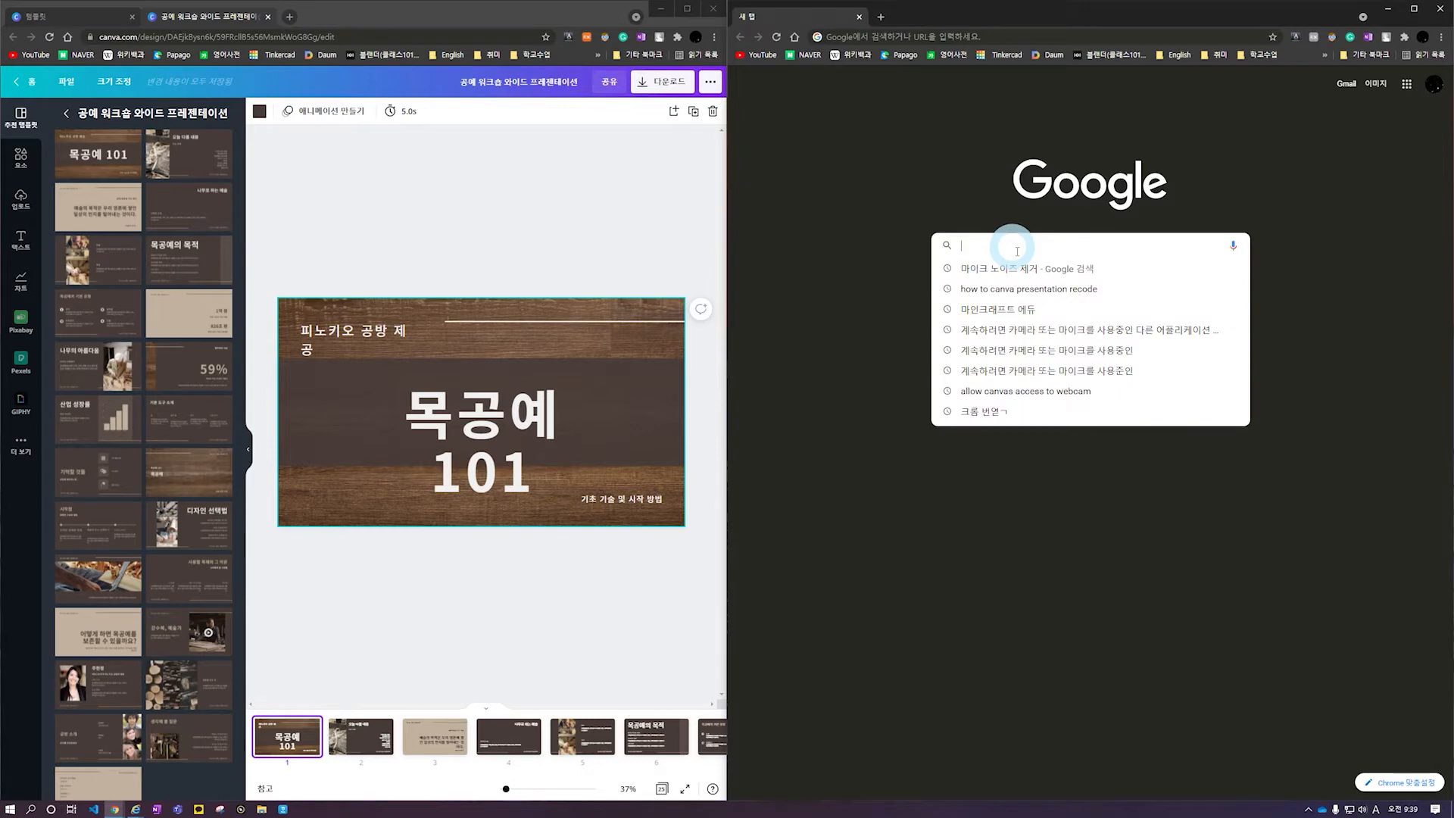
pyautogui.write('위키')
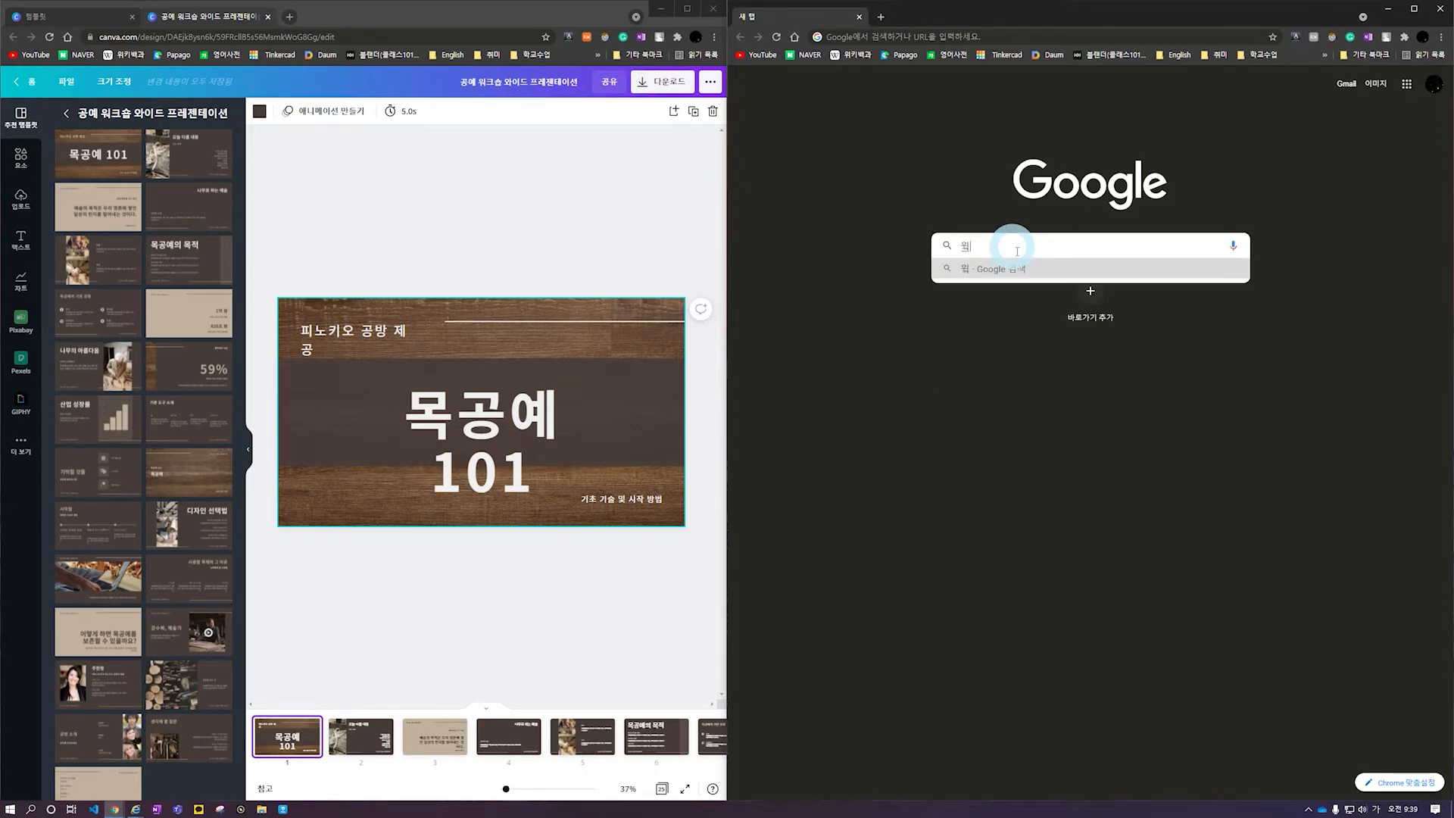
pyautogui.write('백과')
pyautogui.press('Return')
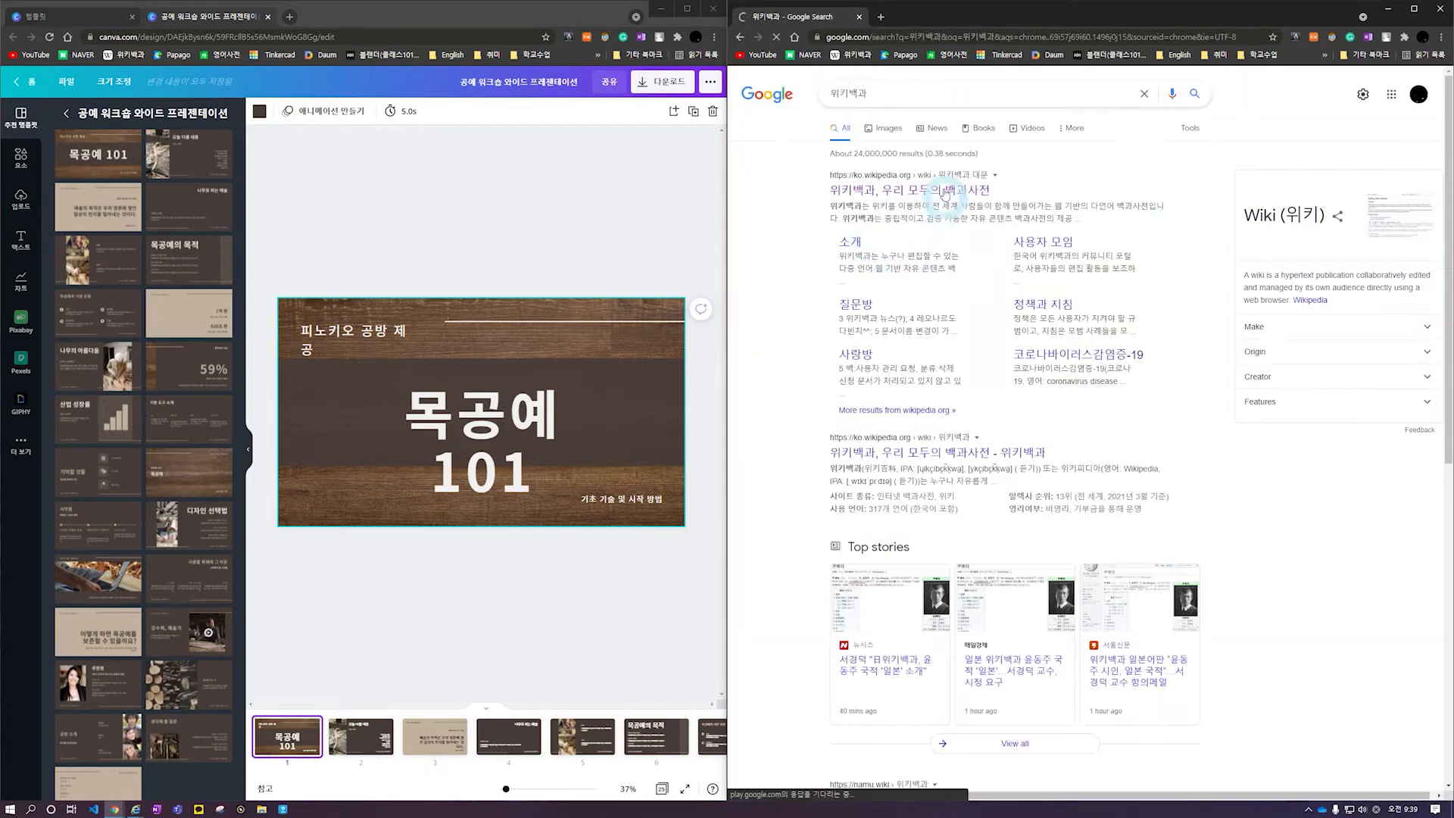
pyautogui.click(906, 217)
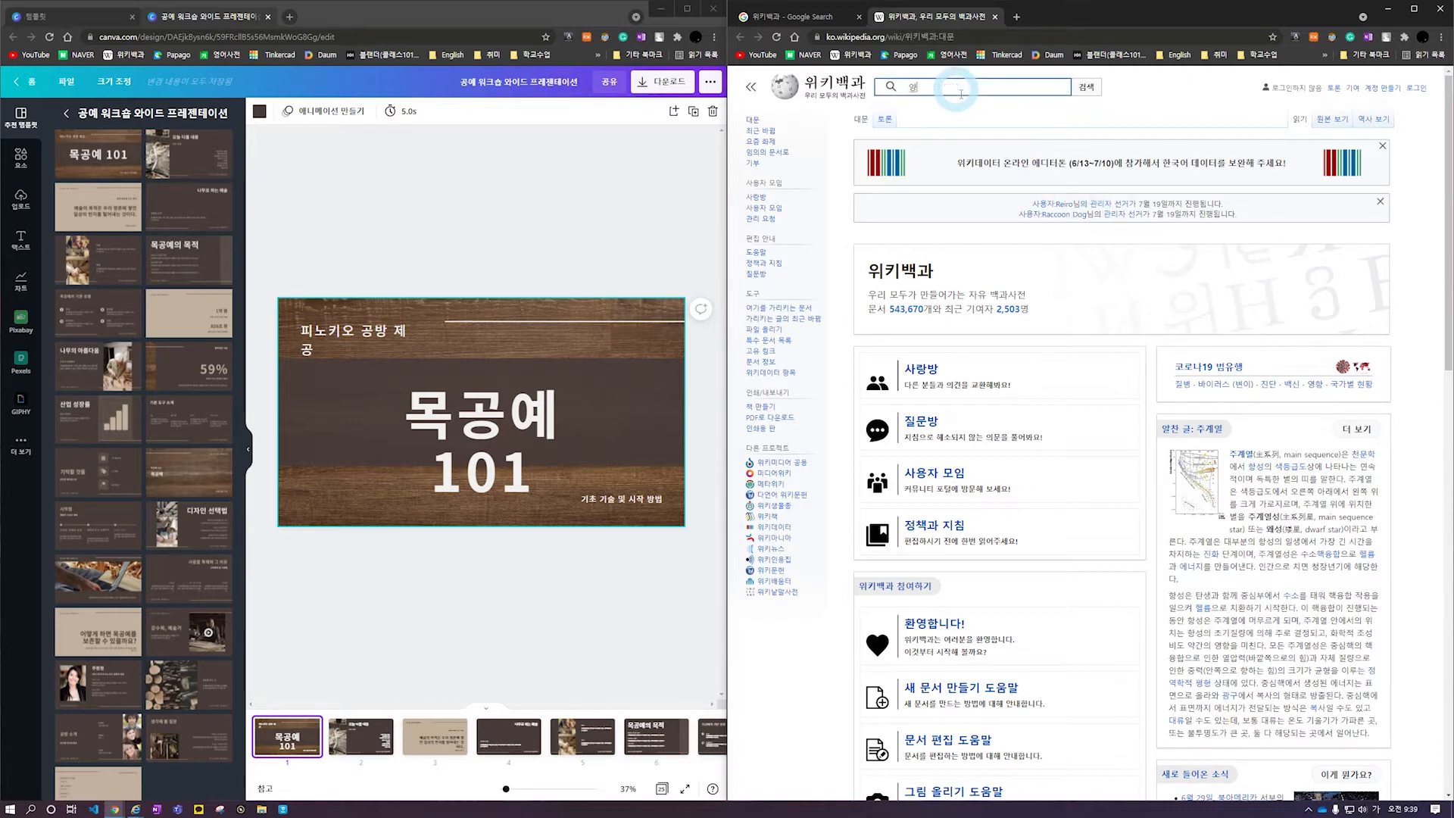
# Look up 양자 역학 on Wikipedia and skim the article down to its references and external links
pyautogui.write('자 역학')
pyautogui.press('Return')
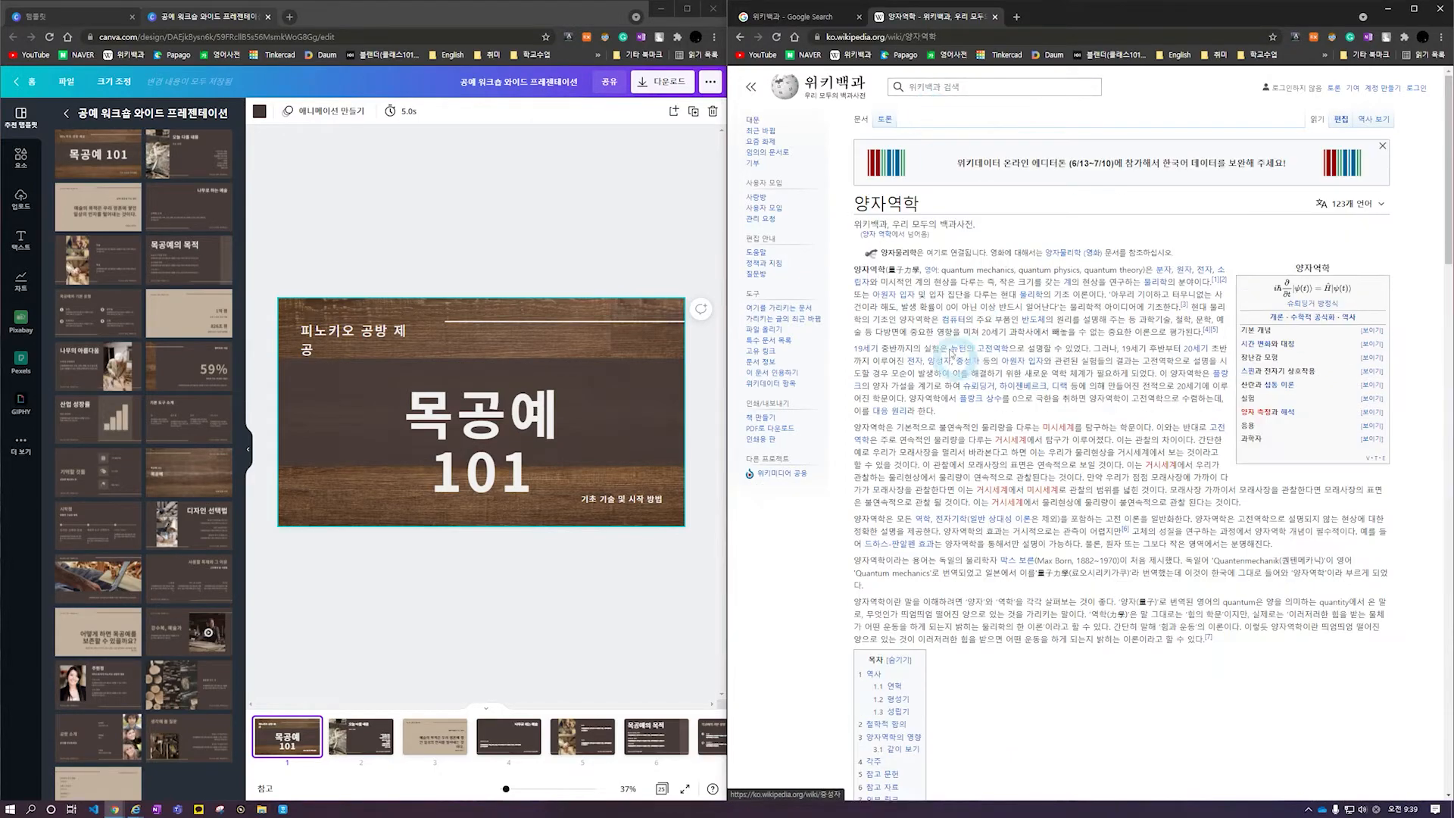
pyautogui.moveTo(855, 307); pyautogui.dragTo(1199, 553)
pyautogui.scroll(-15, 1245, 609)
pyautogui.scroll(-6, 1251, 605)
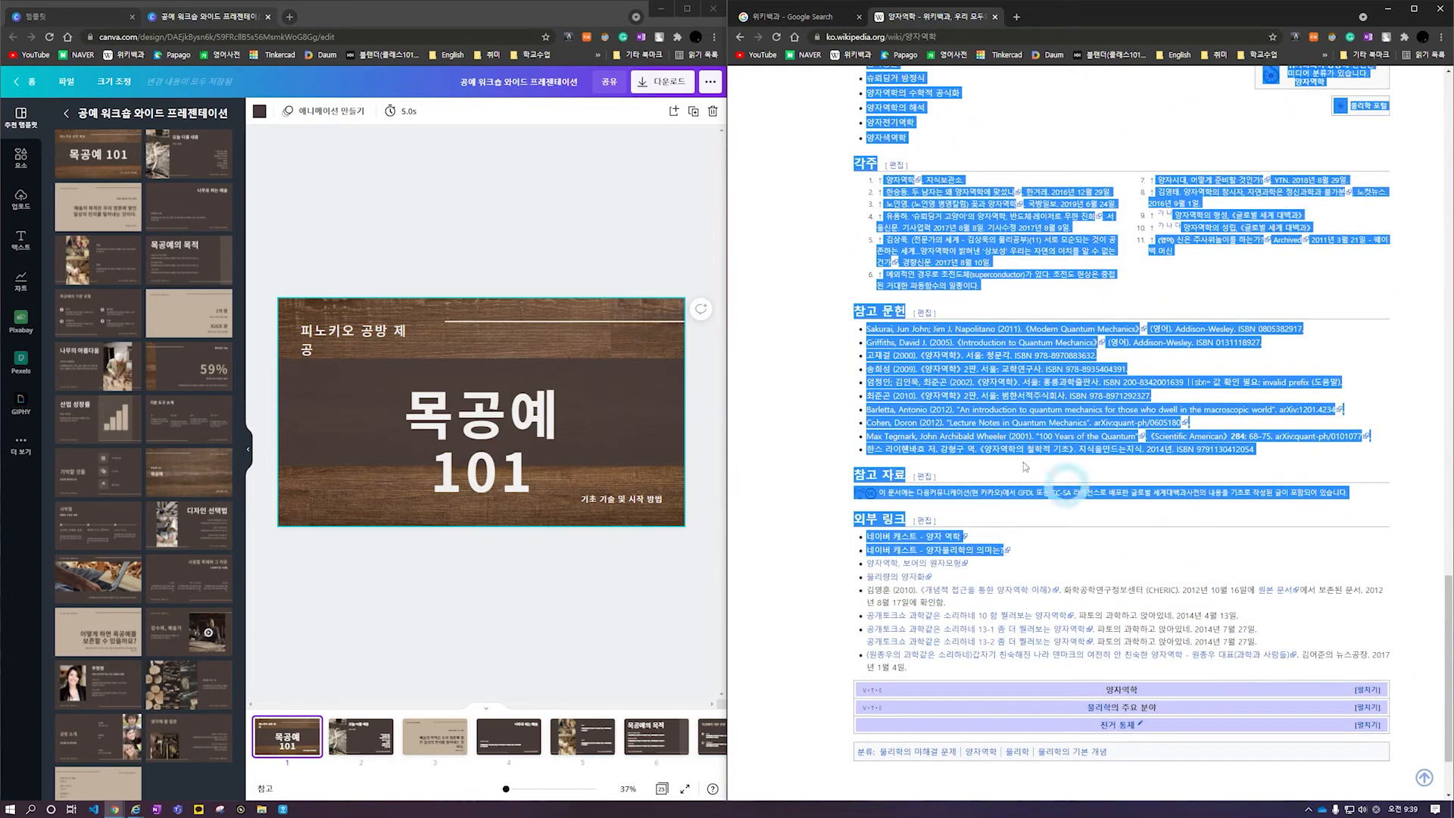
pyautogui.moveTo(864, 327); pyautogui.dragTo(1331, 477)
# Highlight a passage in the quantum mechanics article's introduction and open the Wikipedia article on 아이작 뉴턴
pyautogui.scroll(7, 1139, 592)
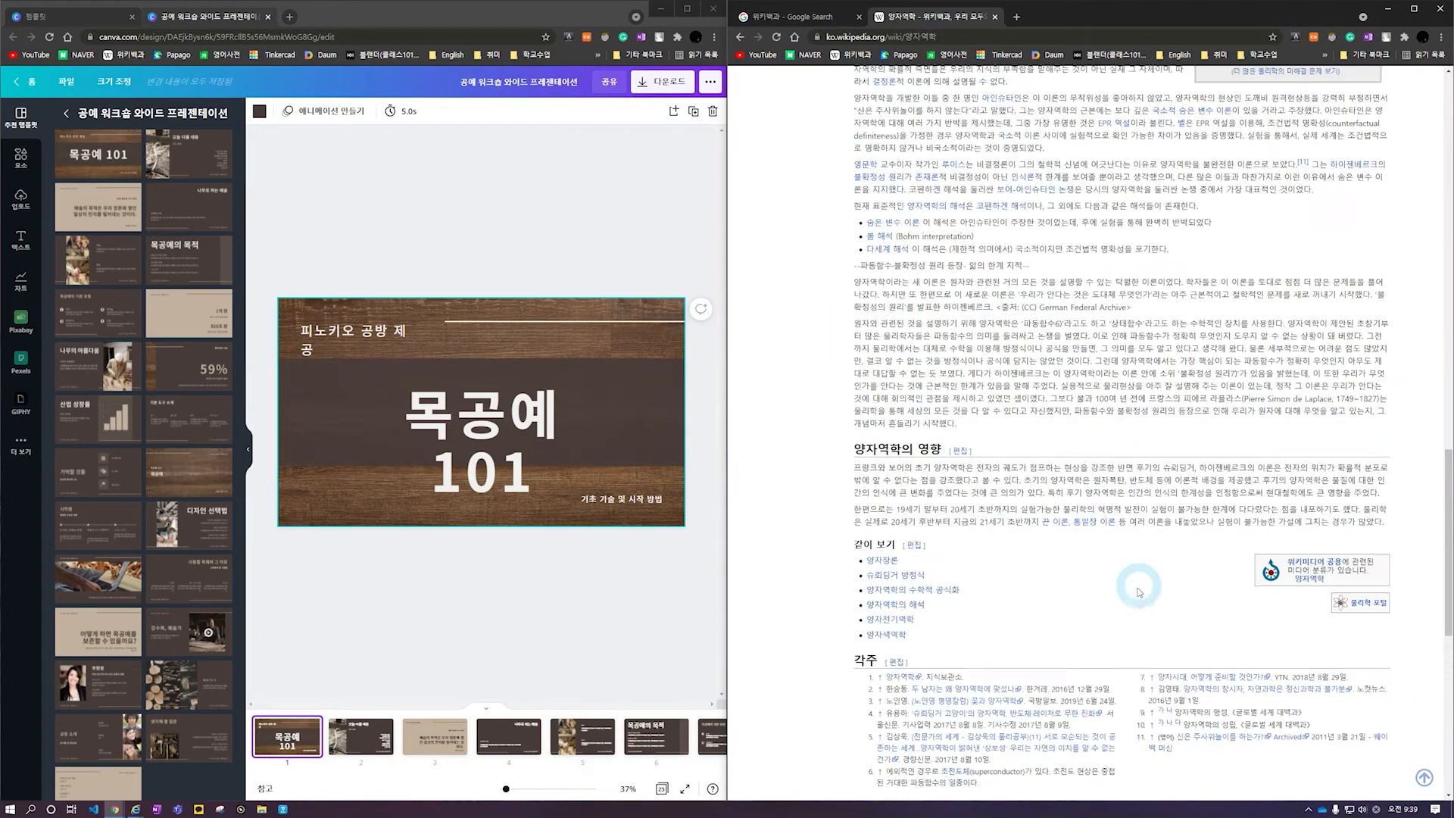
pyautogui.scroll(14, 1140, 592)
pyautogui.moveTo(1002, 414); pyautogui.dragTo(1003, 426)
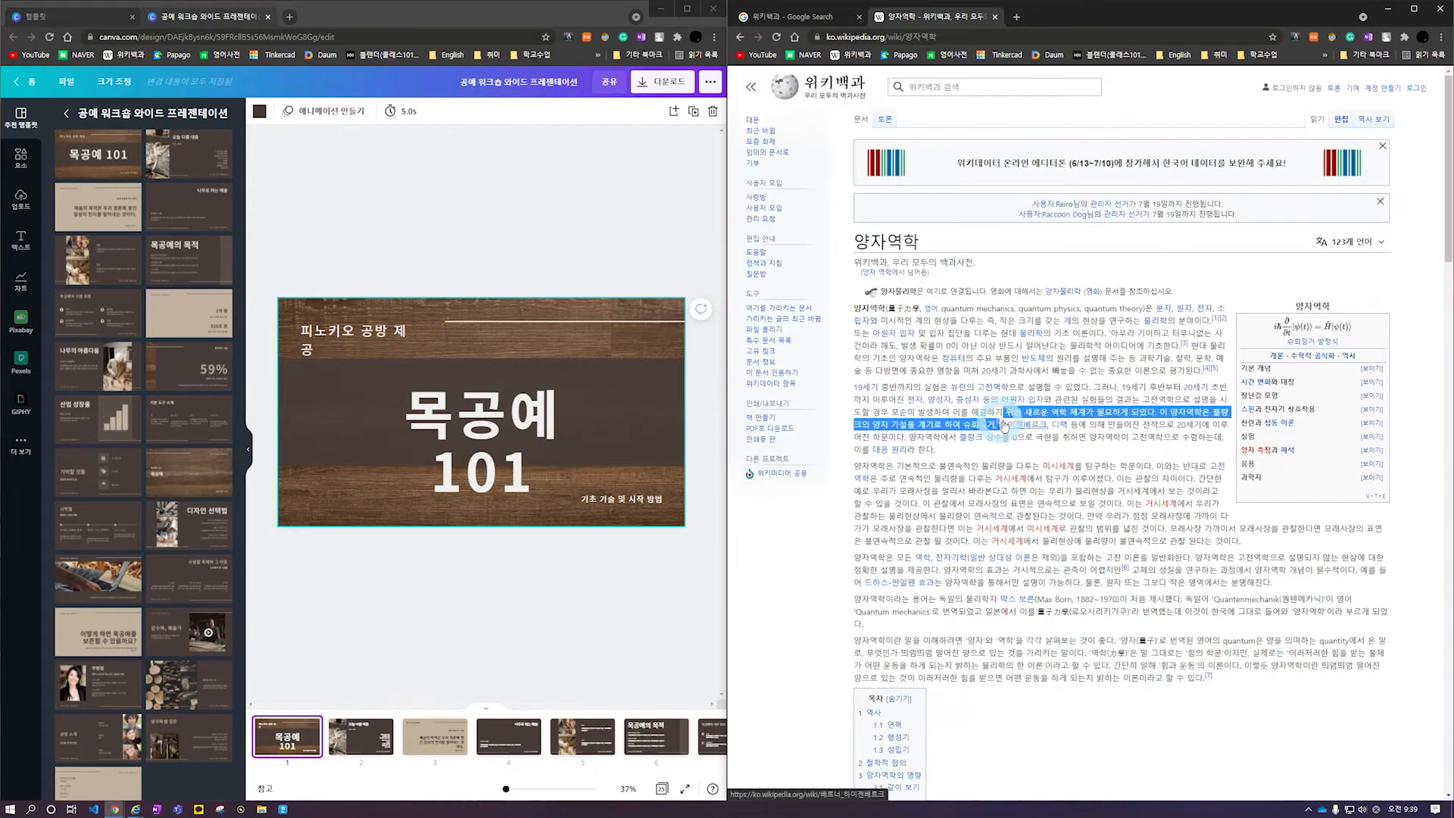
pyautogui.moveTo(1003, 426)
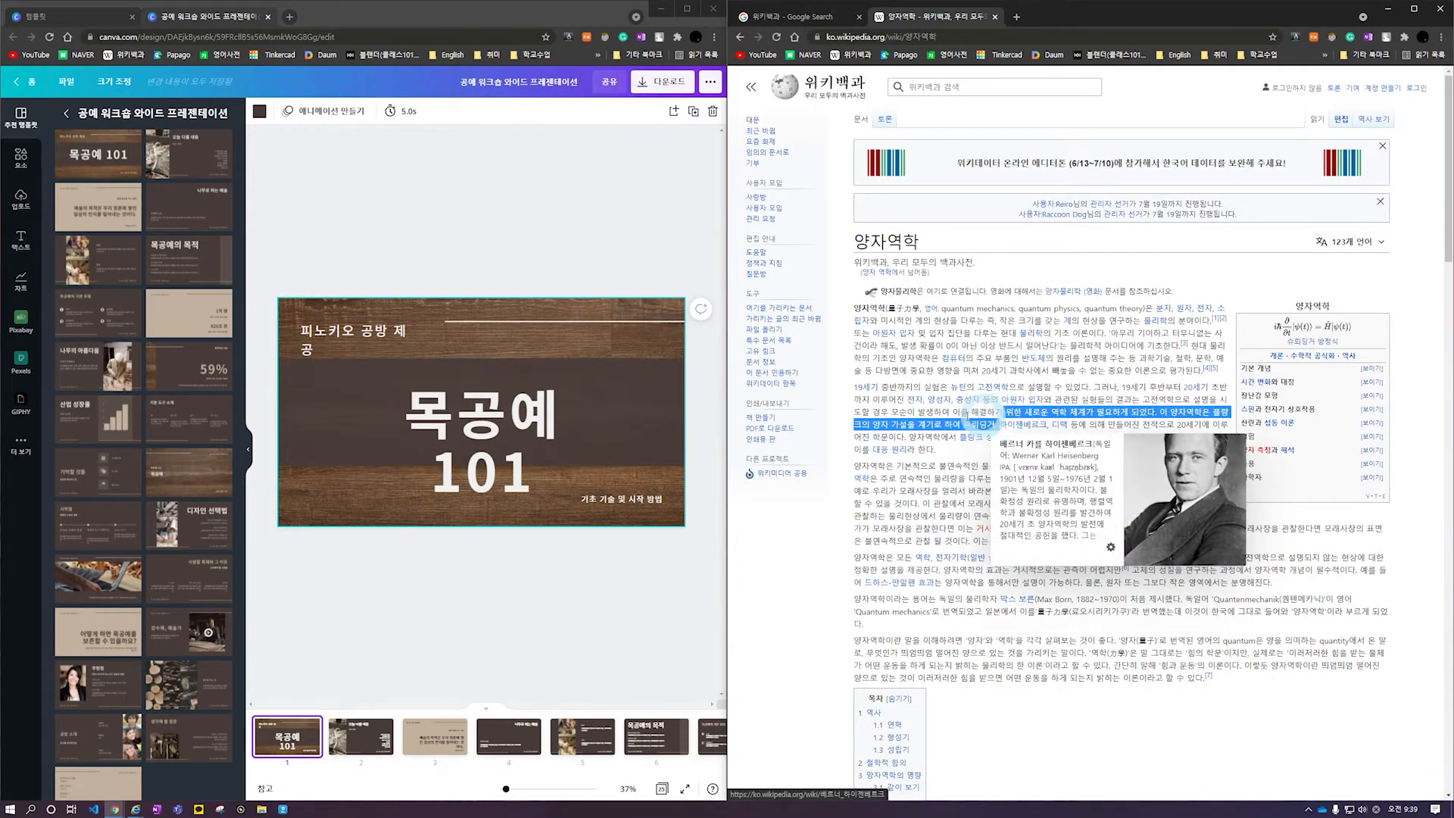
pyautogui.click(957, 388)
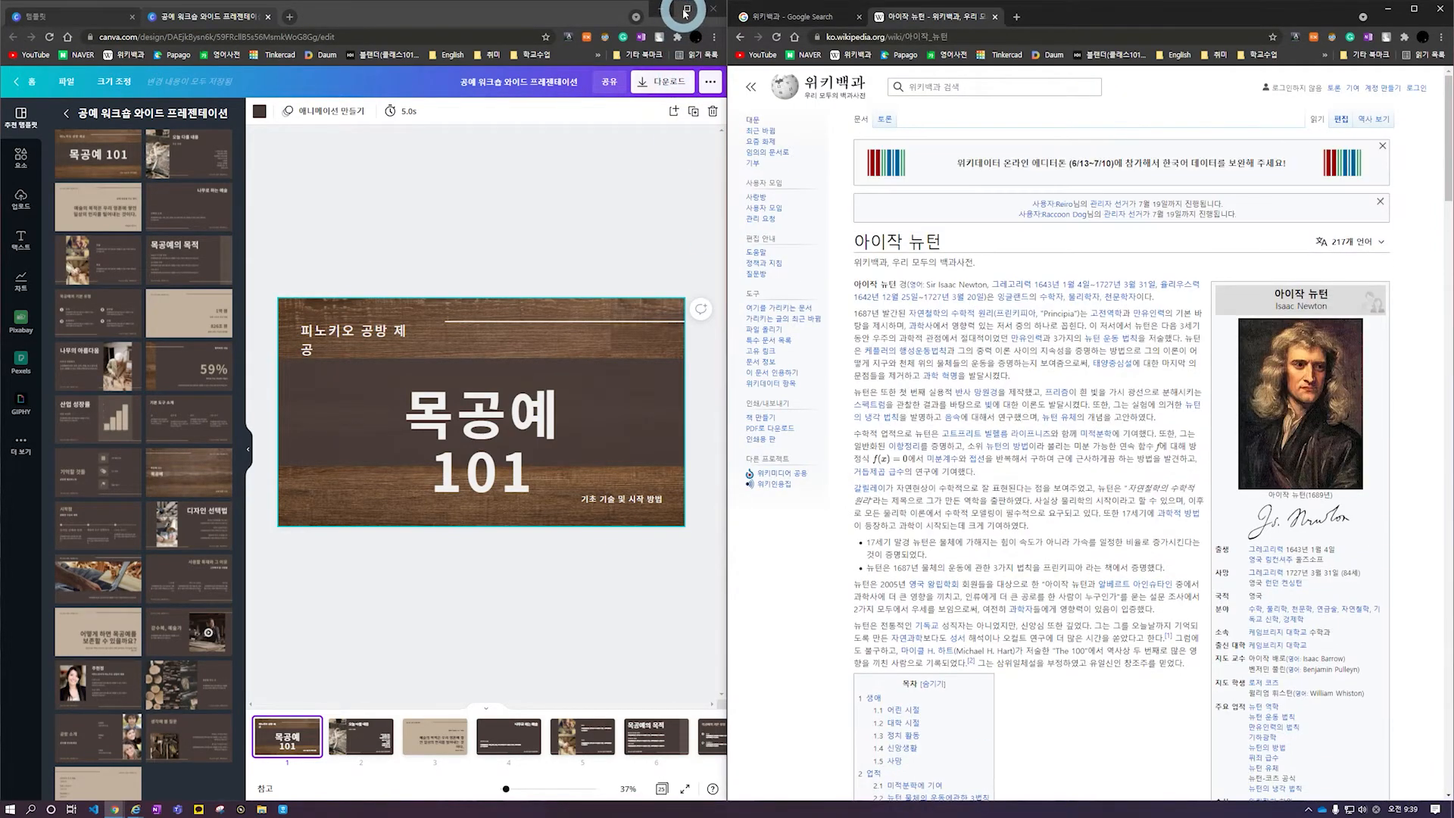
pyautogui.click(740, 37)
# Maximize the Canva window and select slide 1 of the presentation
pyautogui.click(696, 15)
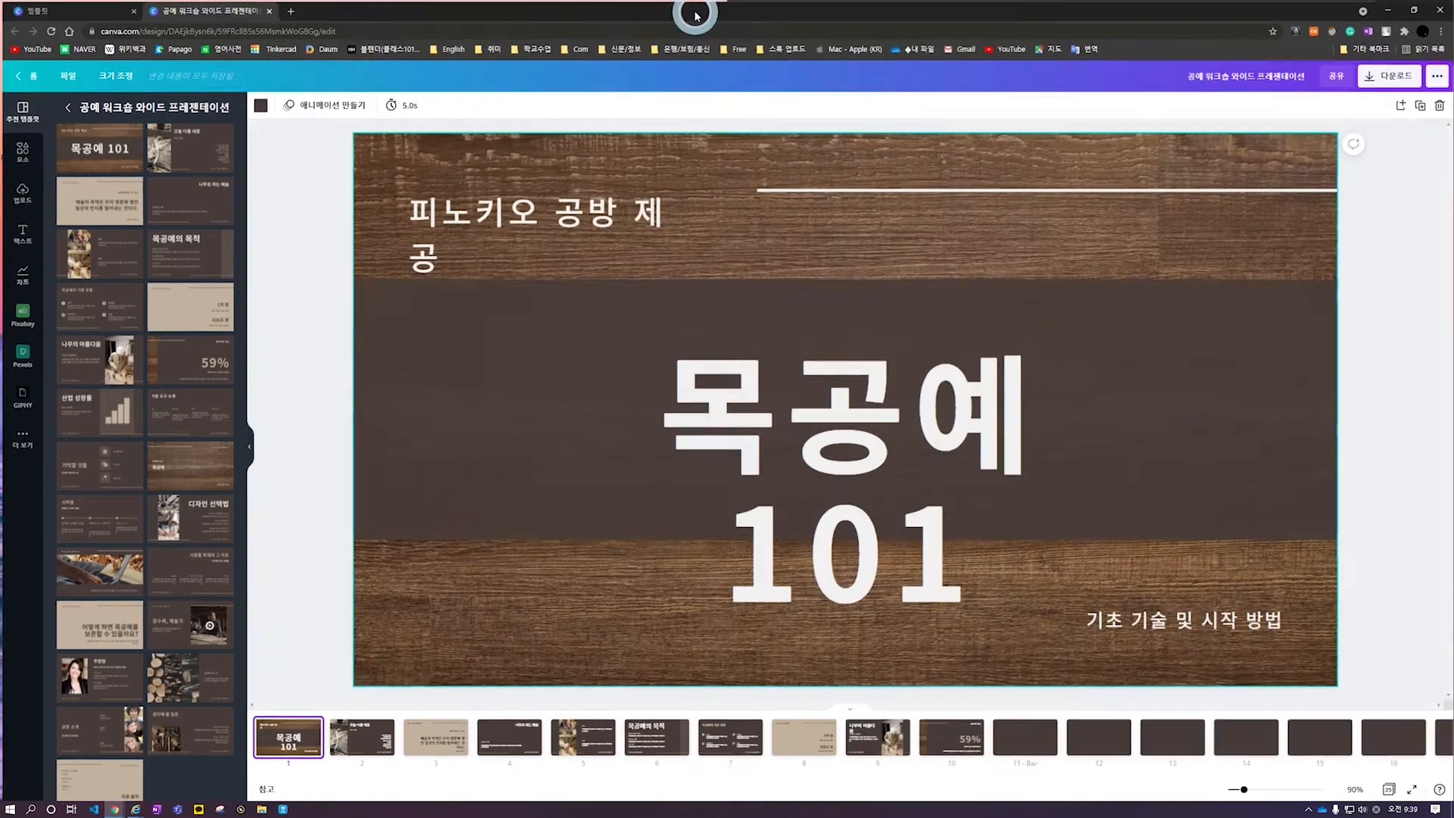
pyautogui.click(668, 442)
pyautogui.click(109, 153)
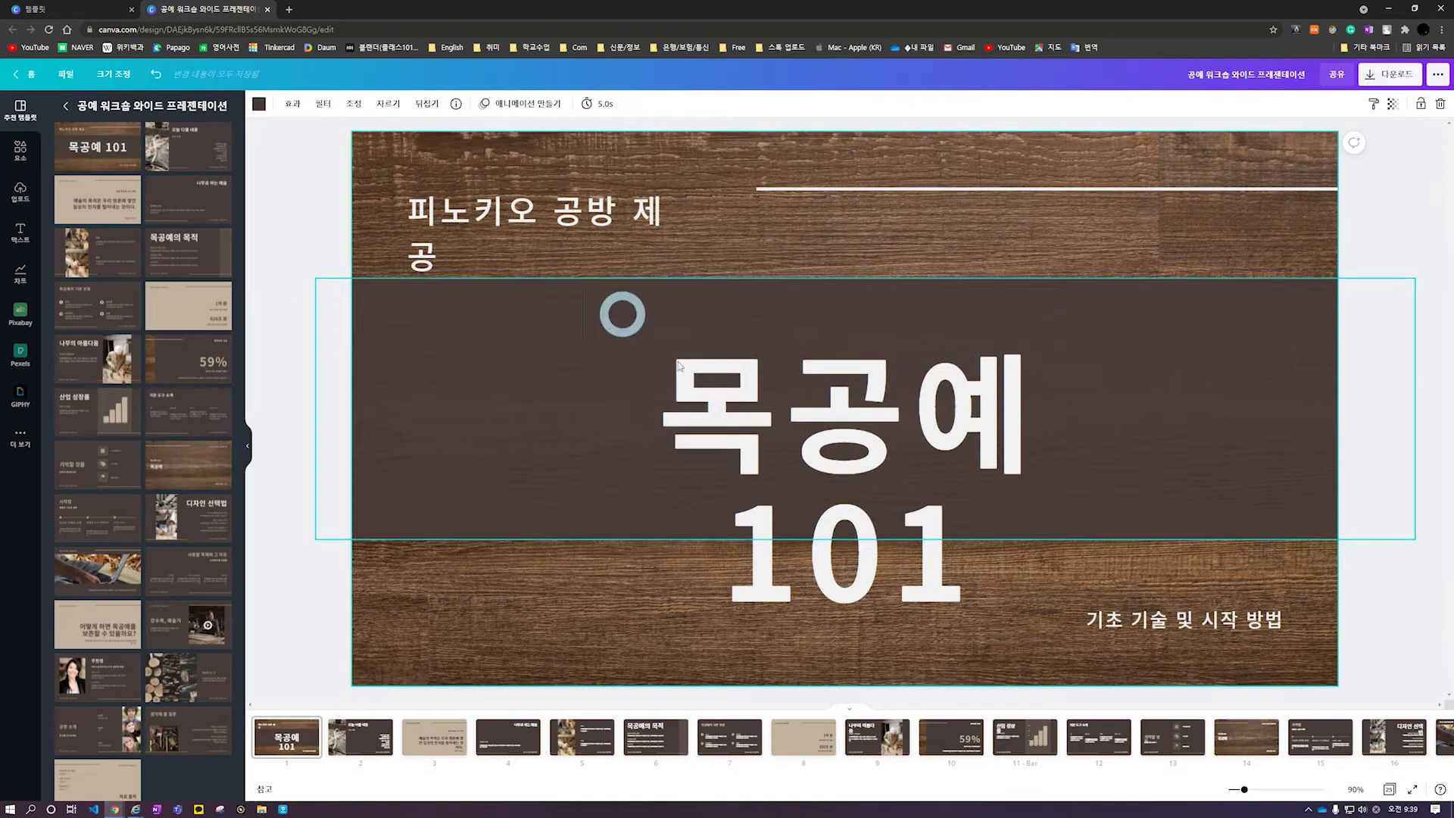
pyautogui.click(299, 743)
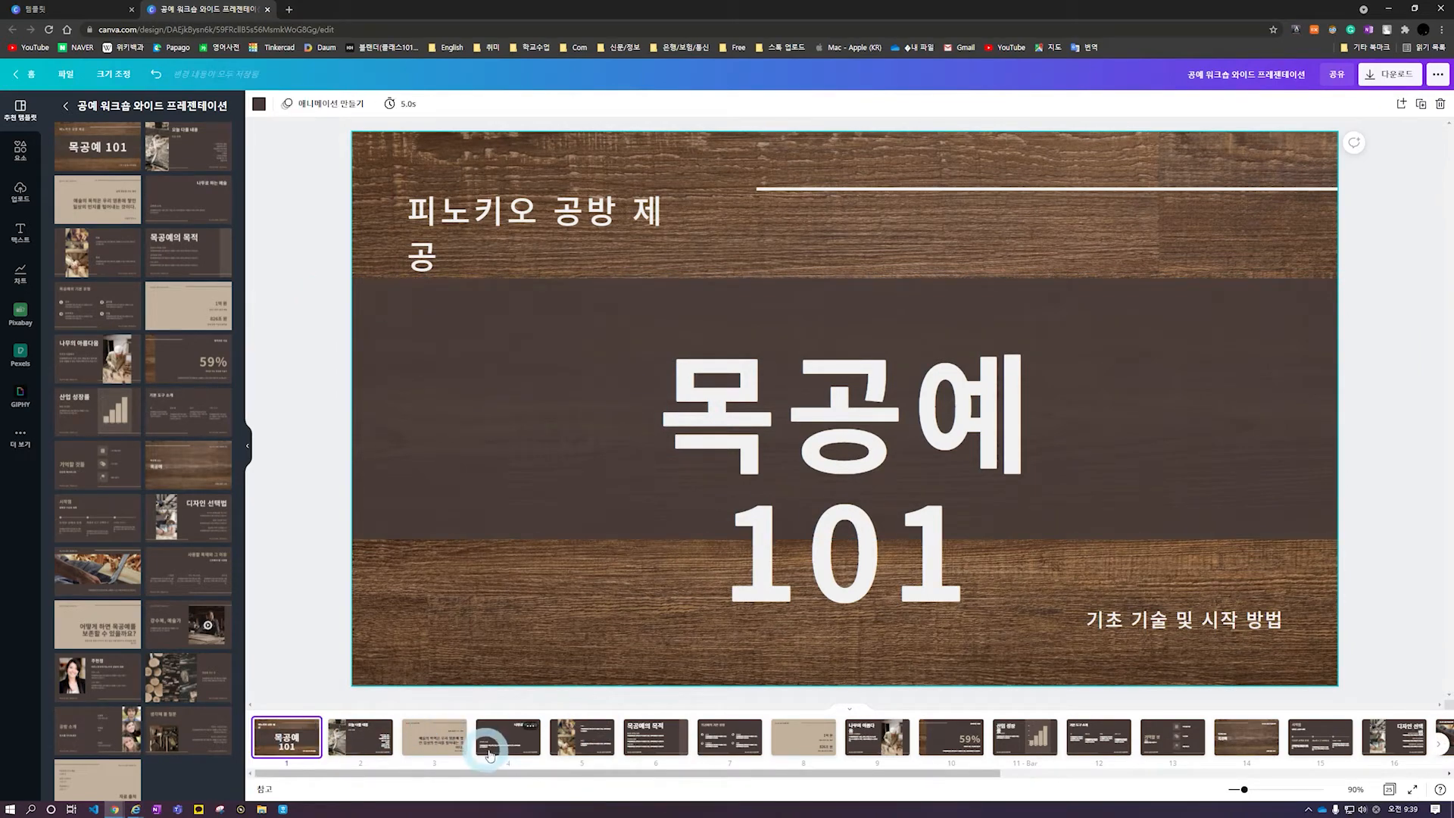
# Go back and forth through slides 1 to 5 to examine their layouts
pyautogui.click(362, 738)
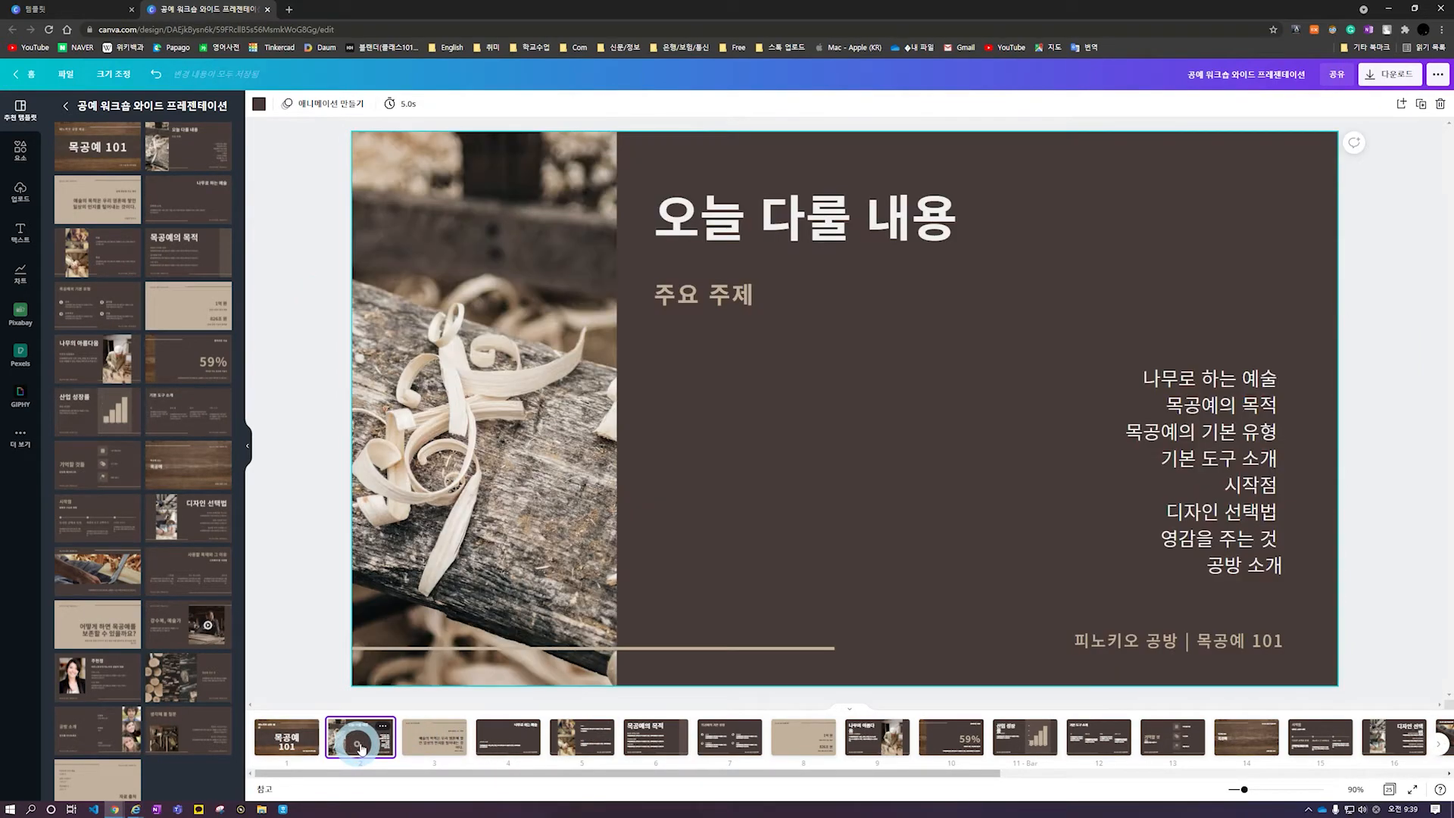
pyautogui.click(306, 743)
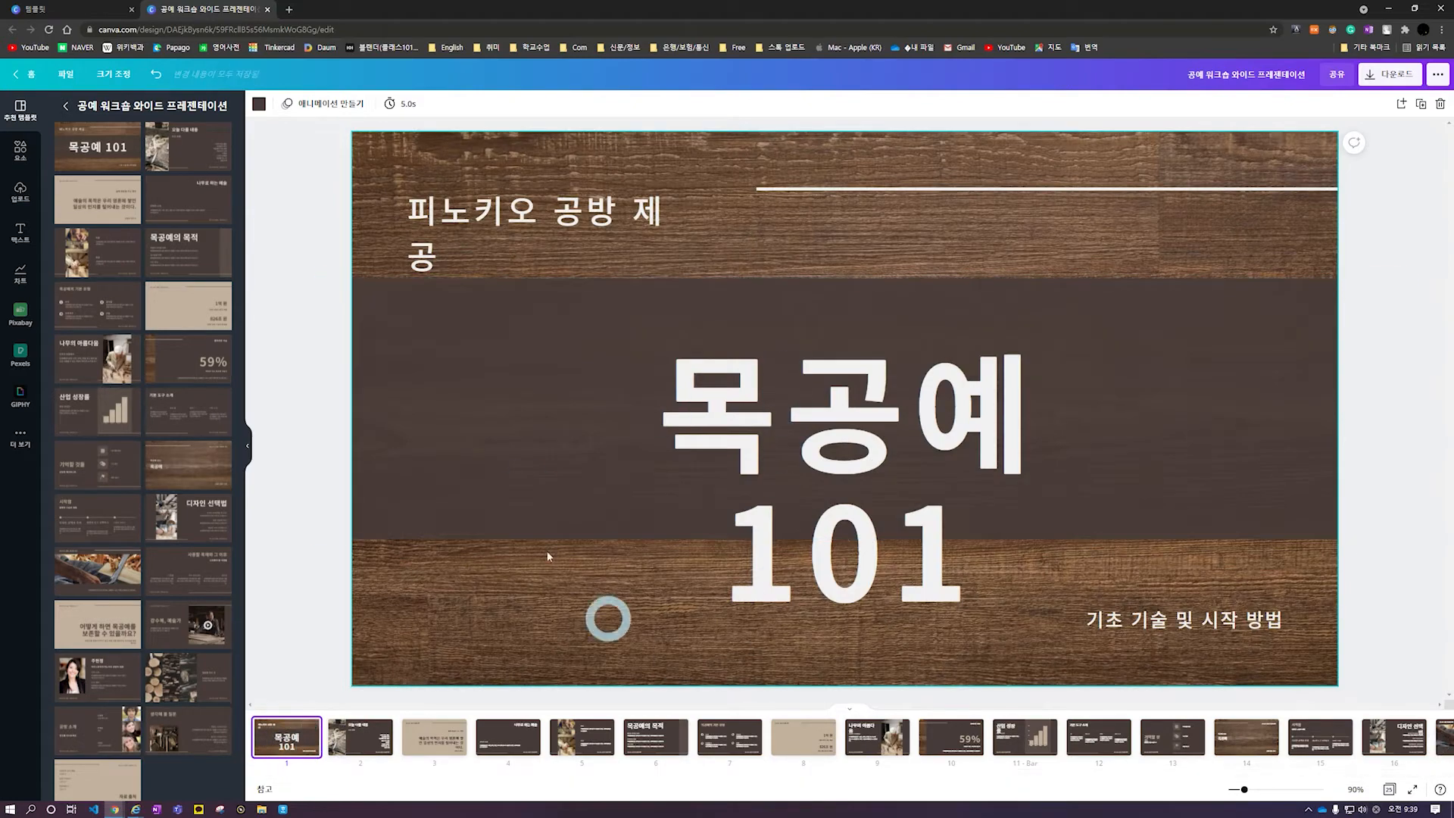
pyautogui.click(369, 746)
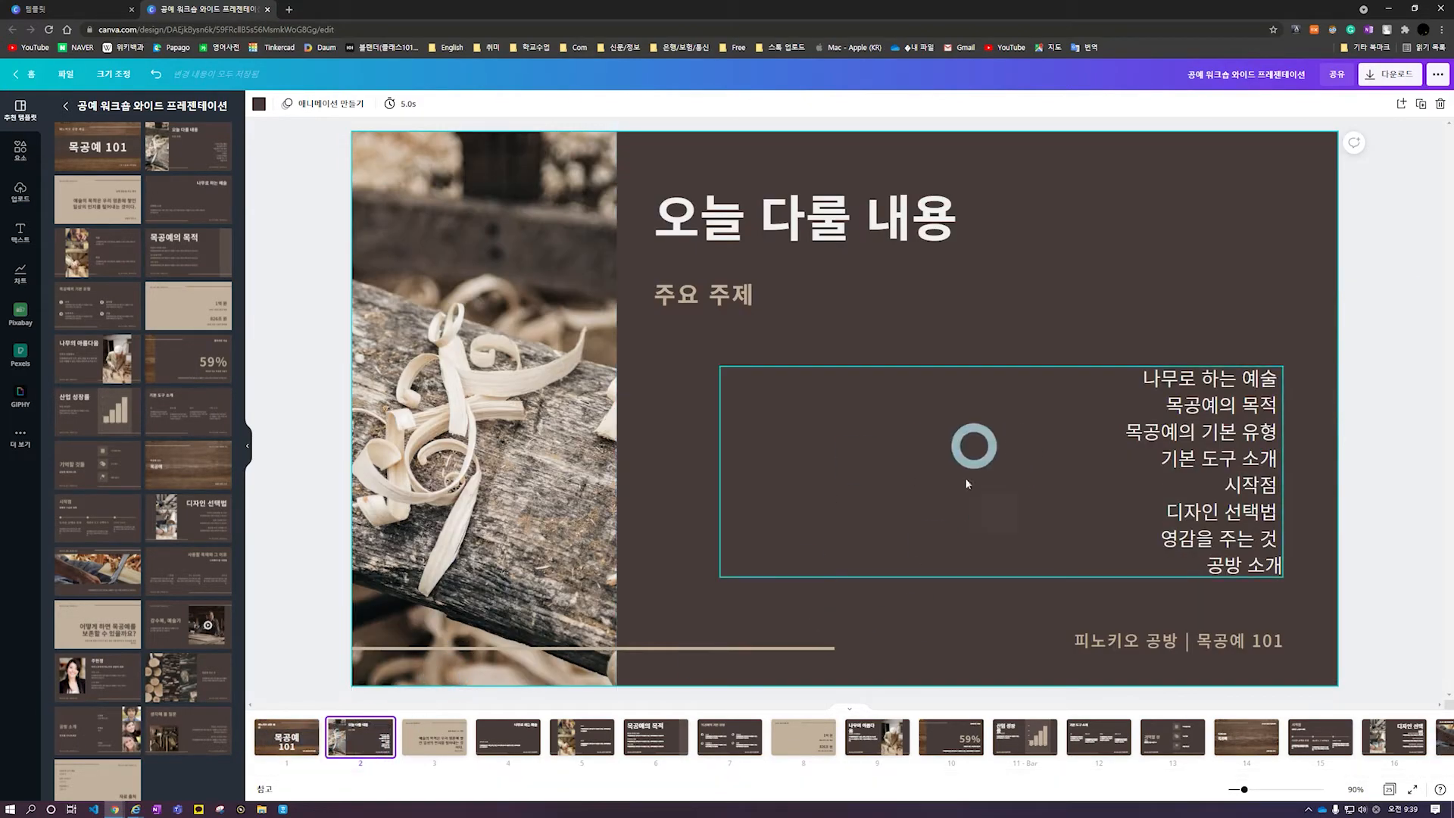
pyautogui.click(433, 737)
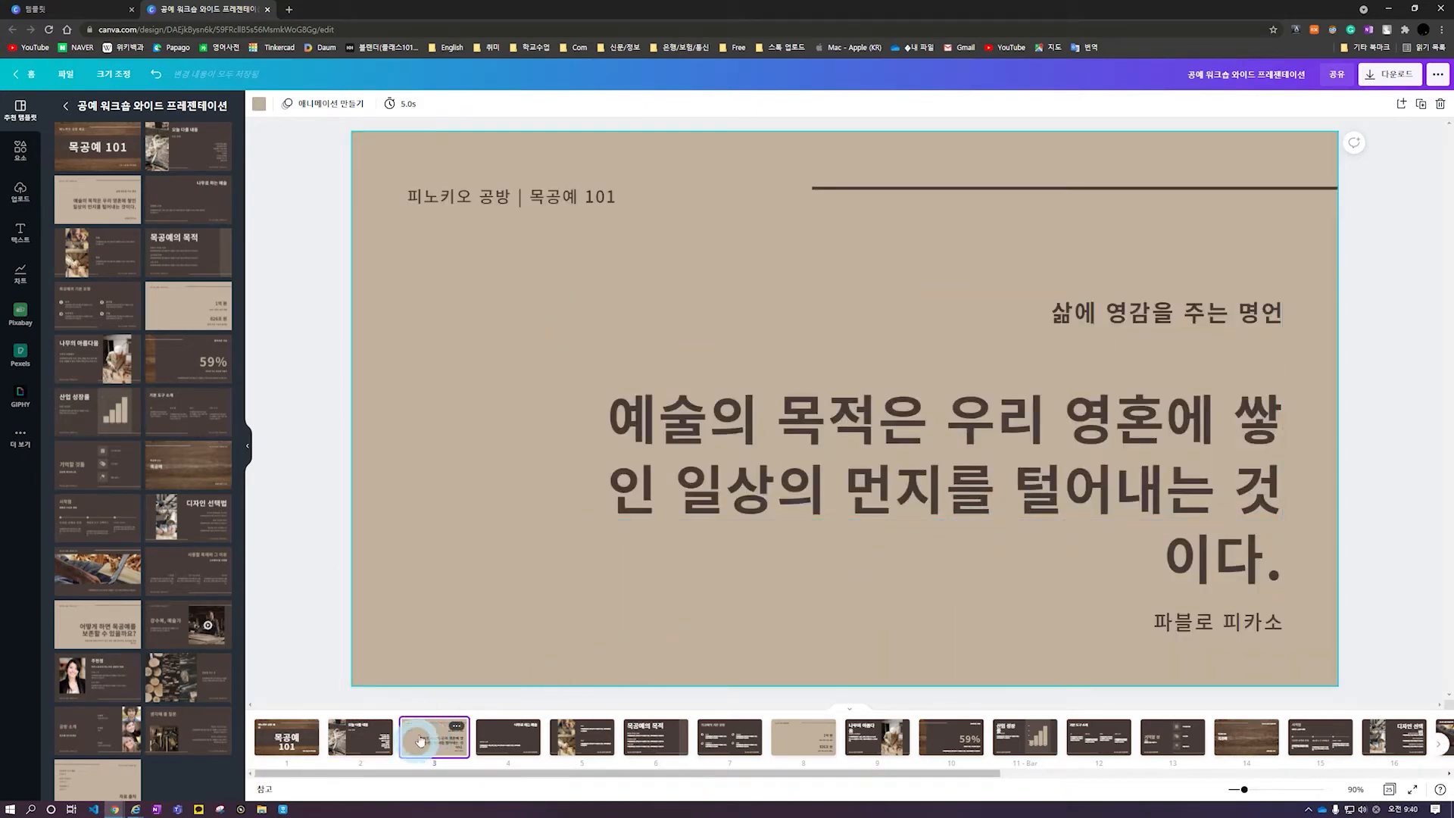
pyautogui.click(509, 738)
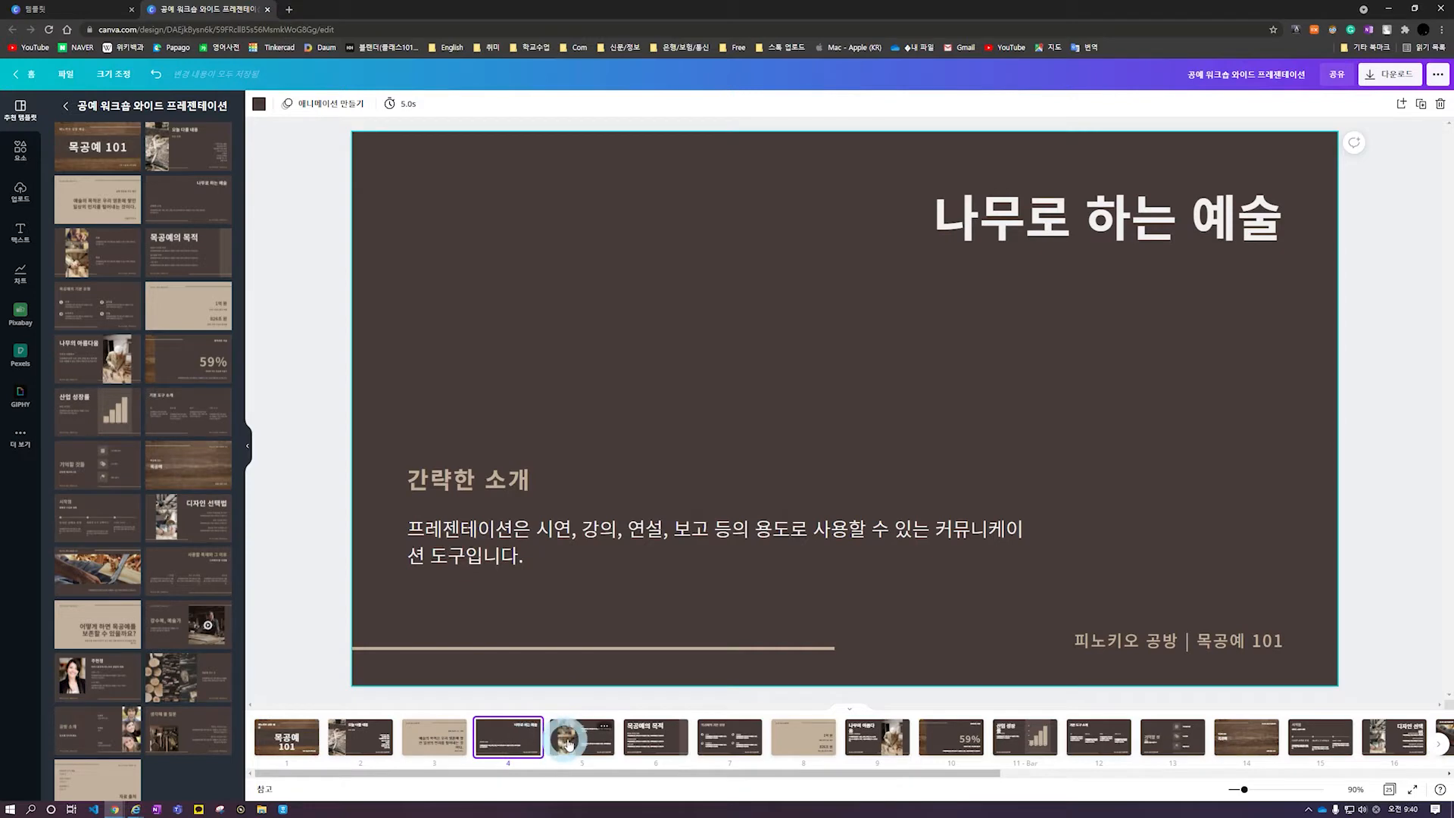
pyautogui.click(587, 748)
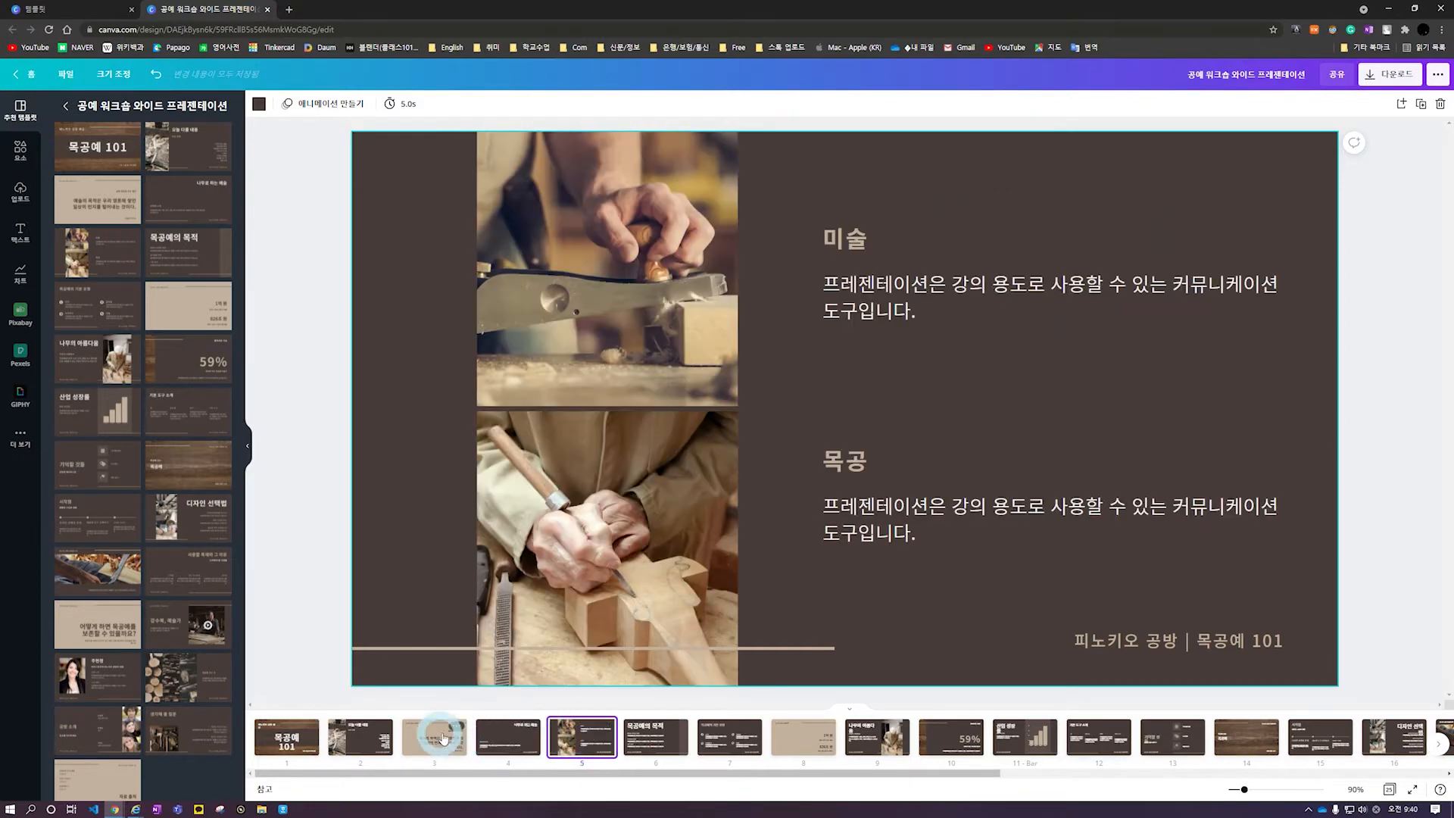
pyautogui.click(351, 751)
pyautogui.click(292, 738)
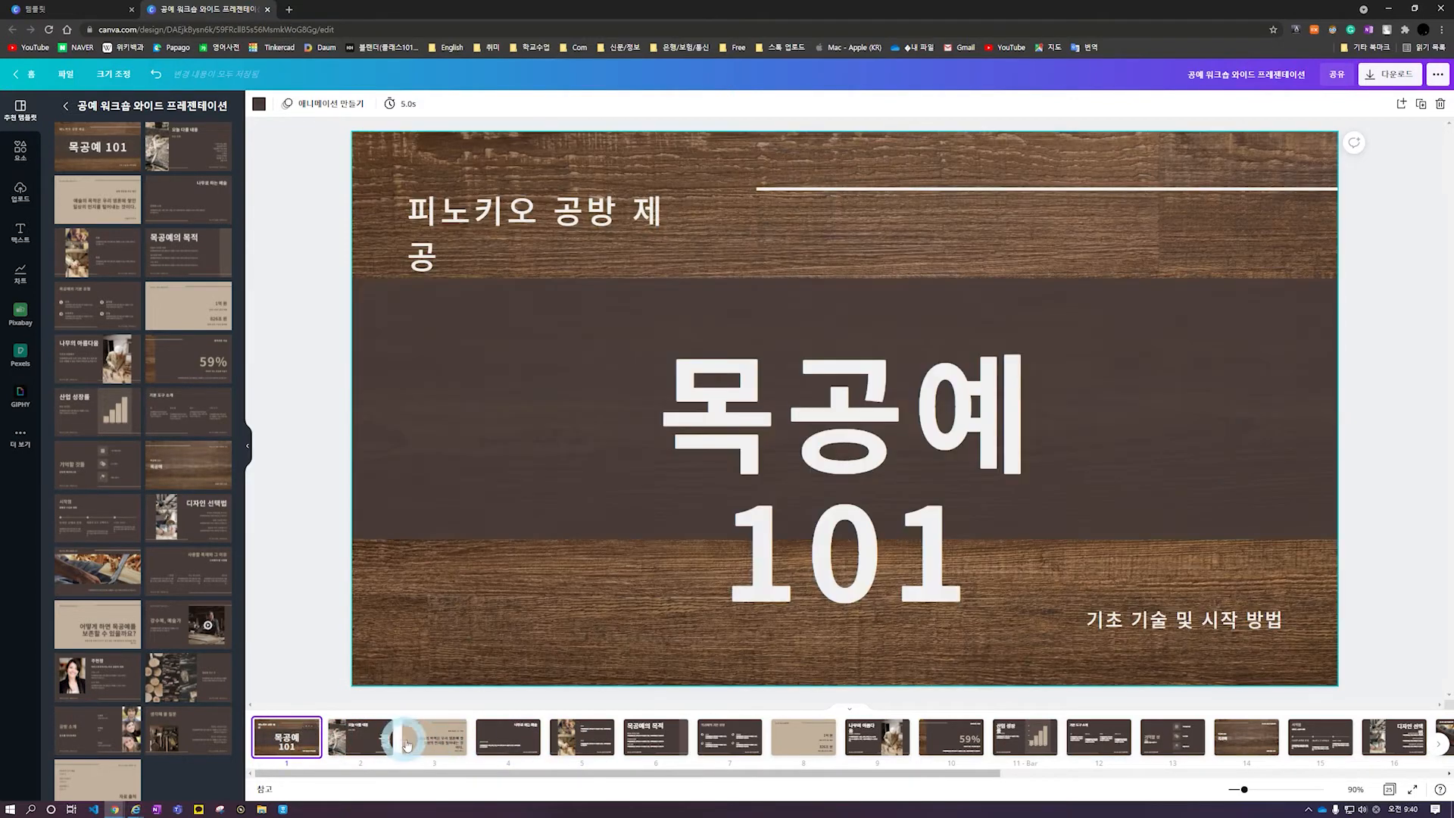
pyautogui.click(383, 745)
pyautogui.click(417, 740)
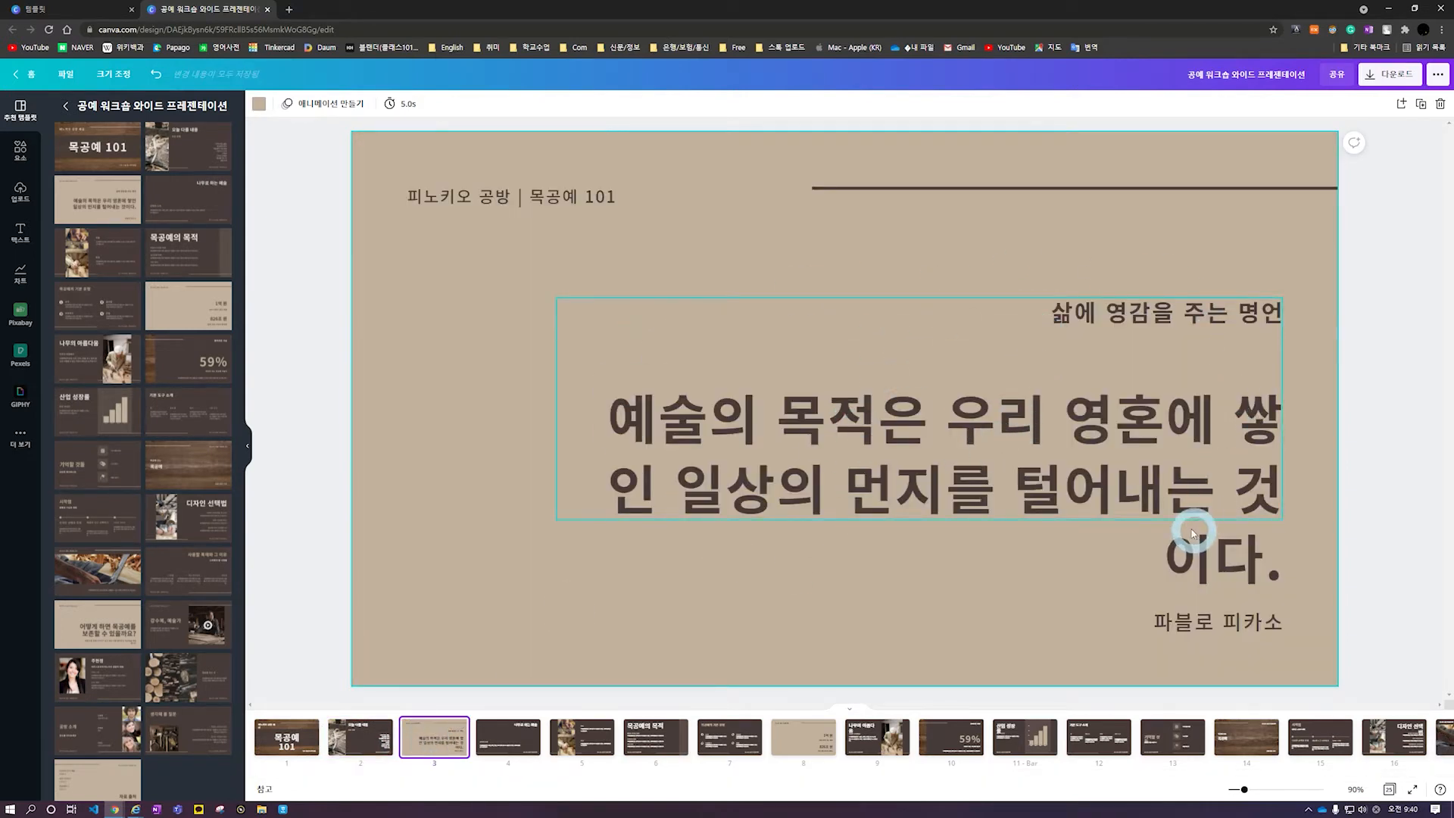
# Move the 목공예의 목적 slide to position 4 and delete the 나무로 하는 예술, 미술/목공 and 1억 원 slides
pyautogui.click(507, 736)
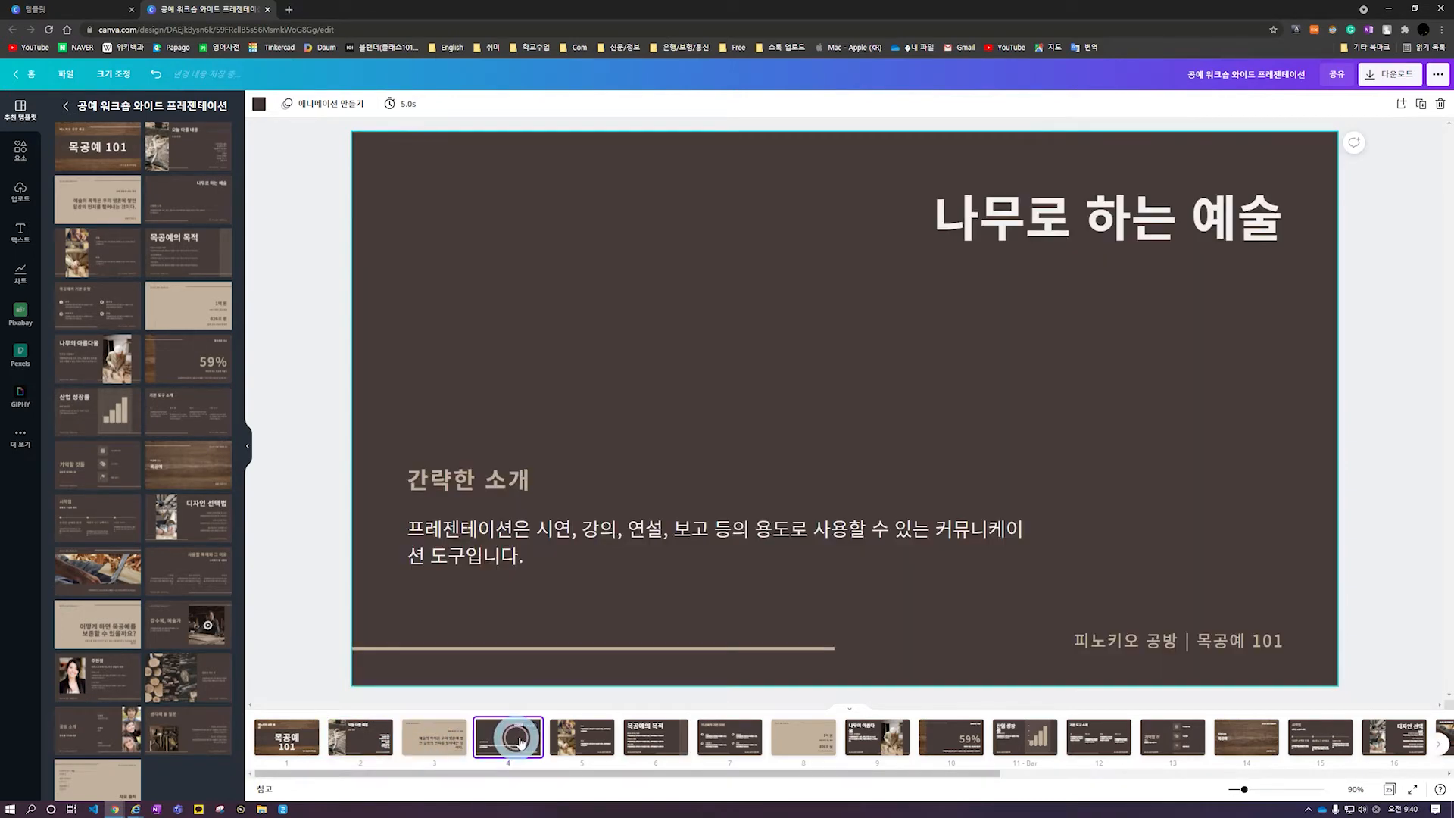
pyautogui.moveTo(626, 744); pyautogui.dragTo(496, 740)
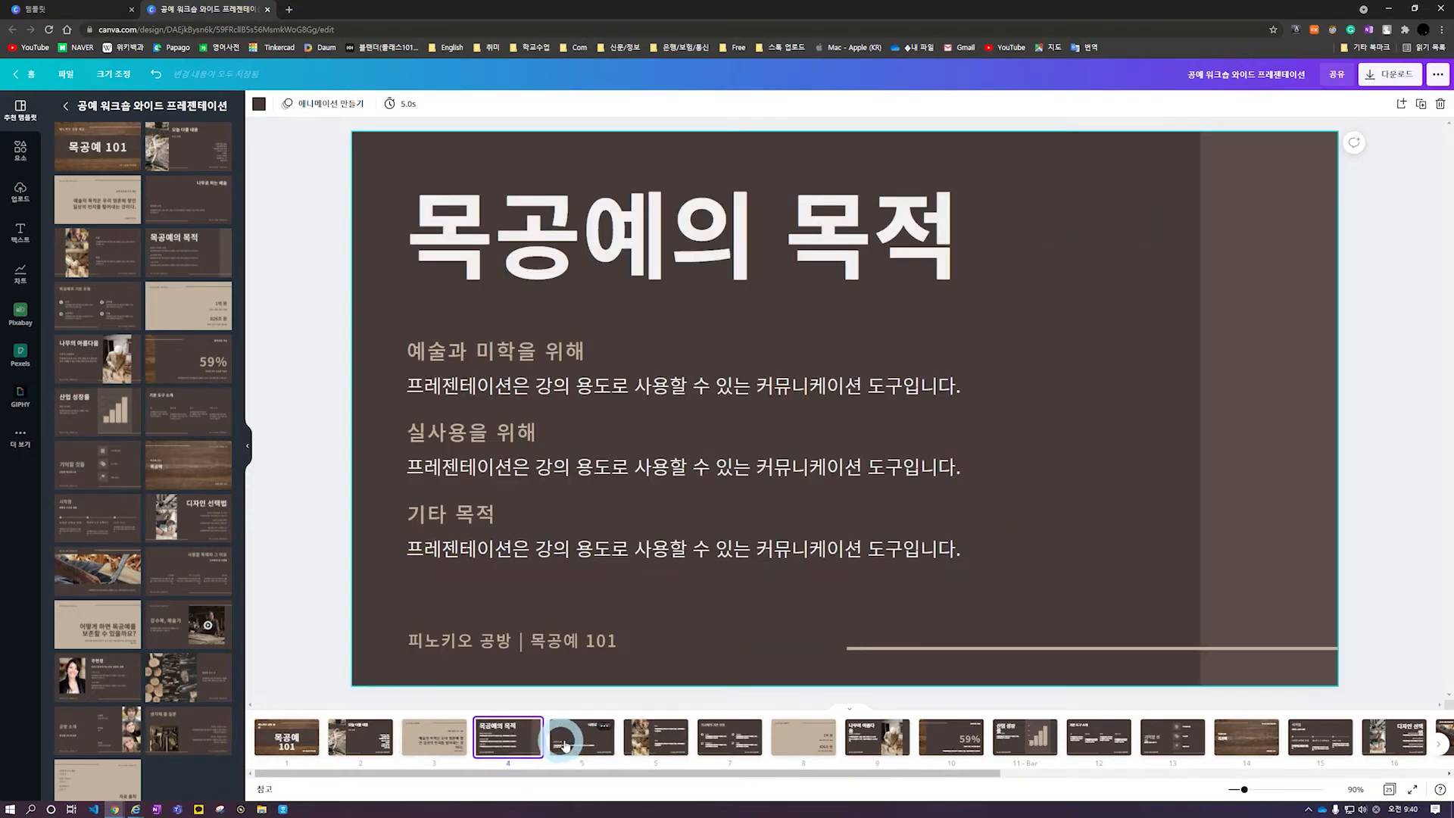
pyautogui.click(578, 740)
pyautogui.press('Delete')
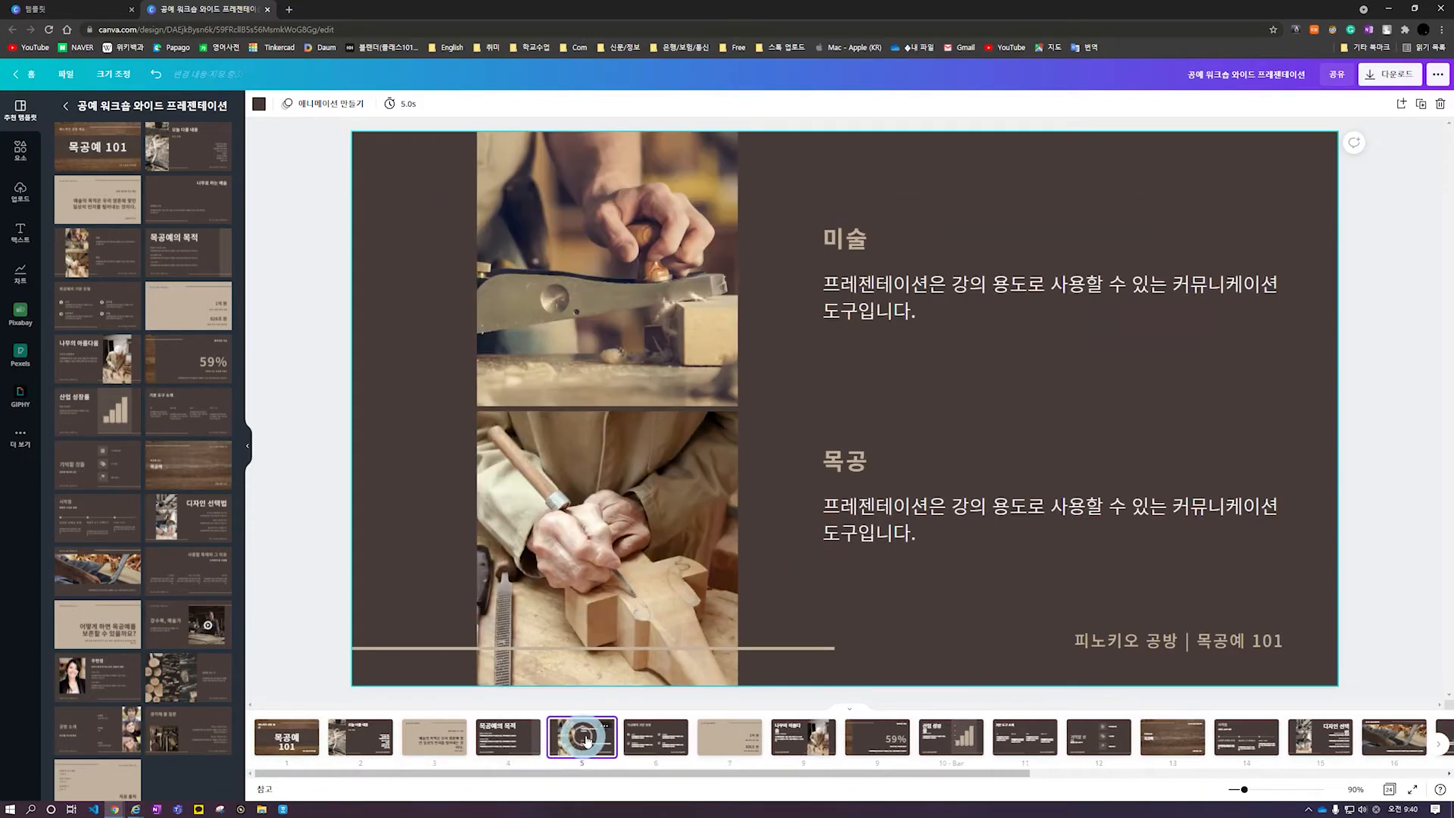
pyautogui.press('Delete')
pyautogui.click(646, 742)
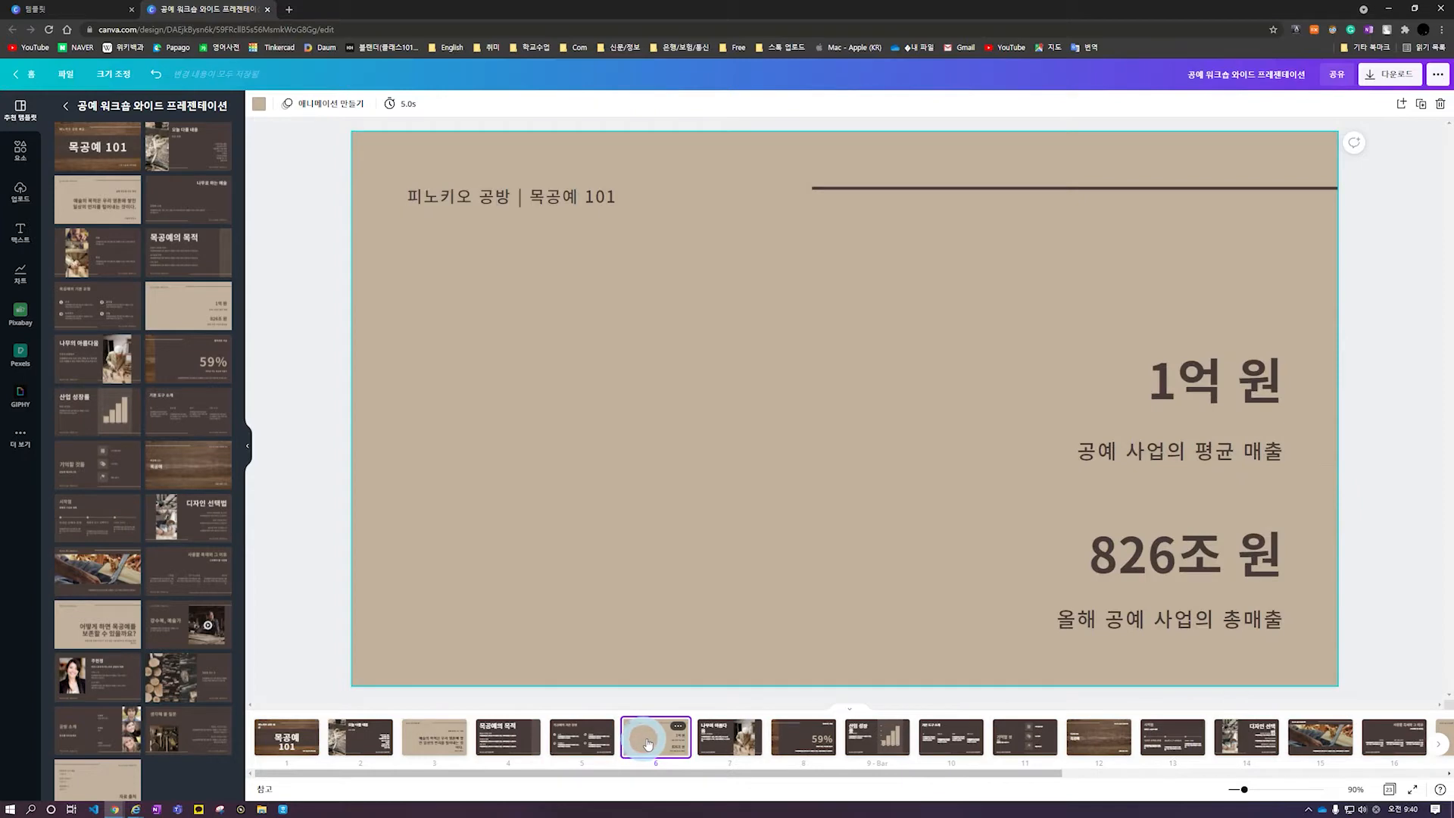
pyautogui.press('Delete')
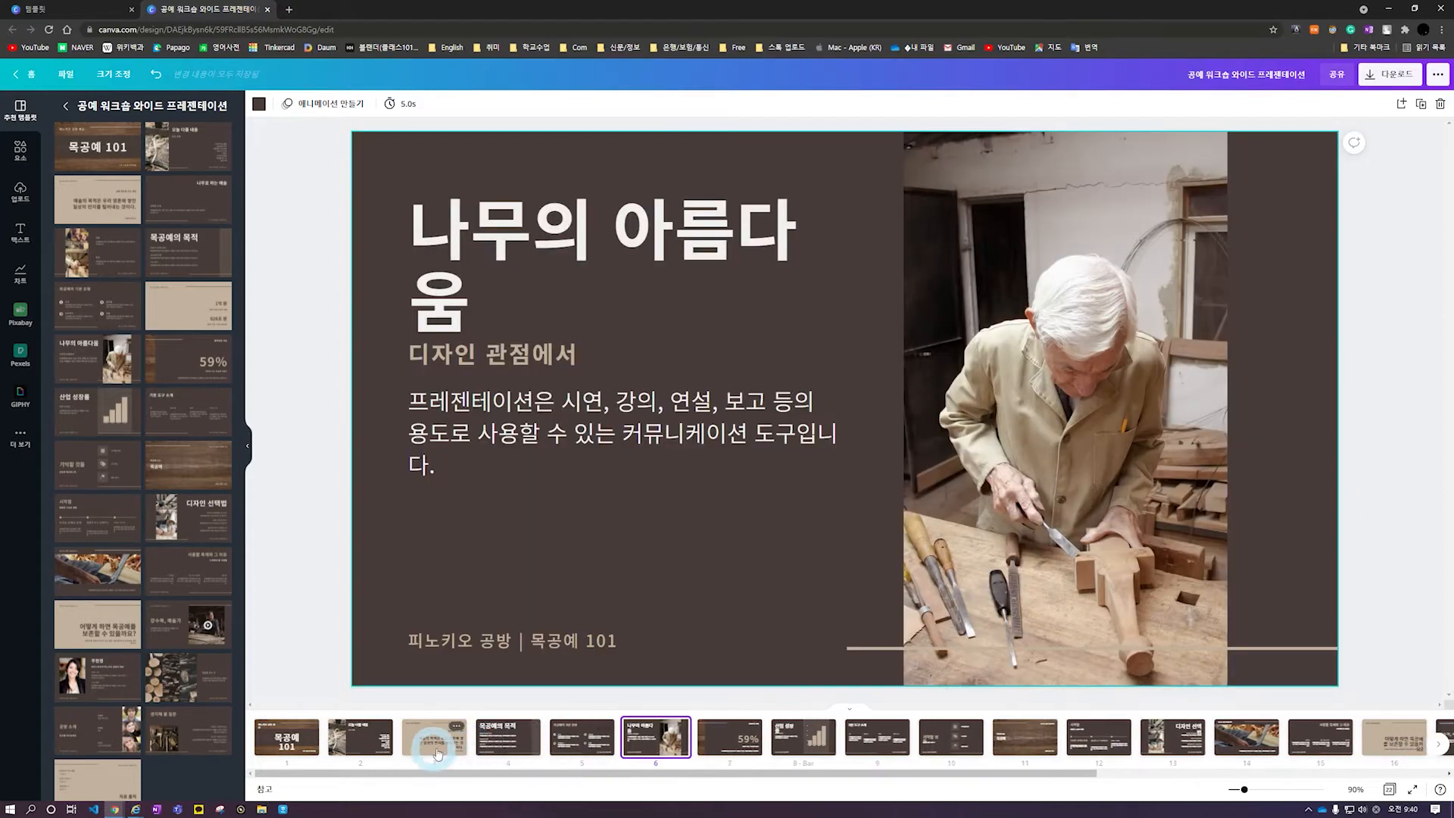
# Place a copy of the Picasso quote slide at position 5 and move the 59% slide to position 6
pyautogui.click(439, 746)
pyautogui.moveTo(440, 749); pyautogui.dragTo(585, 740)
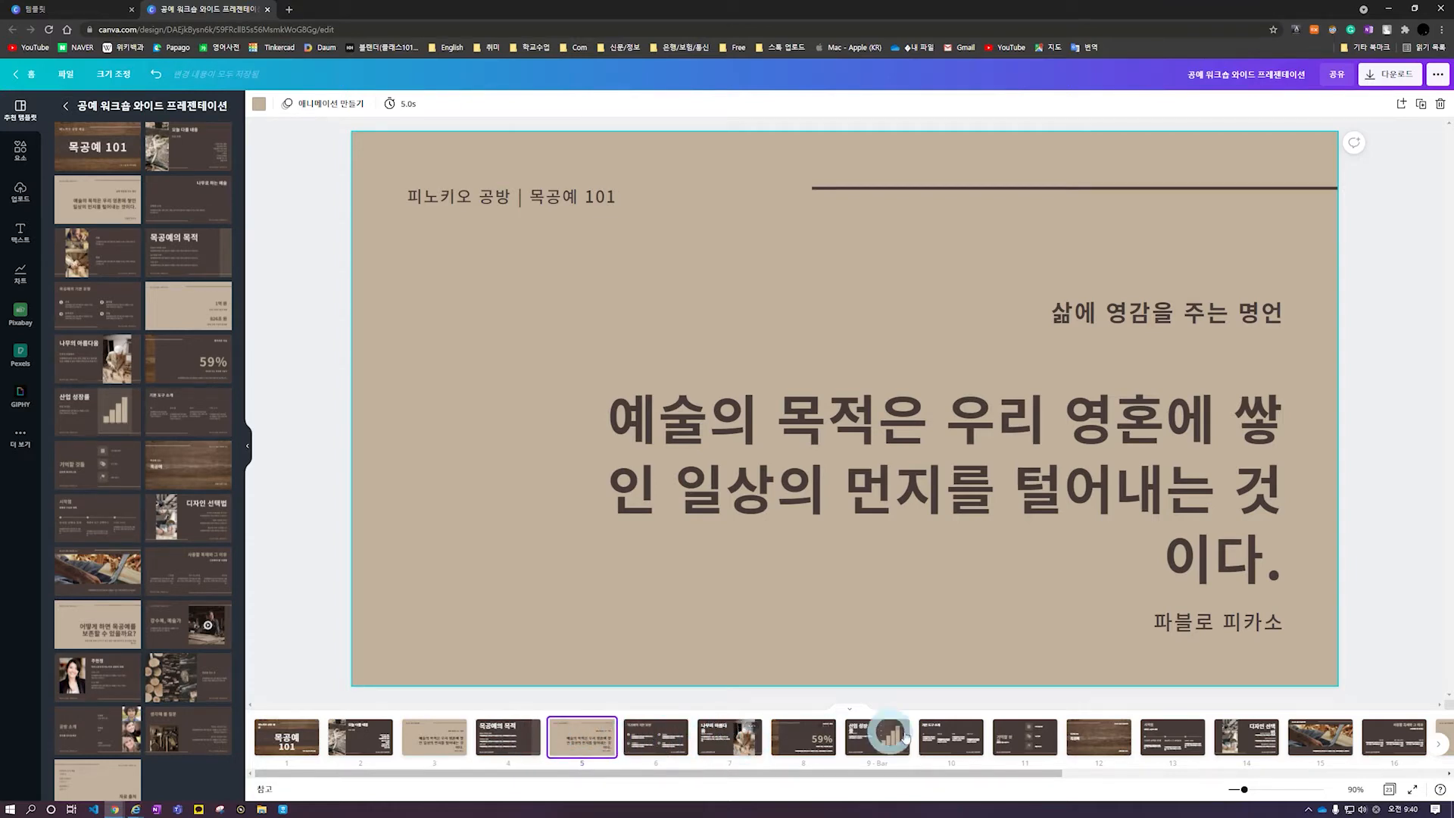
pyautogui.moveTo(802, 738); pyautogui.dragTo(698, 742)
pyautogui.click(720, 741)
pyautogui.click(792, 735)
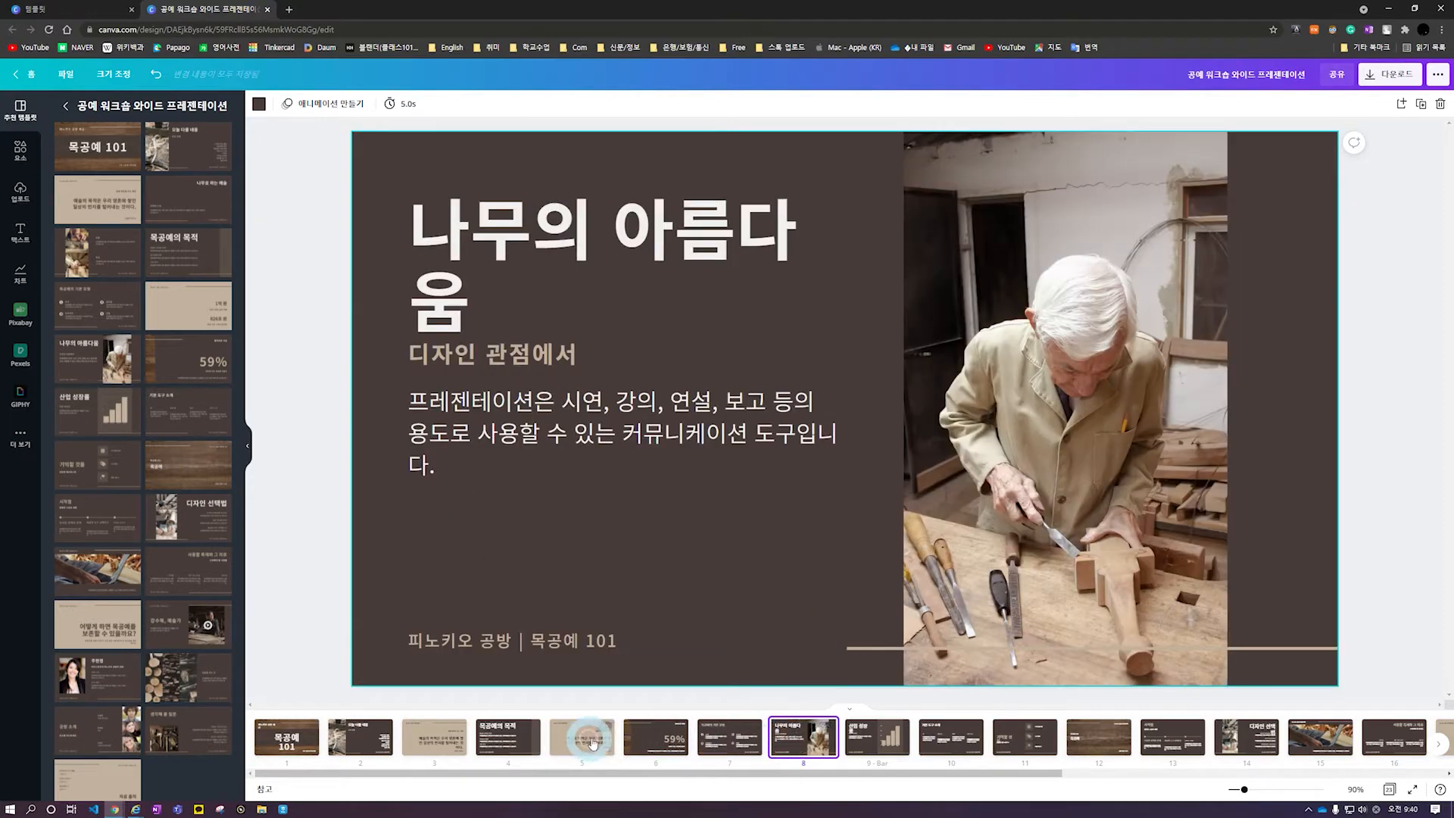
# Paste another copy of the Picasso quote slide after slide 7
pyautogui.click(590, 739)
pyautogui.click(731, 740)
pyautogui.hotkey('ctrl', 'v')
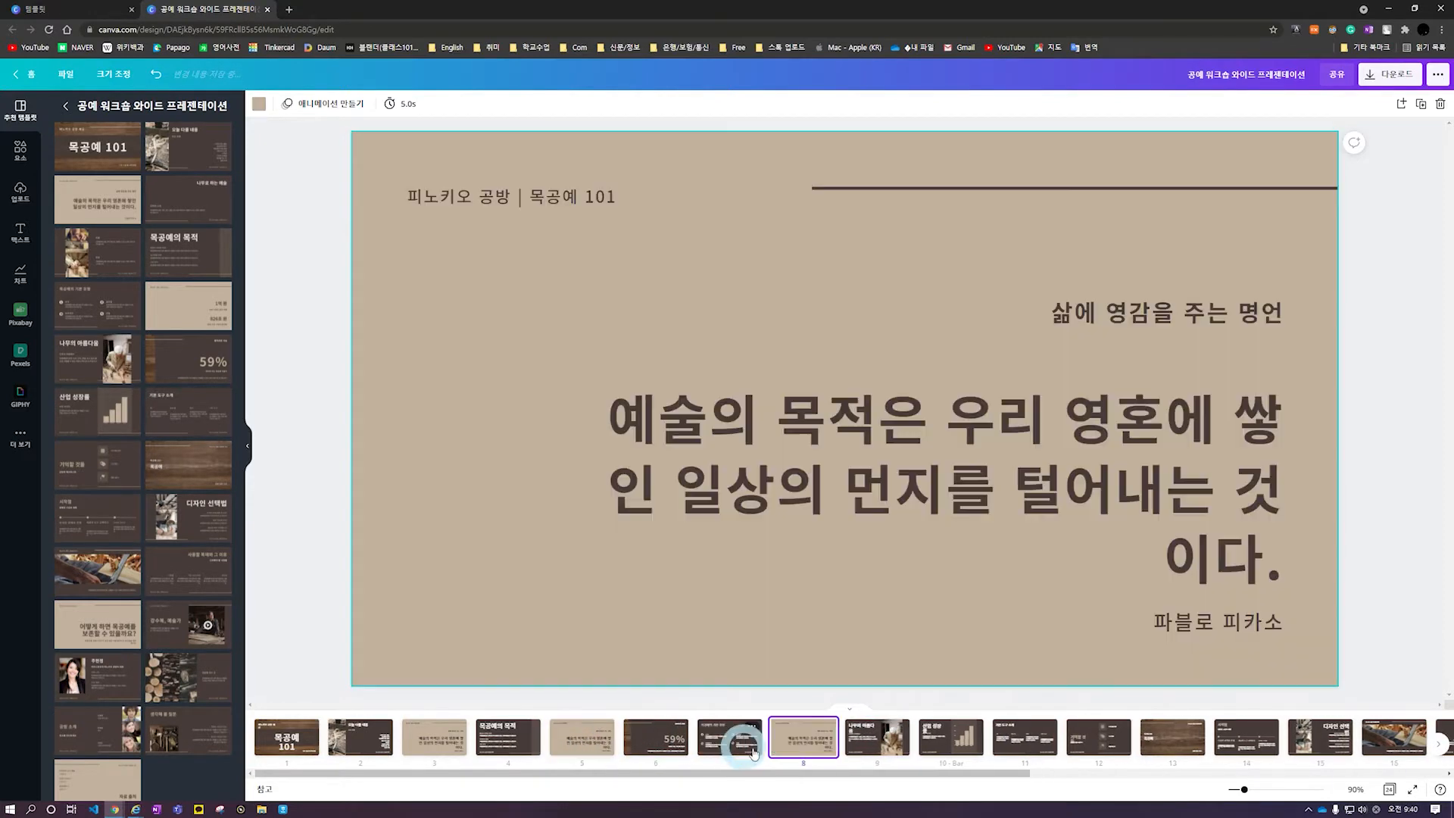
pyautogui.click(900, 744)
pyautogui.click(951, 741)
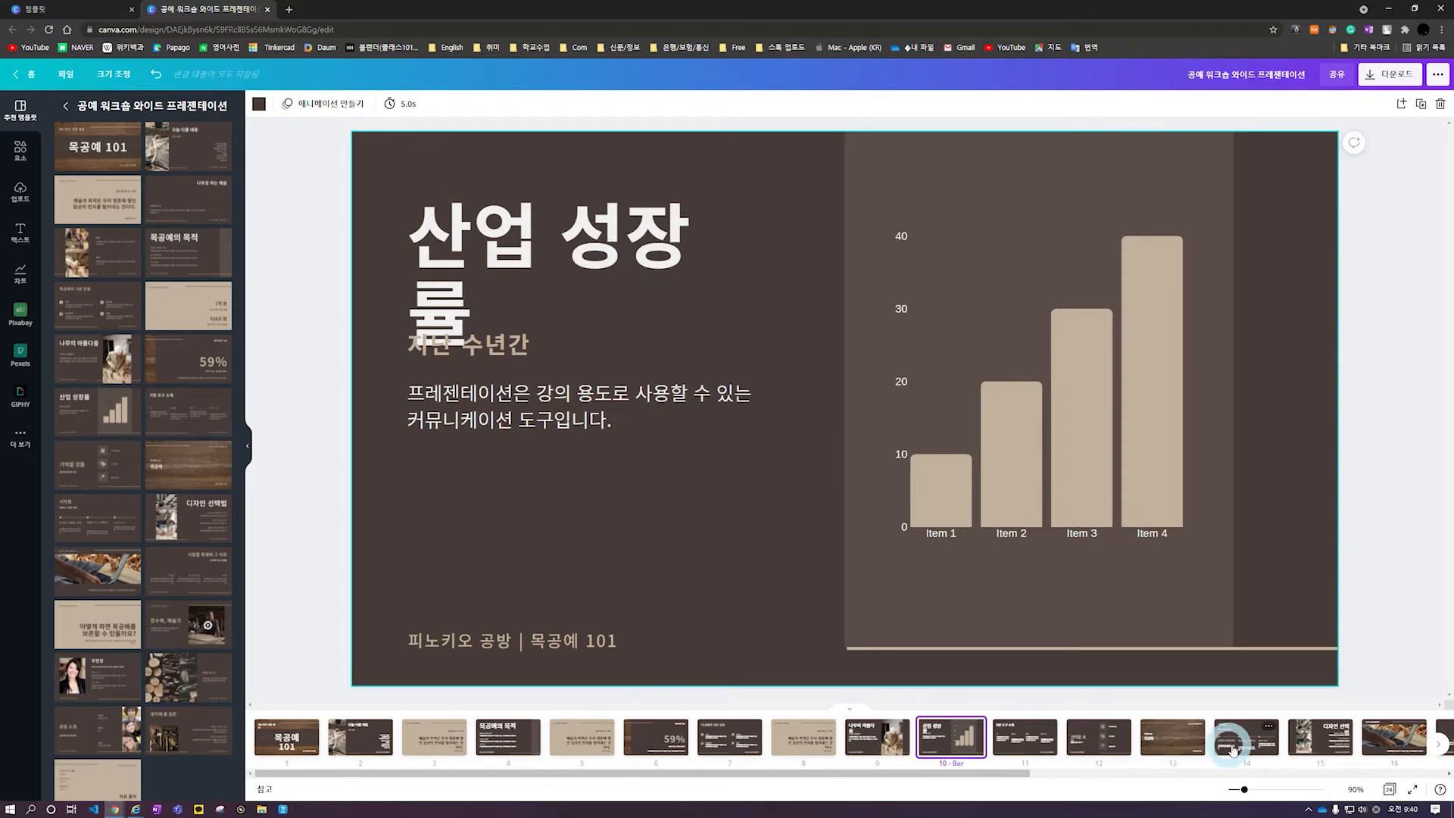
# Delete the slides from slide 13 up to the one just before the 생각해 볼 질문 slide
pyautogui.click(1228, 743)
pyautogui.click(1188, 745)
pyautogui.press('Delete')
pyautogui.press('Delete')
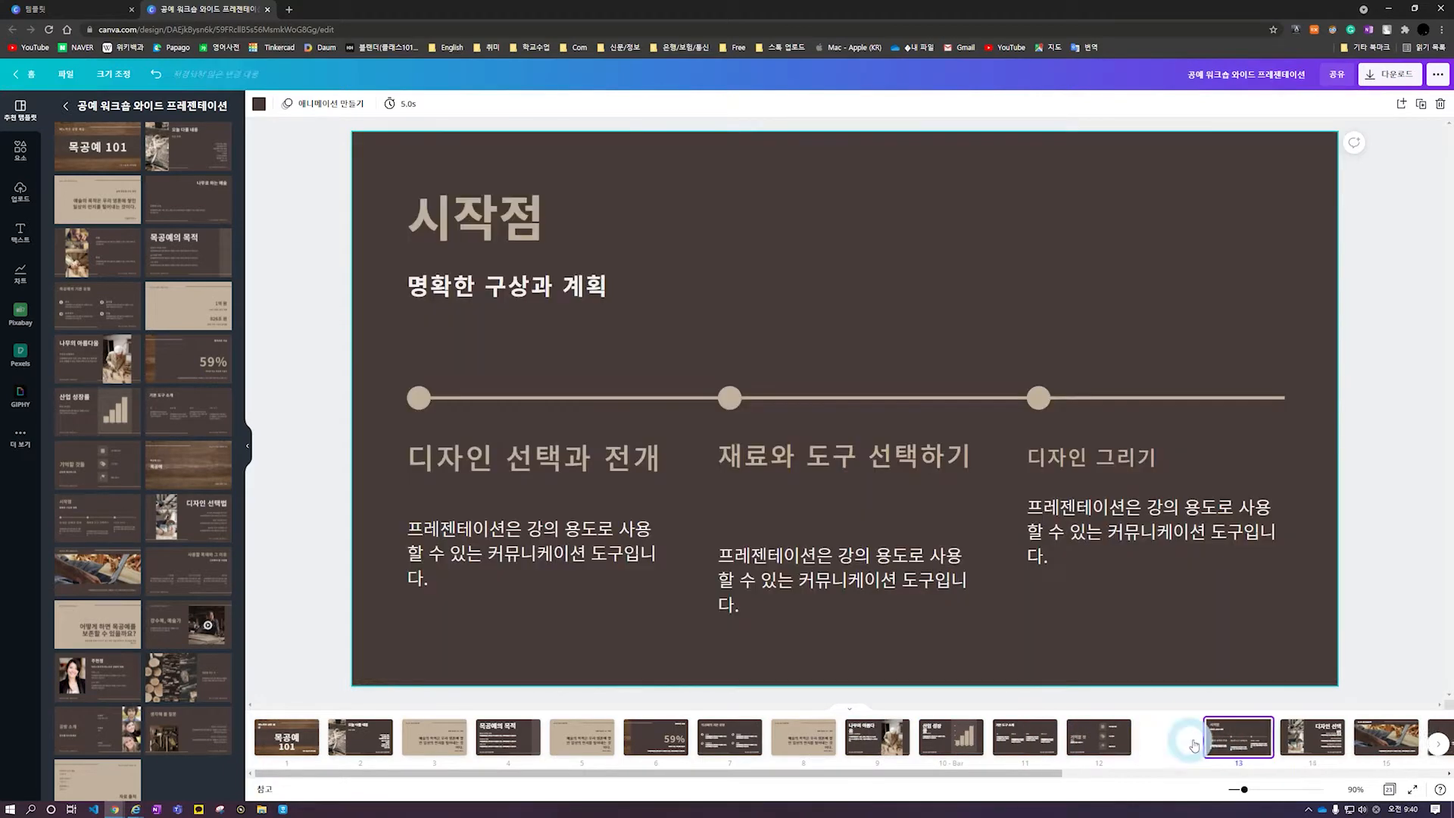
pyautogui.press('Delete')
pyautogui.press('Delete')
pyautogui.press('Delete')
pyautogui.press('Delete')
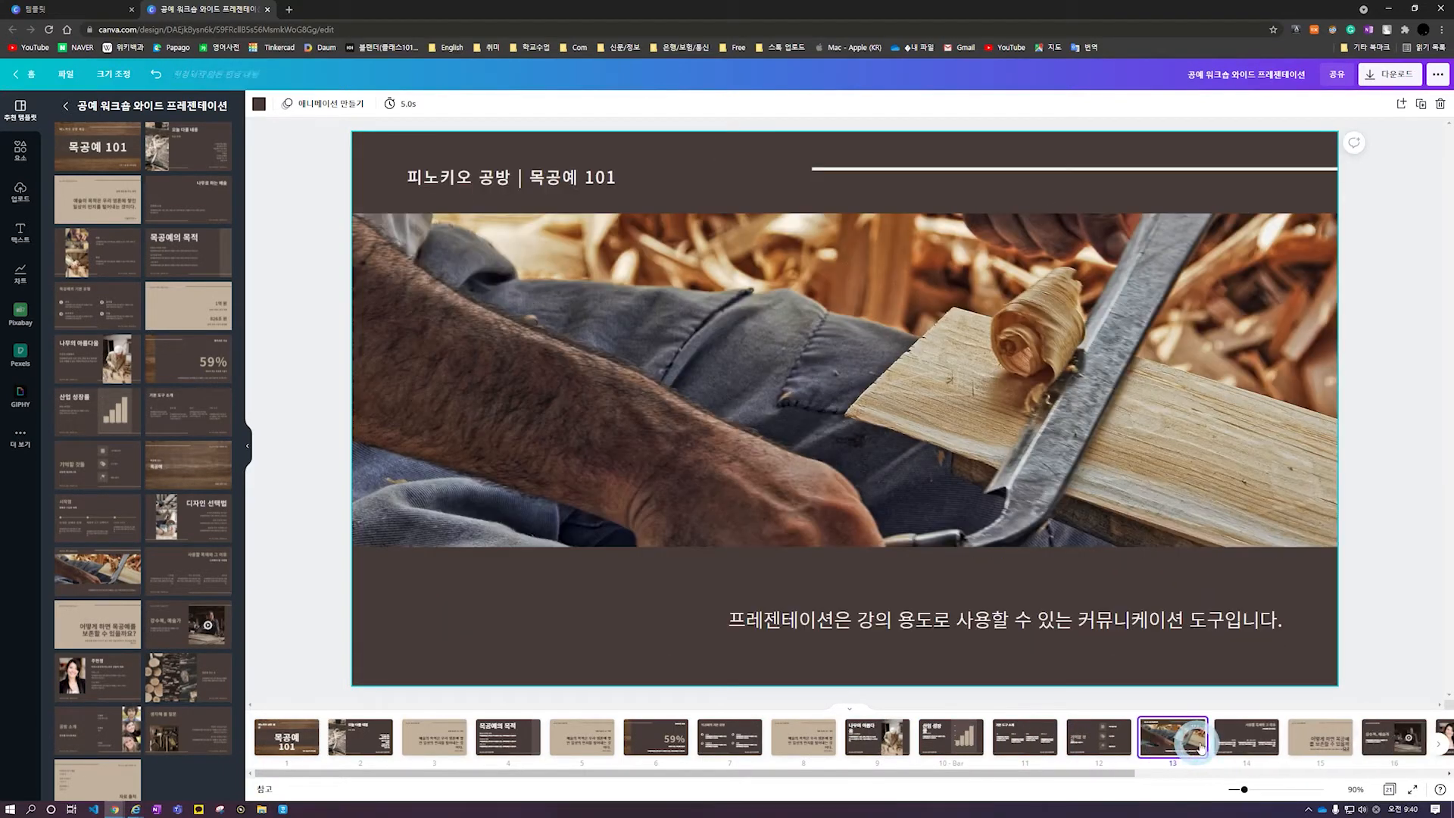
pyautogui.press('Delete')
pyautogui.press('Delete')
pyautogui.press('Delete')
pyautogui.press('Delete')
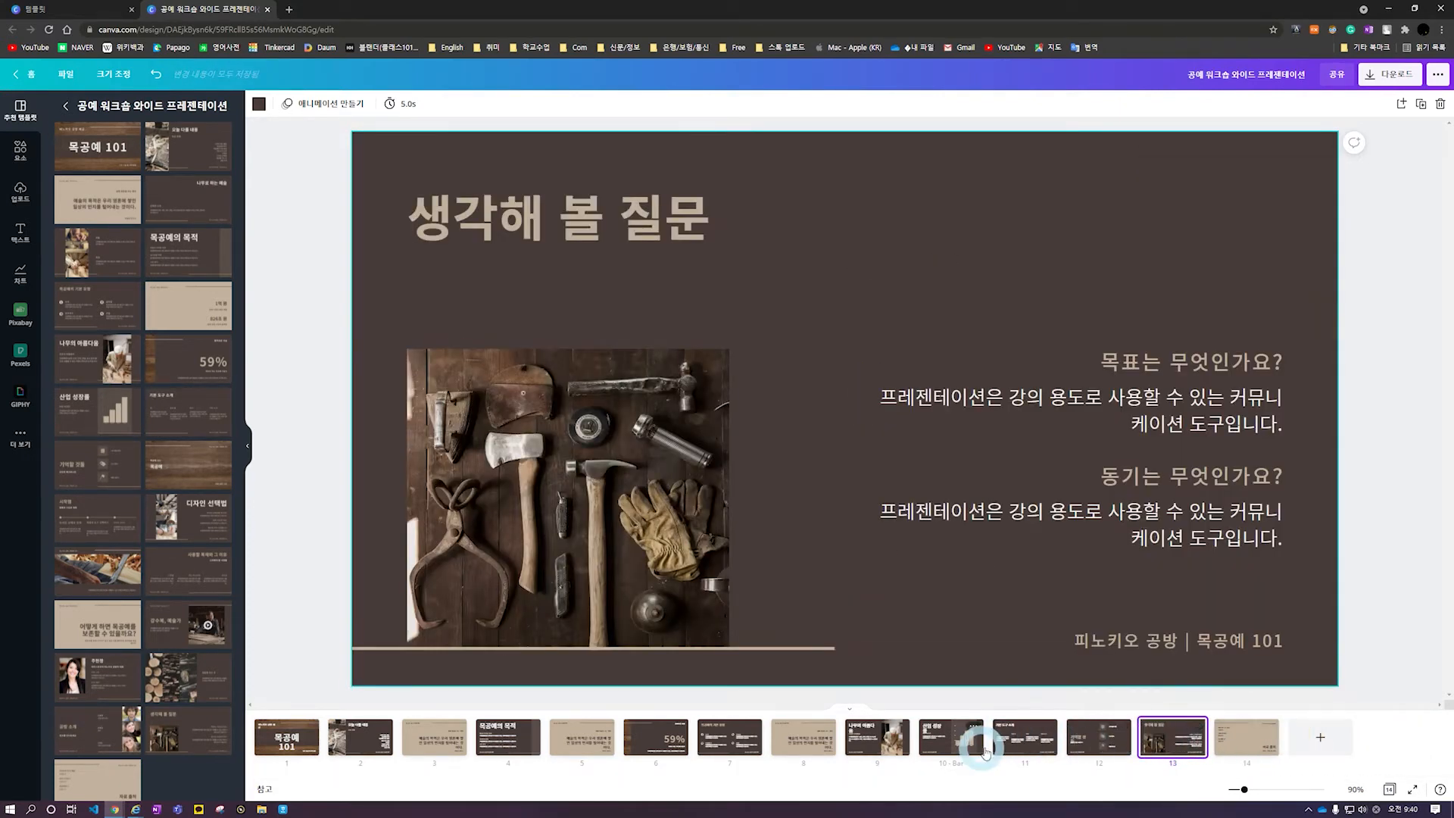
# Delete the slide at position 11, directly before the 기억할 것들 slide
pyautogui.click(1019, 739)
pyautogui.press('Delete')
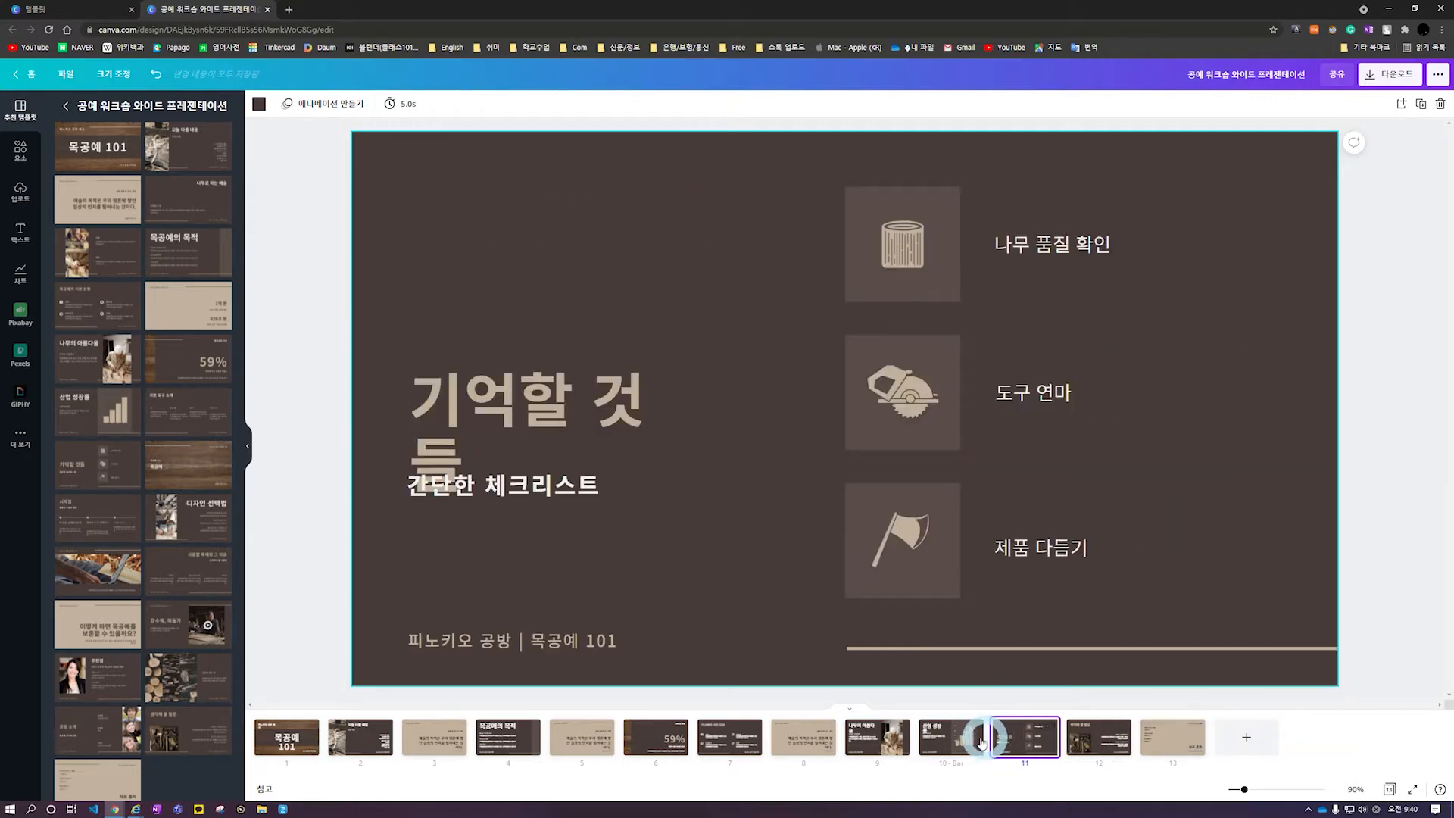
pyautogui.moveTo(962, 736); pyautogui.dragTo(909, 731)
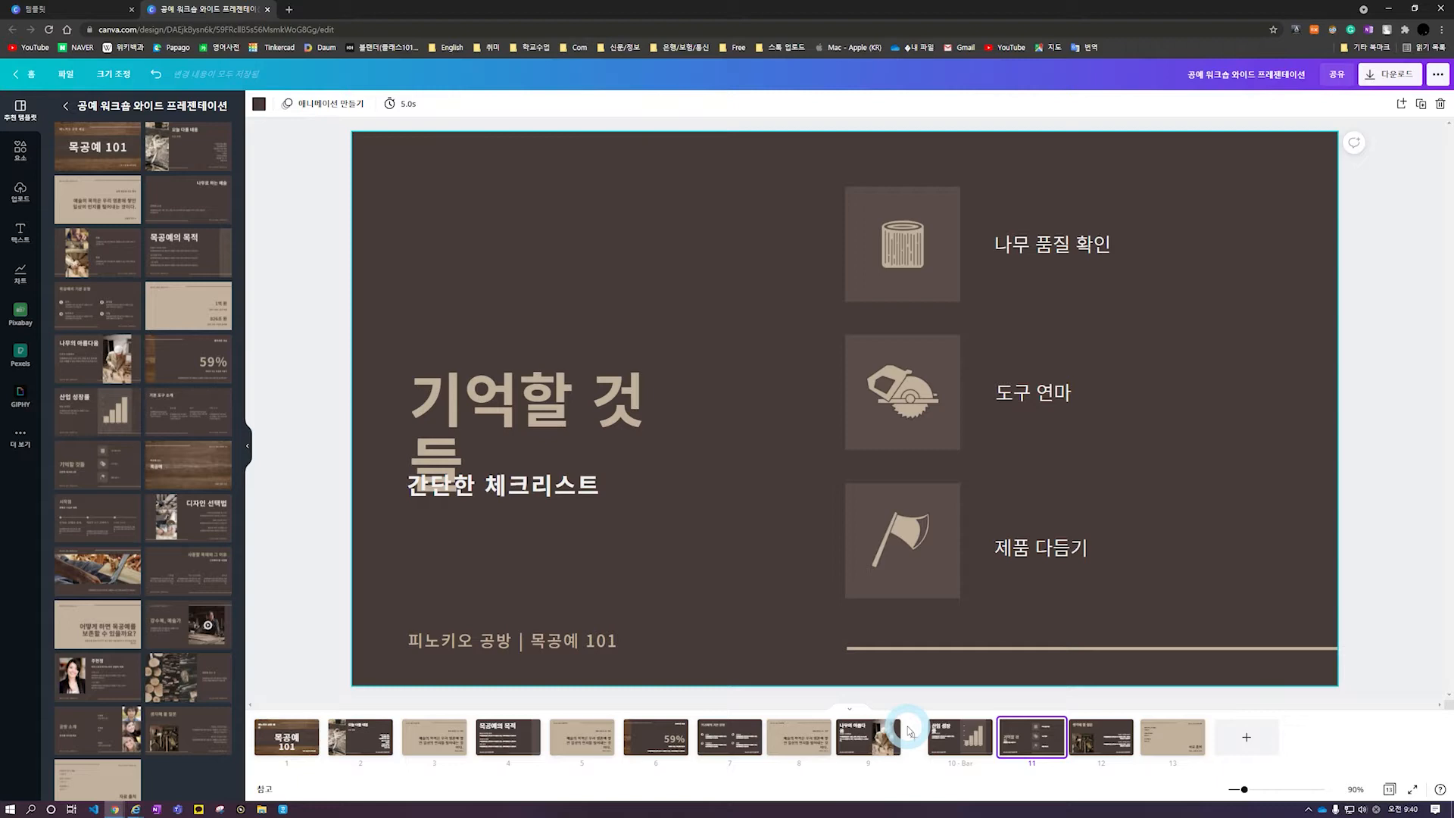
pyautogui.moveTo(909, 730); pyautogui.dragTo(829, 693)
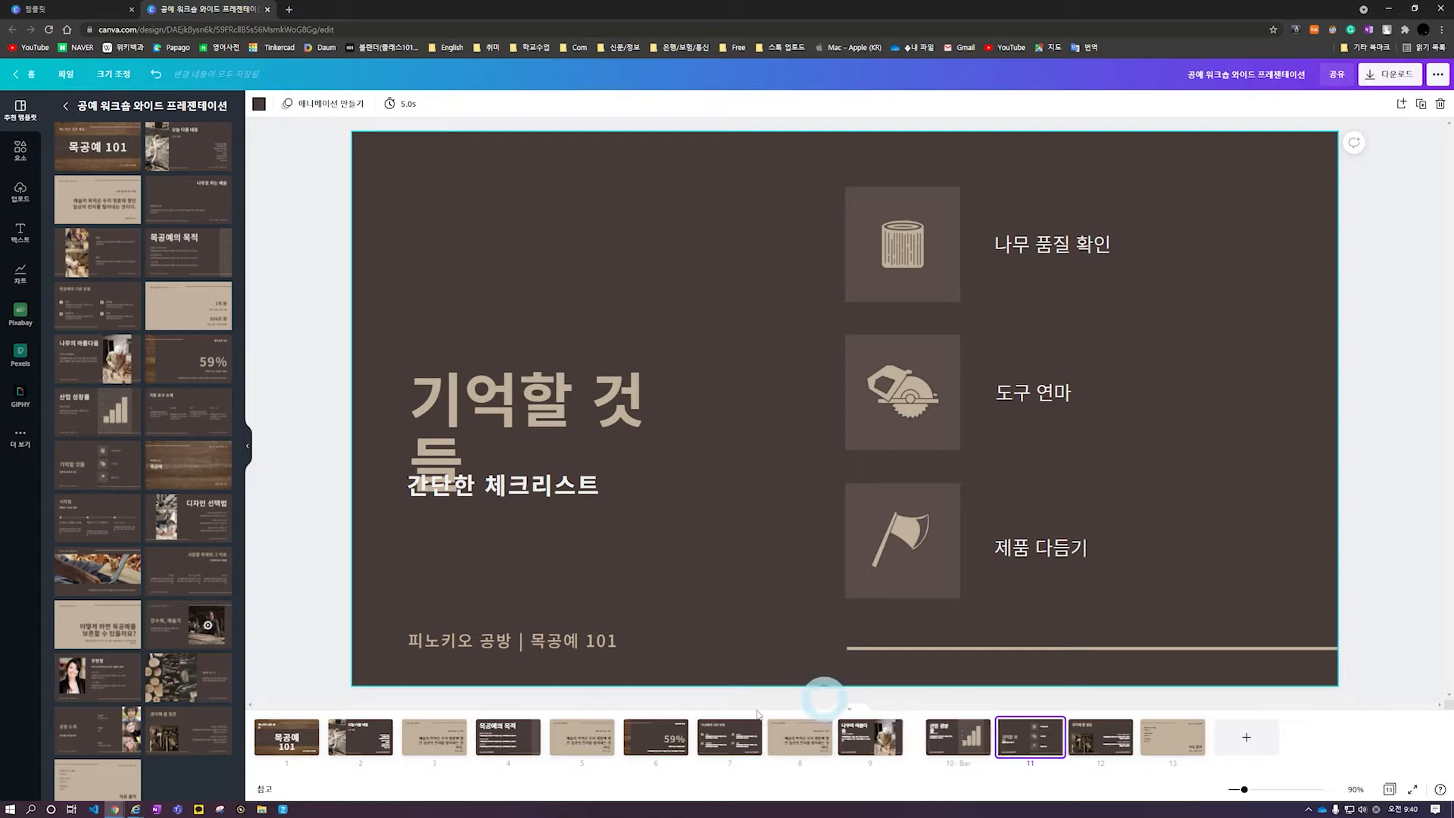
# Review the cover, the quote slides at positions 3, 5 and 8, and the closing 자료 출처 slide
pyautogui.click(286, 736)
pyautogui.click(659, 452)
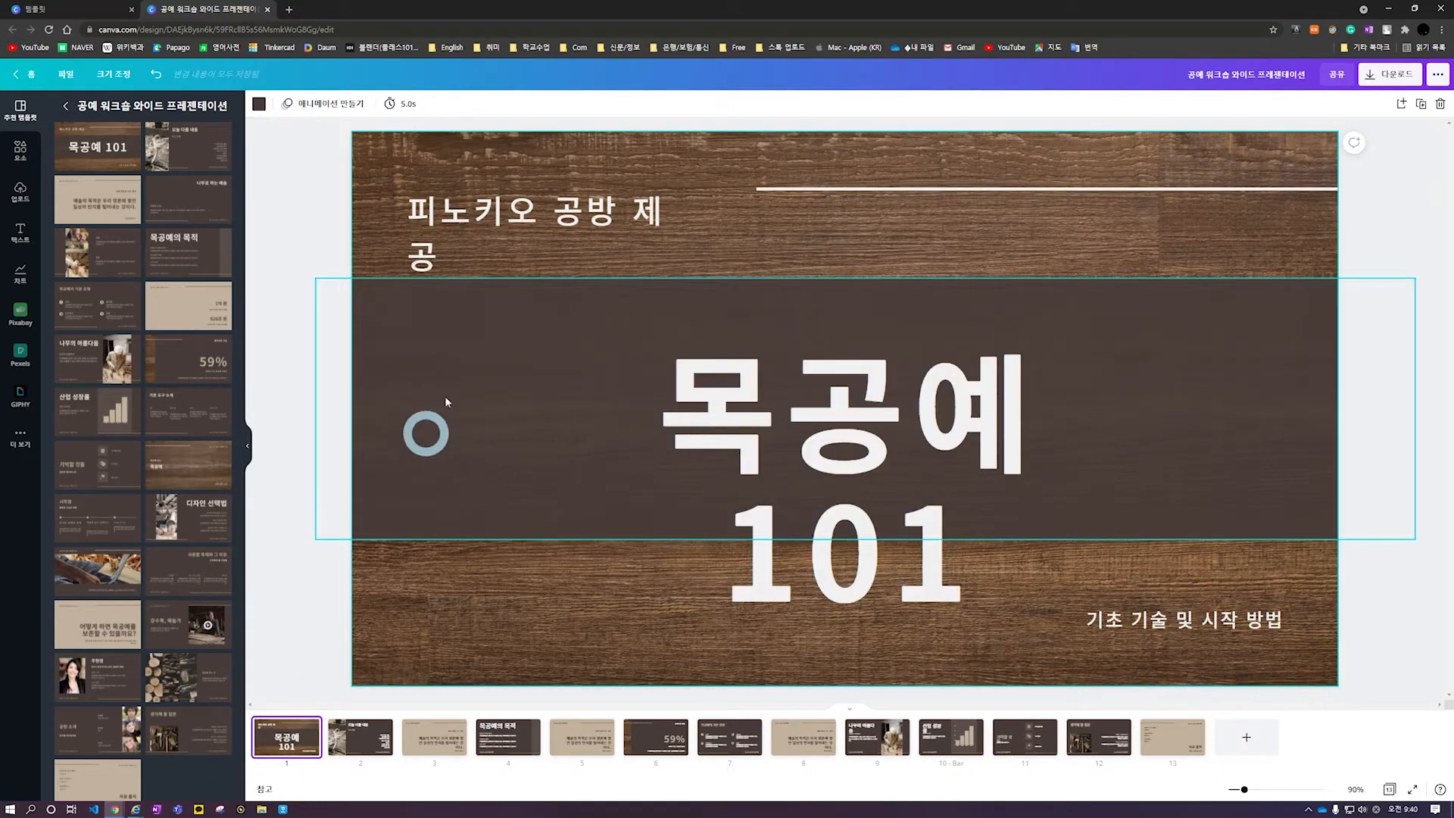
pyautogui.click(315, 749)
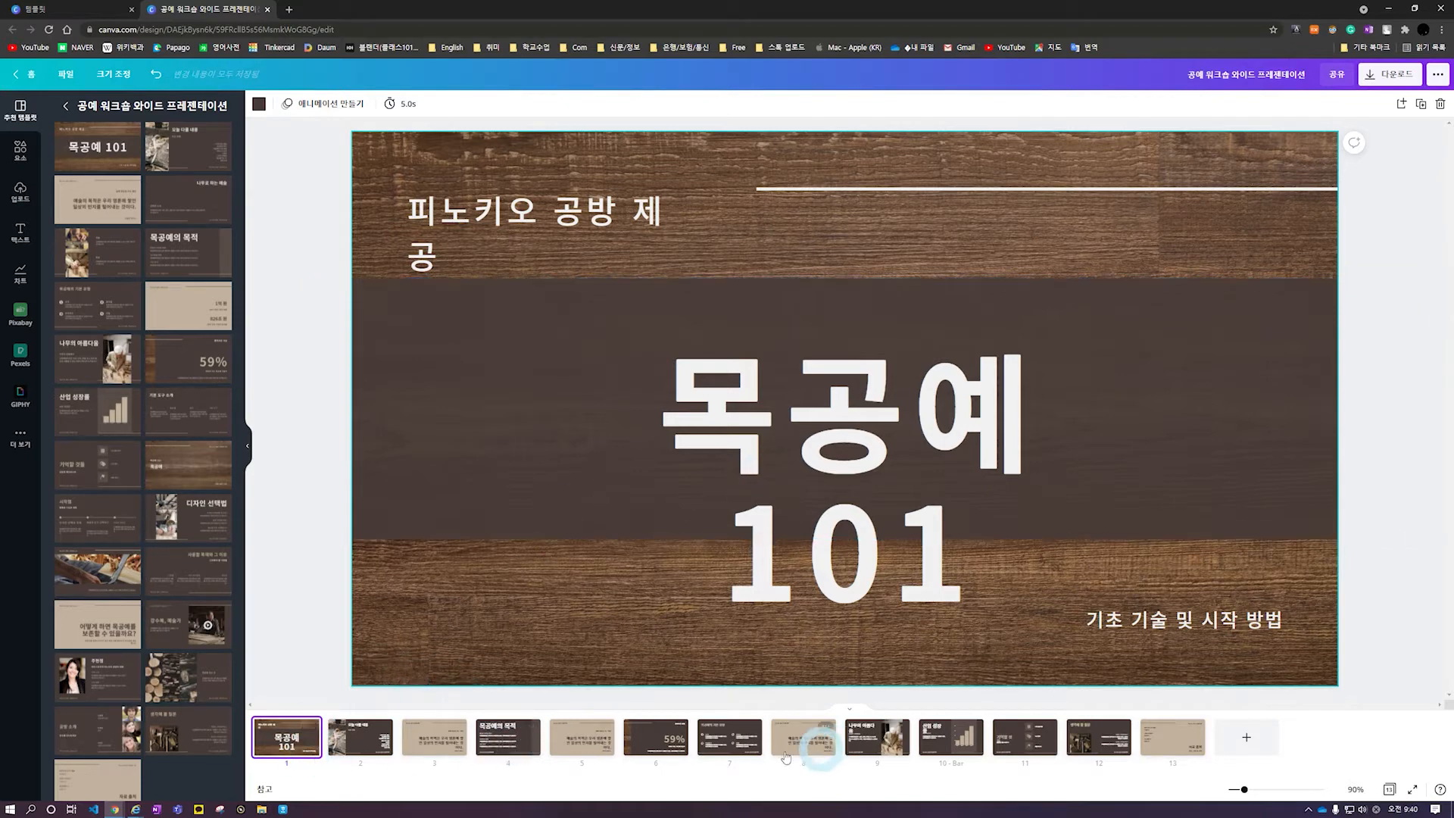
pyautogui.click(427, 750)
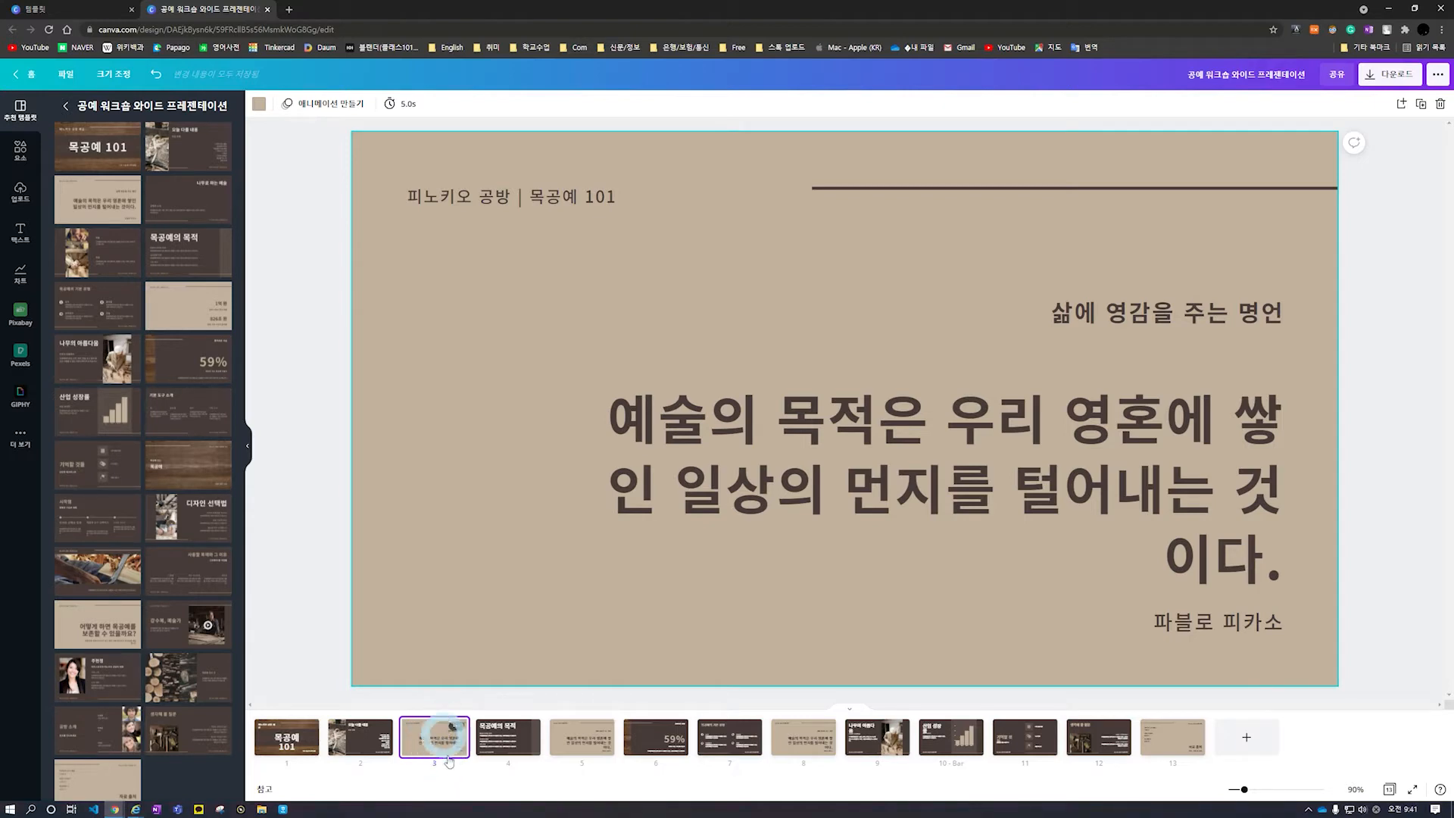
pyautogui.click(582, 740)
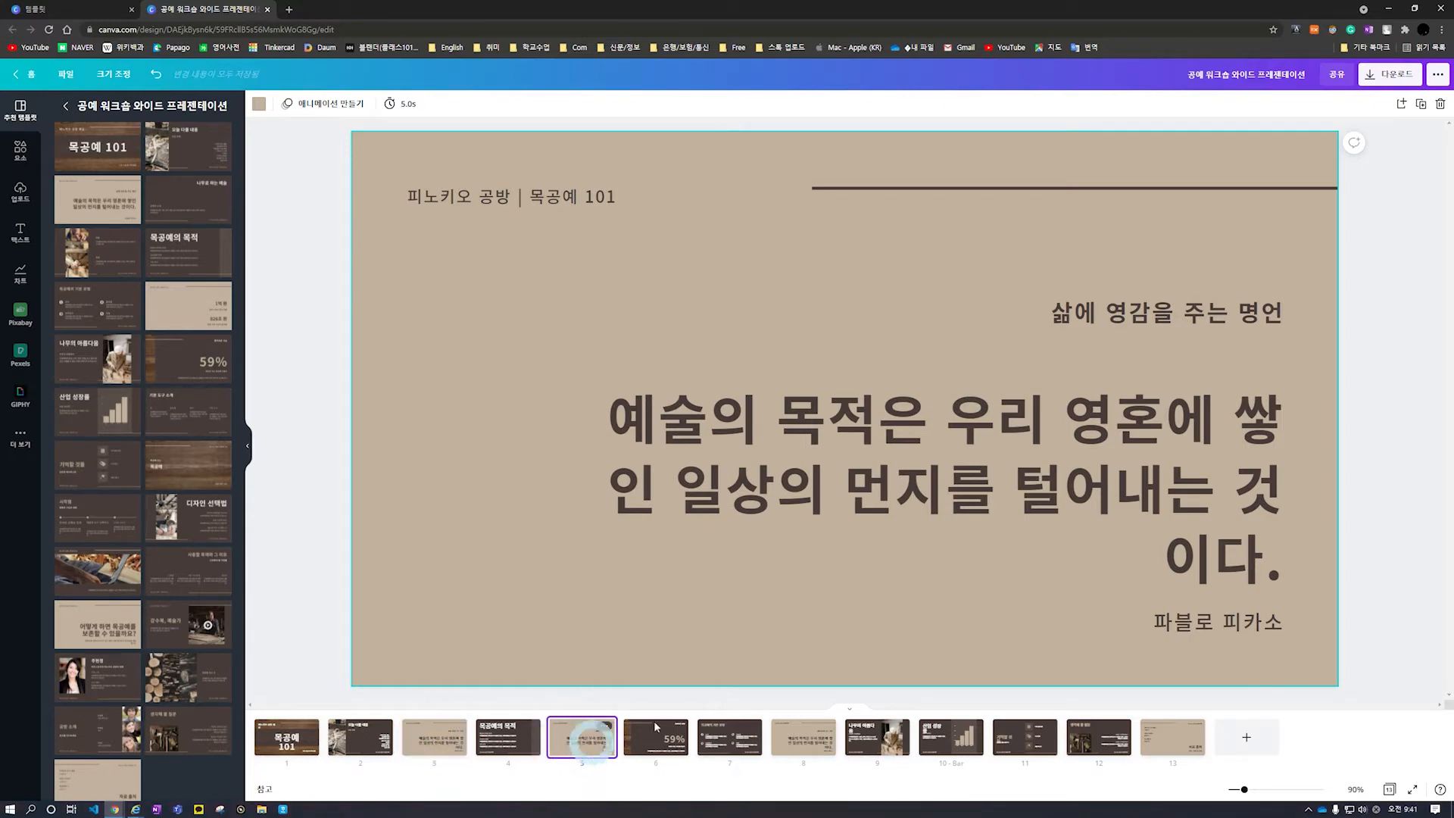
pyautogui.click(806, 740)
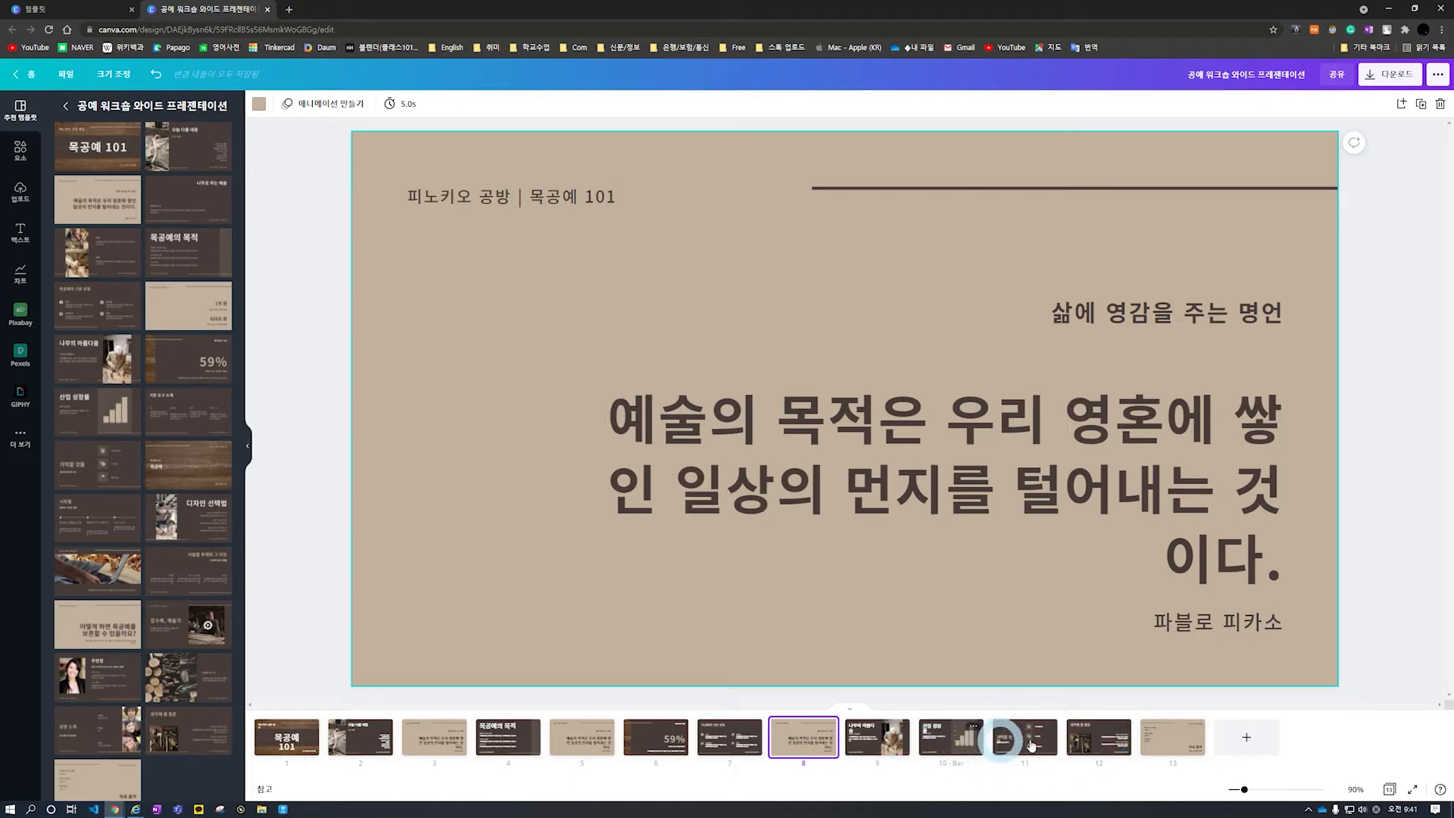
pyautogui.click(1158, 742)
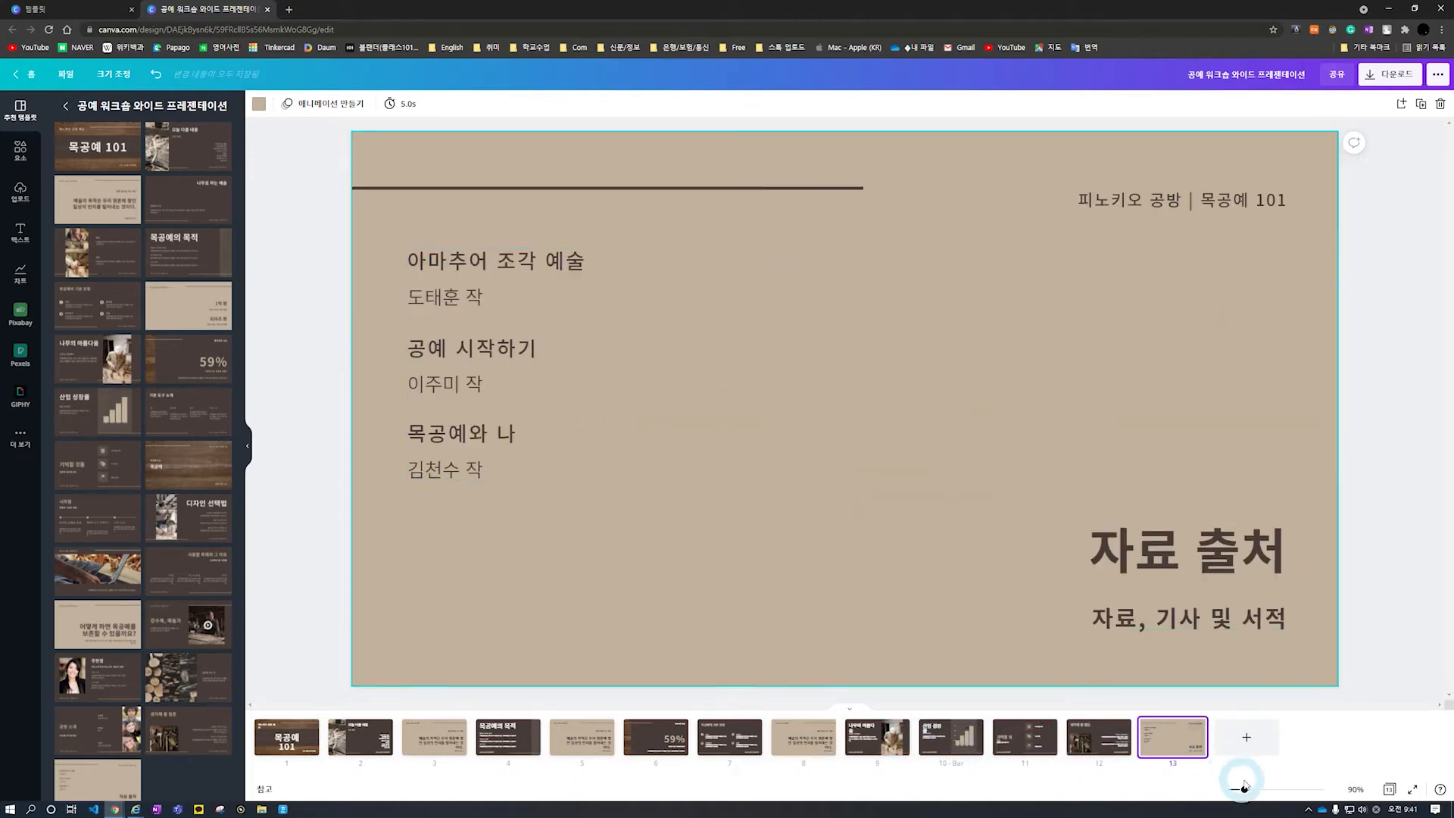
# Replace the main title on the cover slide with 양자역학
pyautogui.click(282, 738)
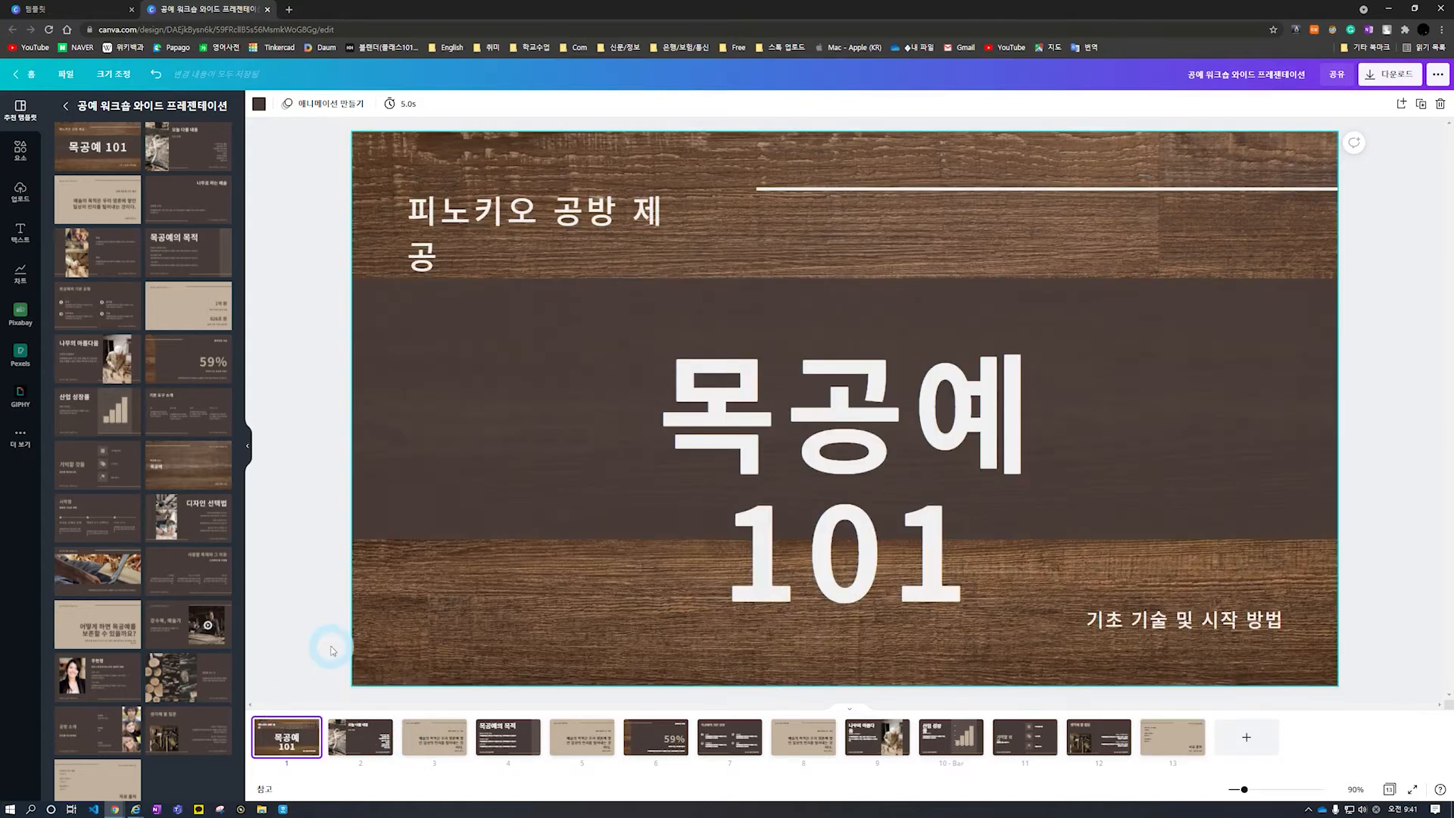
pyautogui.click(435, 520)
pyautogui.click(830, 470)
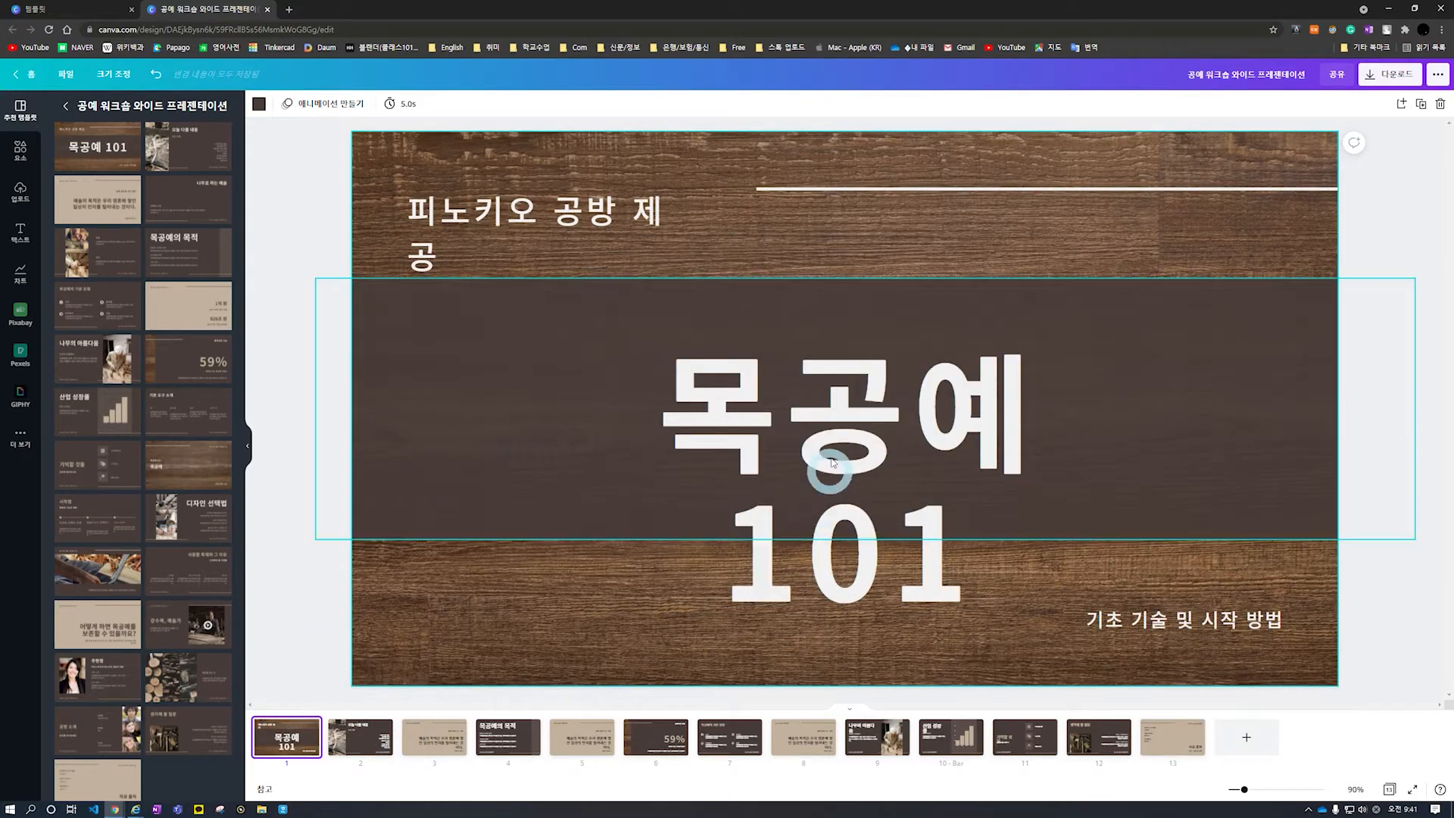
pyautogui.click(817, 447)
pyautogui.moveTo(686, 386); pyautogui.dragTo(975, 572)
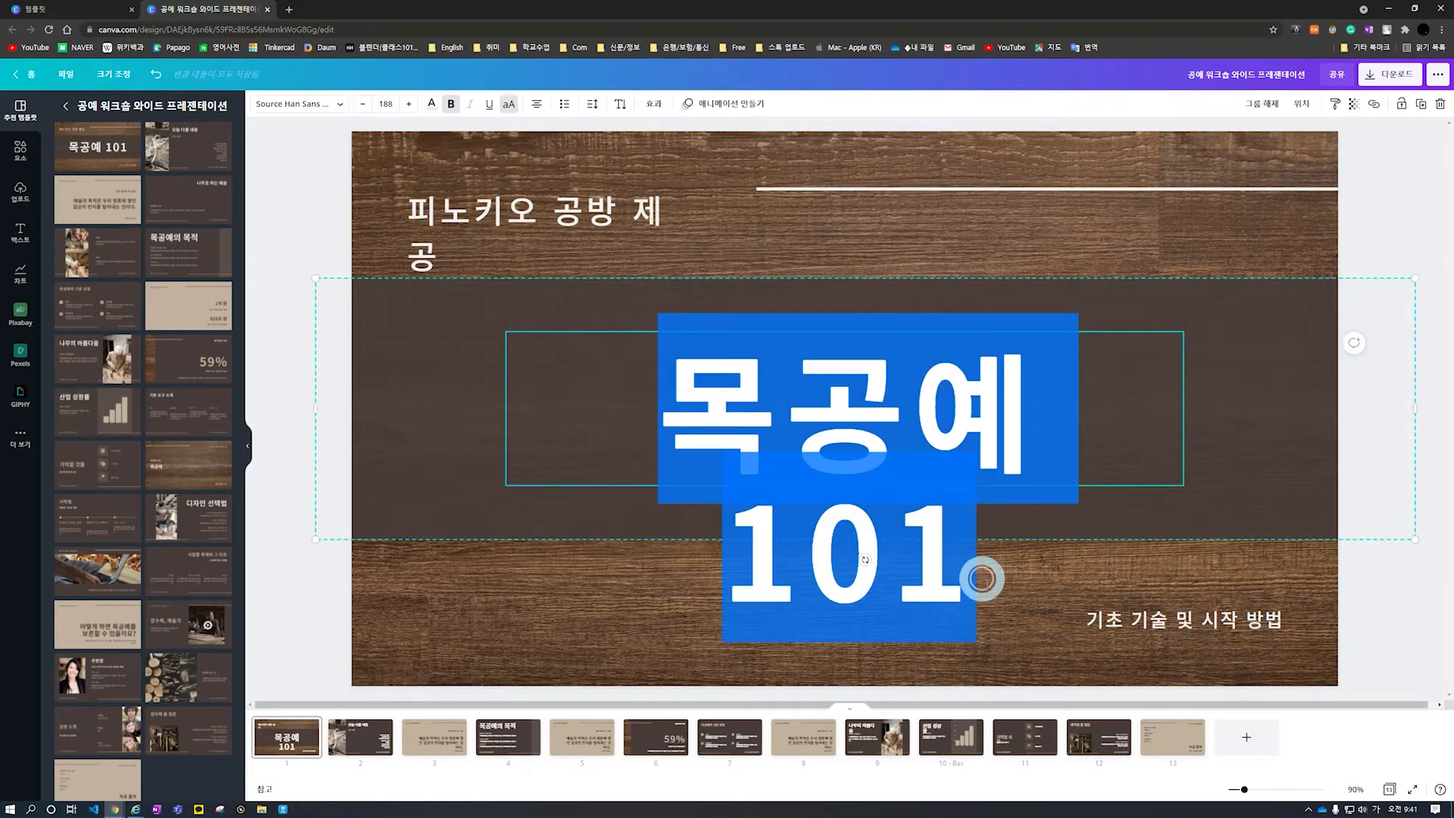
pyautogui.write('야ㅇ자역학')
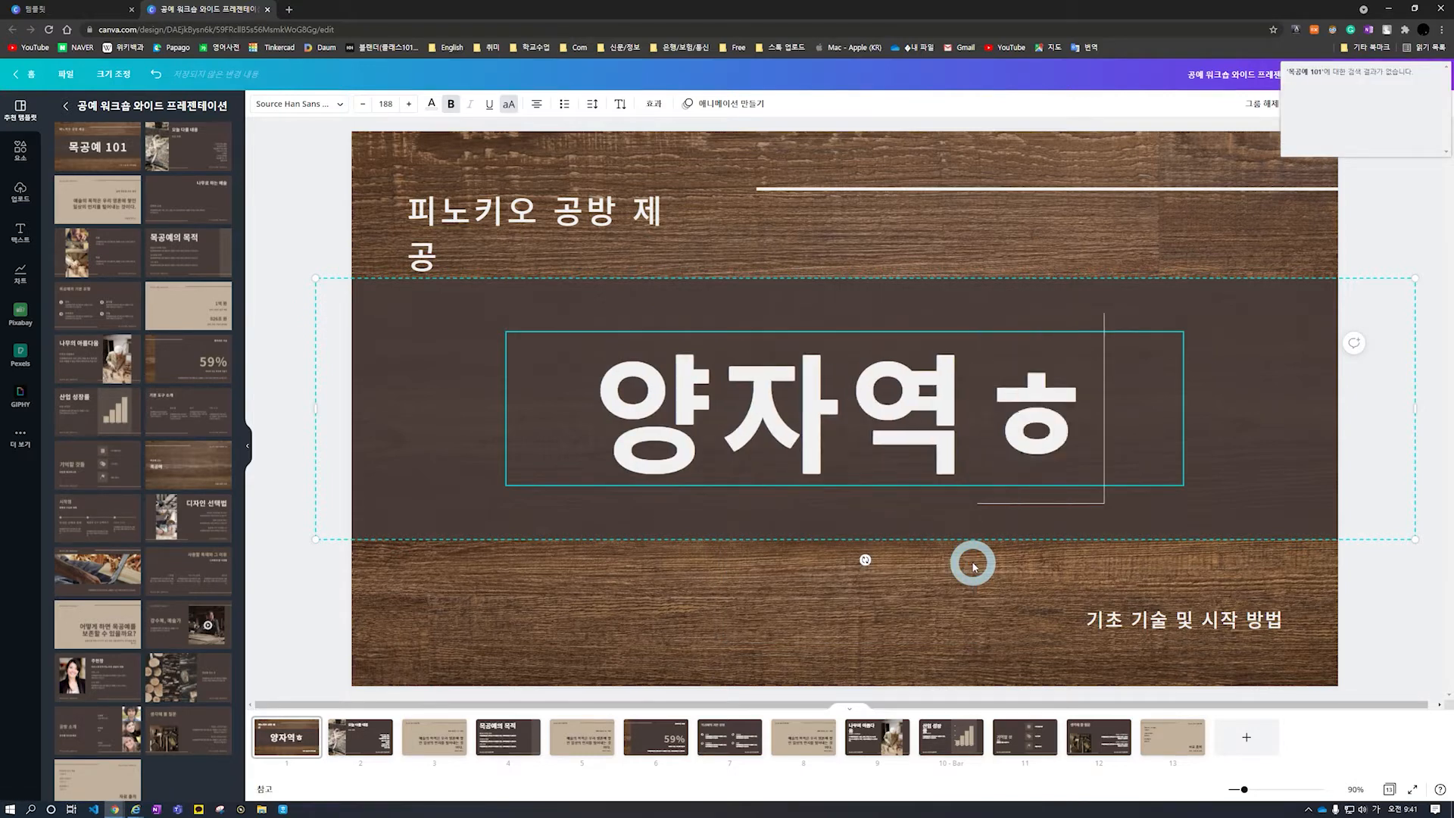
# Replace the cover slide's subtitle with 재현고등학교 followed by the presenter's name
pyautogui.doubleClick(1190, 631)
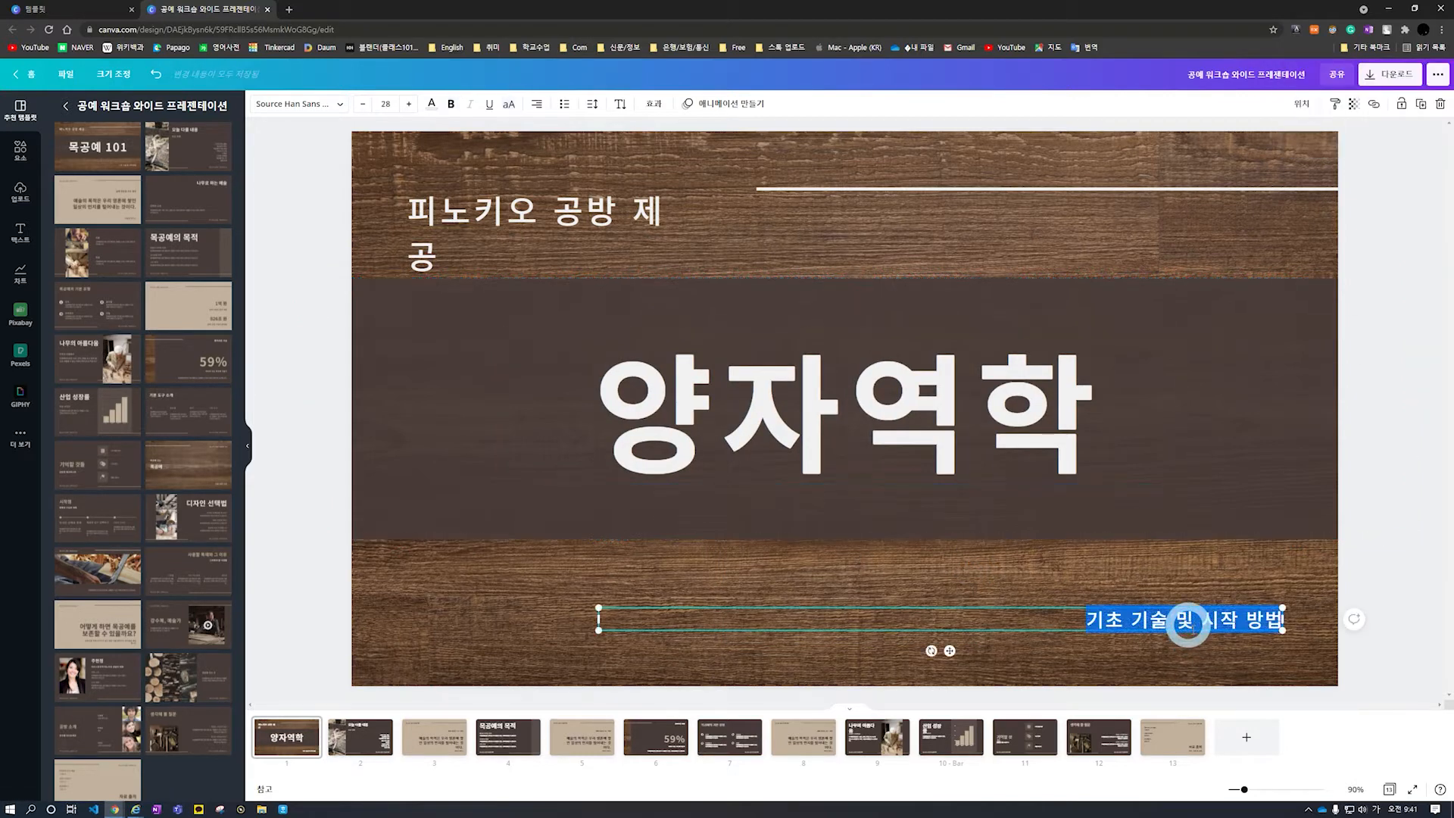
pyautogui.write('재현고등학교 김')
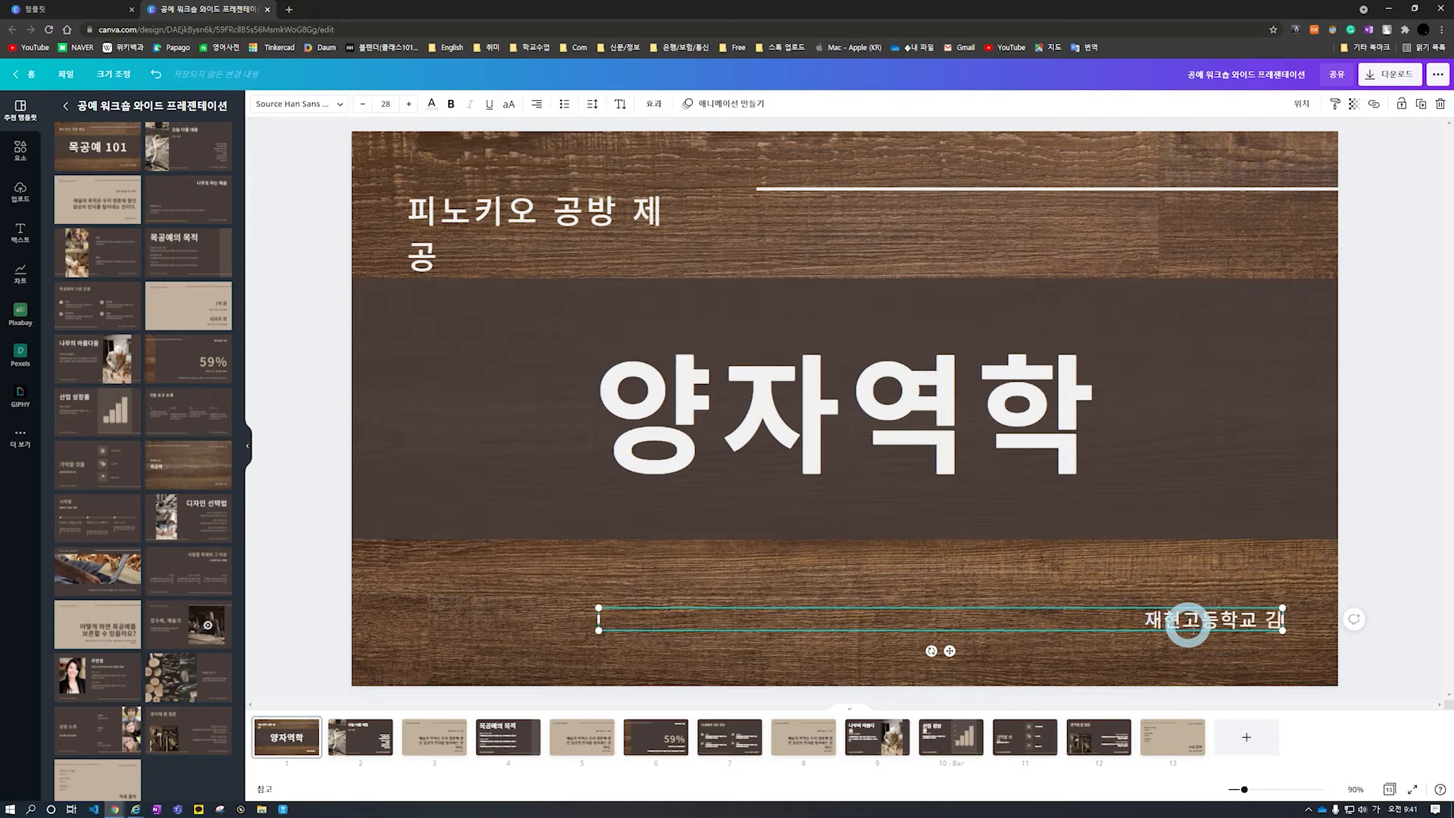
pyautogui.write('홍시')
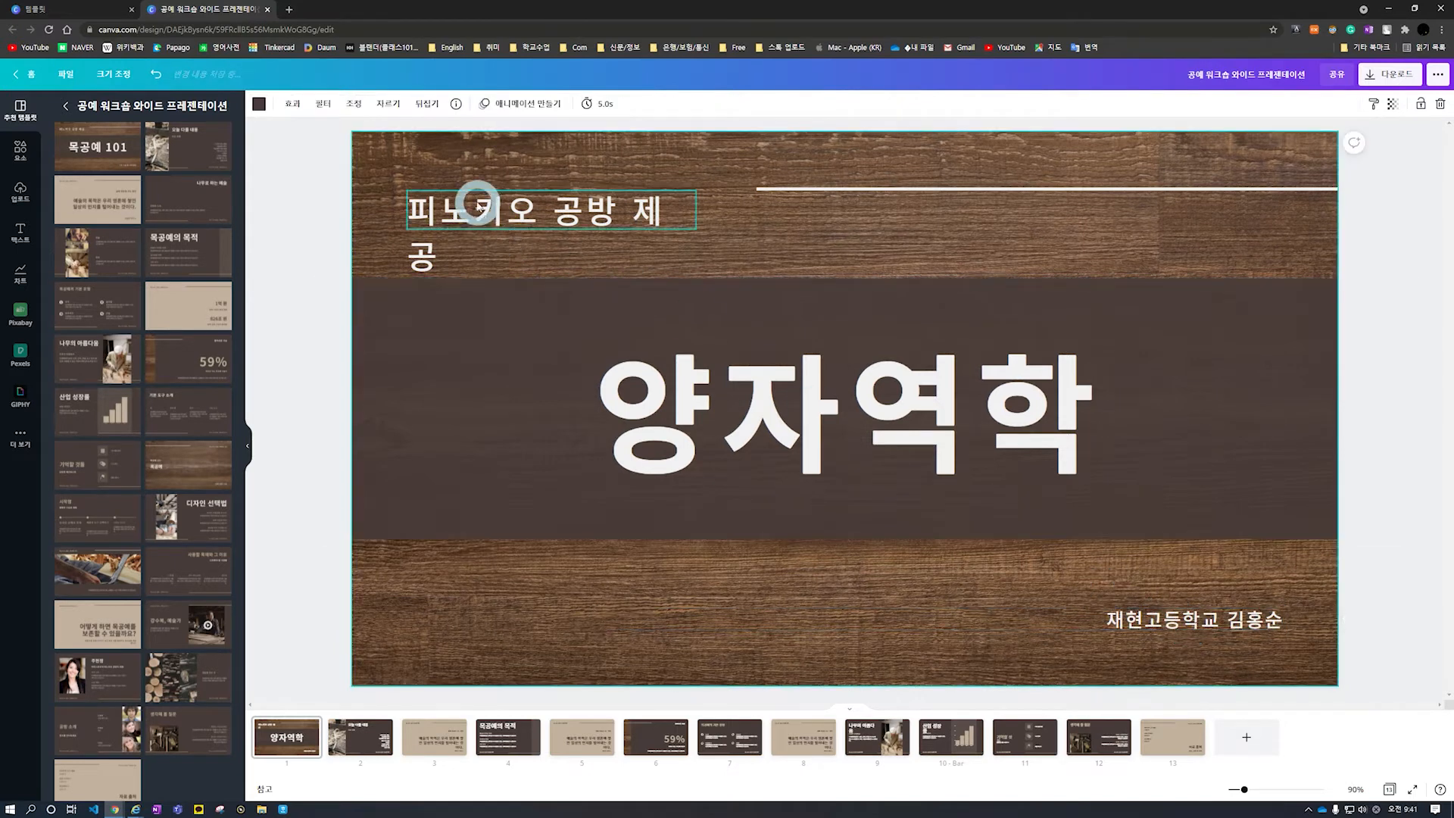
# Widen the cover's 피노키오 공방 제공 text box and replace its text with 기술발표
pyautogui.doubleClick(489, 208)
pyautogui.moveTo(713, 218); pyautogui.dragTo(451, 205)
pyautogui.click(701, 207)
pyautogui.write('깃')
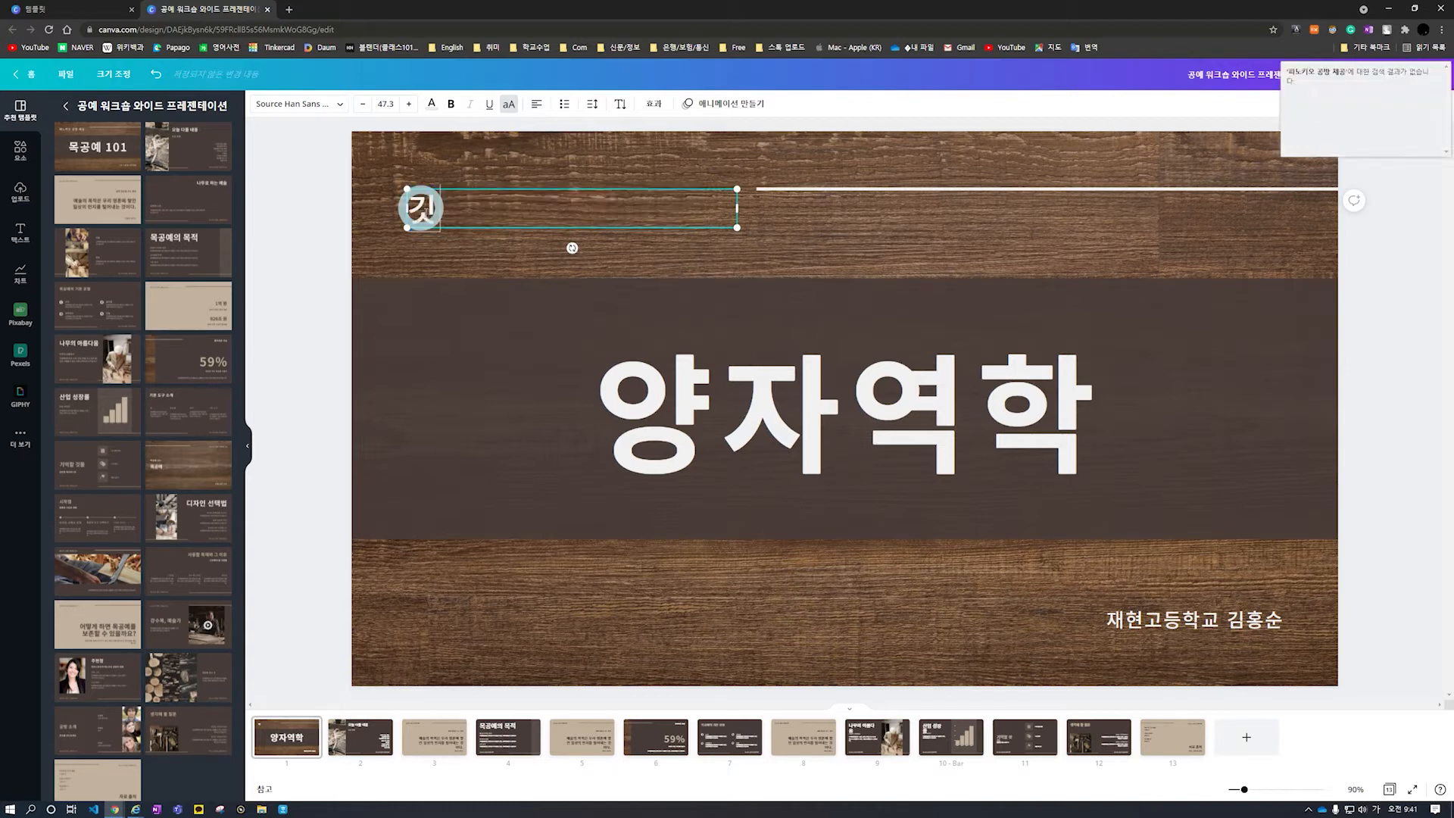
pyautogui.click(990, 234)
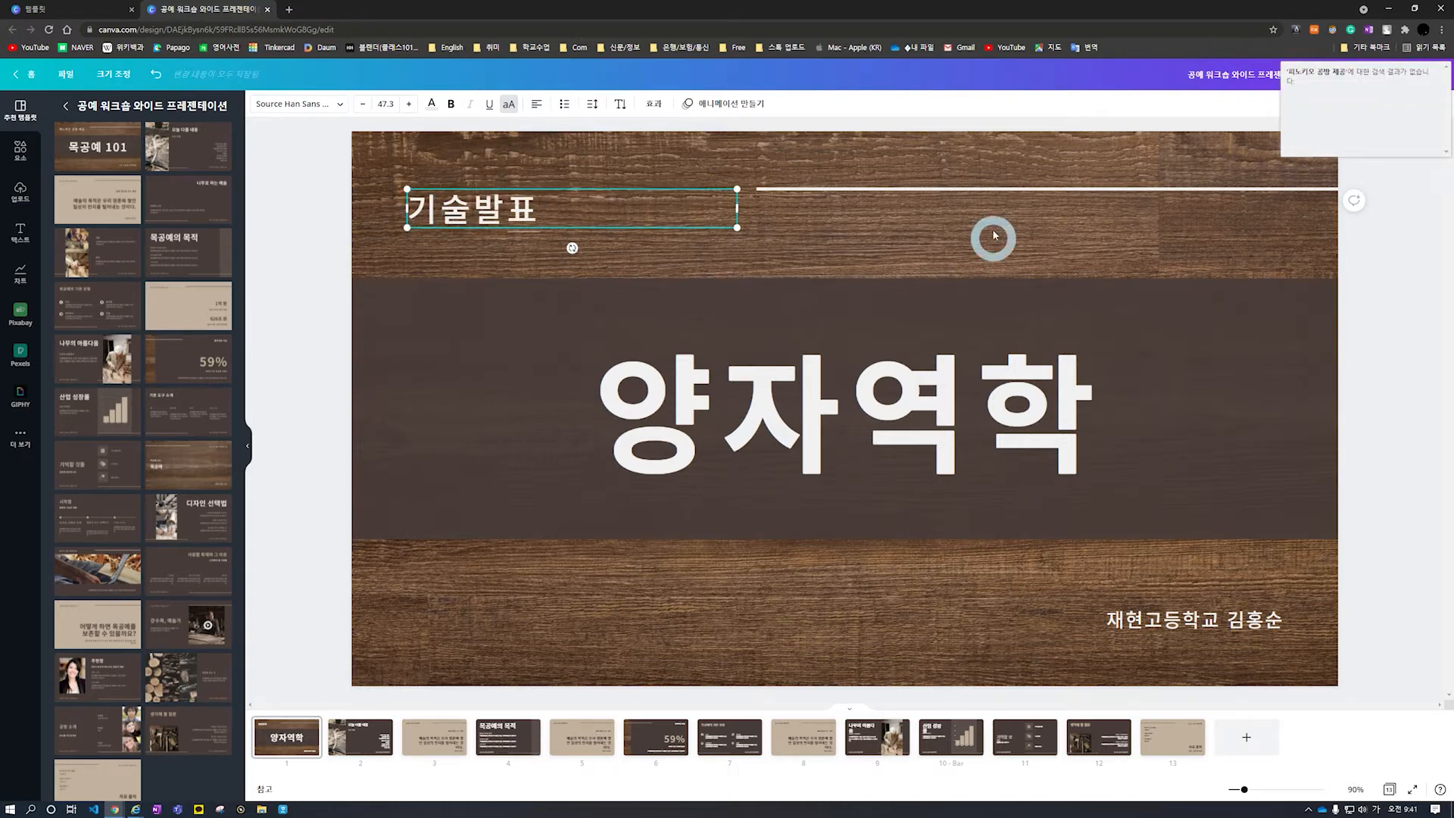
pyautogui.click(815, 299)
pyautogui.click(825, 675)
pyautogui.click(1065, 540)
pyautogui.click(918, 615)
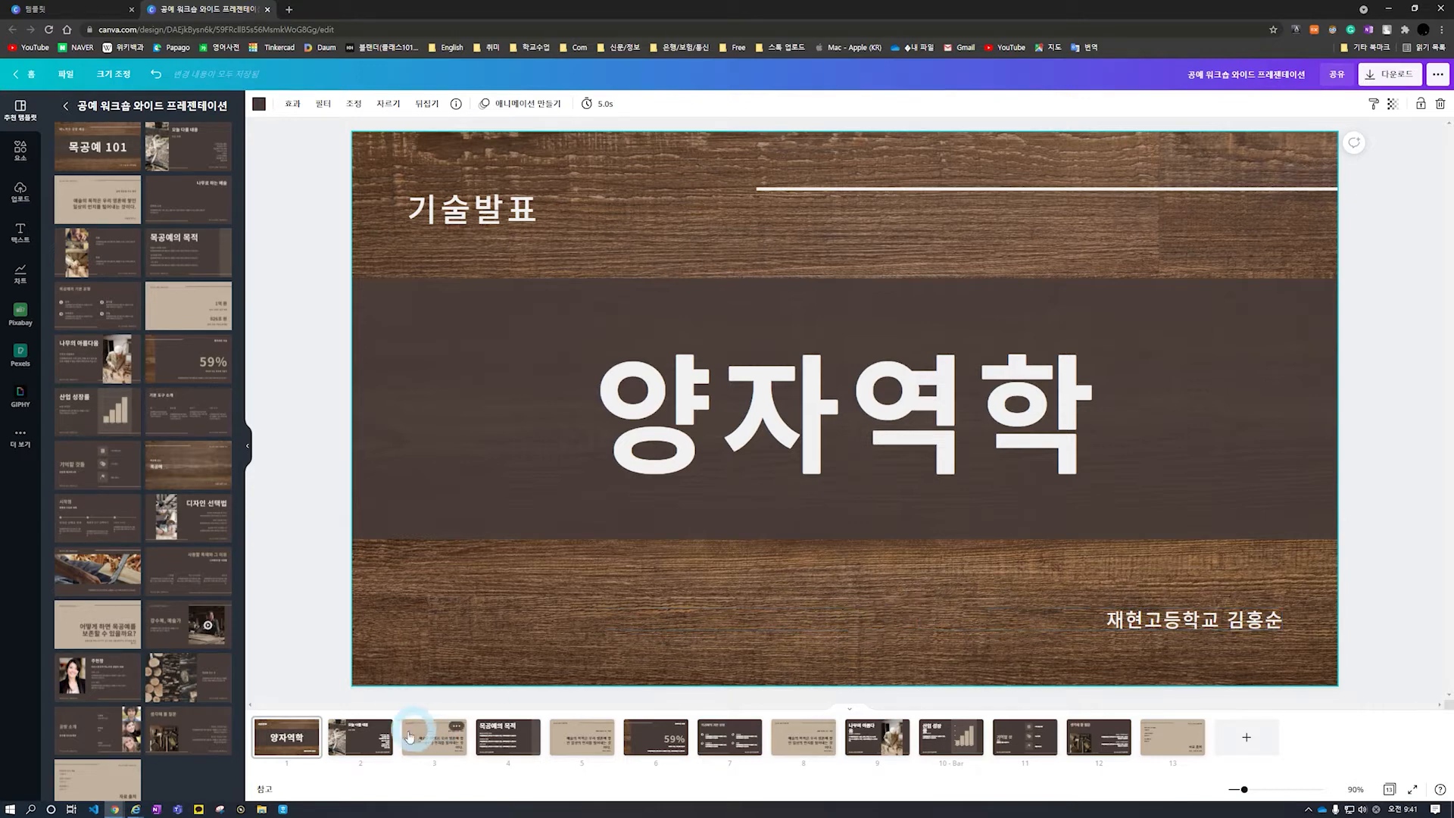
pyautogui.click(482, 665)
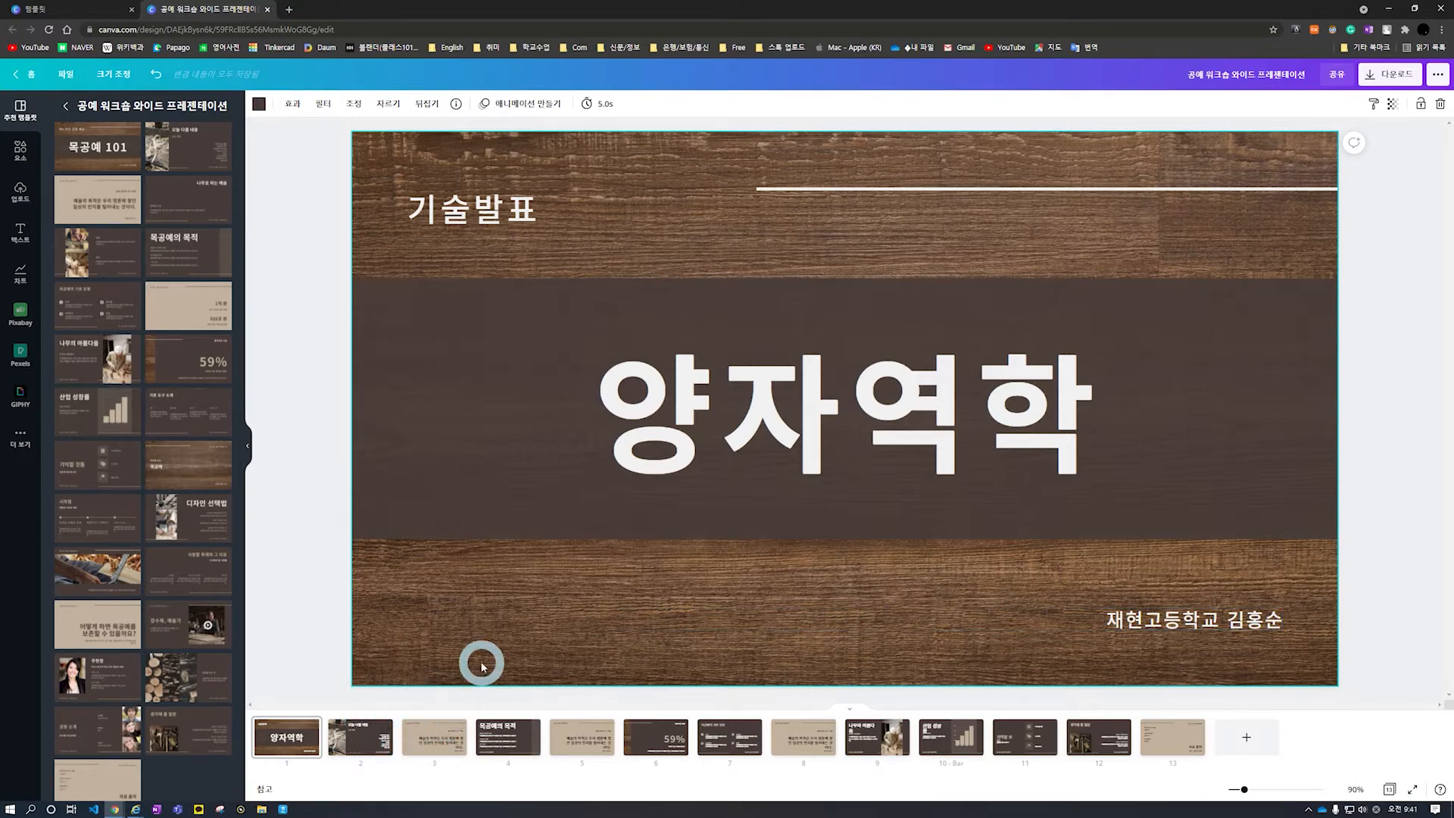
pyautogui.click(368, 734)
pyautogui.click(298, 739)
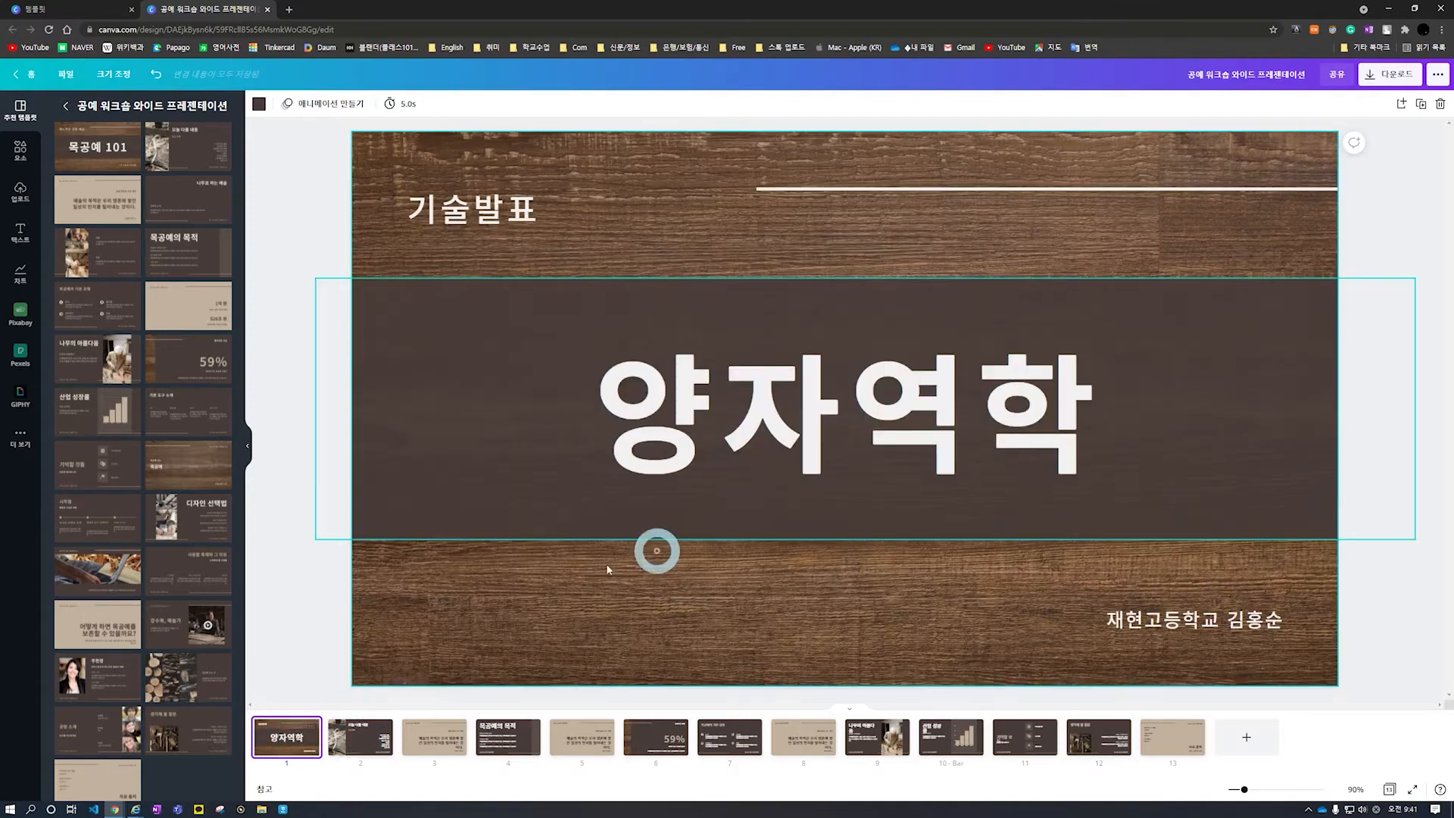
# Select the wood-shavings photo on the 오늘 다룰 내용 slide and open the search among Canva's elements
pyautogui.click(360, 736)
pyautogui.click(694, 356)
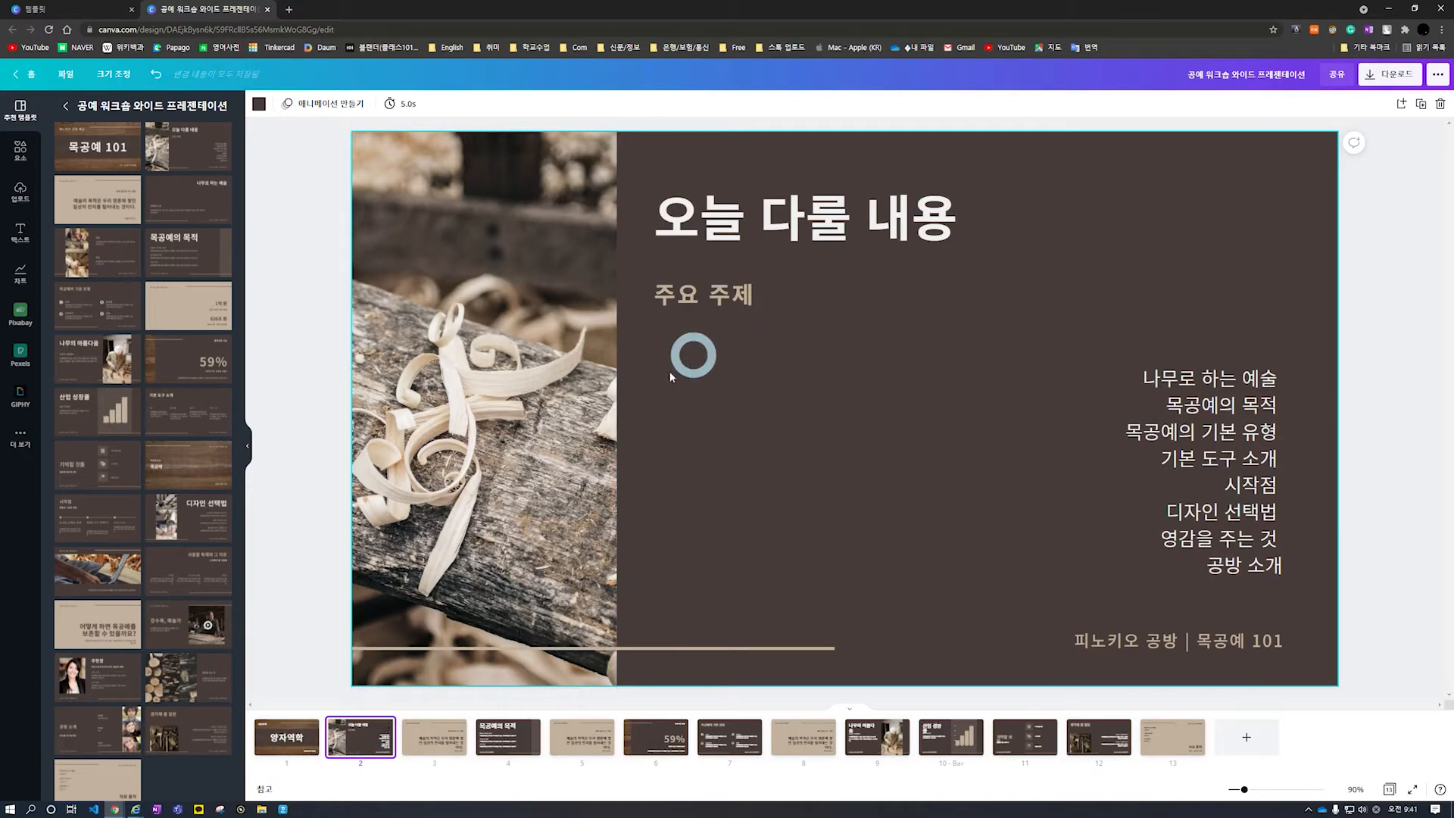
pyautogui.click(560, 430)
pyautogui.click(493, 455)
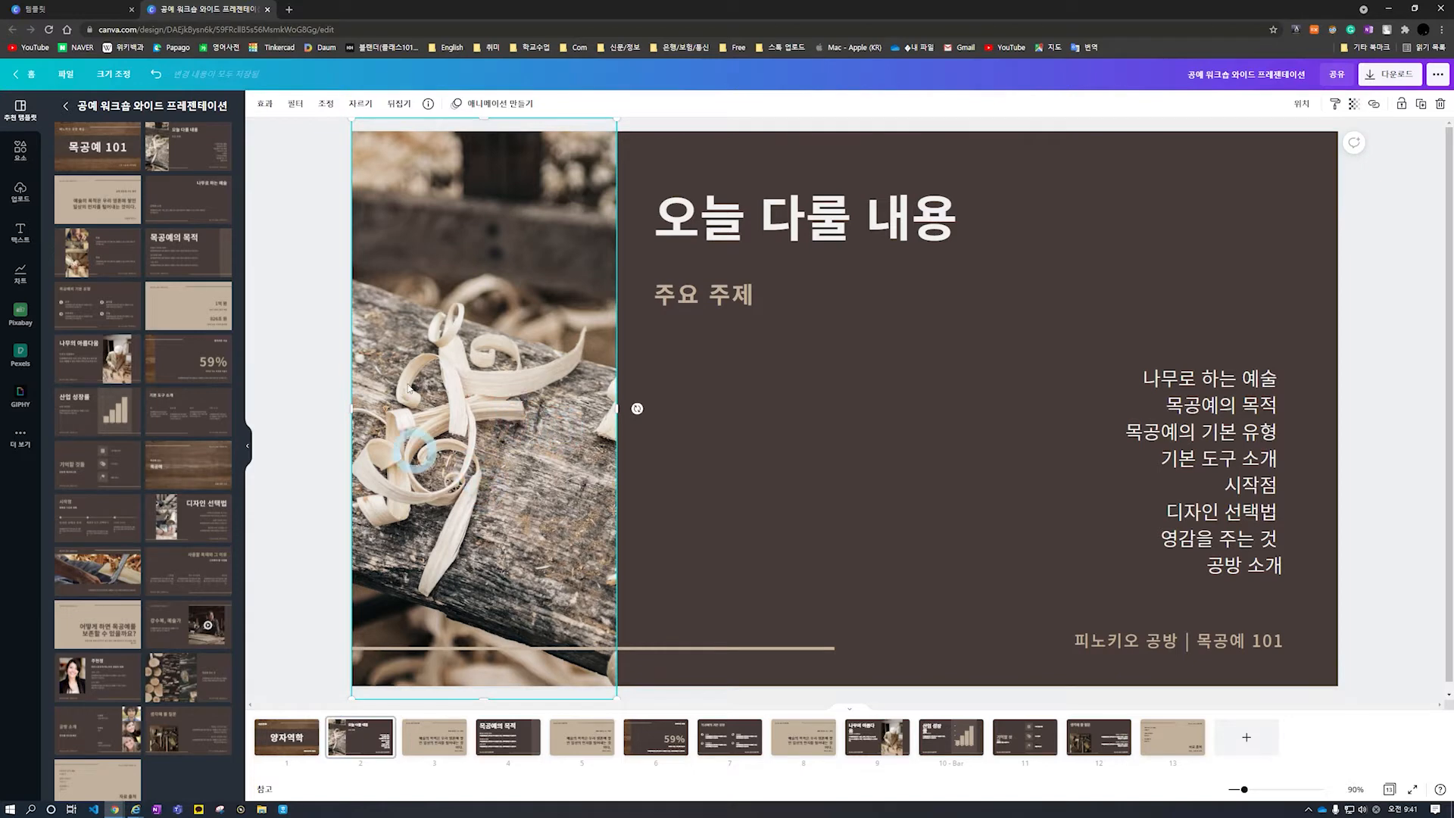
pyautogui.click(64, 190)
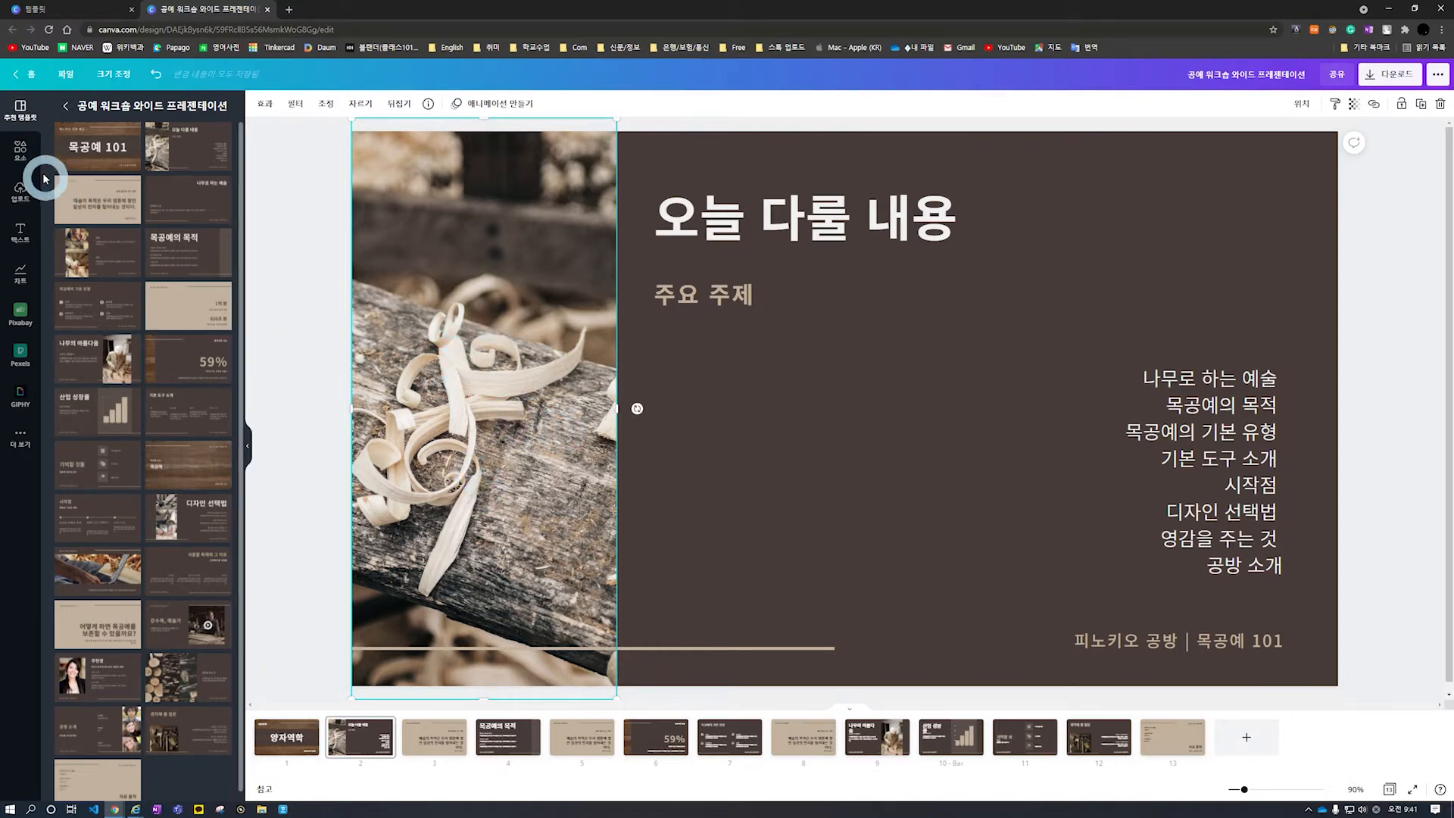
pyautogui.click(21, 150)
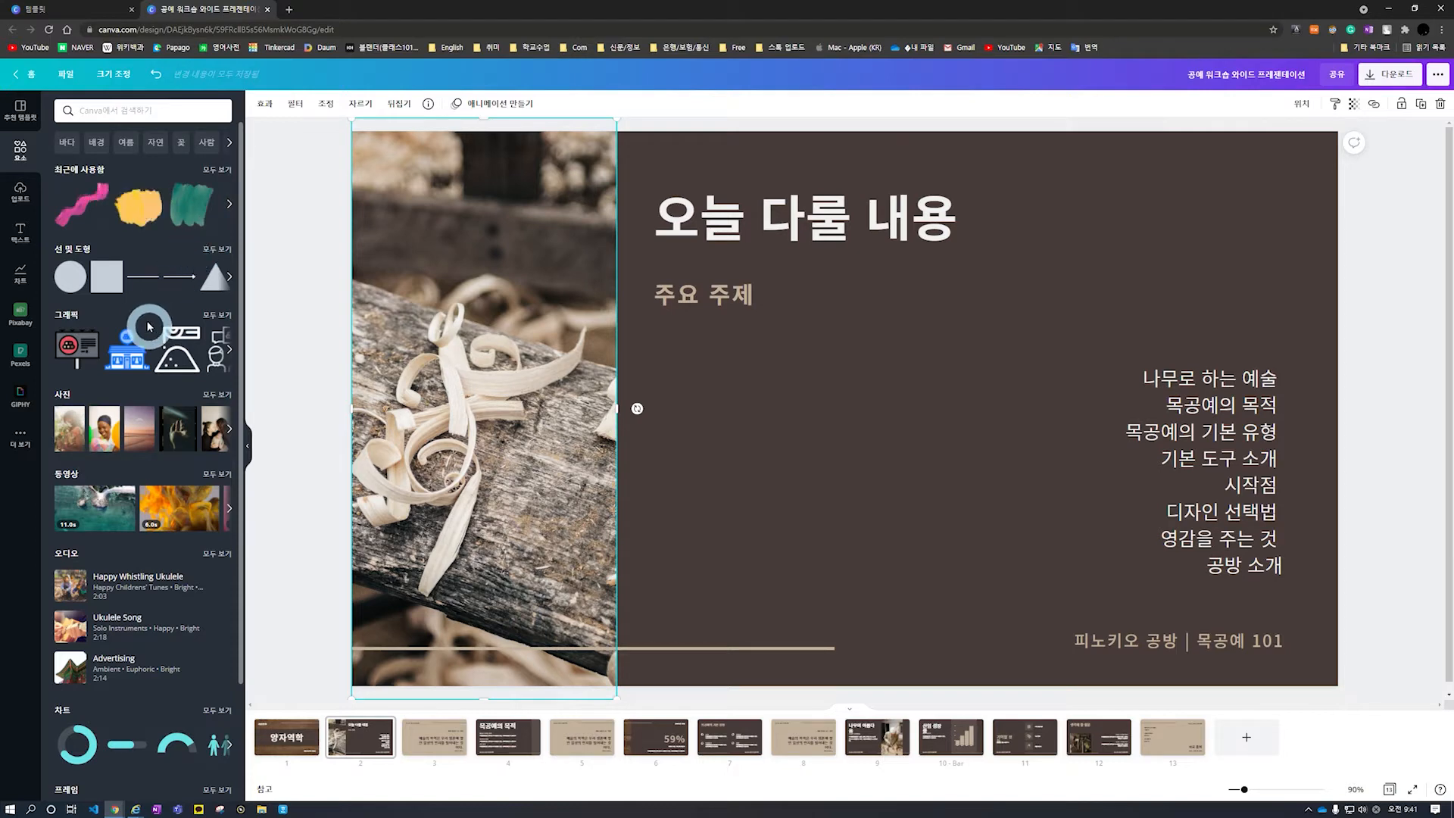
pyautogui.click(118, 124)
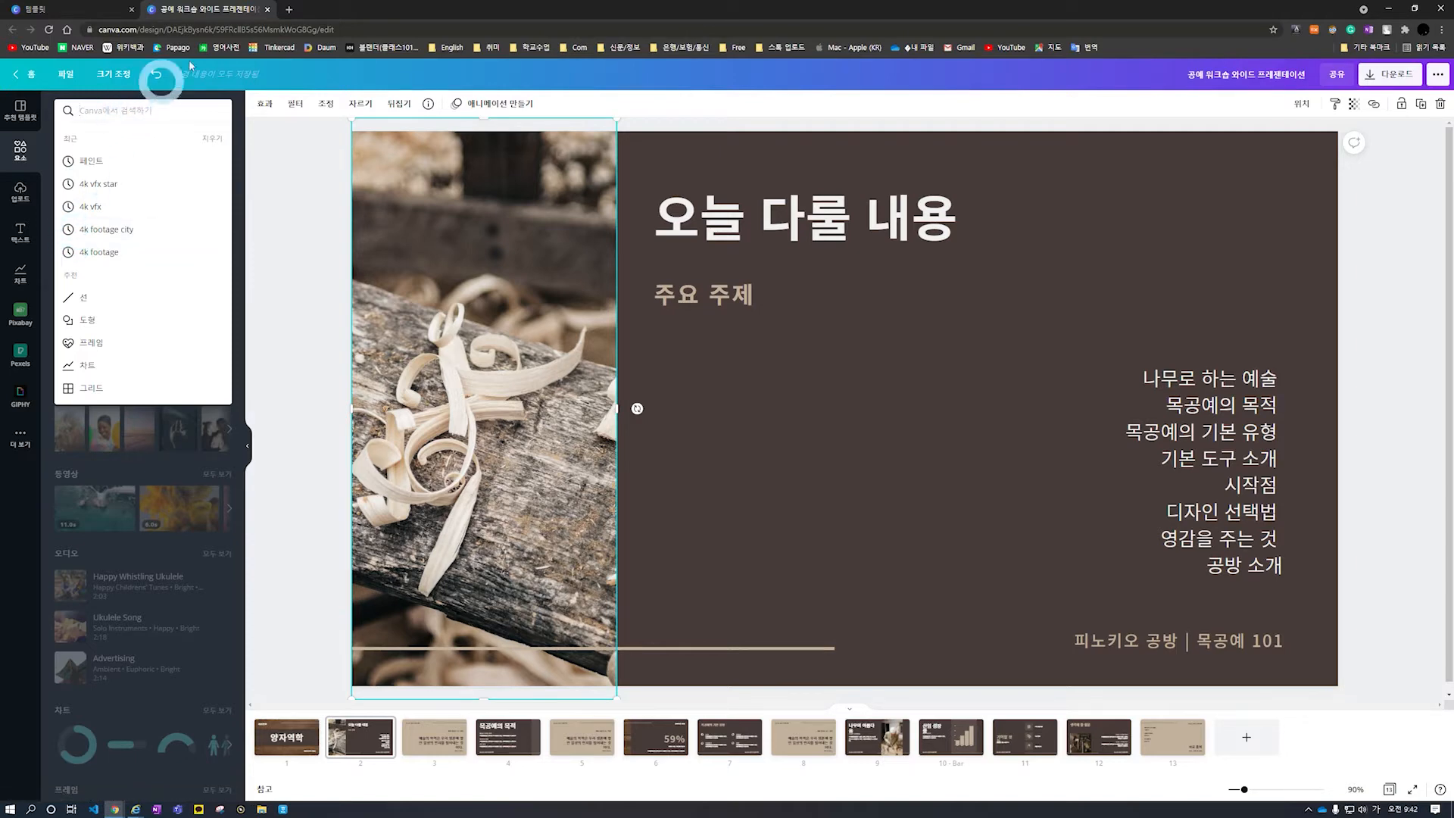
# Search Google for 양자역학 in a new browser tab
pyautogui.click(289, 11)
pyautogui.click(662, 239)
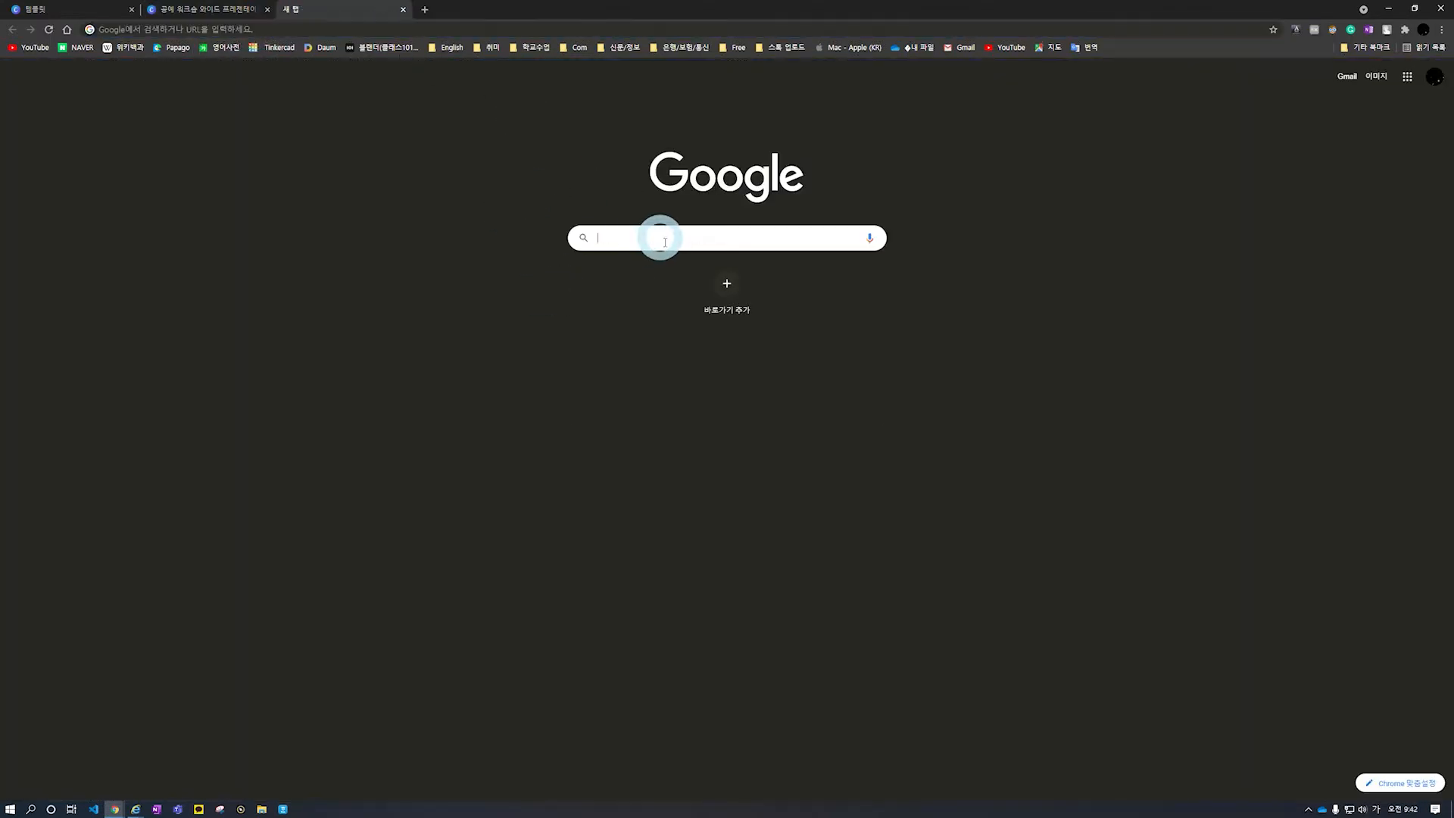
pyautogui.write('양자역학')
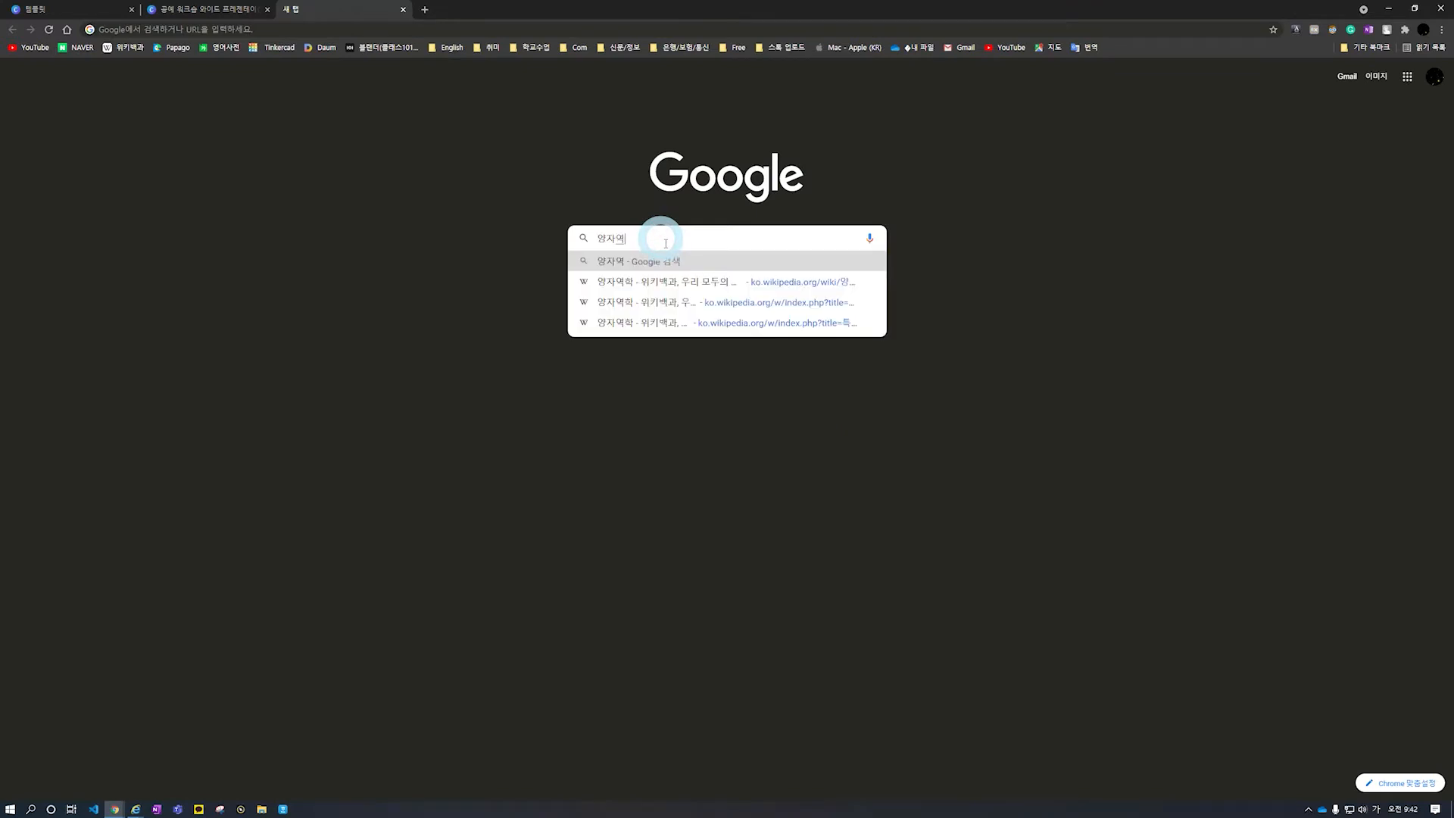
pyautogui.press('Return')
# Change the Google search to quantum mechanics and view the image results
pyautogui.doubleClick(163, 98)
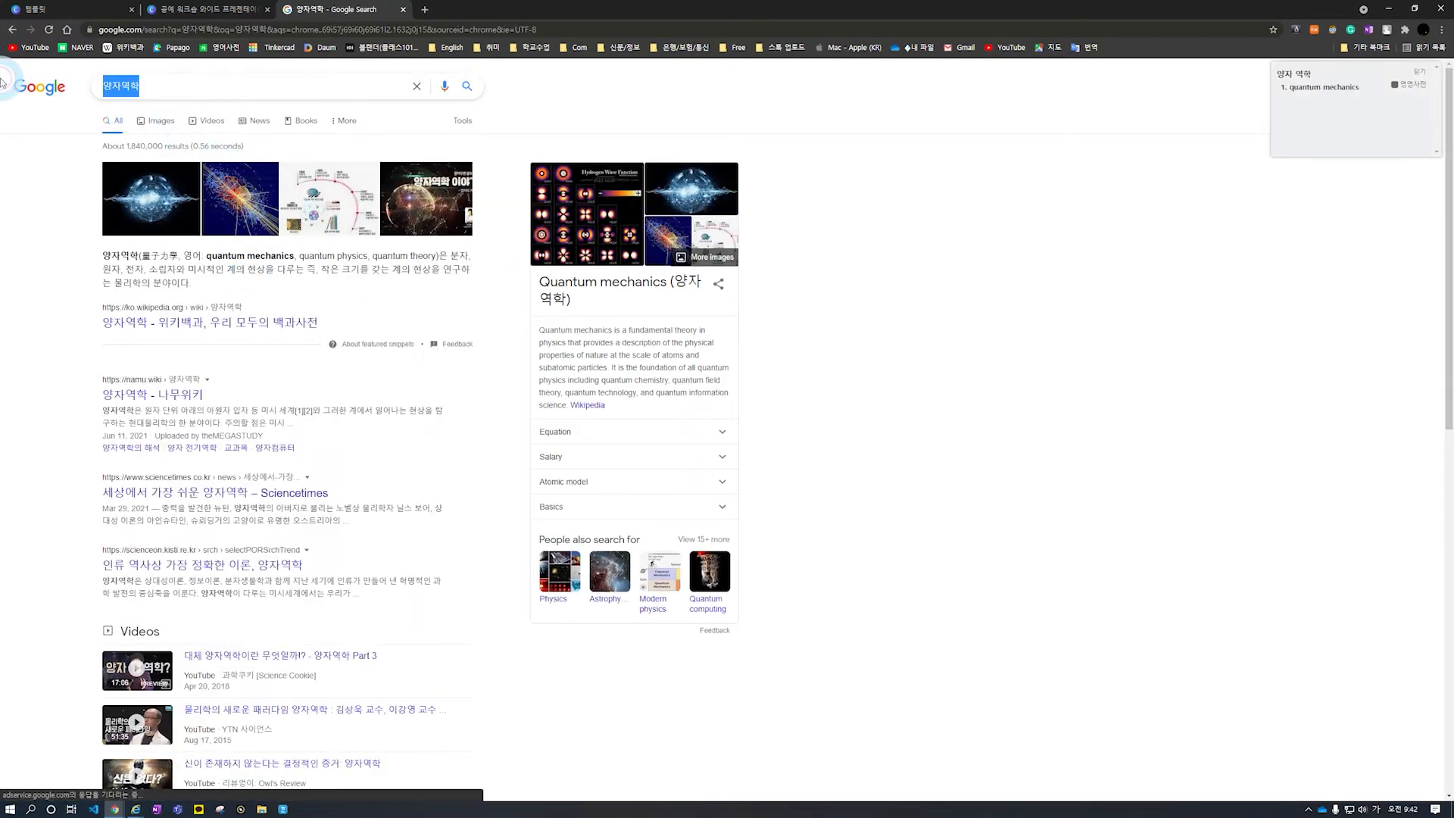
pyautogui.write('qua')
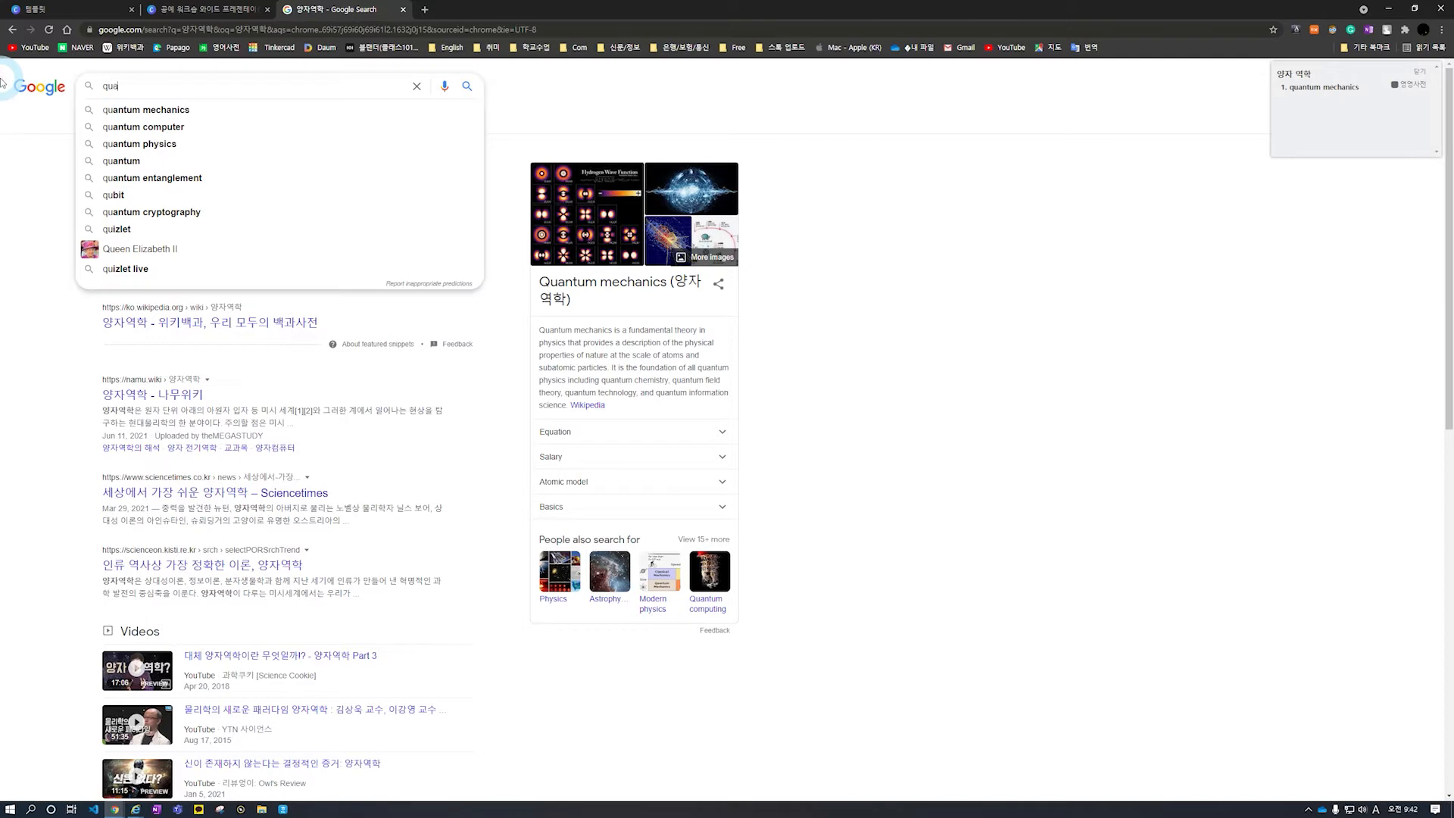
pyautogui.press('Down')
pyautogui.press('Return')
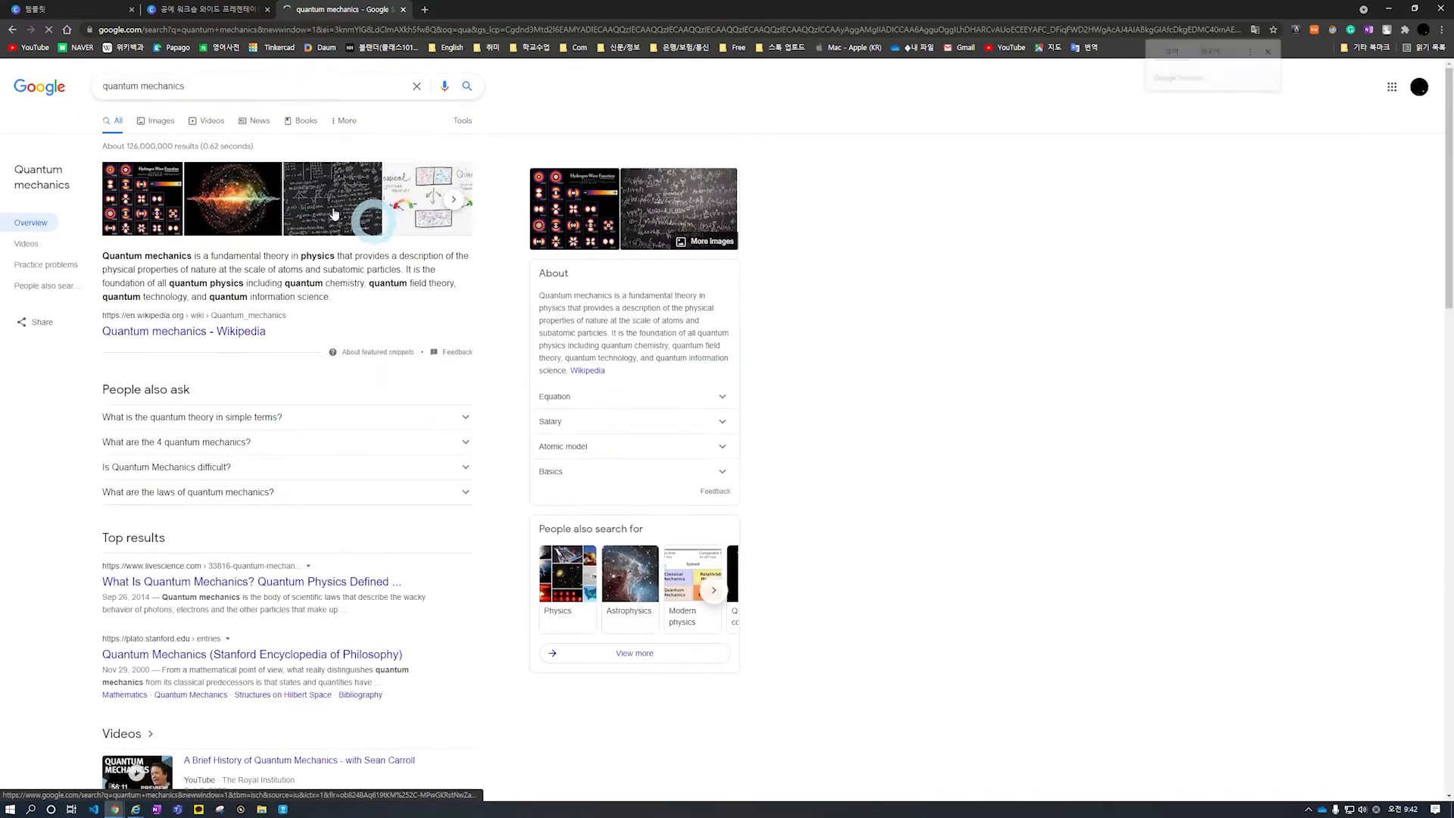
pyautogui.click(157, 120)
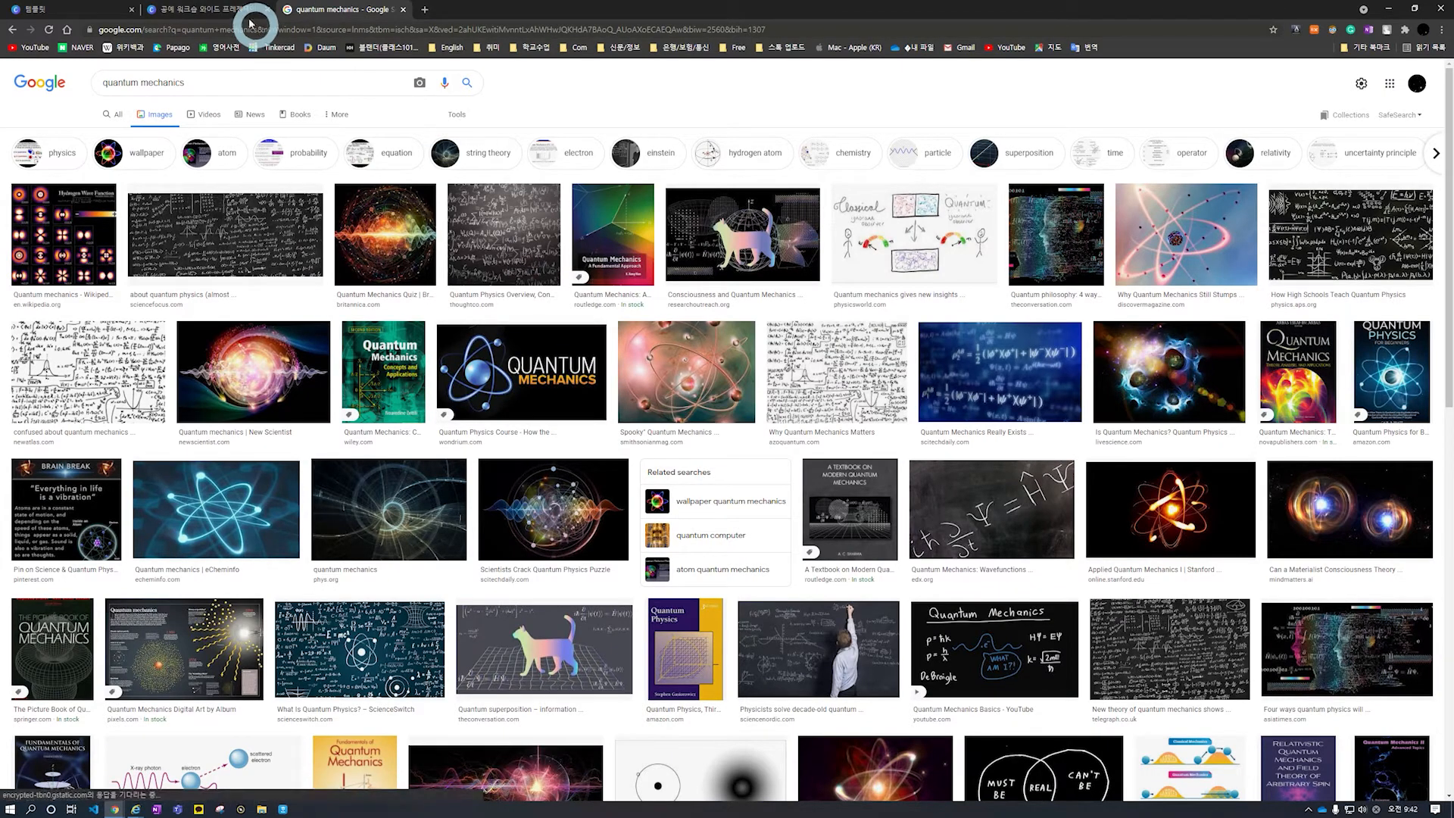
# Return to the Canva presentation and search its elements for 양자역학
pyautogui.click(223, 8)
pyautogui.click(123, 108)
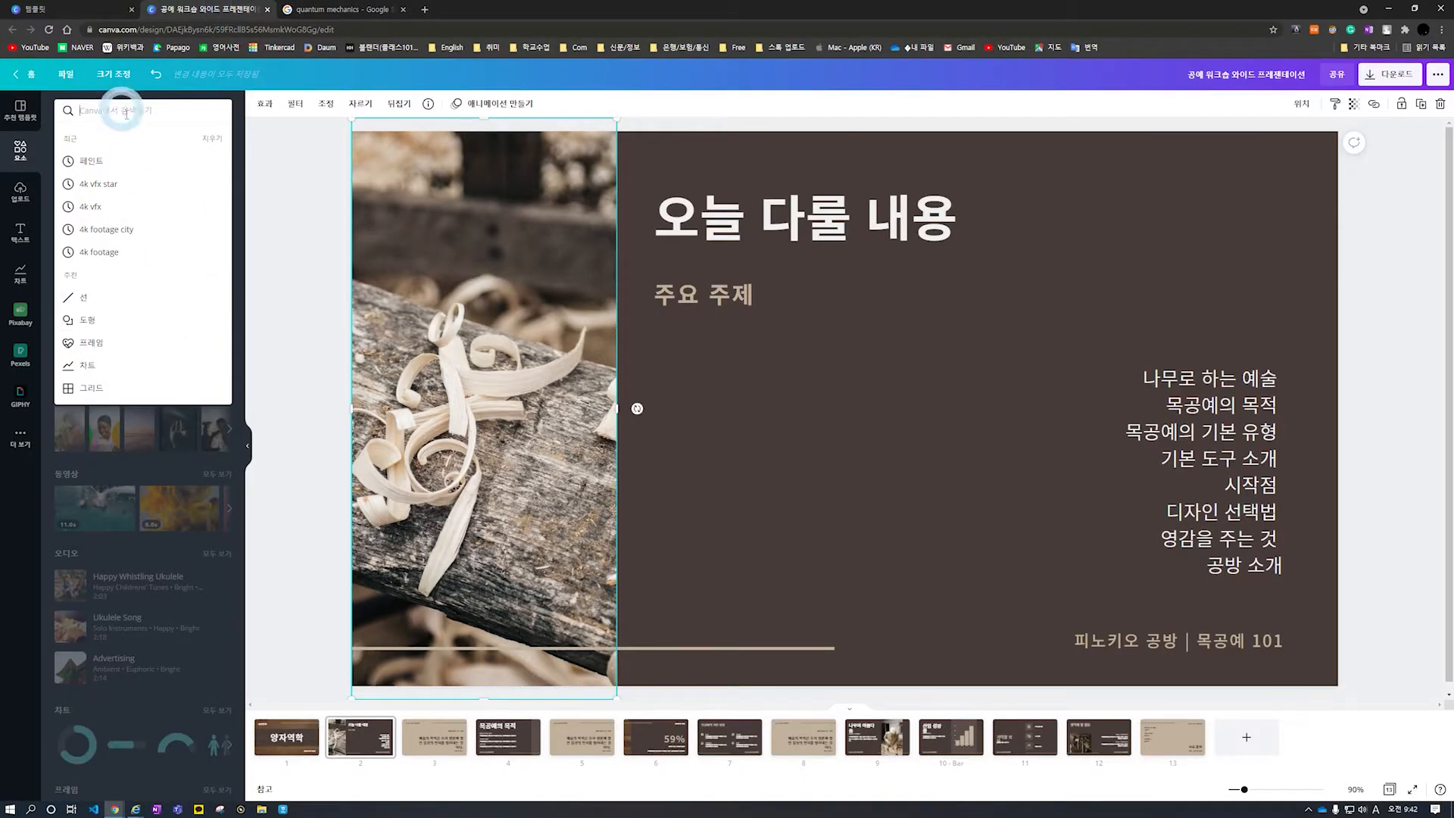
pyautogui.click(24, 151)
pyautogui.click(99, 113)
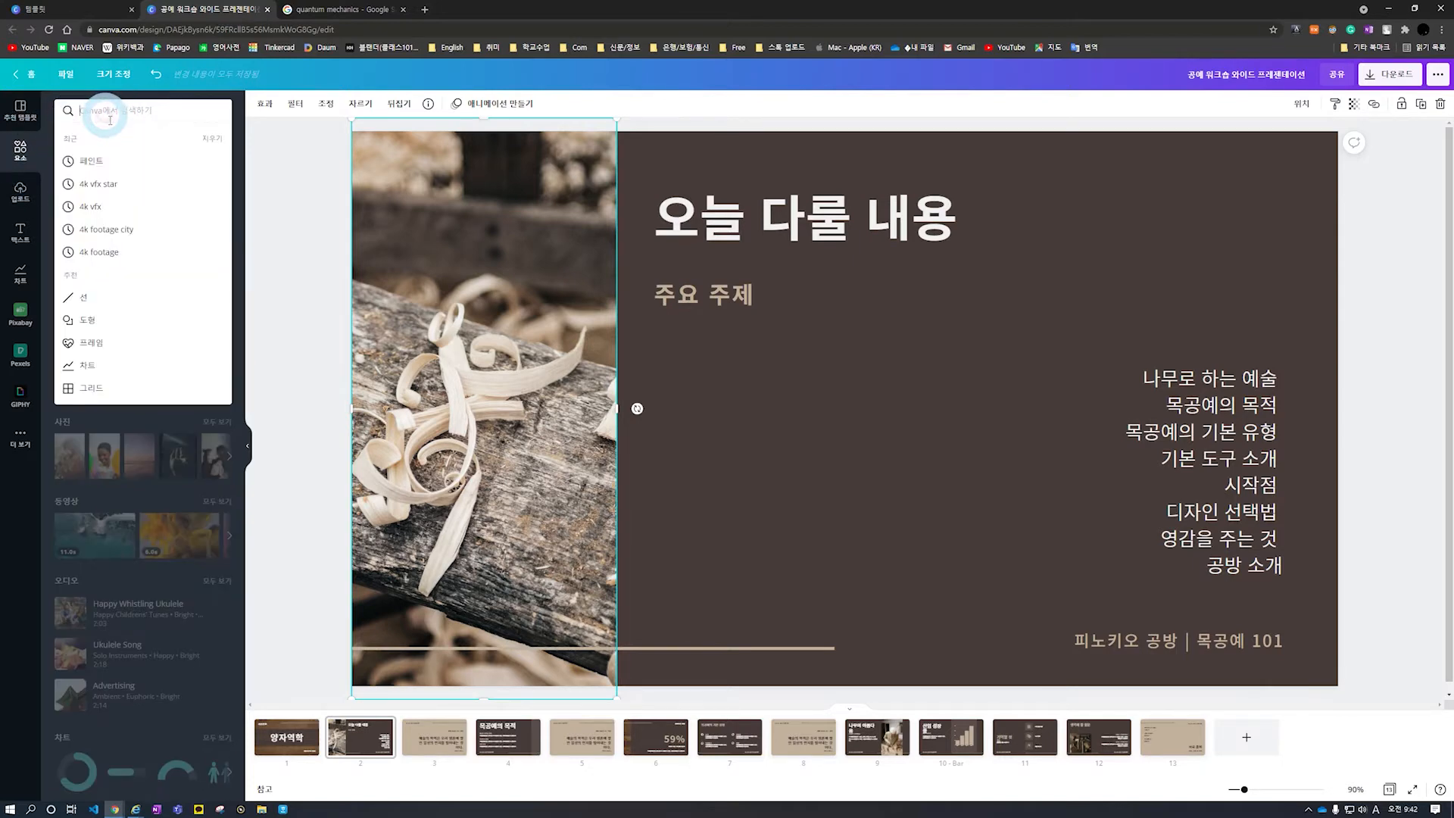
pyautogui.press('Hangul')
pyautogui.write('양자역학')
pyautogui.press('Return')
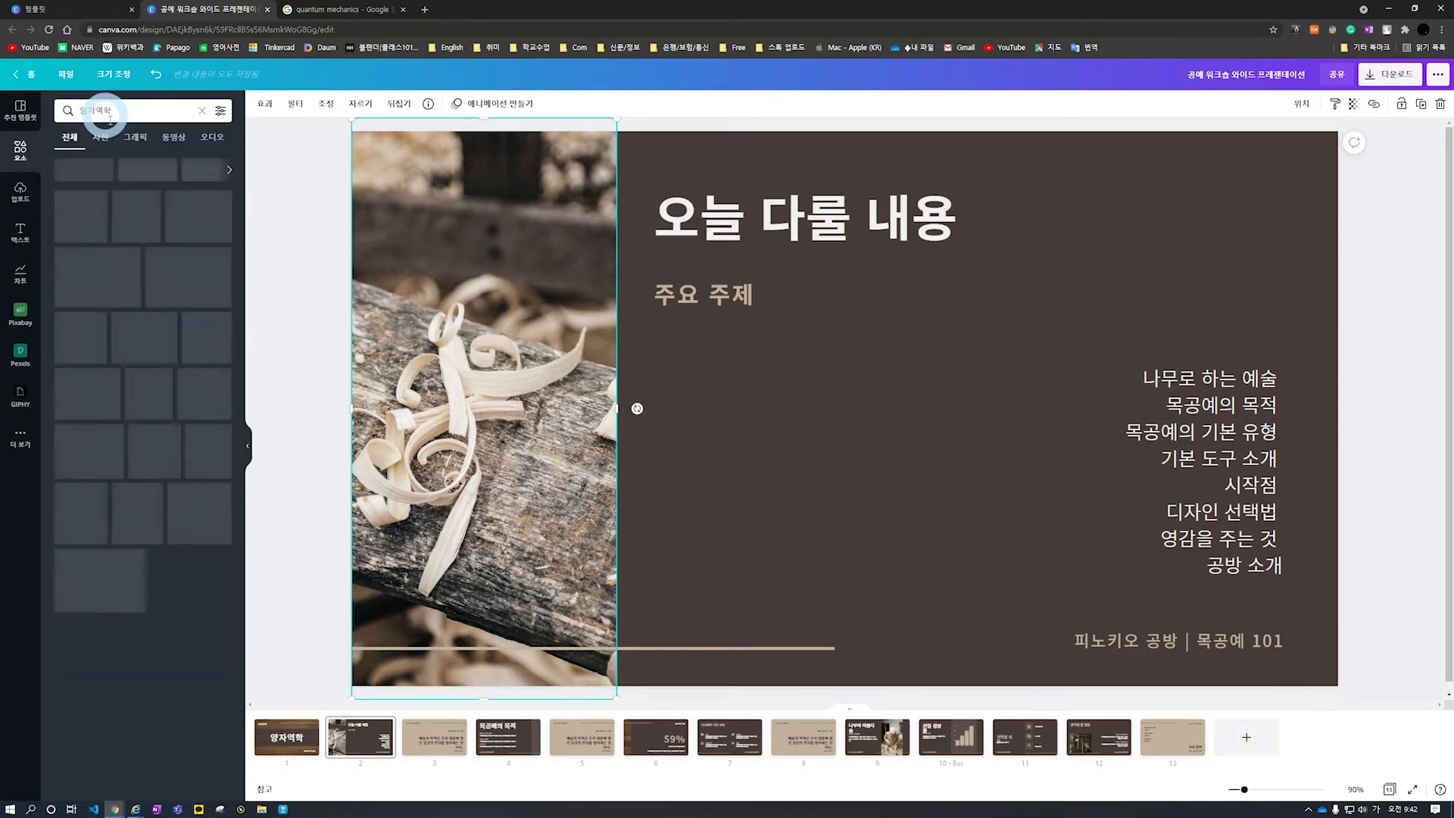
# Compare the 양자역학 search results across photos, graphics, videos and audio, then go back to the photos
pyautogui.click(112, 188)
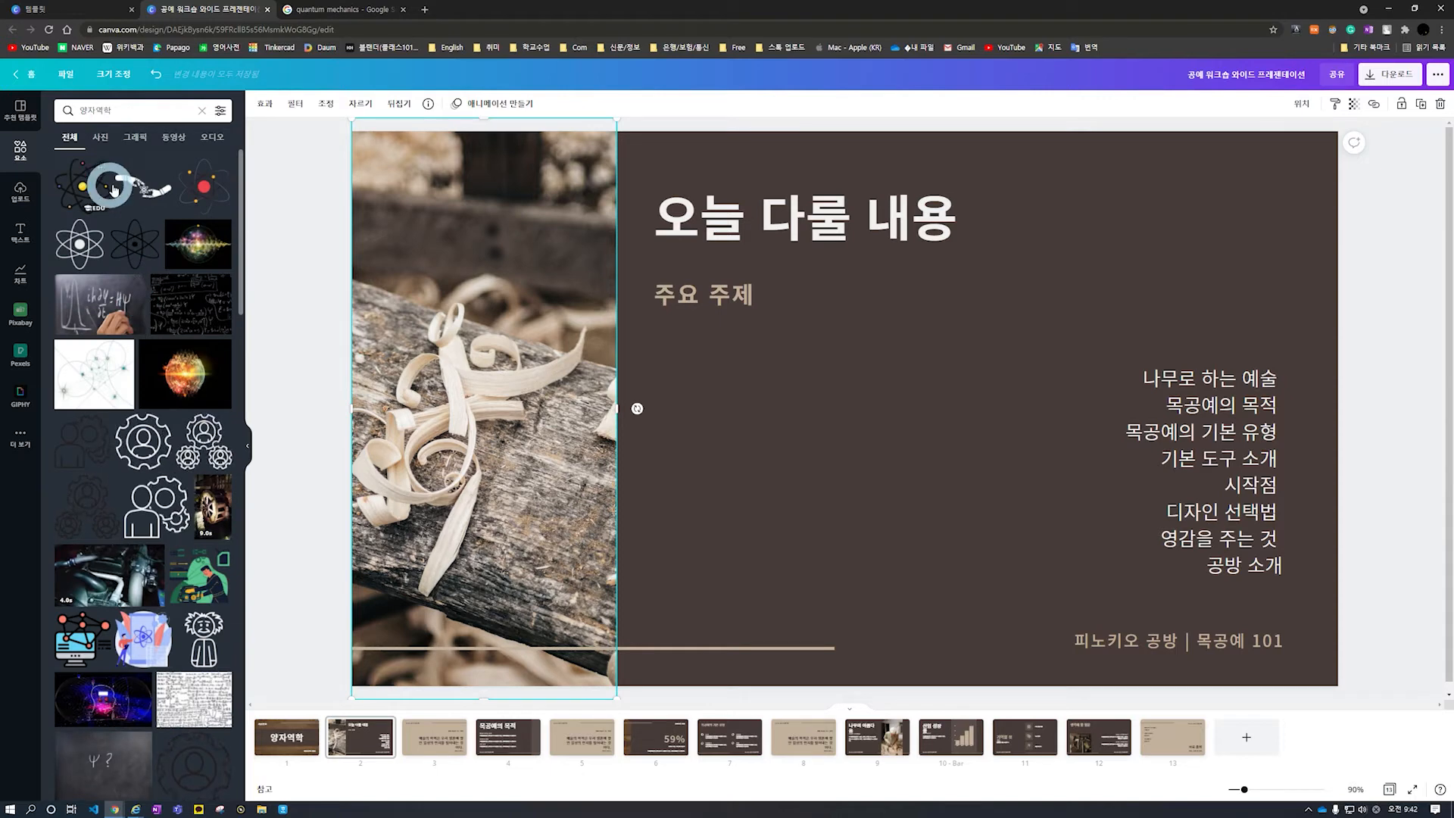
pyautogui.click(99, 137)
pyautogui.click(137, 142)
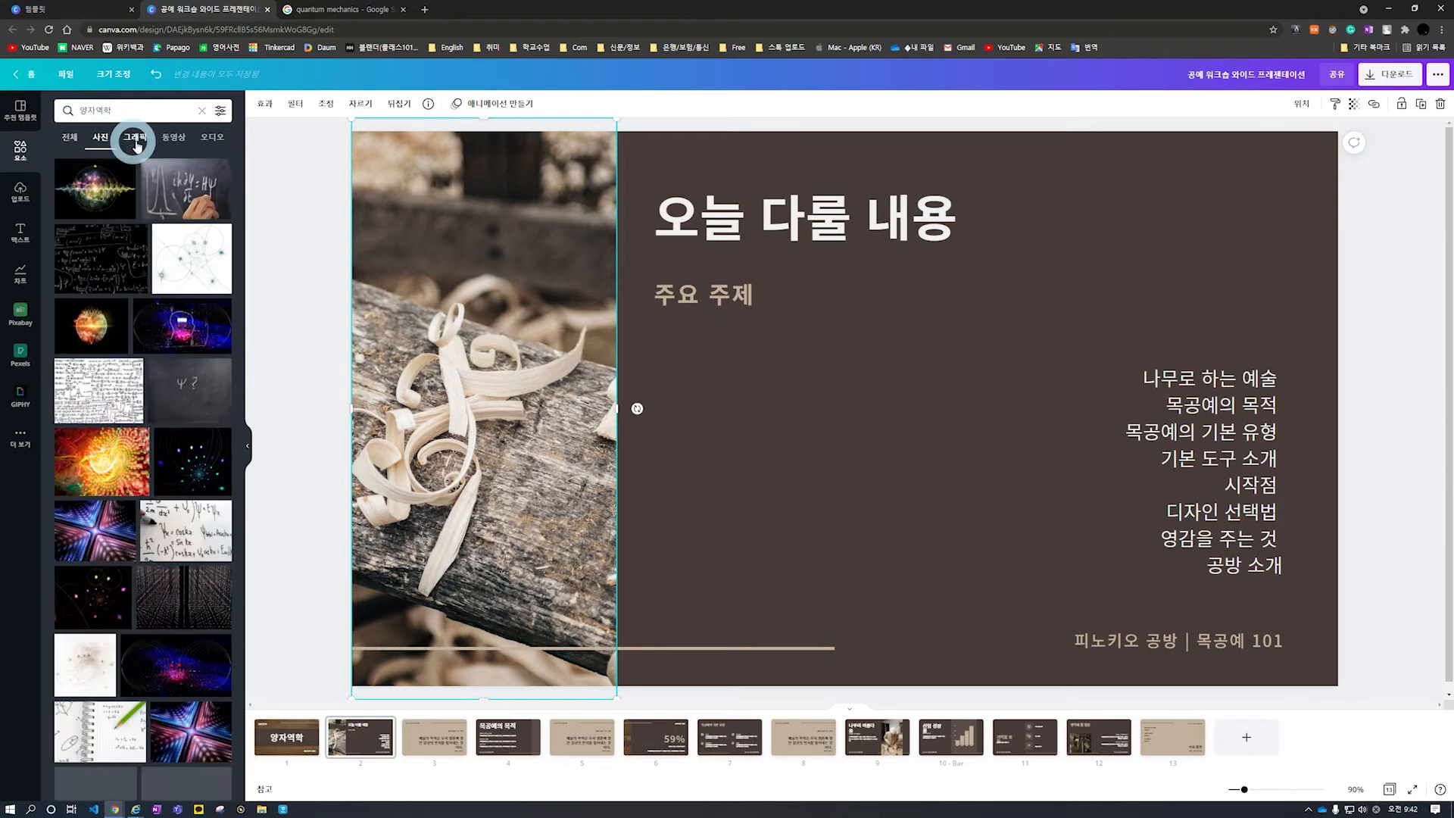
pyautogui.click(172, 140)
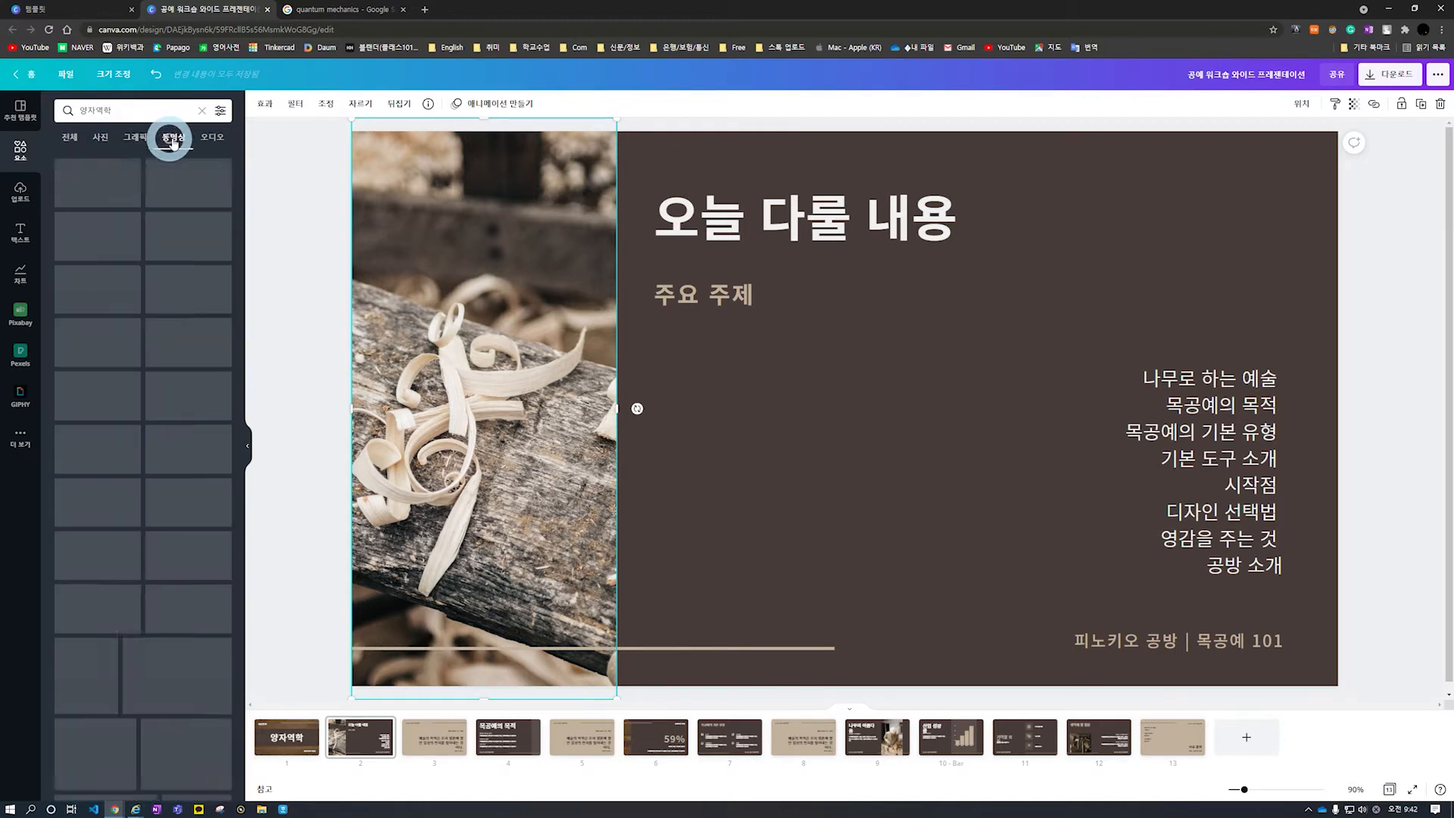
pyautogui.click(208, 144)
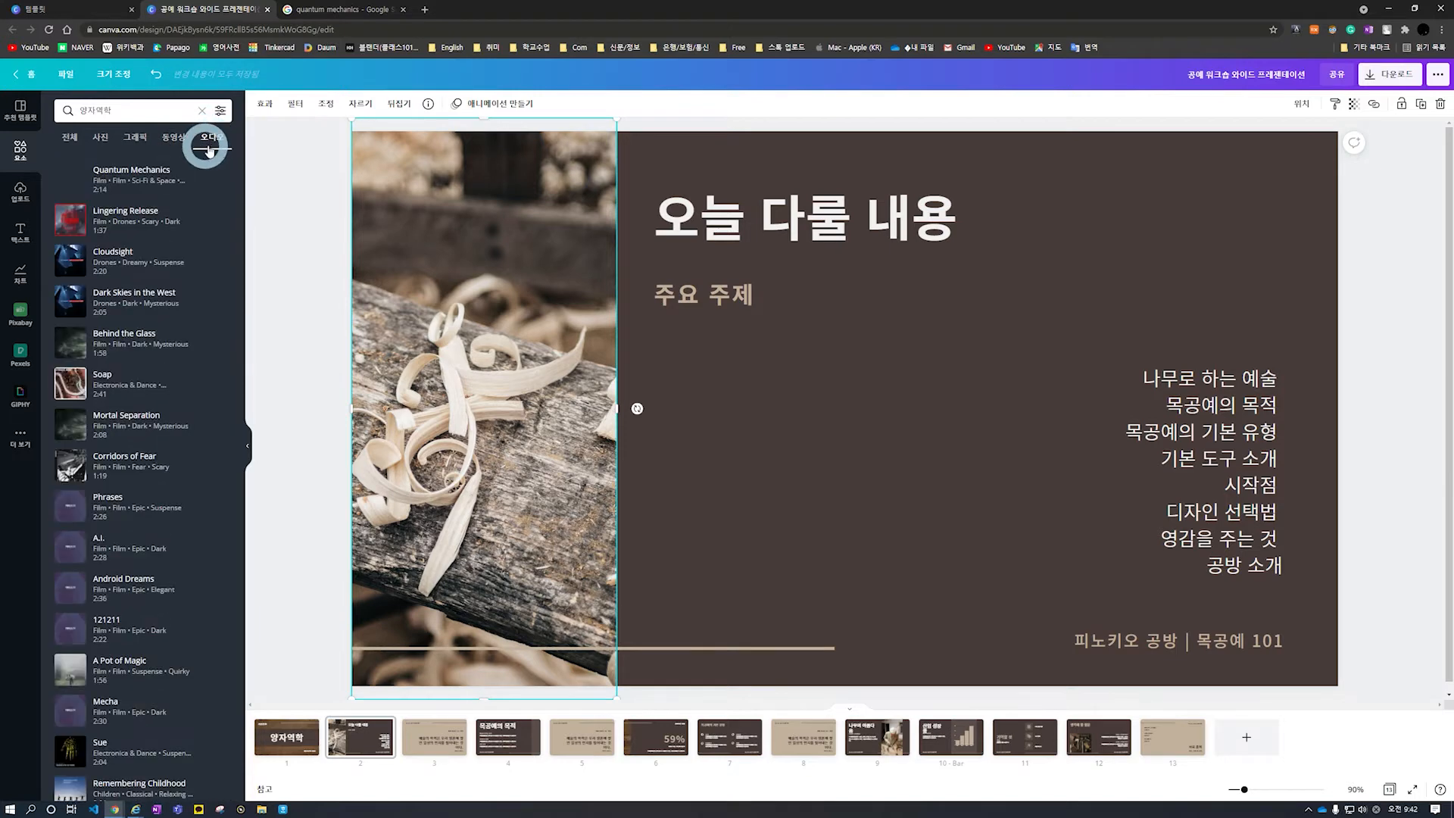
pyautogui.click(172, 142)
pyautogui.click(138, 142)
pyautogui.click(106, 140)
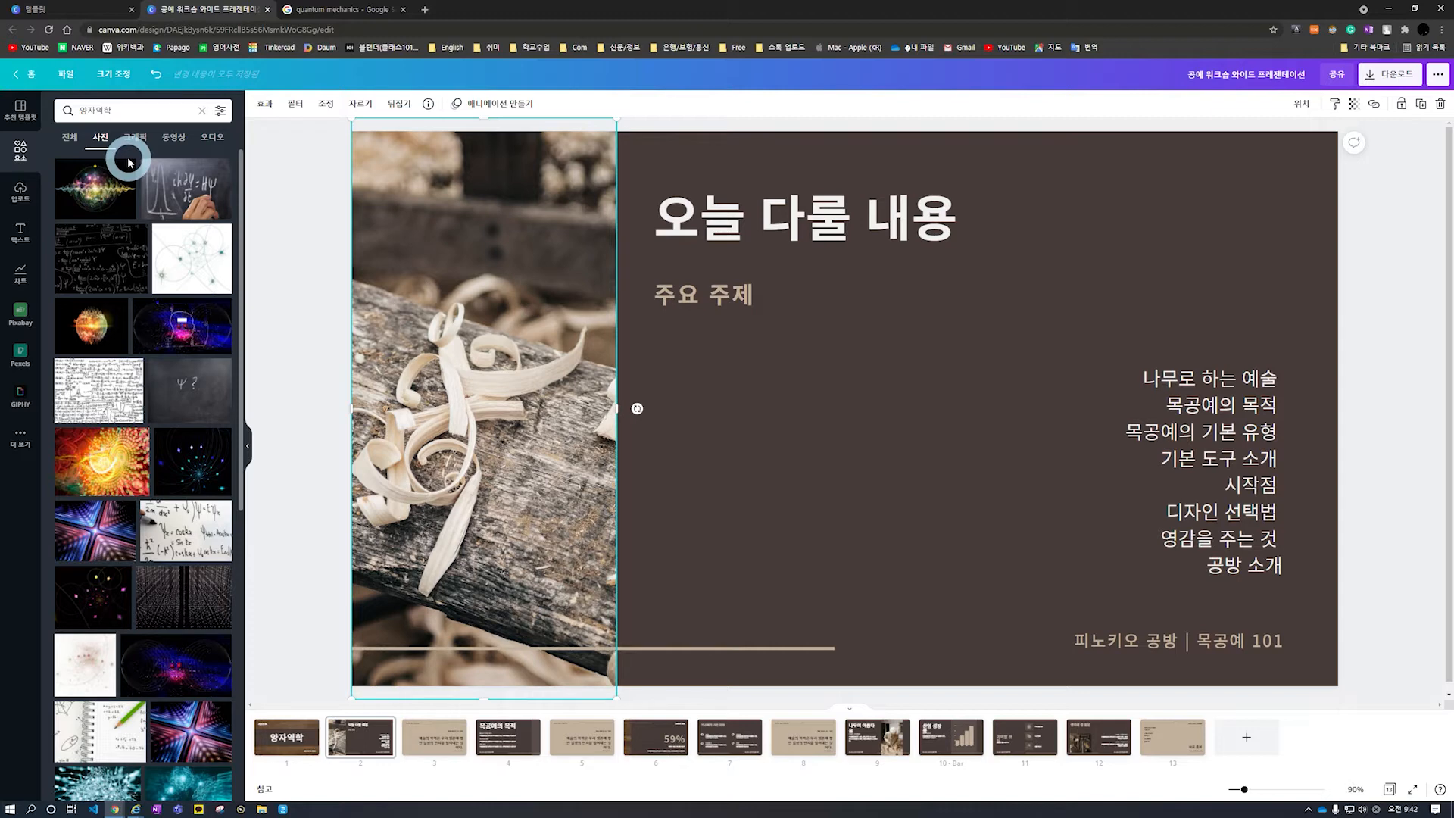
# Cover the wood-shavings photo on slide 2 with the colourful atom-and-wave photo, cropped to the picture column with its bright core in view
pyautogui.click(128, 162)
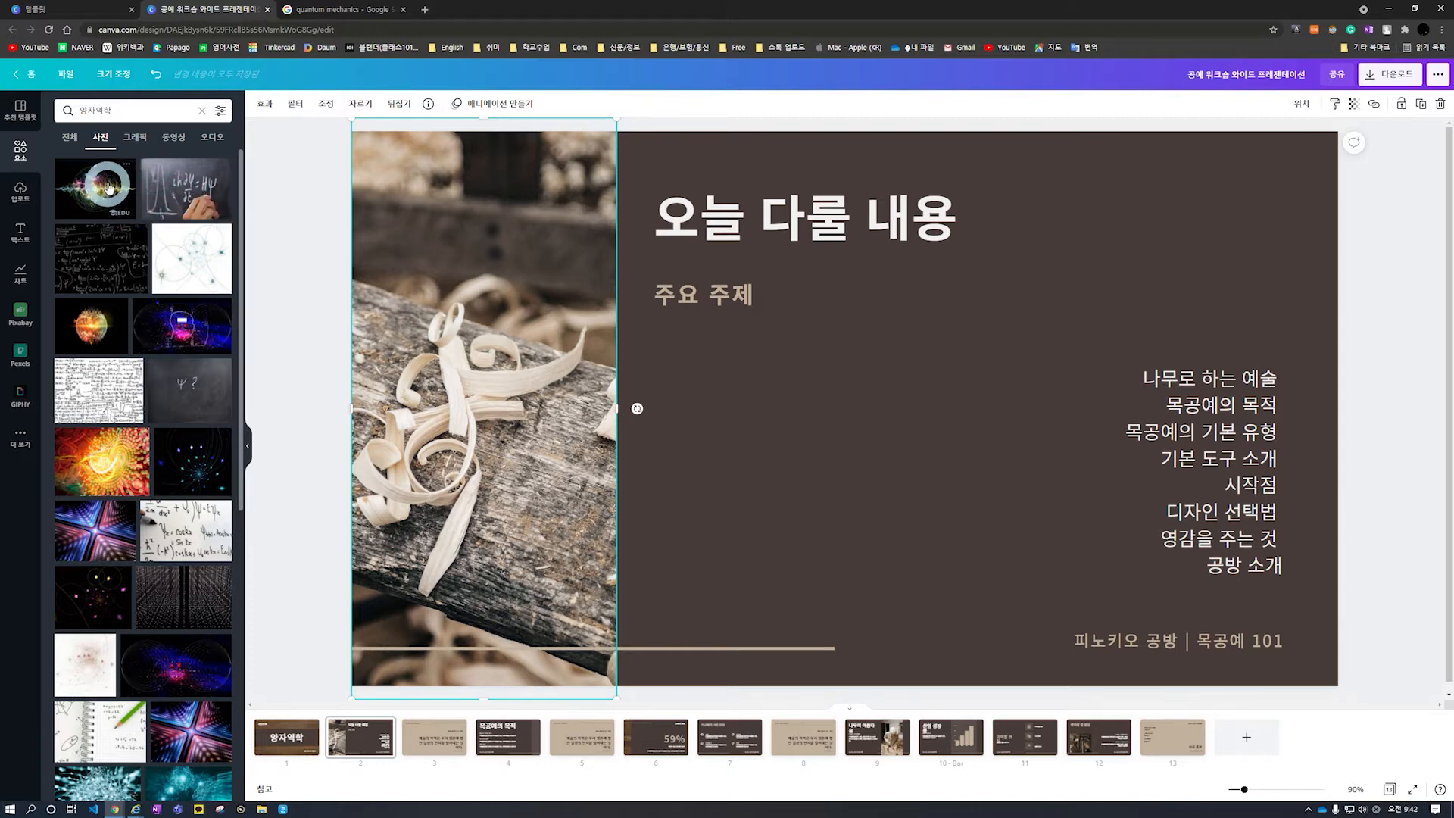
pyautogui.moveTo(889, 391); pyautogui.dragTo(580, 280)
pyautogui.moveTo(836, 576); pyautogui.dragTo(1111, 752)
pyautogui.moveTo(1097, 419); pyautogui.dragTo(622, 406)
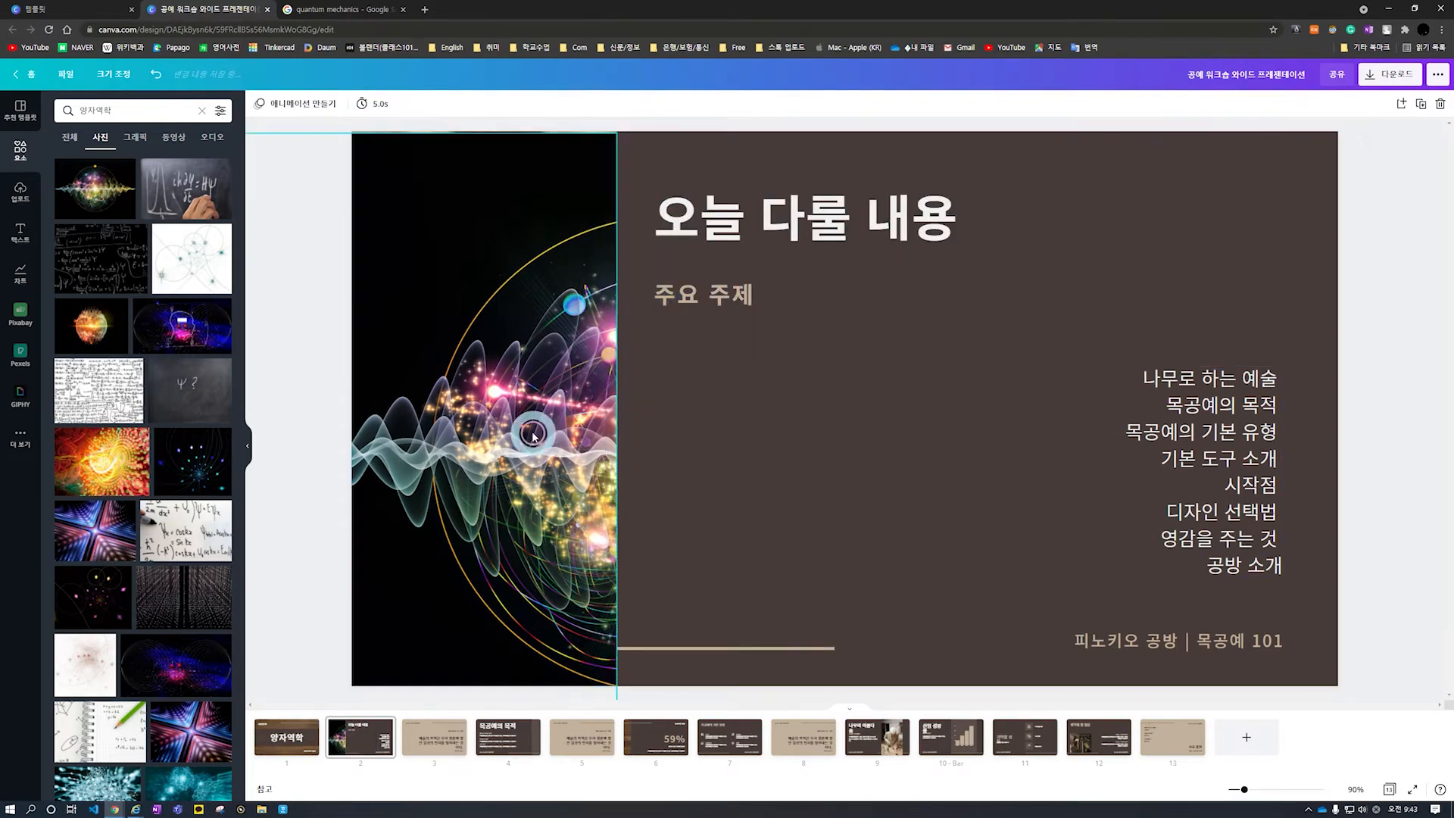
pyautogui.moveTo(380, 418); pyautogui.dragTo(334, 418)
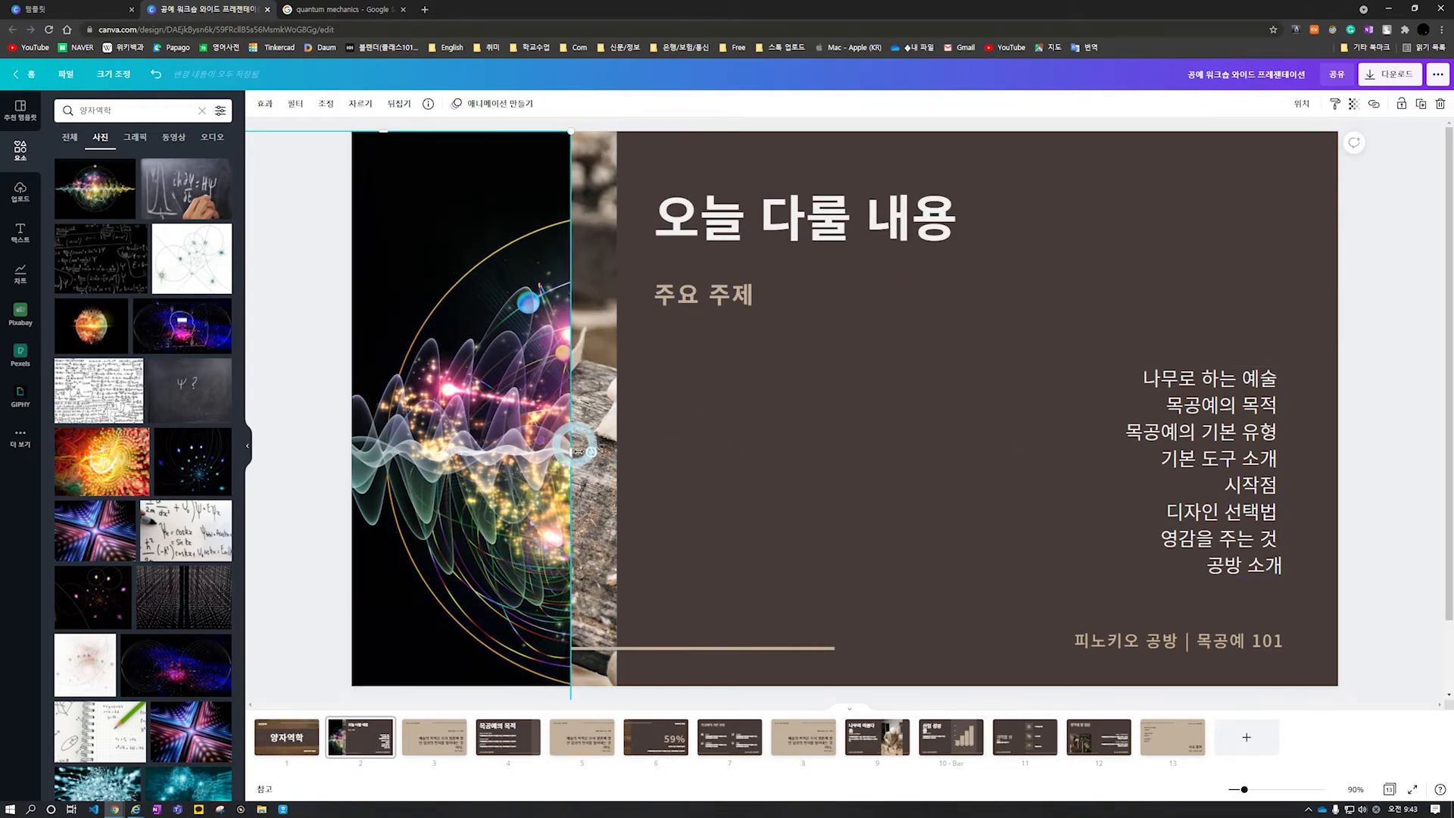
pyautogui.moveTo(572, 451); pyautogui.dragTo(819, 451)
pyautogui.moveTo(626, 434); pyautogui.dragTo(429, 432)
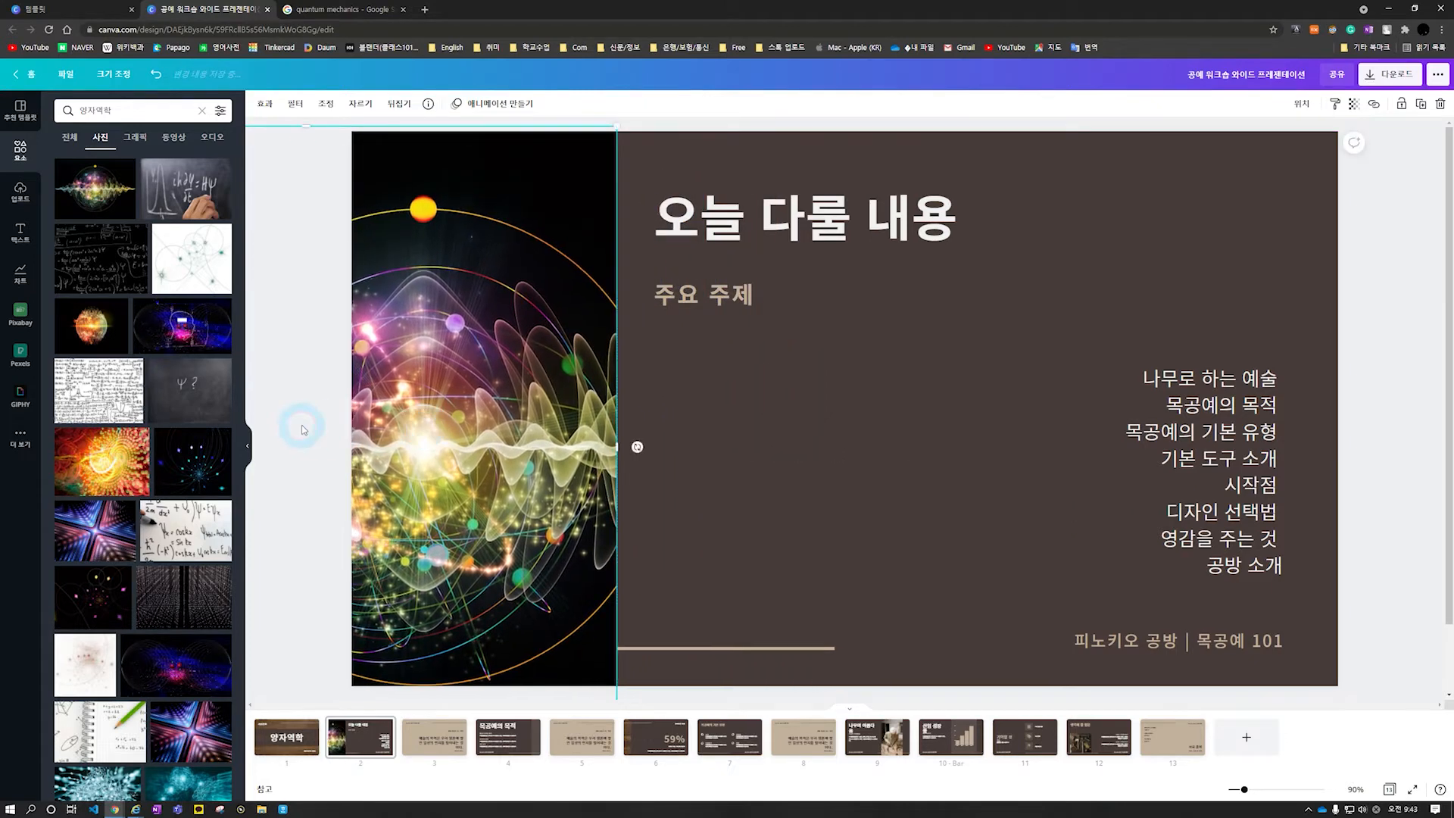
pyautogui.click(305, 431)
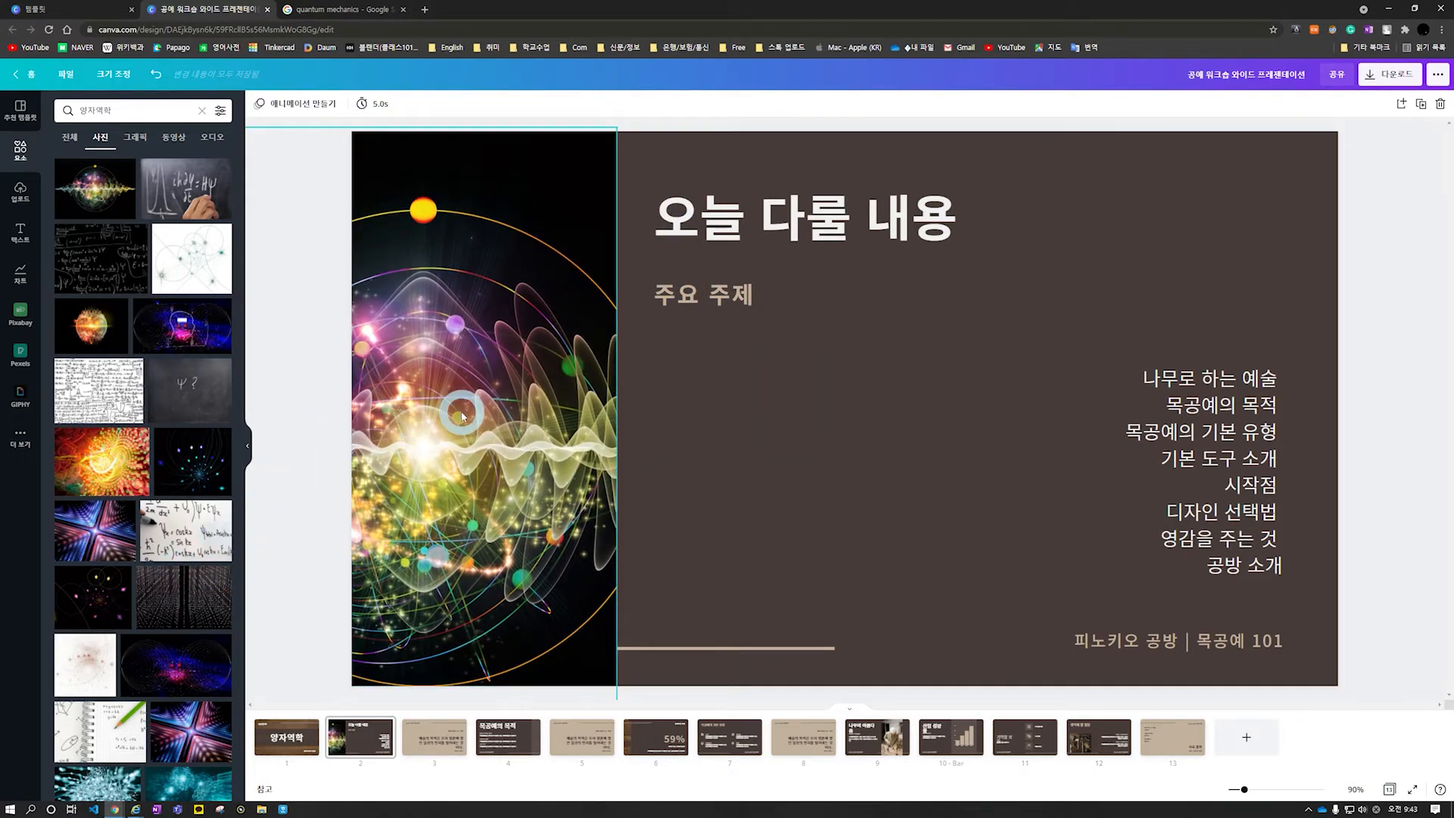
# Change slide 2's title to Index and its subtitle to 발표 주제
pyautogui.doubleClick(764, 212)
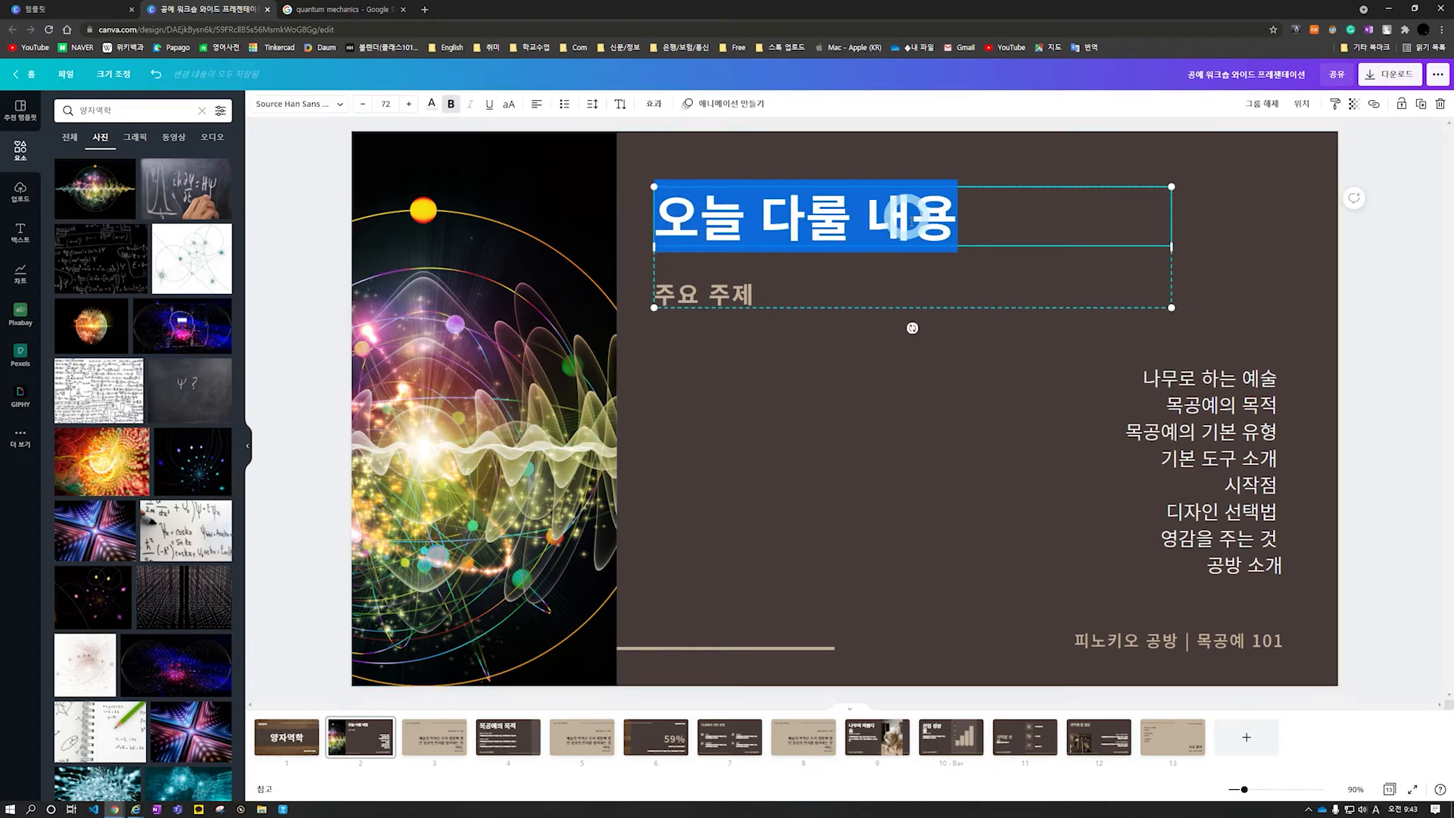
pyautogui.press('BackSpace')
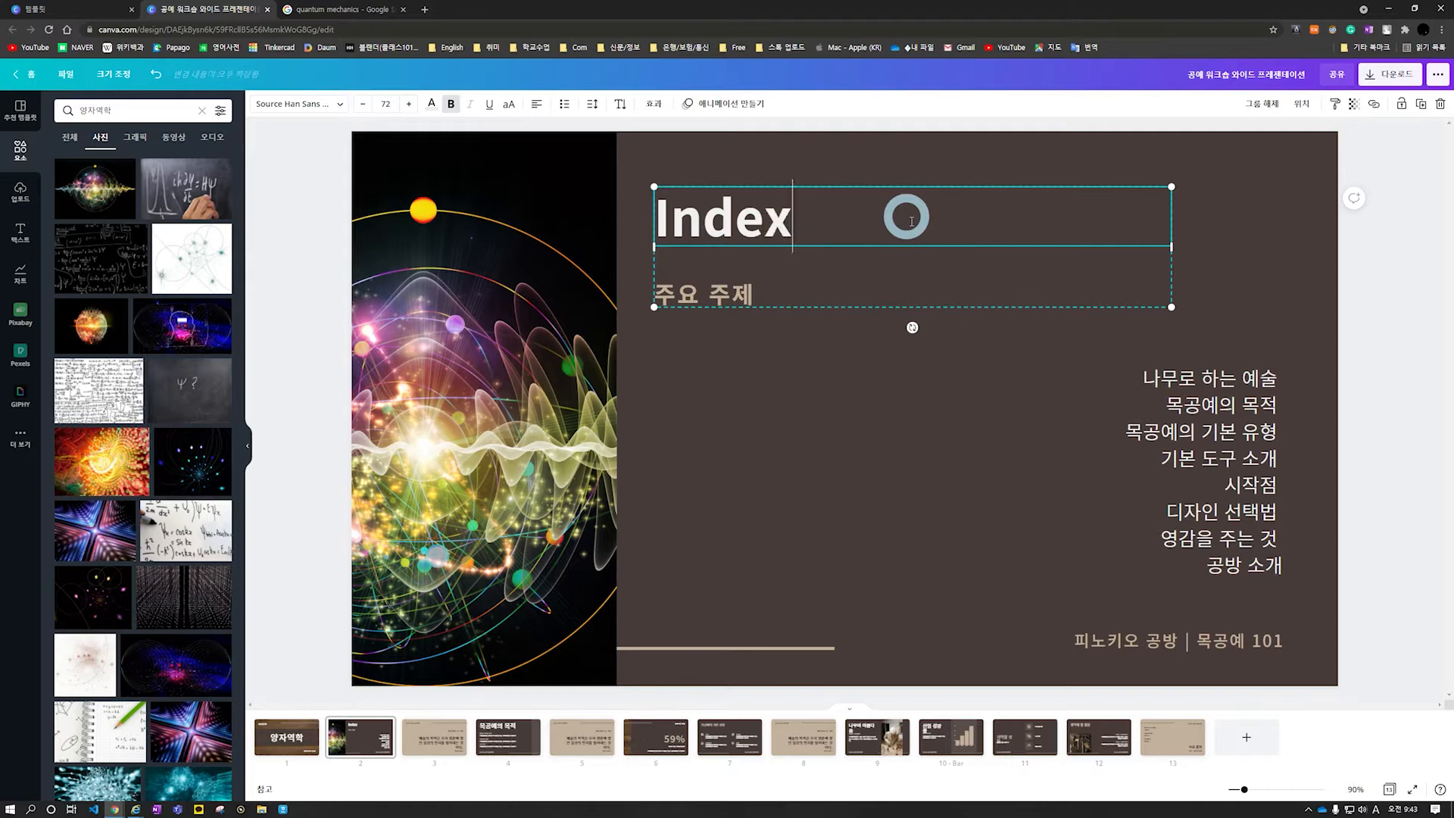
pyautogui.doubleClick(739, 288)
pyautogui.write('qkf')
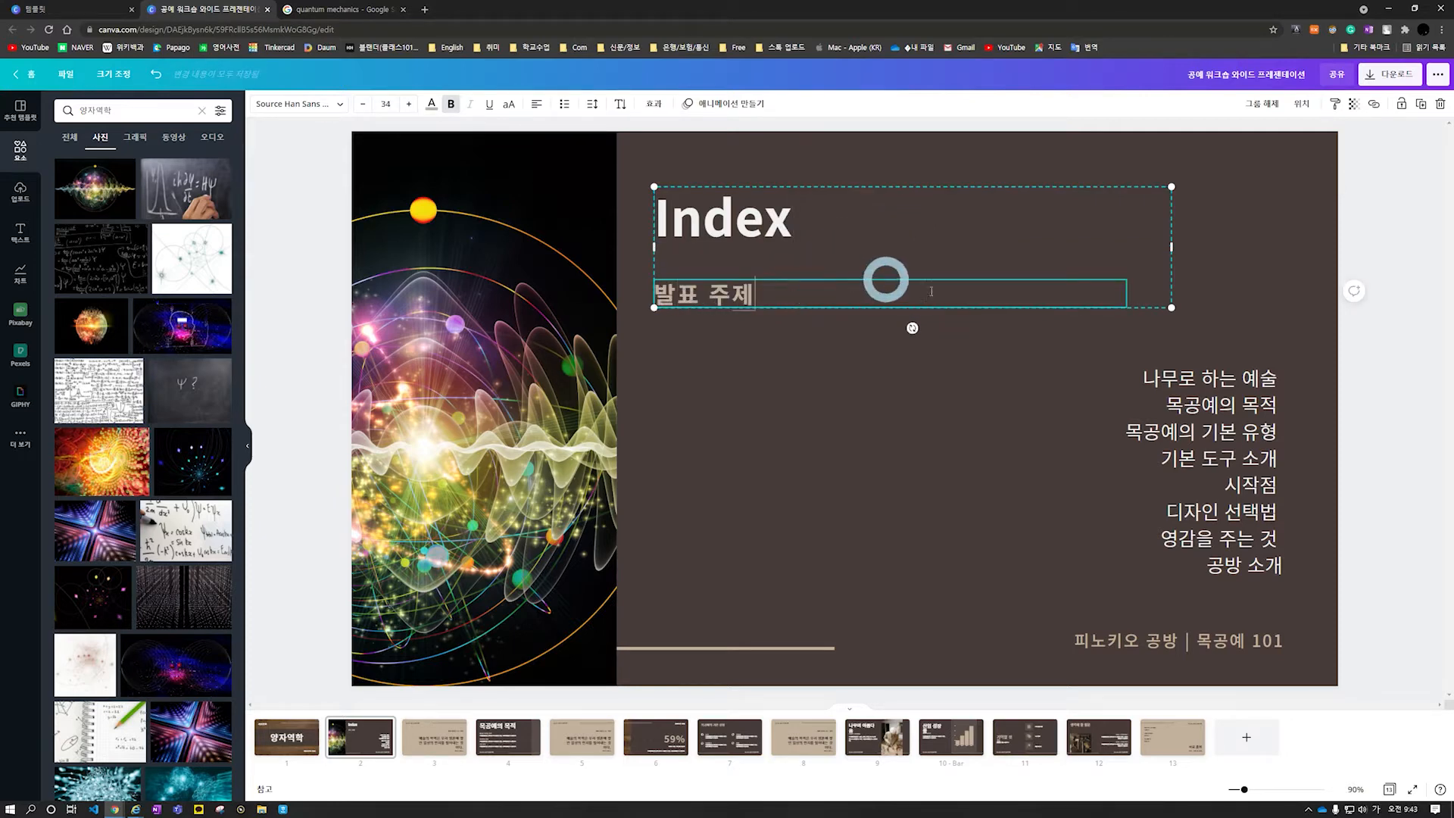
# Overwrite the topic list on the Index slide with the numbered lines 1), 2) and 3)
pyautogui.click(1237, 371)
pyautogui.click(1123, 384)
pyautogui.click(1140, 379)
pyautogui.moveTo(1140, 379); pyautogui.dragTo(1282, 565)
pyautogui.write('1)')
pyautogui.press('Return')
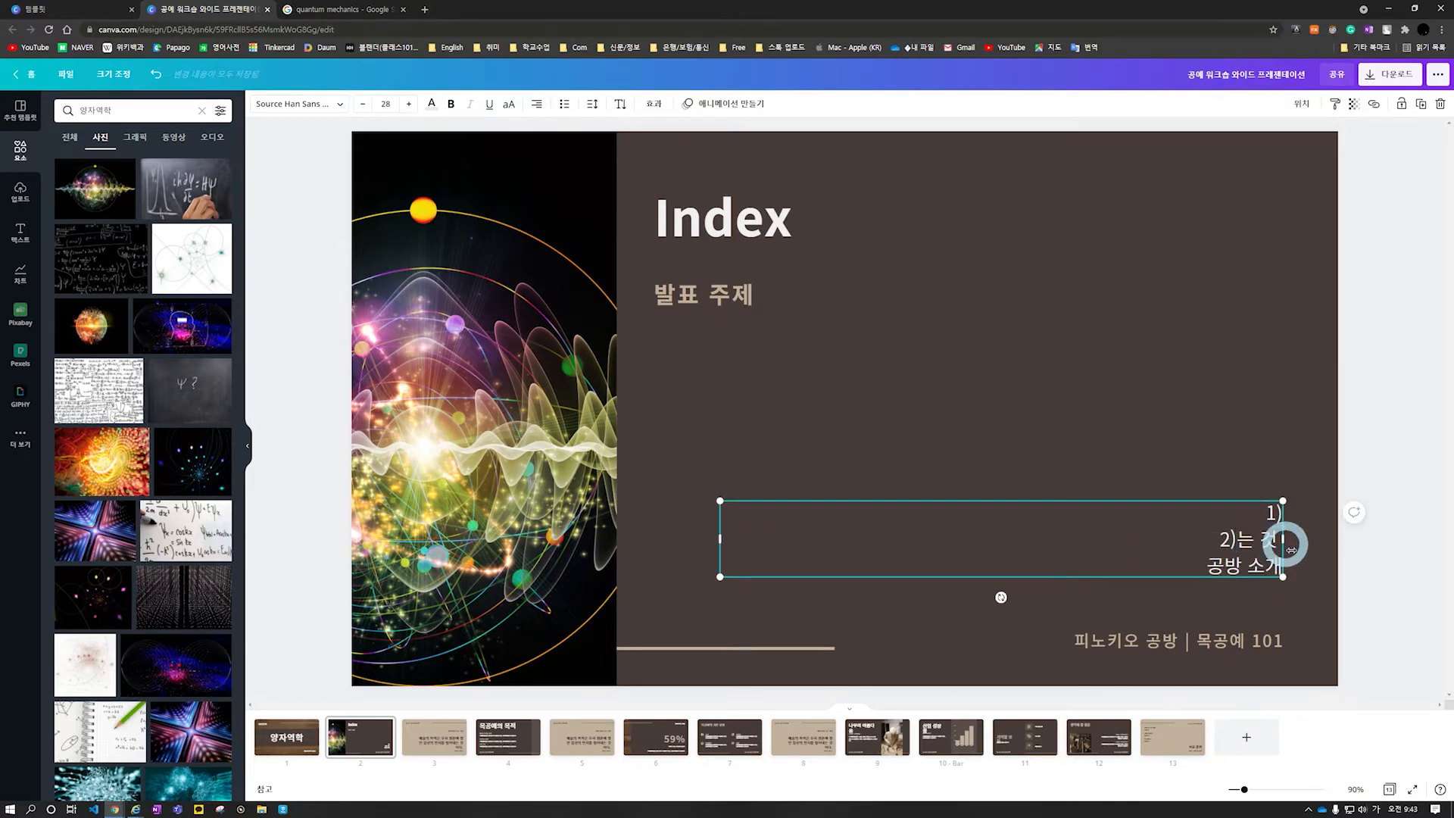
pyautogui.write('2)')
pyautogui.press('Return')
pyautogui.write('3)')
pyautogui.press('Return')
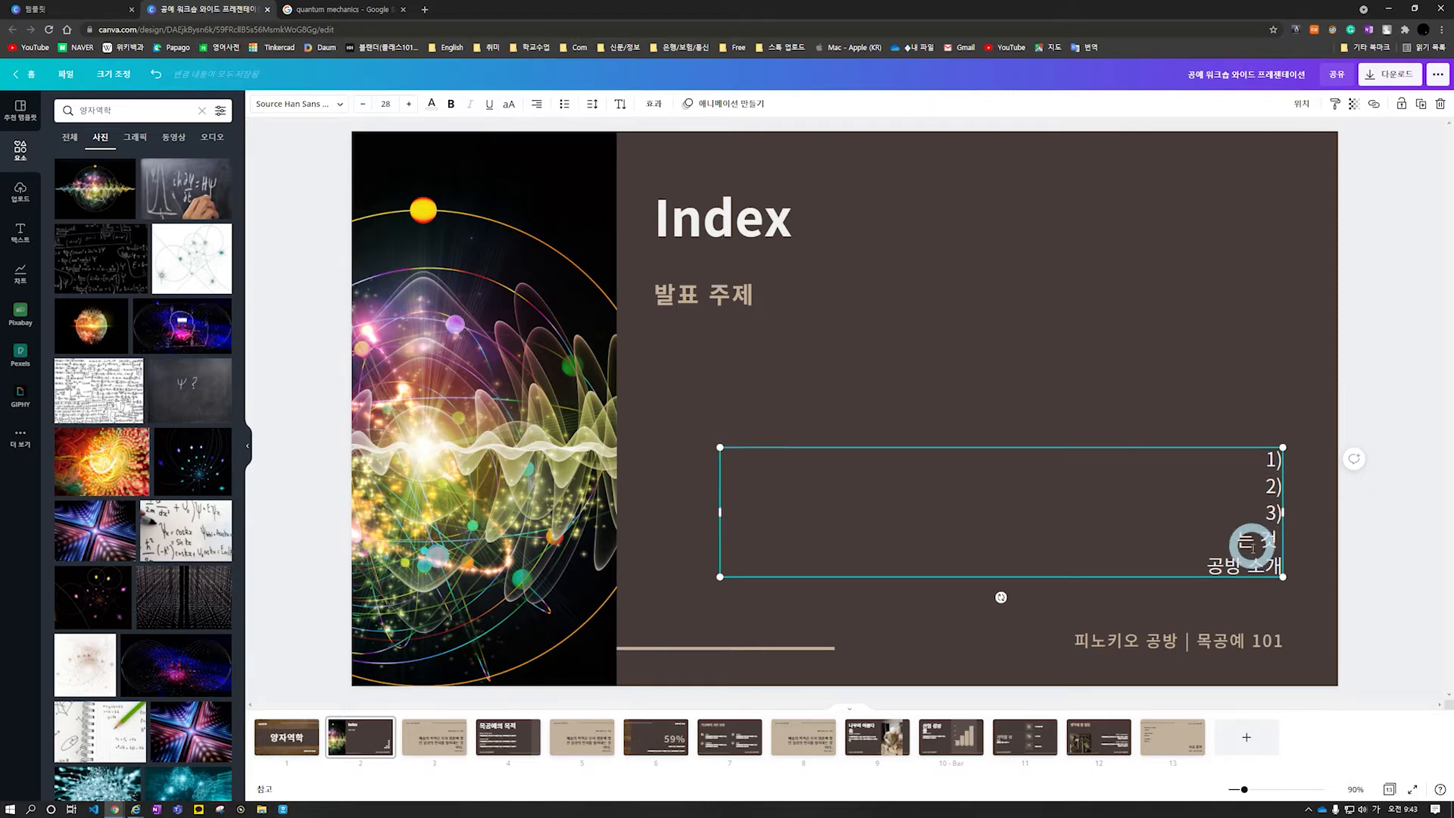
# Delete the leftover topic text below line 3) in the Index slide's list
pyautogui.moveTo(1241, 544); pyautogui.dragTo(1279, 569)
pyautogui.press('BackSpace')
pyautogui.click(1285, 514)
pyautogui.click(1276, 493)
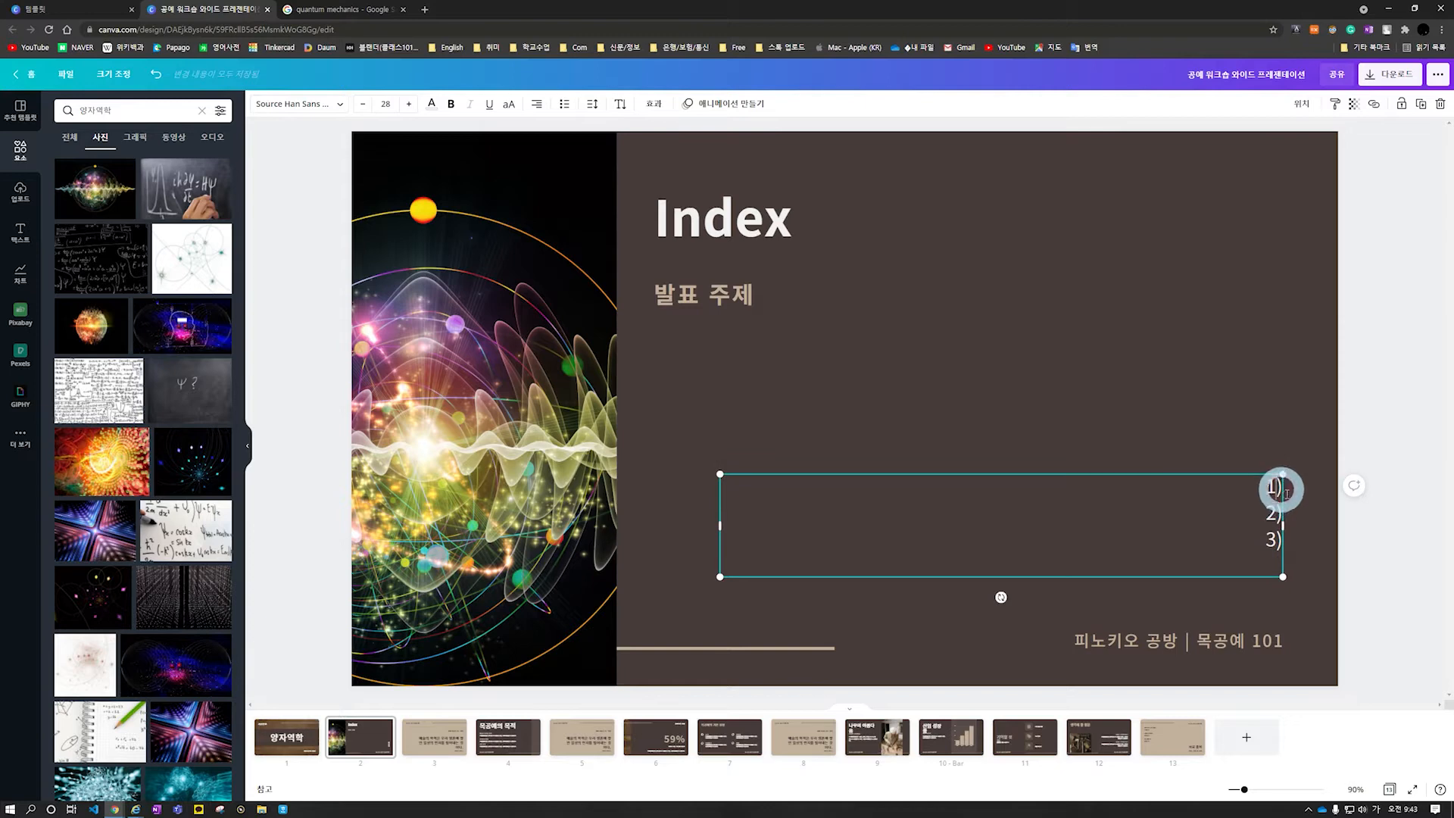
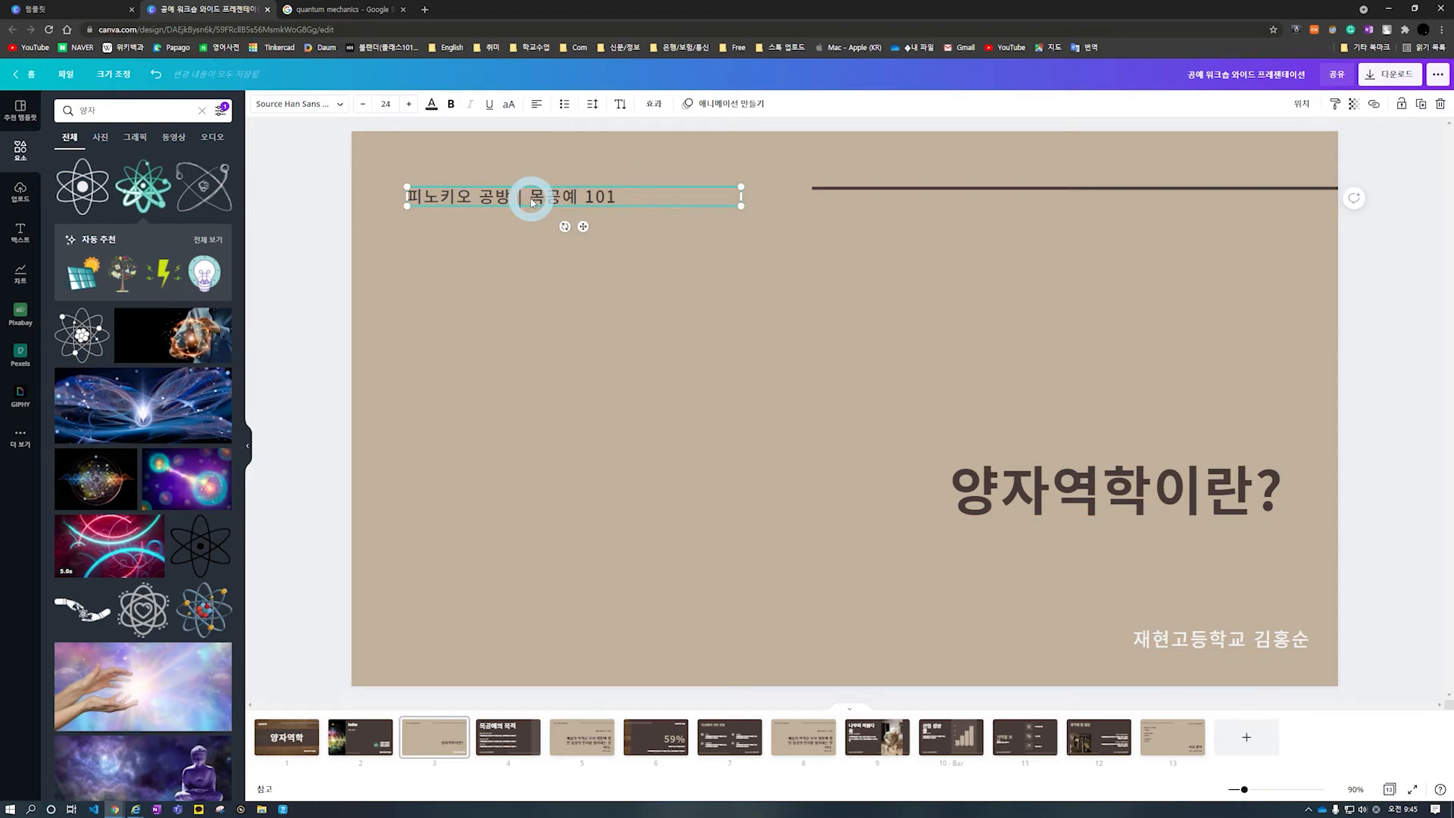
# Copy the 기술발표 heading from the title slide to slide 3 in place of the 피노키오 공방 | 목공예 101 label
pyautogui.click(286, 737)
pyautogui.click(458, 212)
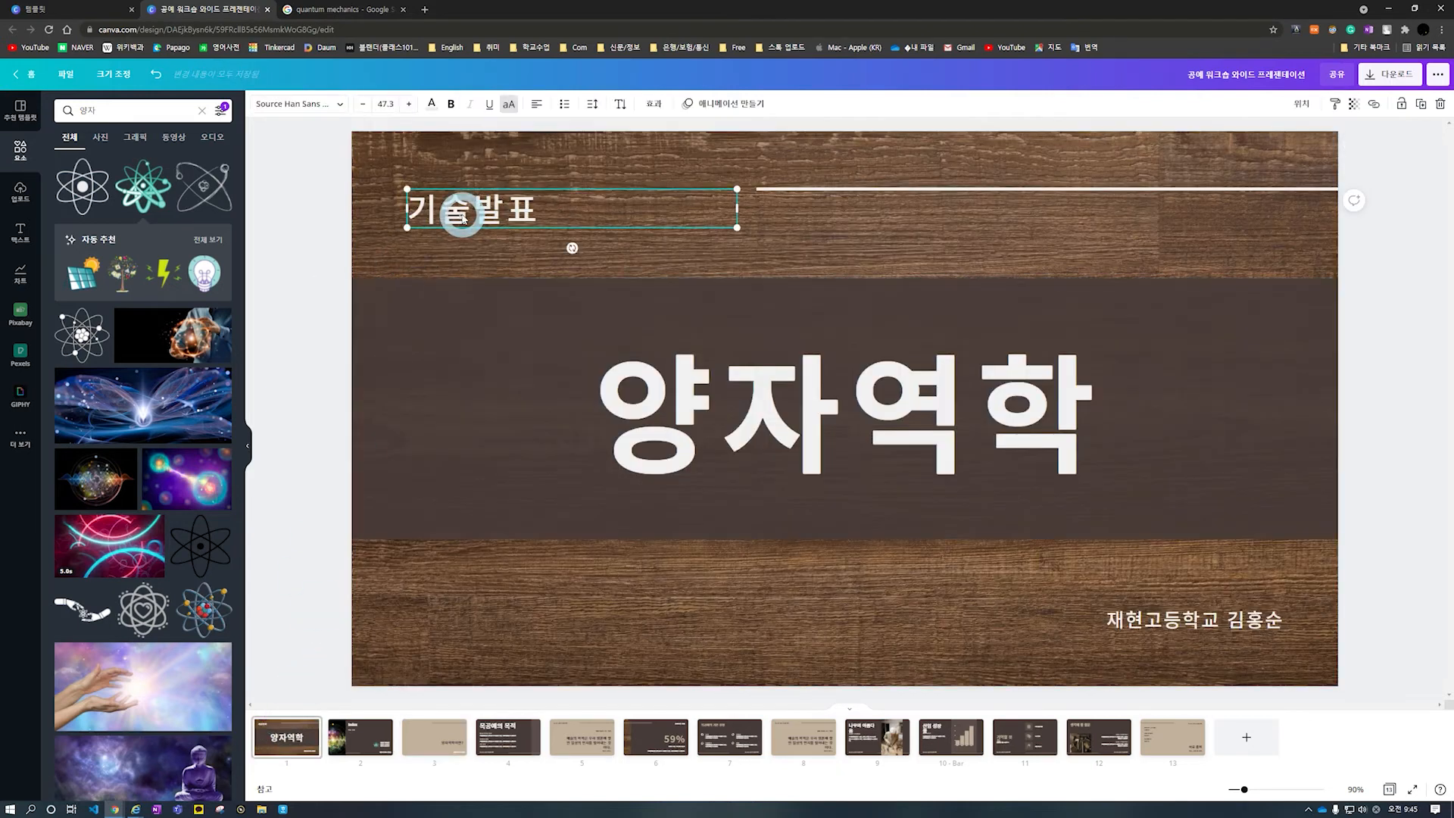
pyautogui.hotkey('ctrl', 'c')
pyautogui.click(434, 735)
pyautogui.hotkey('ctrl', 'v')
pyautogui.click(691, 422)
pyautogui.click(515, 561)
# Add the white atom graphic with a clustered nucleus to slide 3, enlarged in the empty area beside the 양자역학이란? title
pyautogui.click(99, 345)
pyautogui.moveTo(950, 303); pyautogui.dragTo(1172, 214)
pyautogui.moveTo(1037, 287); pyautogui.dragTo(754, 399)
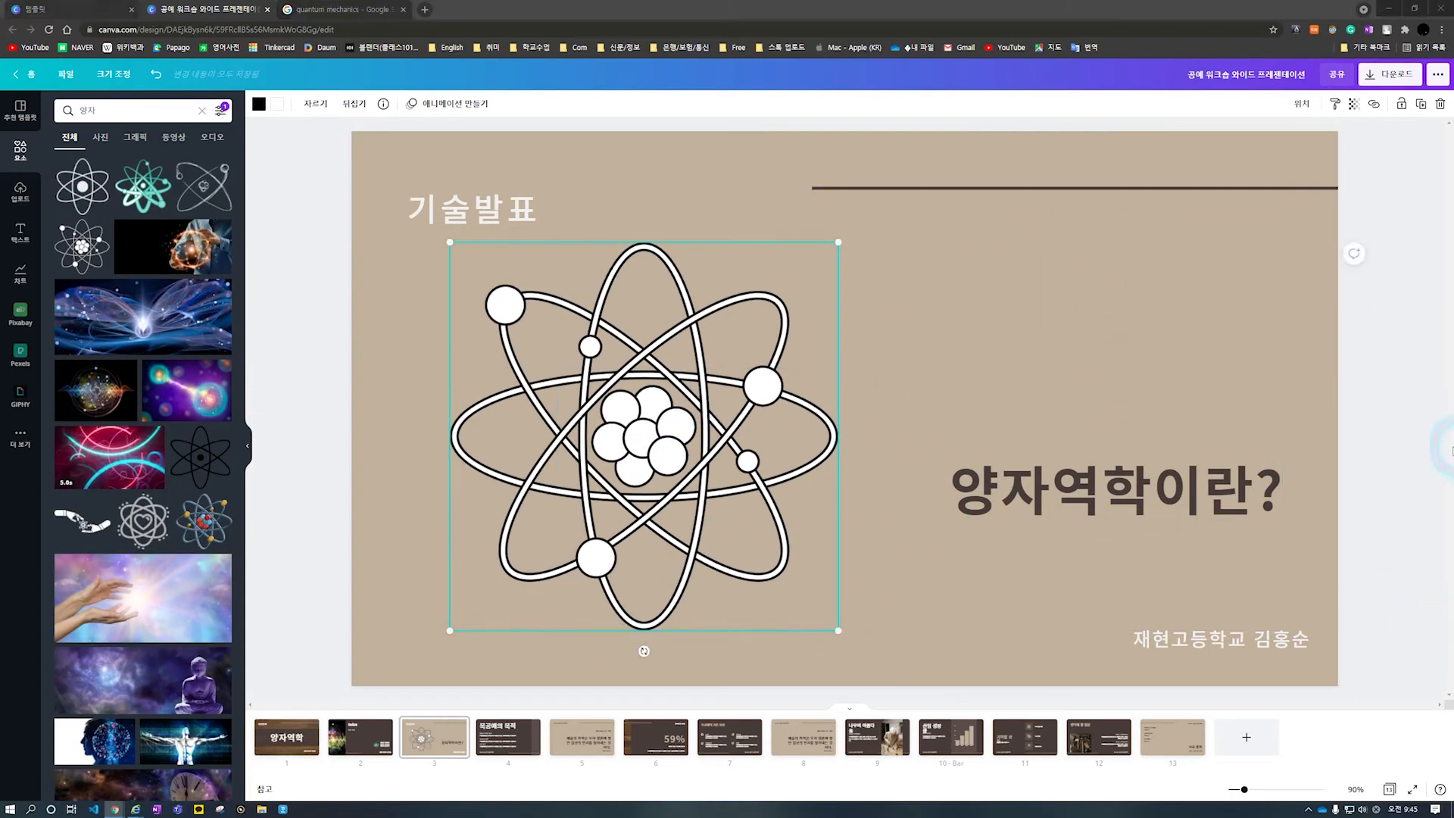
pyautogui.click(1380, 494)
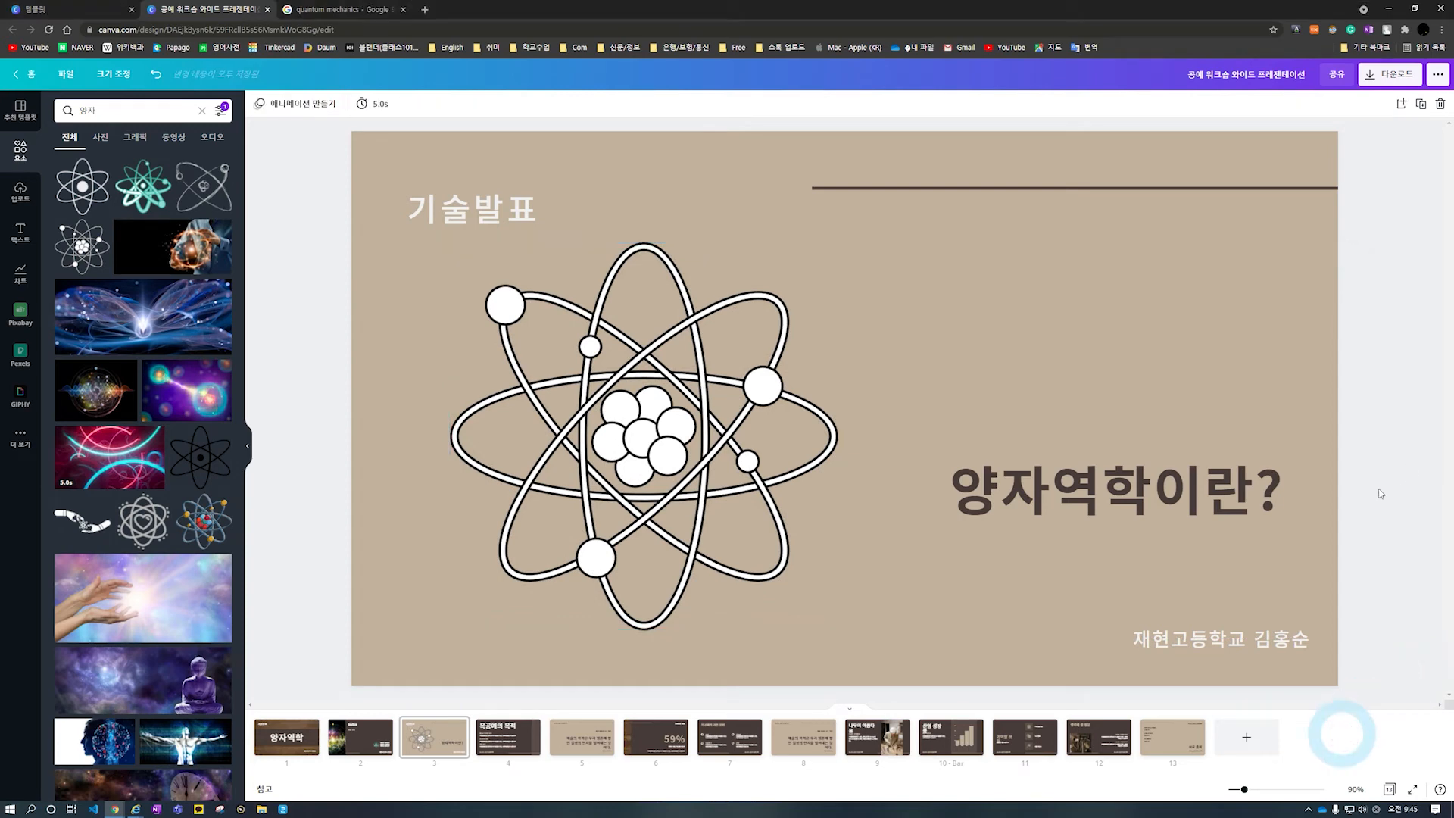
# Duplicate slide 3 twice
pyautogui.click(433, 745)
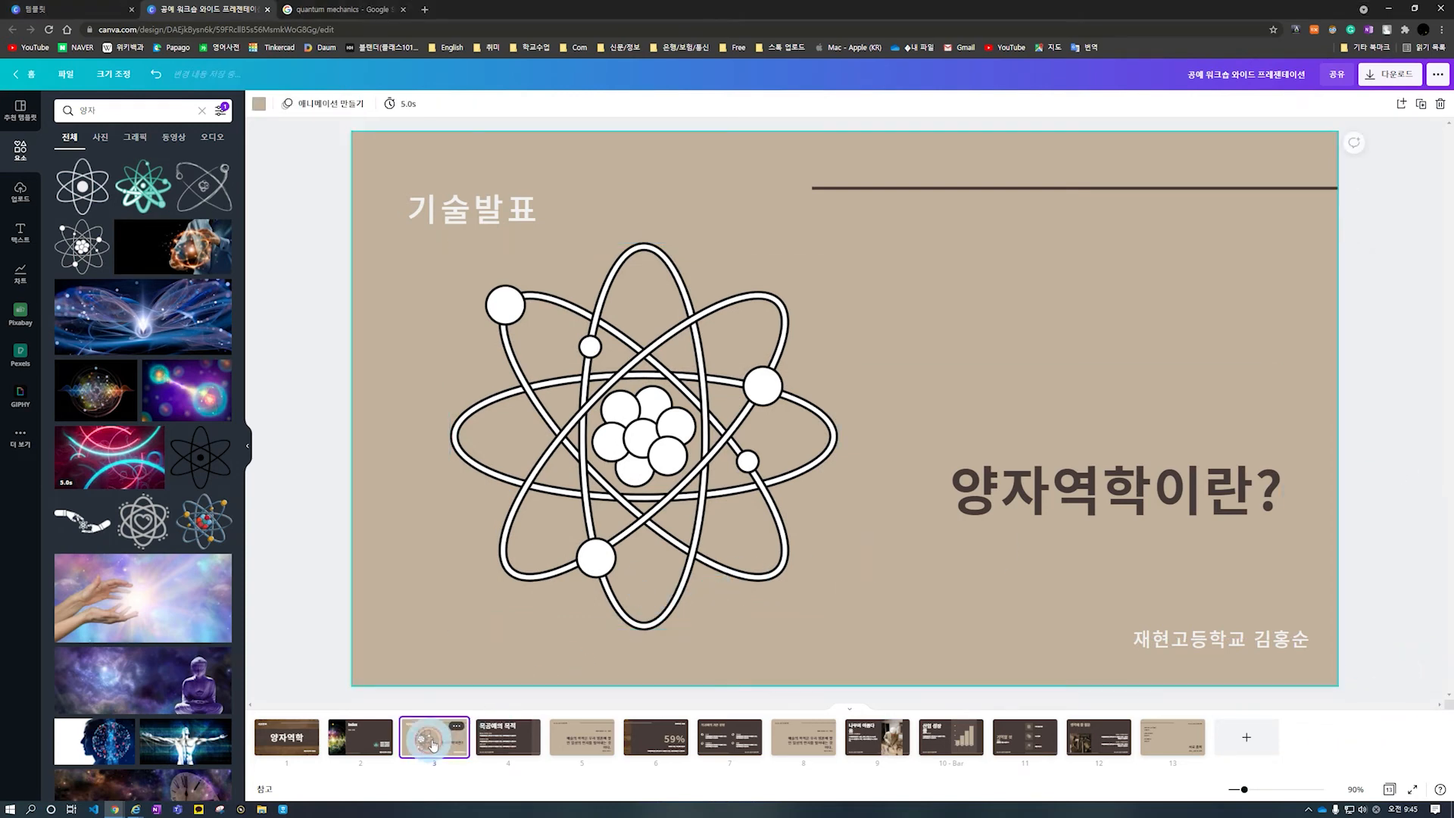
pyautogui.hotkey('ctrl', 'd')
pyautogui.hotkey('ctrl', 'd')
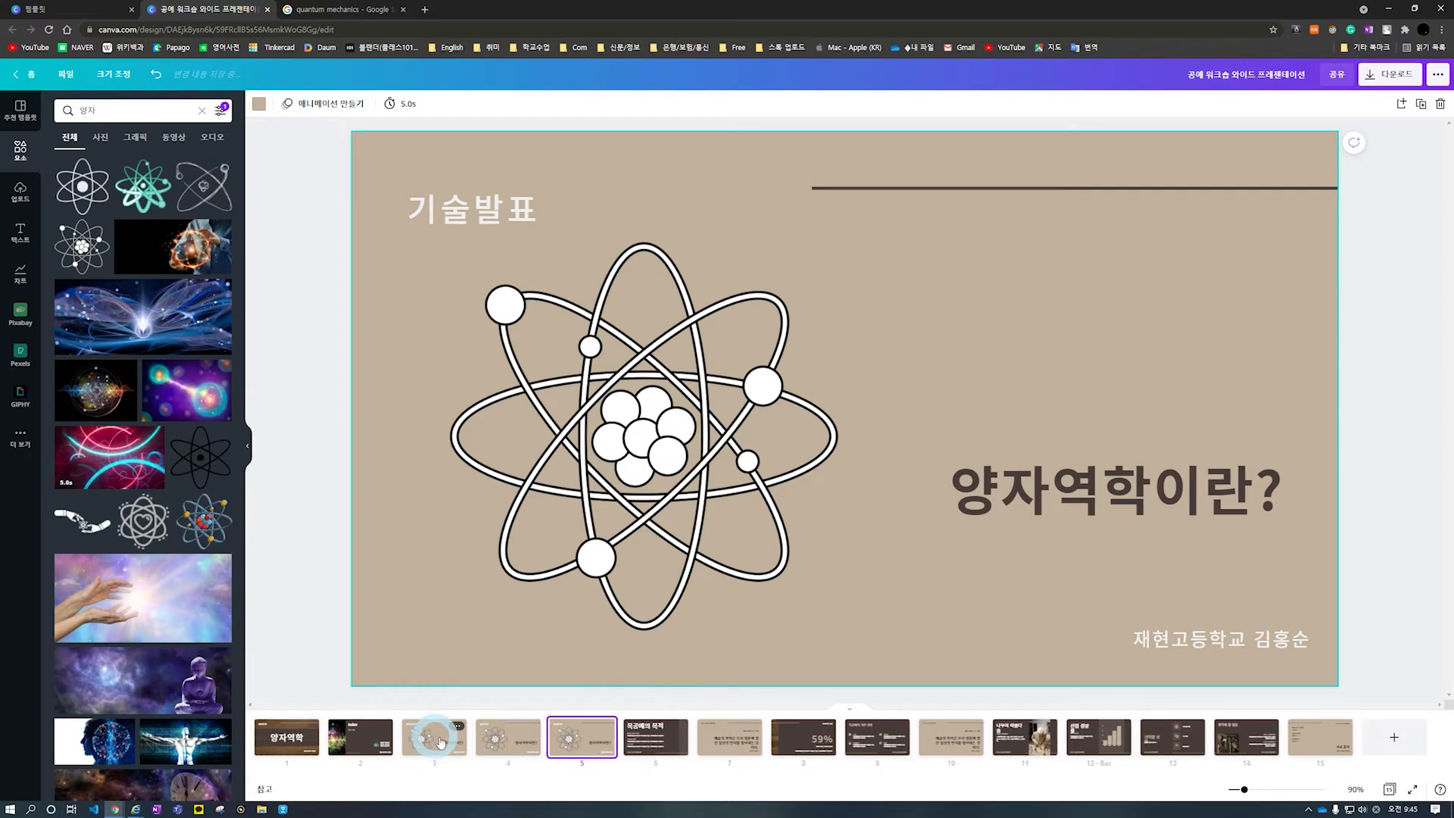
# Delete the two remaining beige quote slides of the woodworking template
pyautogui.click(733, 748)
pyautogui.press('Delete')
pyautogui.click(876, 746)
pyautogui.press('Delete')
# Change the title on slide 4 to 양자 도약이란?
pyautogui.click(519, 745)
pyautogui.click(992, 464)
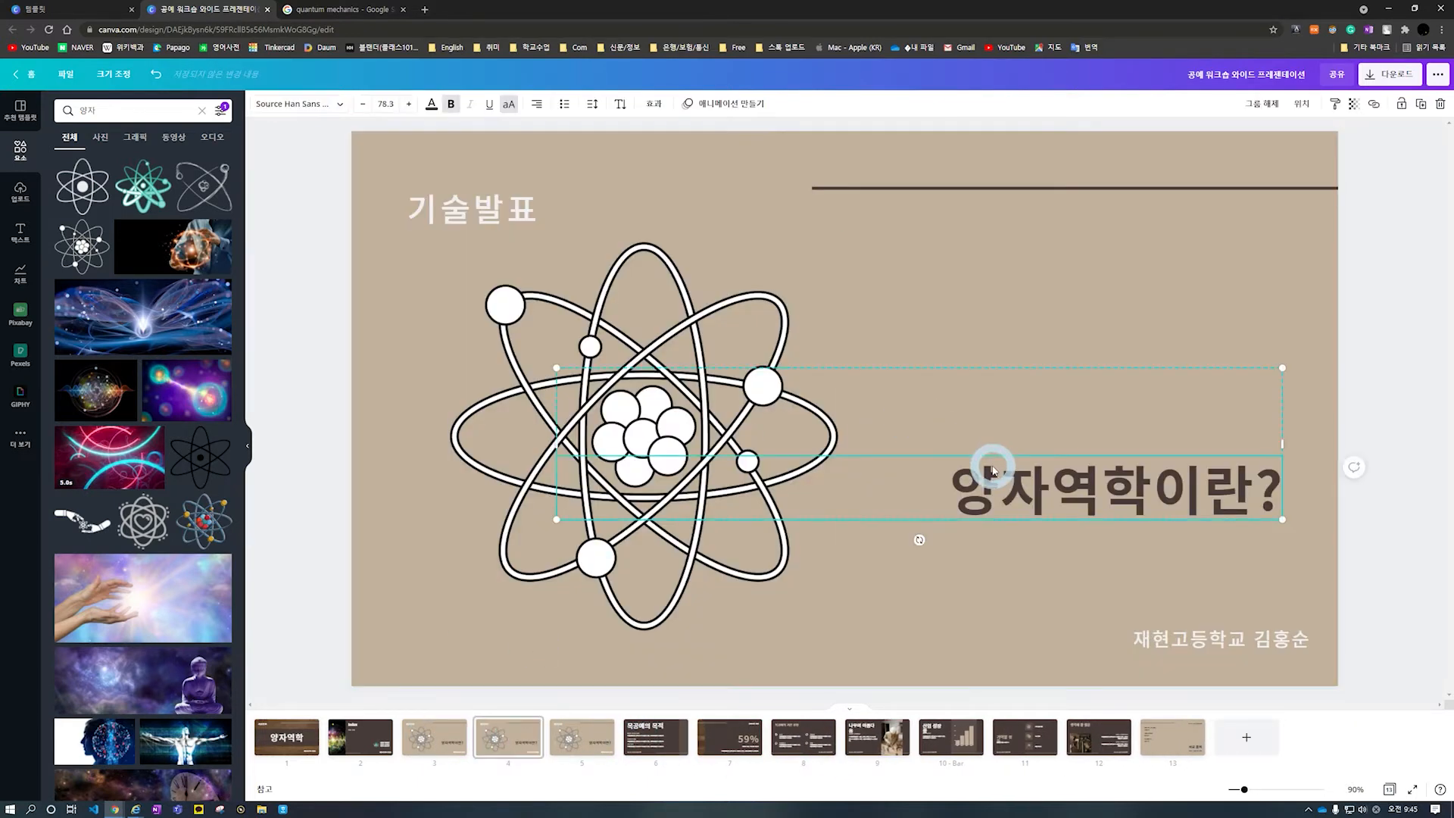
pyautogui.moveTo(961, 490); pyautogui.dragTo(1256, 509)
pyautogui.write('양자 도아')
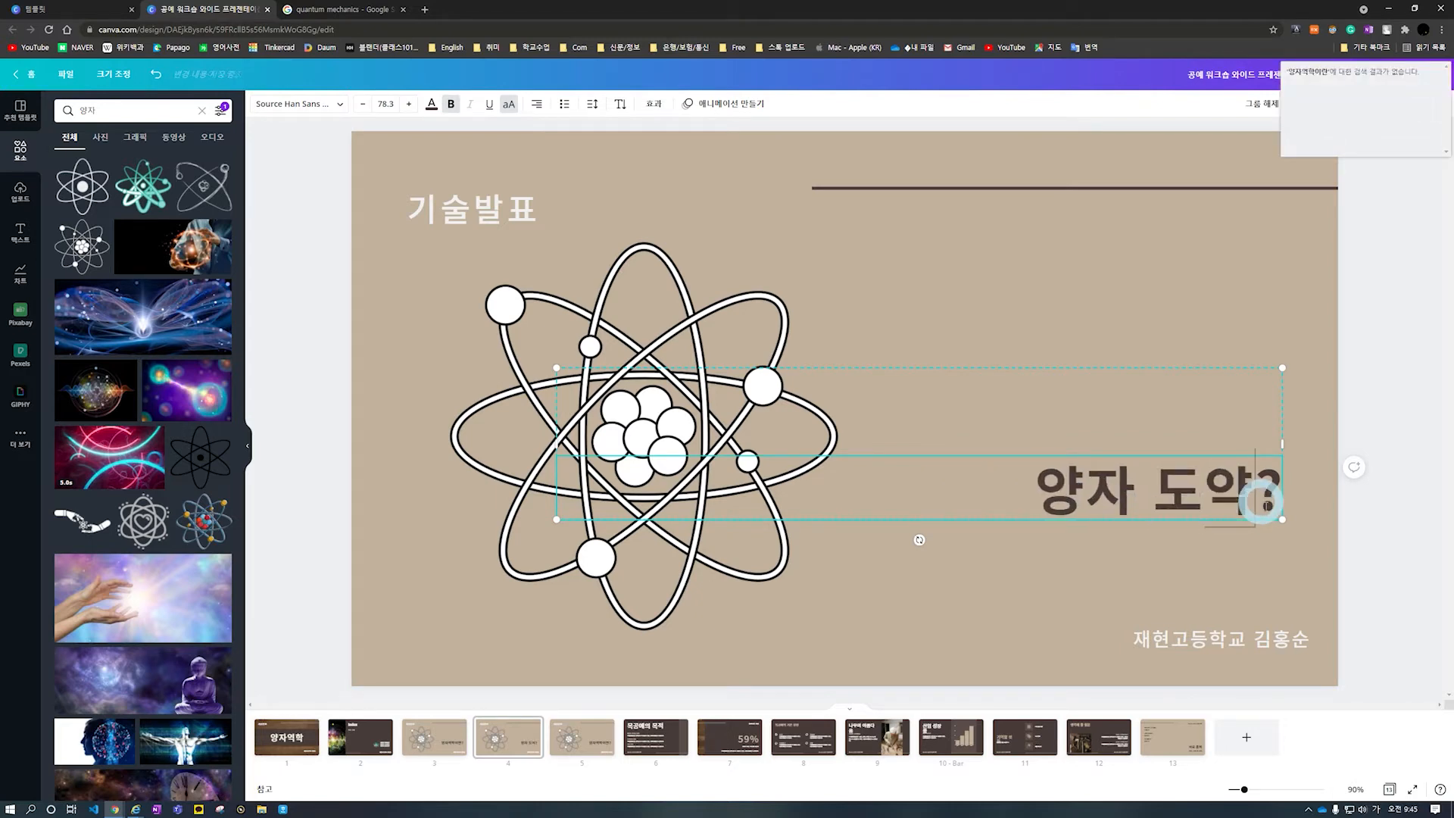
pyautogui.write('이란')
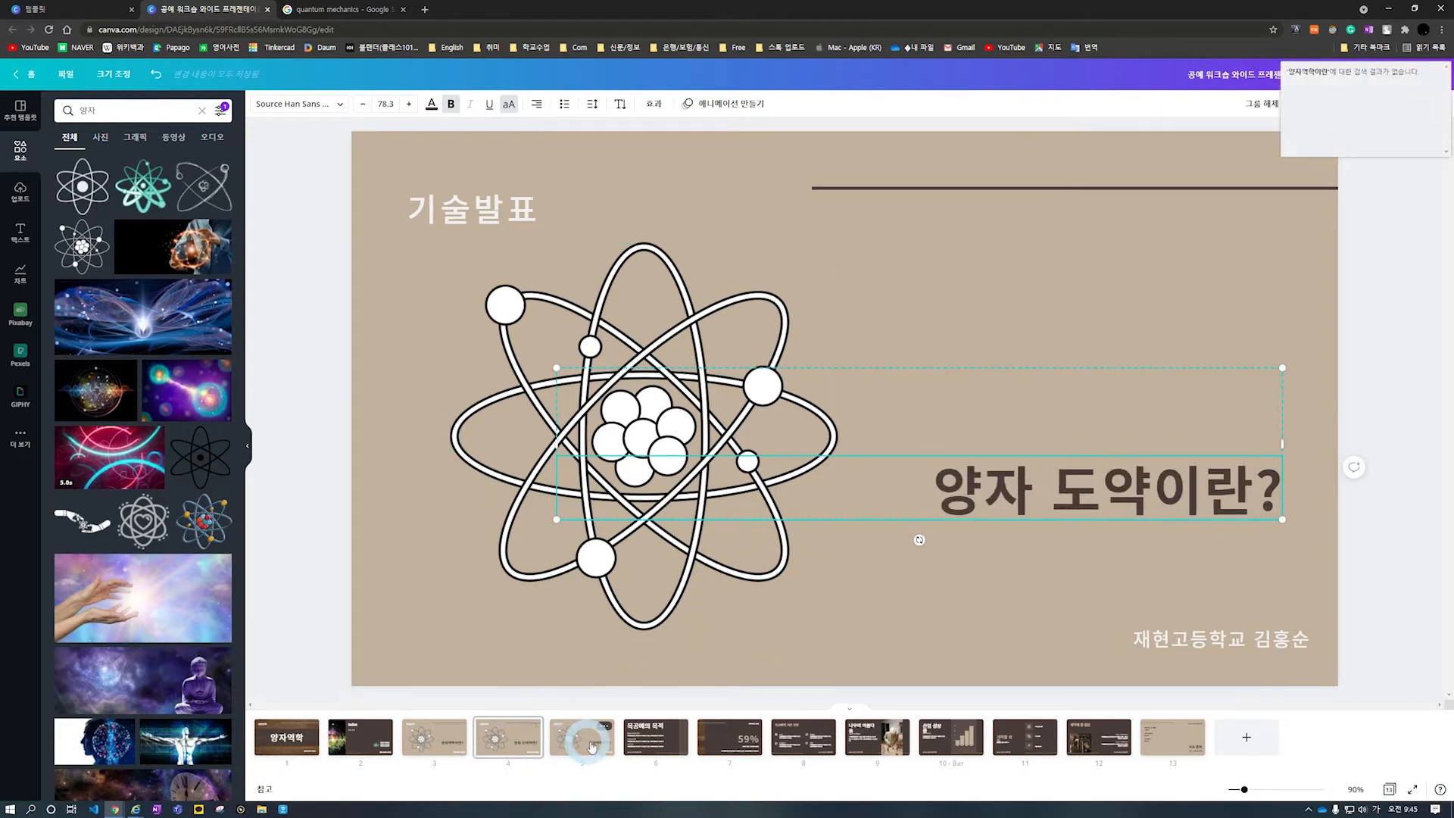
# Change the title on slide 5 to 양자 컴퓨터란?
pyautogui.click(591, 746)
pyautogui.click(1028, 492)
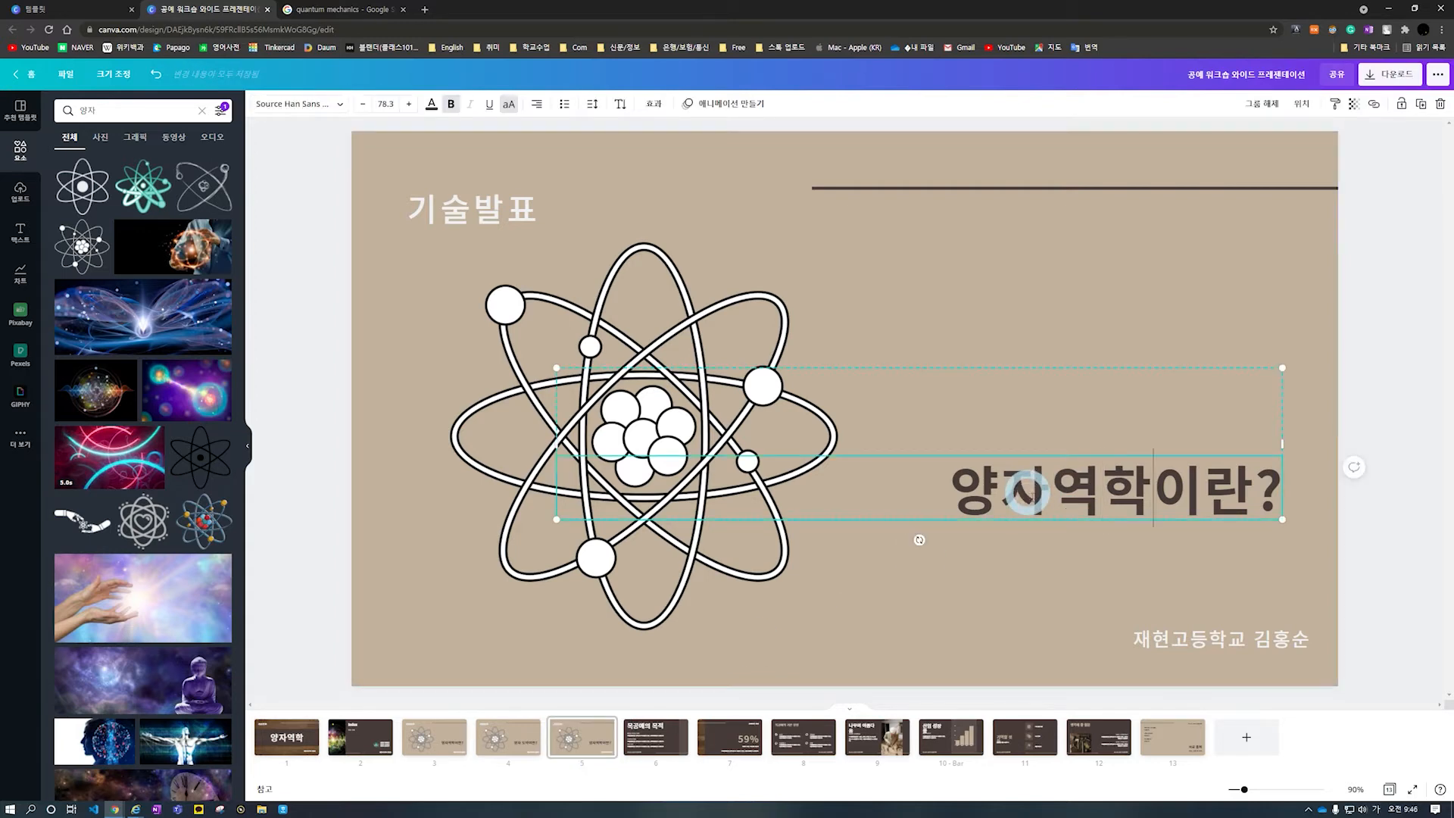
pyautogui.press('BackSpace')
pyautogui.press('BackSpace')
pyautogui.press('BackSpace')
pyautogui.write('양자 컴퓨터')
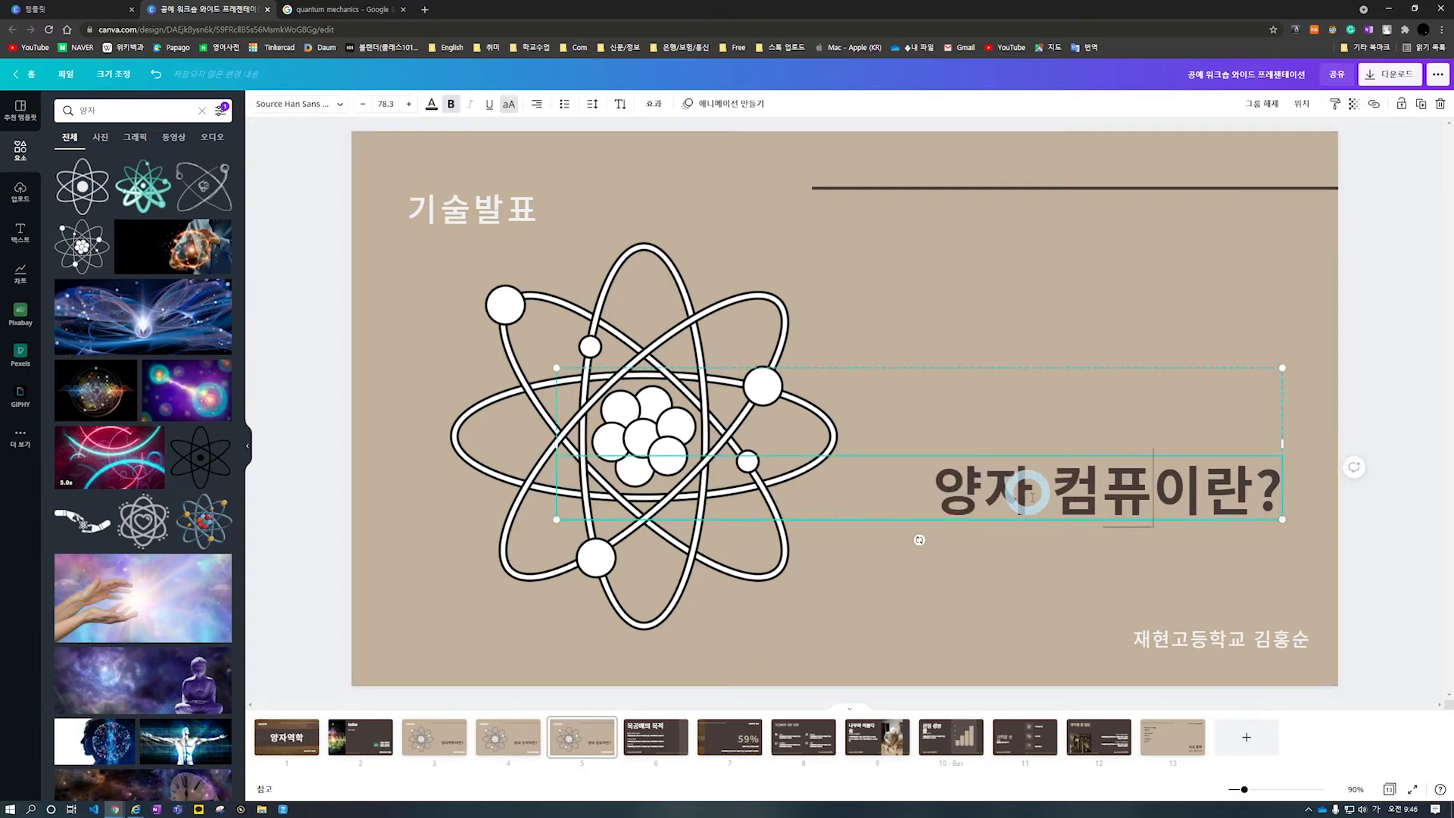
pyautogui.click(1197, 488)
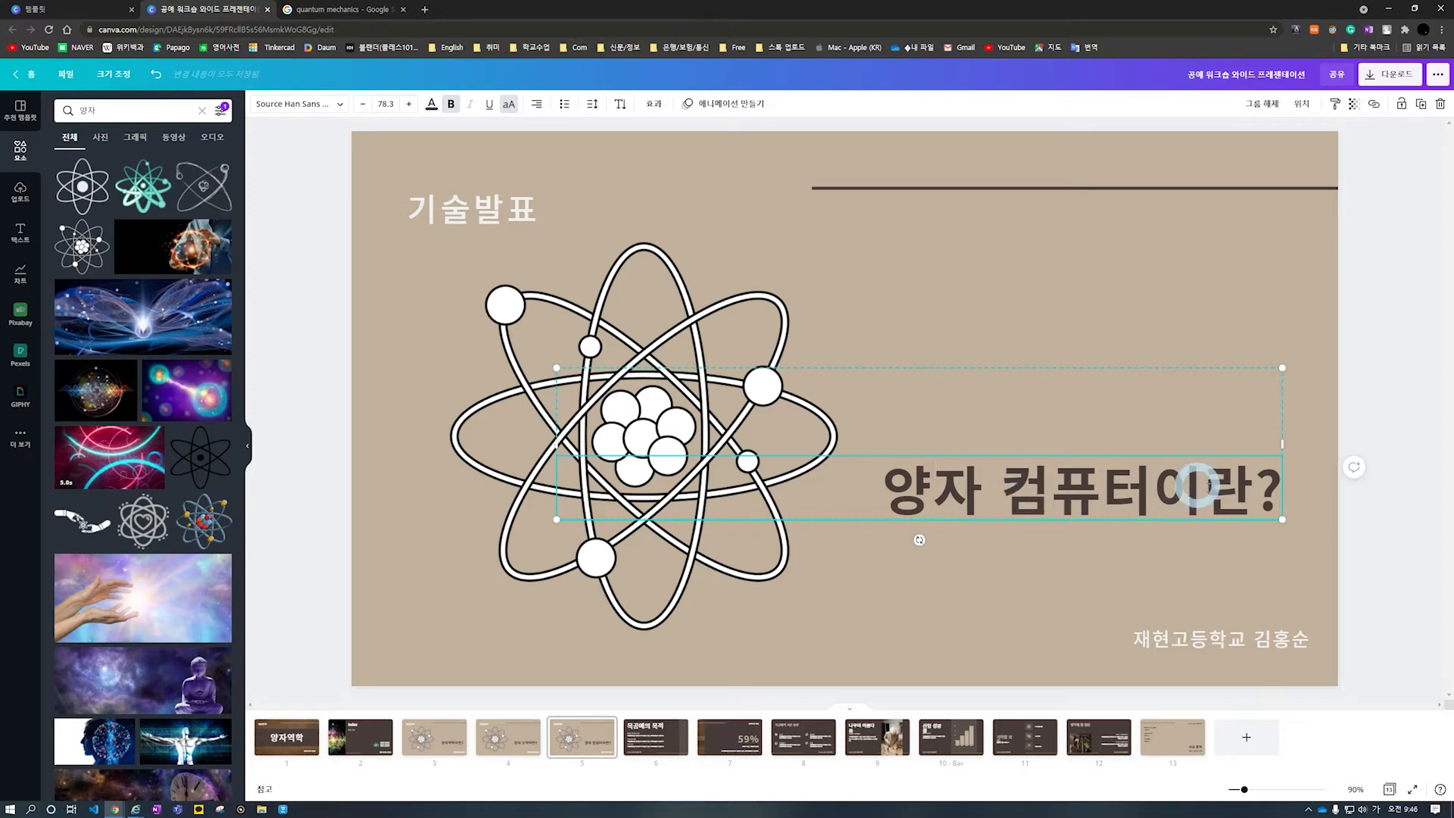
pyautogui.press('BackSpace')
pyautogui.click(1096, 601)
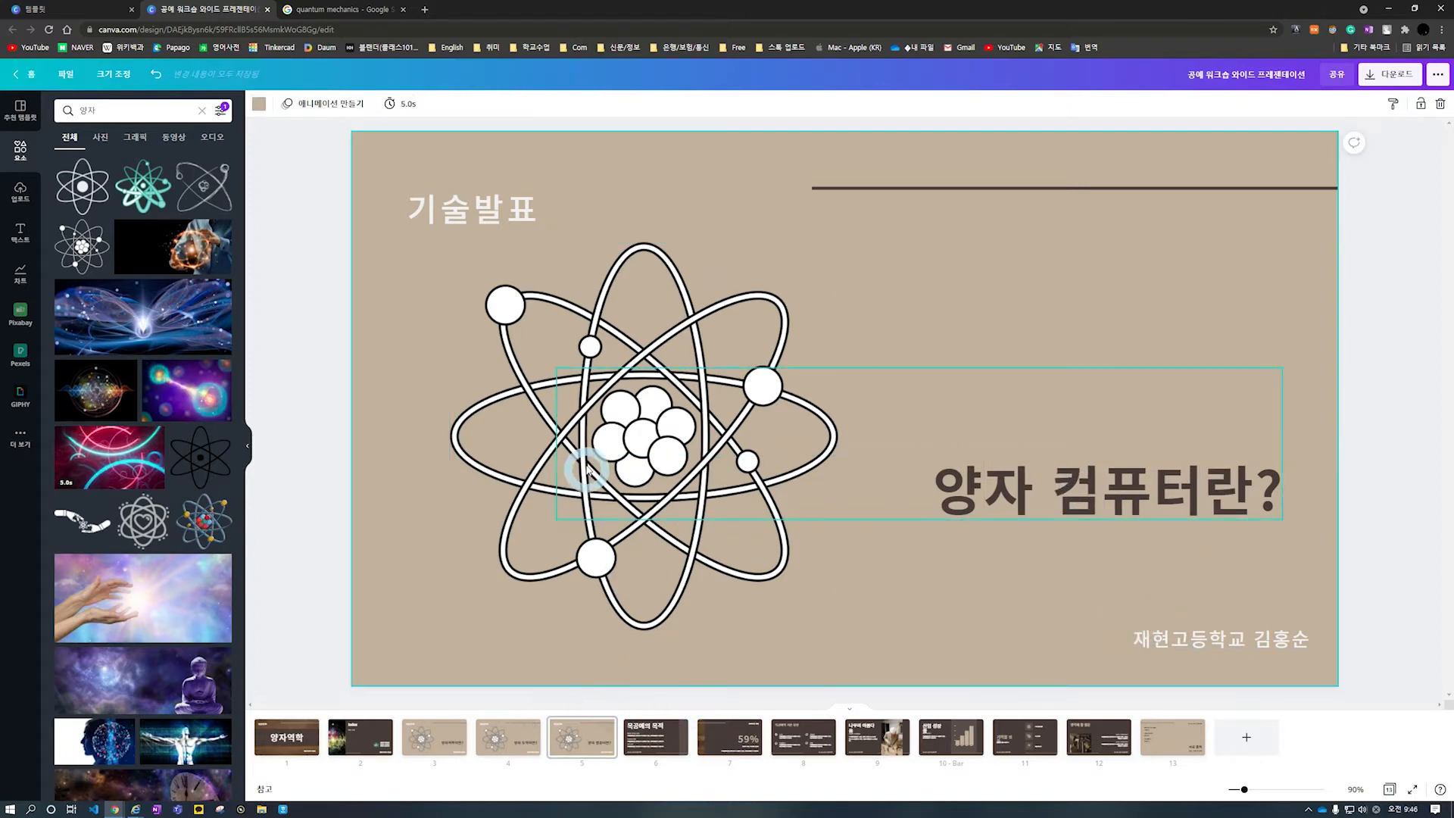
# Search the elements for 컴퓨터
pyautogui.doubleClick(87, 111)
pyautogui.write('컴퓨터')
pyautogui.press('Return')
# Delete the atom graphic from slide 5 and narrow the title's text box that overlaps it
pyautogui.click(408, 288)
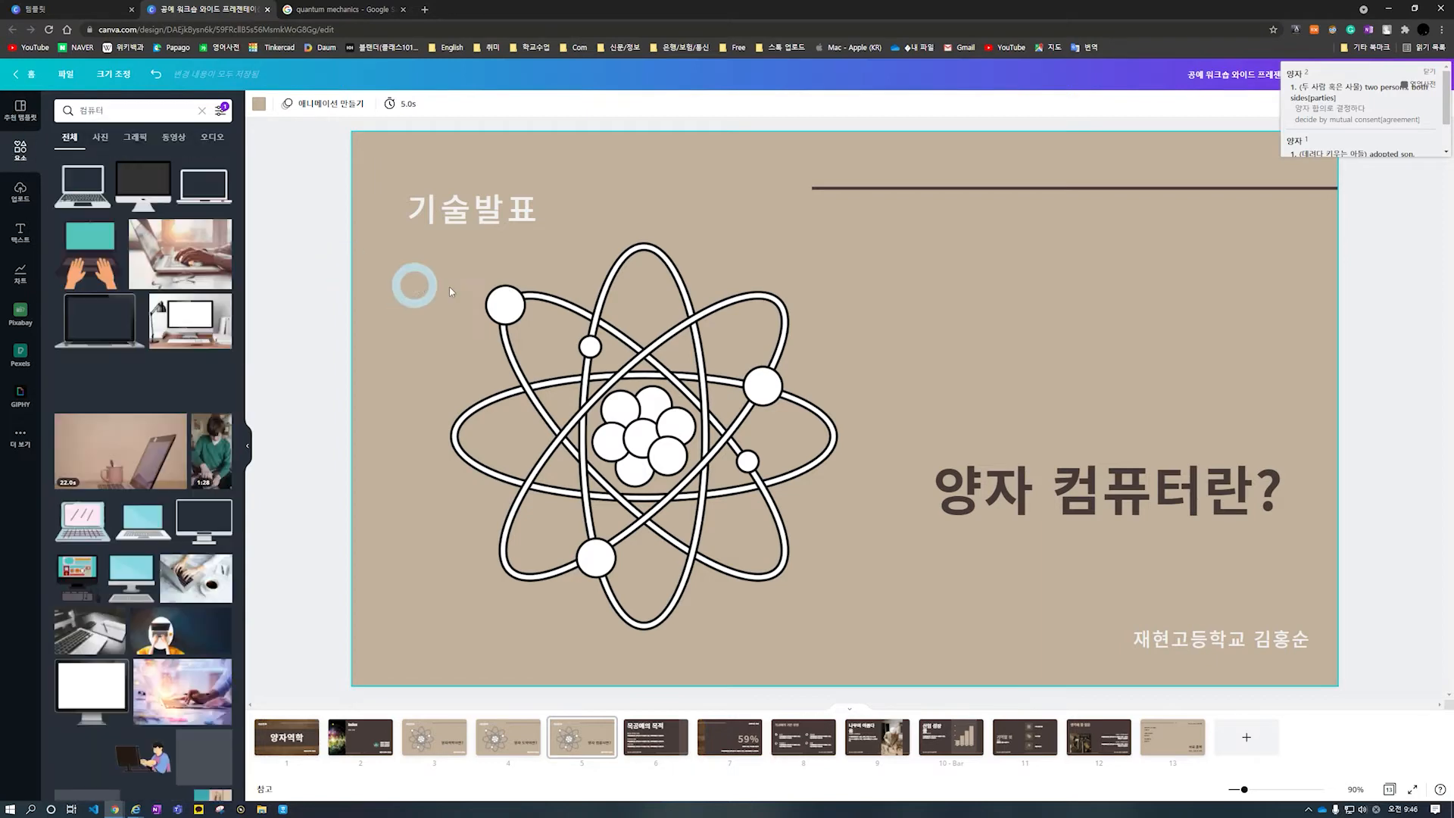
pyautogui.click(611, 449)
pyautogui.click(590, 346)
pyautogui.press('Delete')
pyautogui.click(607, 417)
pyautogui.moveTo(558, 443); pyautogui.dragTo(924, 445)
pyautogui.click(276, 400)
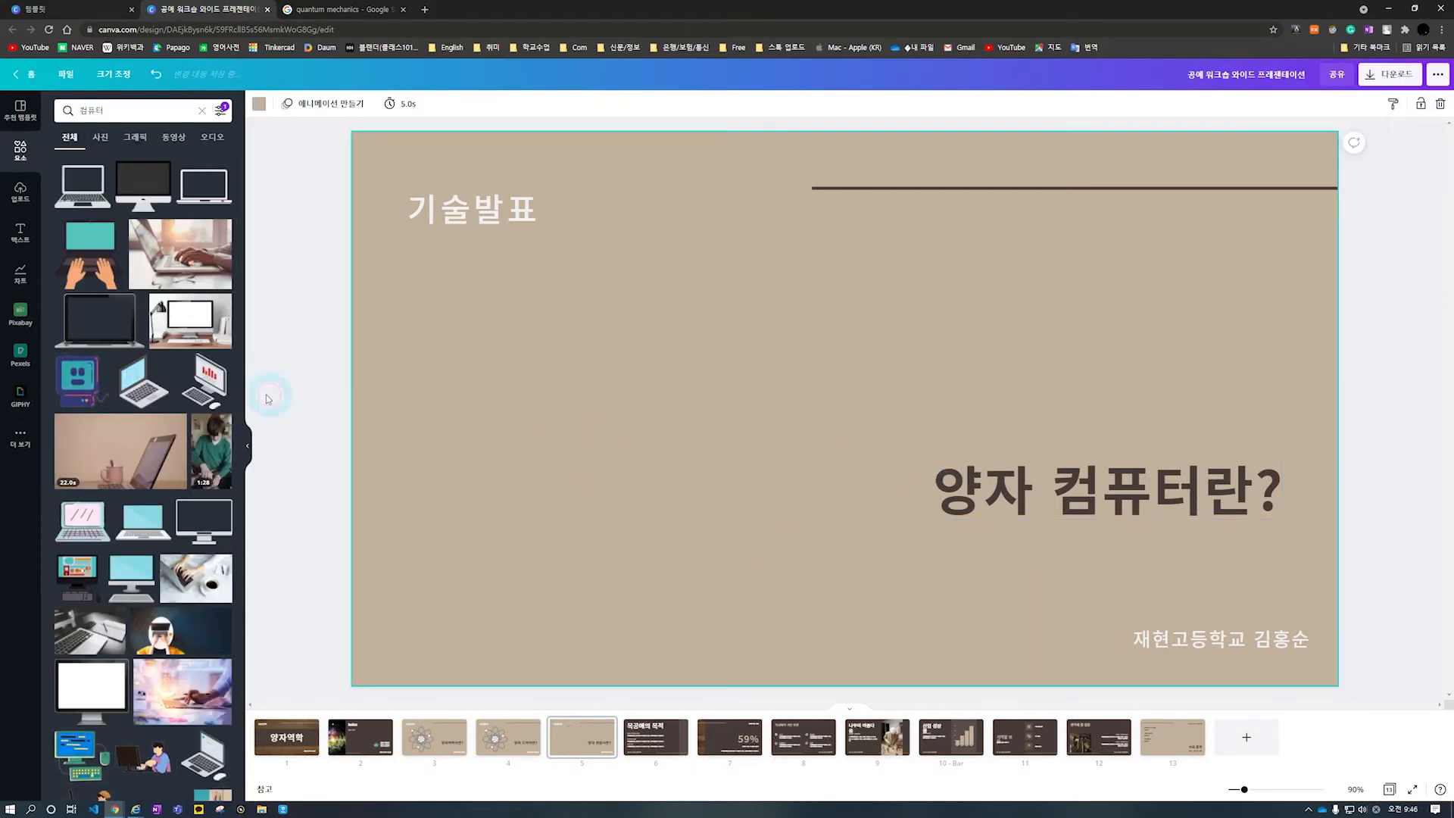
# Add the animated laptop-and-mouse graphic to slide 5, scaled down and placed beside the 양자 컴퓨터란? title
pyautogui.scroll(-4, 153, 533)
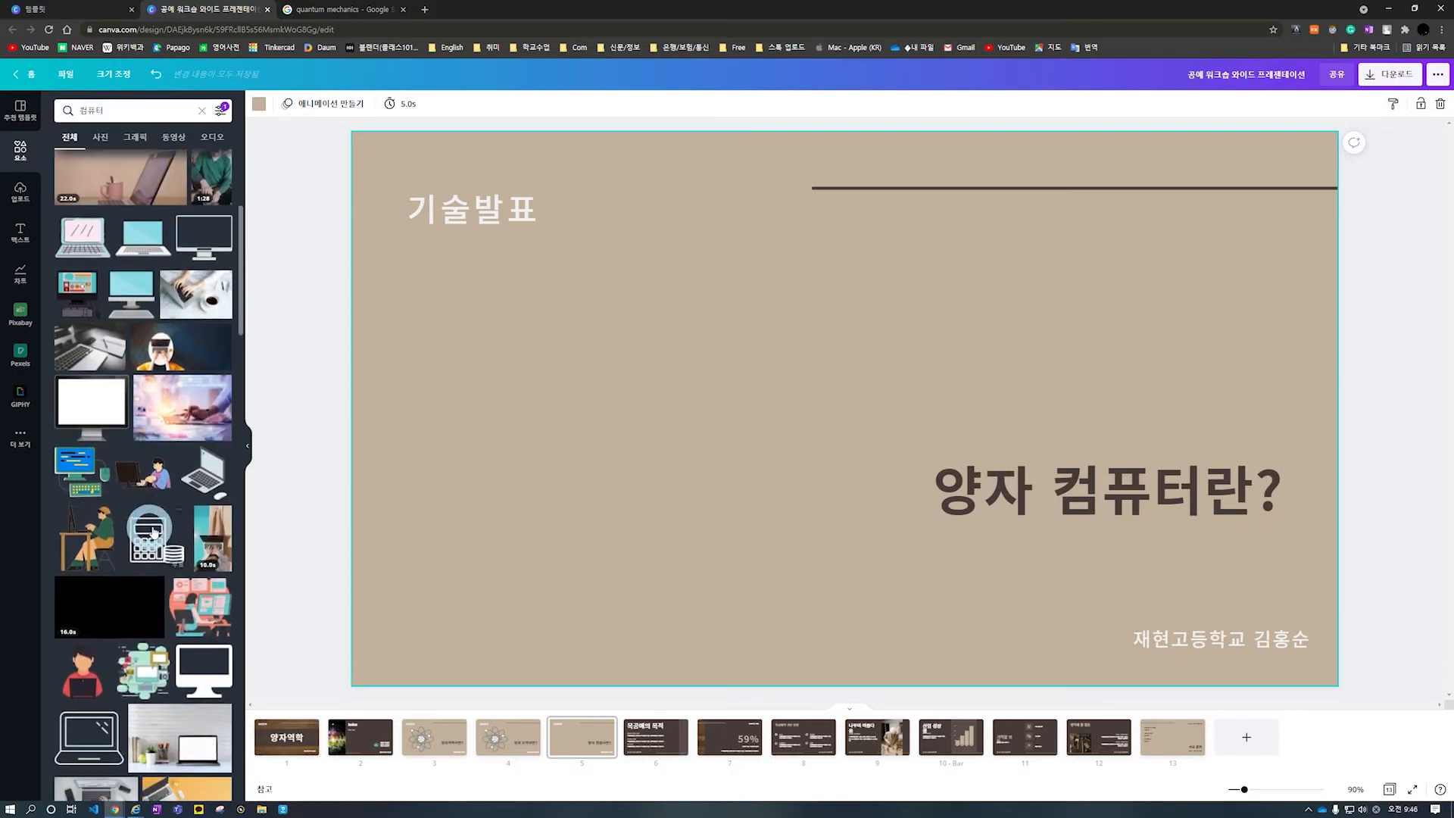
pyautogui.click(203, 471)
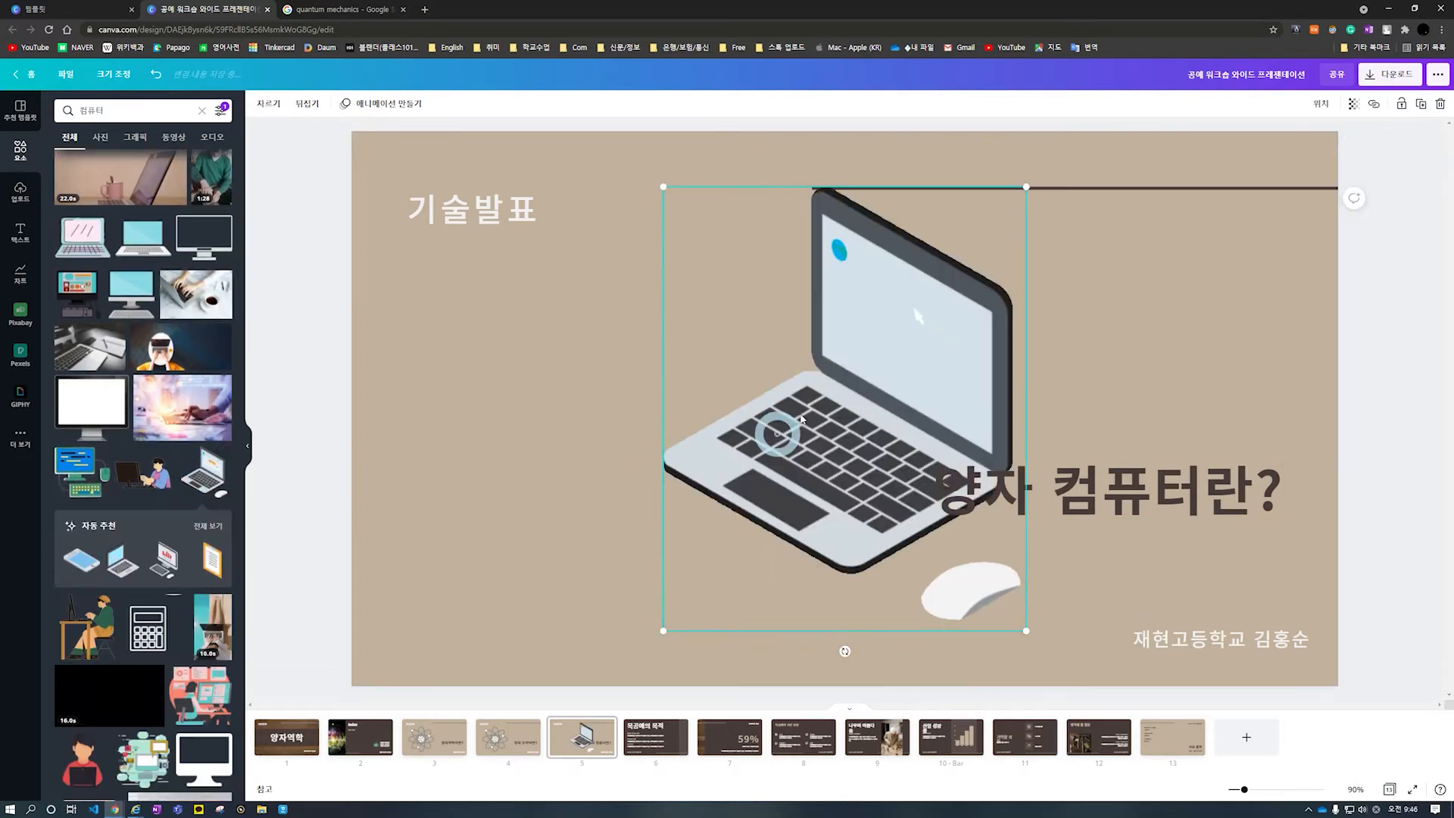
pyautogui.moveTo(848, 417); pyautogui.dragTo(653, 474)
pyautogui.moveTo(832, 244); pyautogui.dragTo(870, 295)
pyautogui.moveTo(682, 398); pyautogui.dragTo(743, 386)
pyautogui.click(1363, 666)
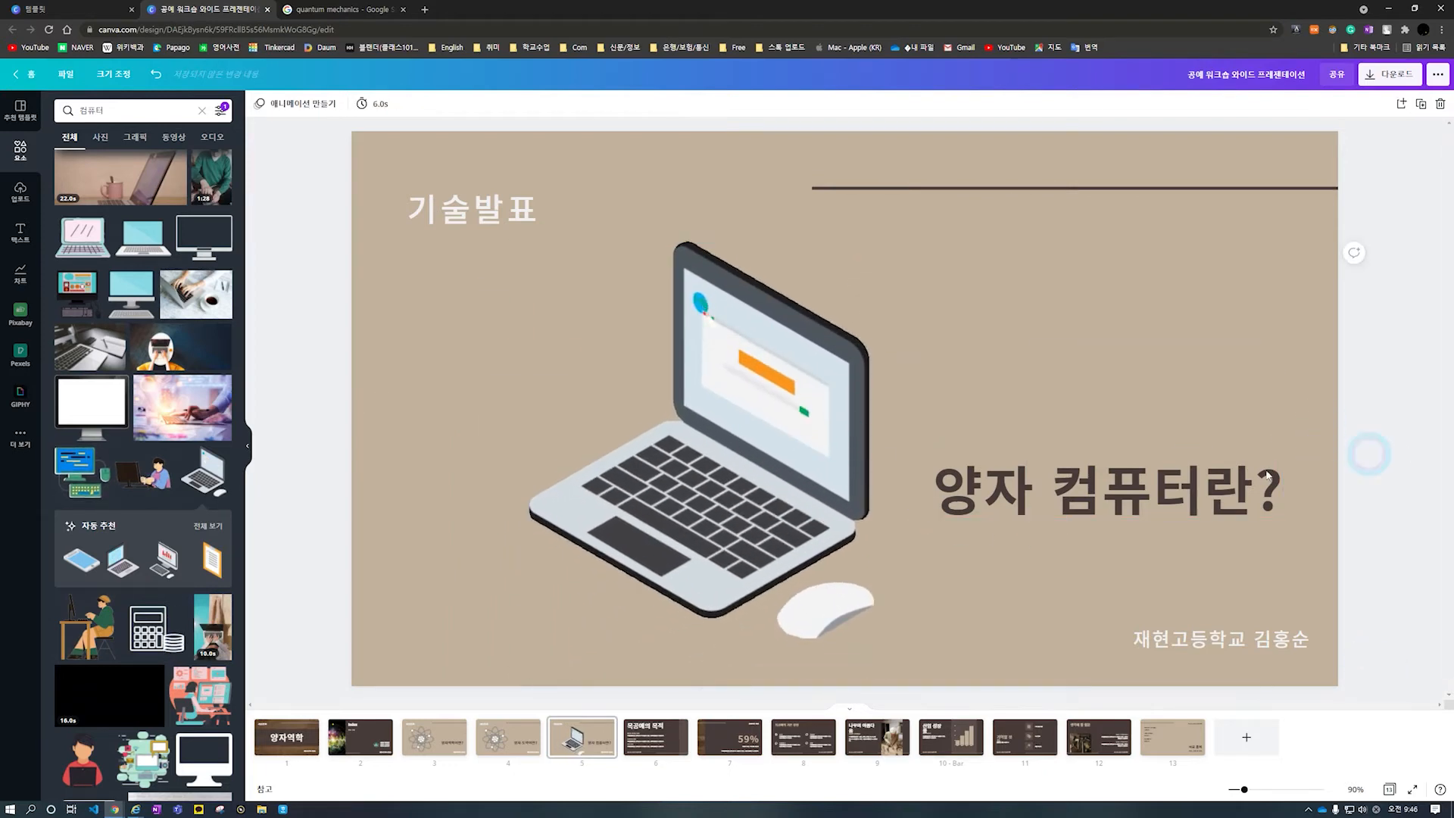
# Review slides 1 through 5 and limit the 컴퓨터 element results to graphics
pyautogui.click(280, 733)
pyautogui.press('pagedown')
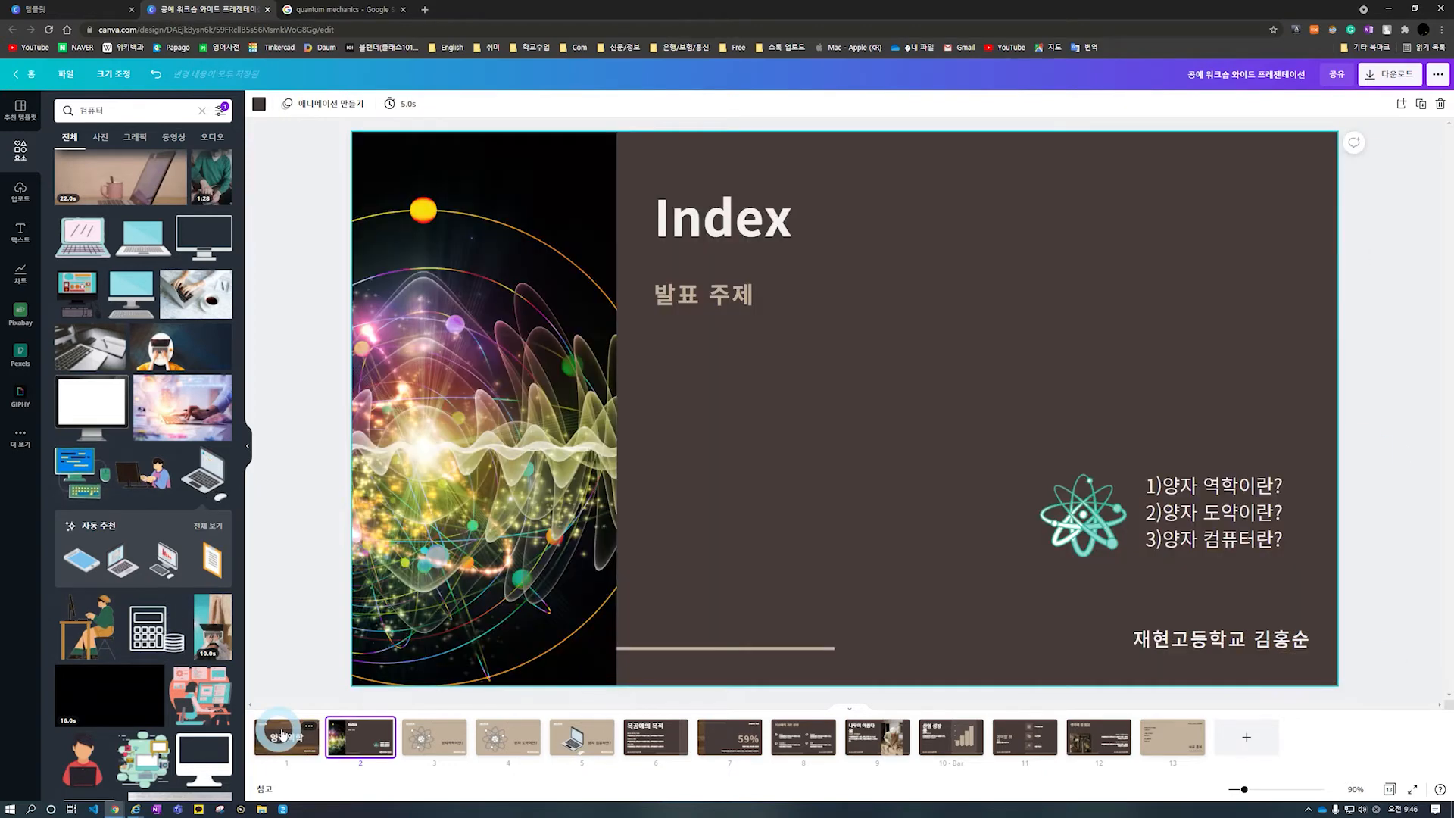
pyautogui.press('pagedown')
pyautogui.press('pagedown')
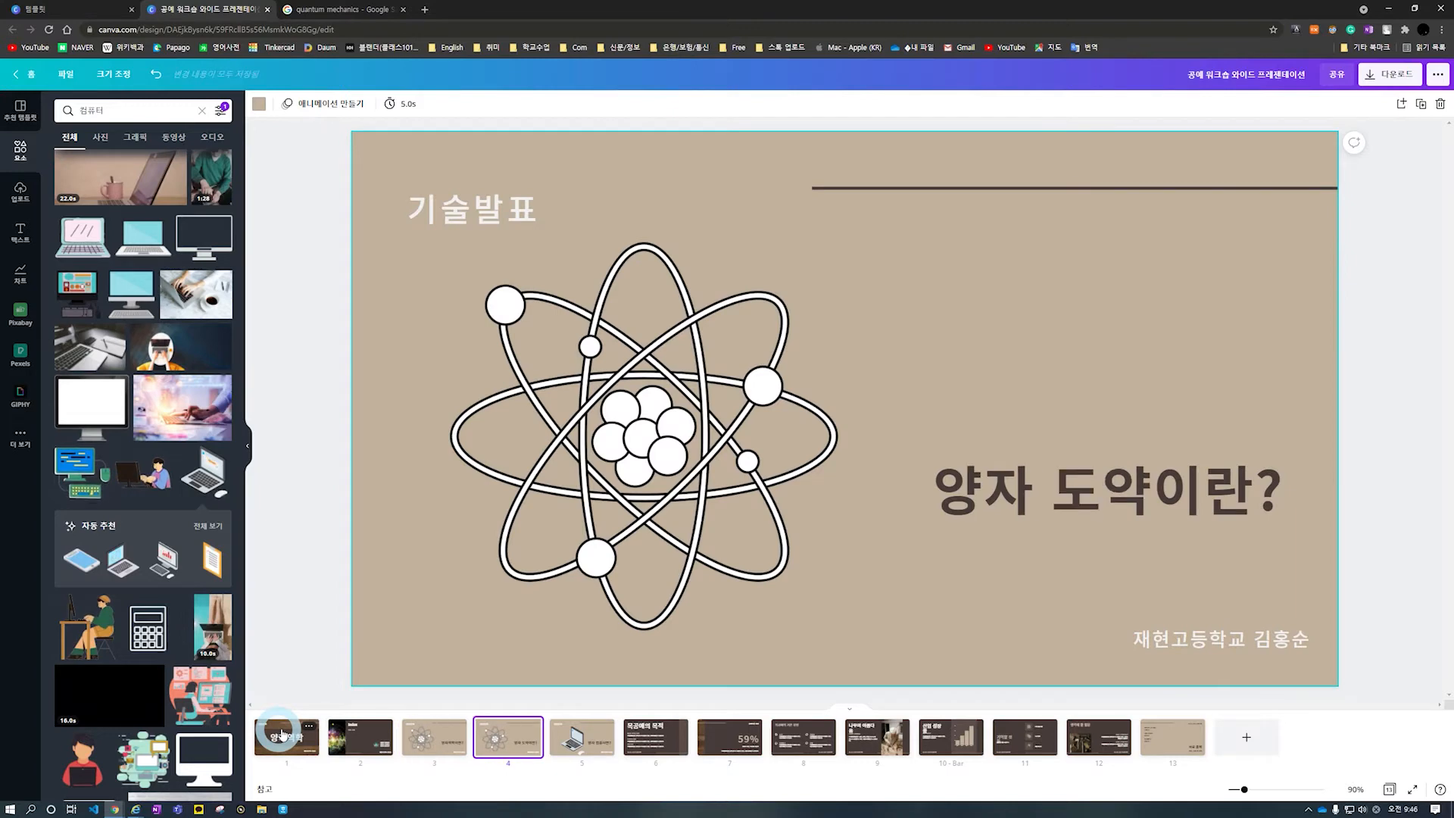
pyautogui.press('pagedown')
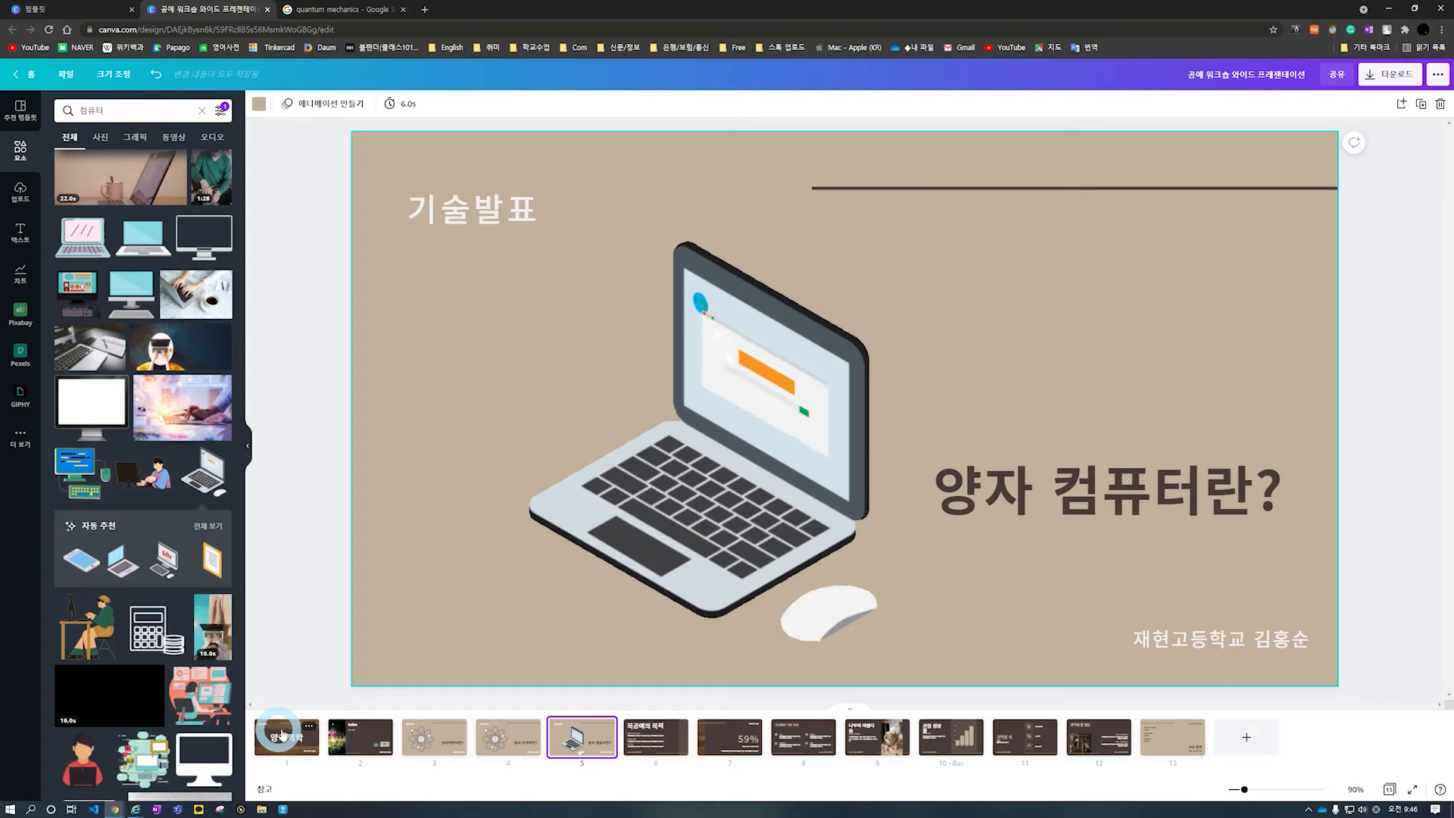
pyautogui.click(135, 137)
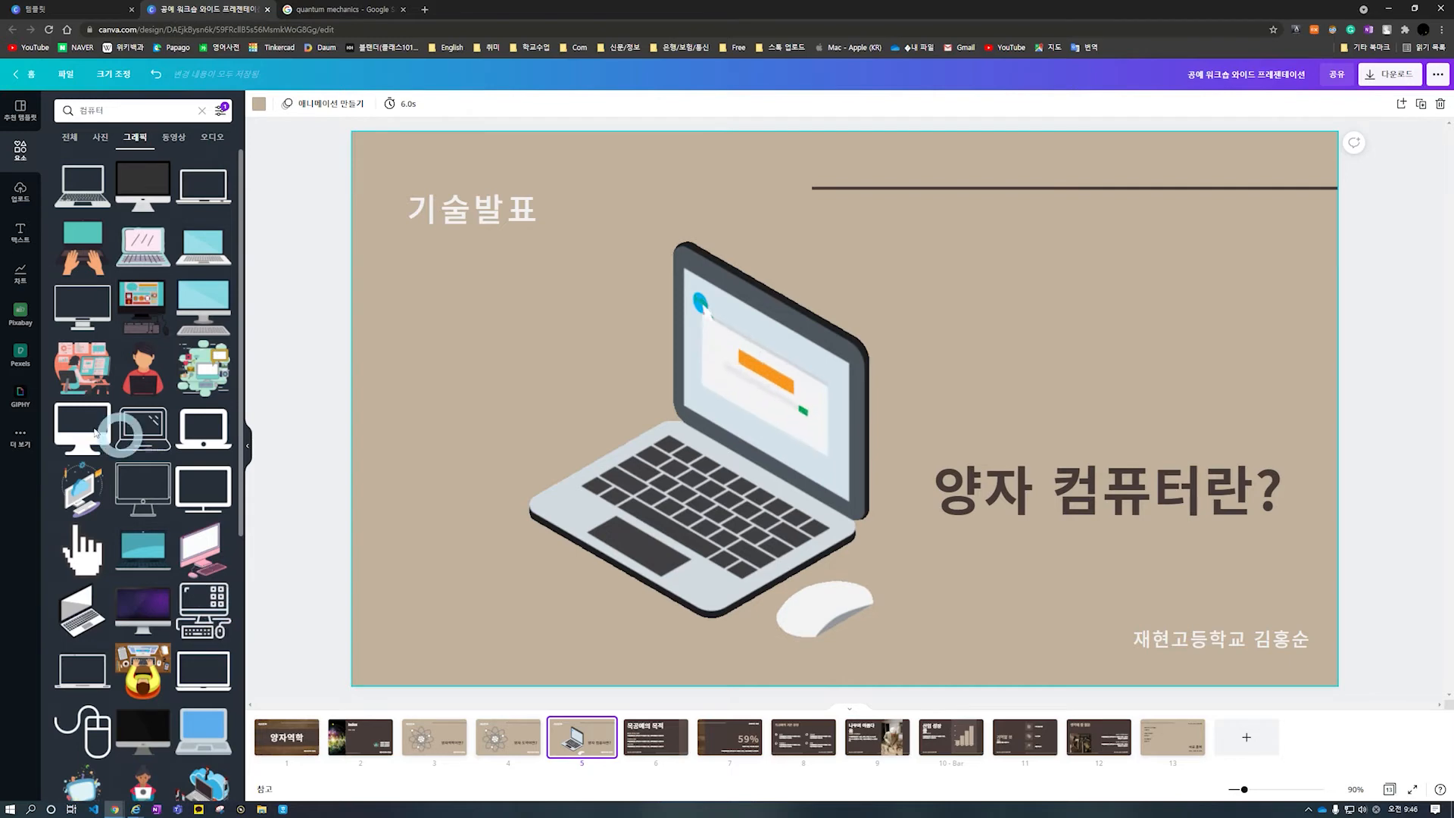
# Search Google for pexel in a new browser tab and open the Pexels stock photo site
pyautogui.click(424, 9)
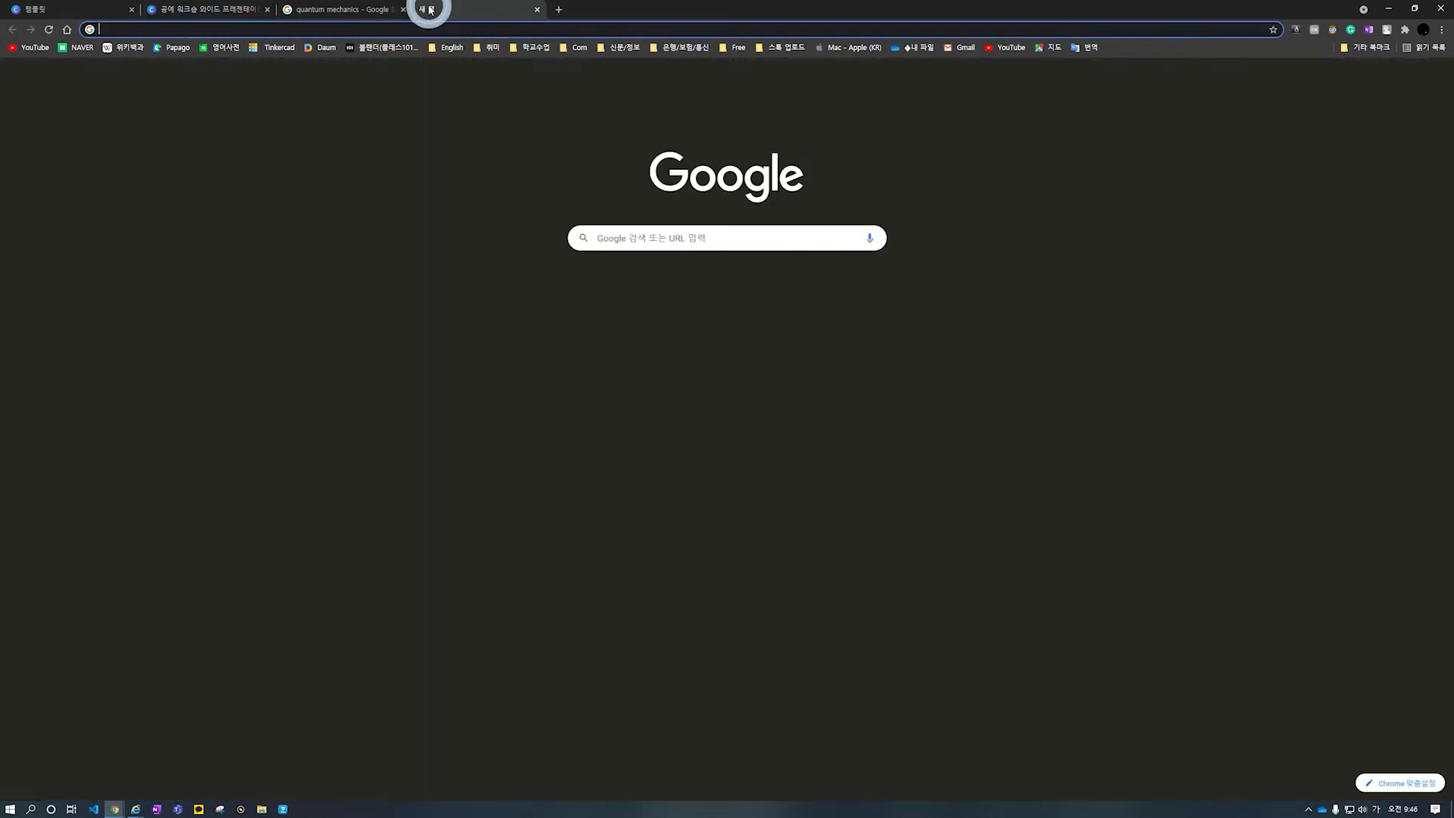
pyautogui.click(644, 243)
pyautogui.write('pexel')
pyautogui.press('Return')
pyautogui.click(182, 181)
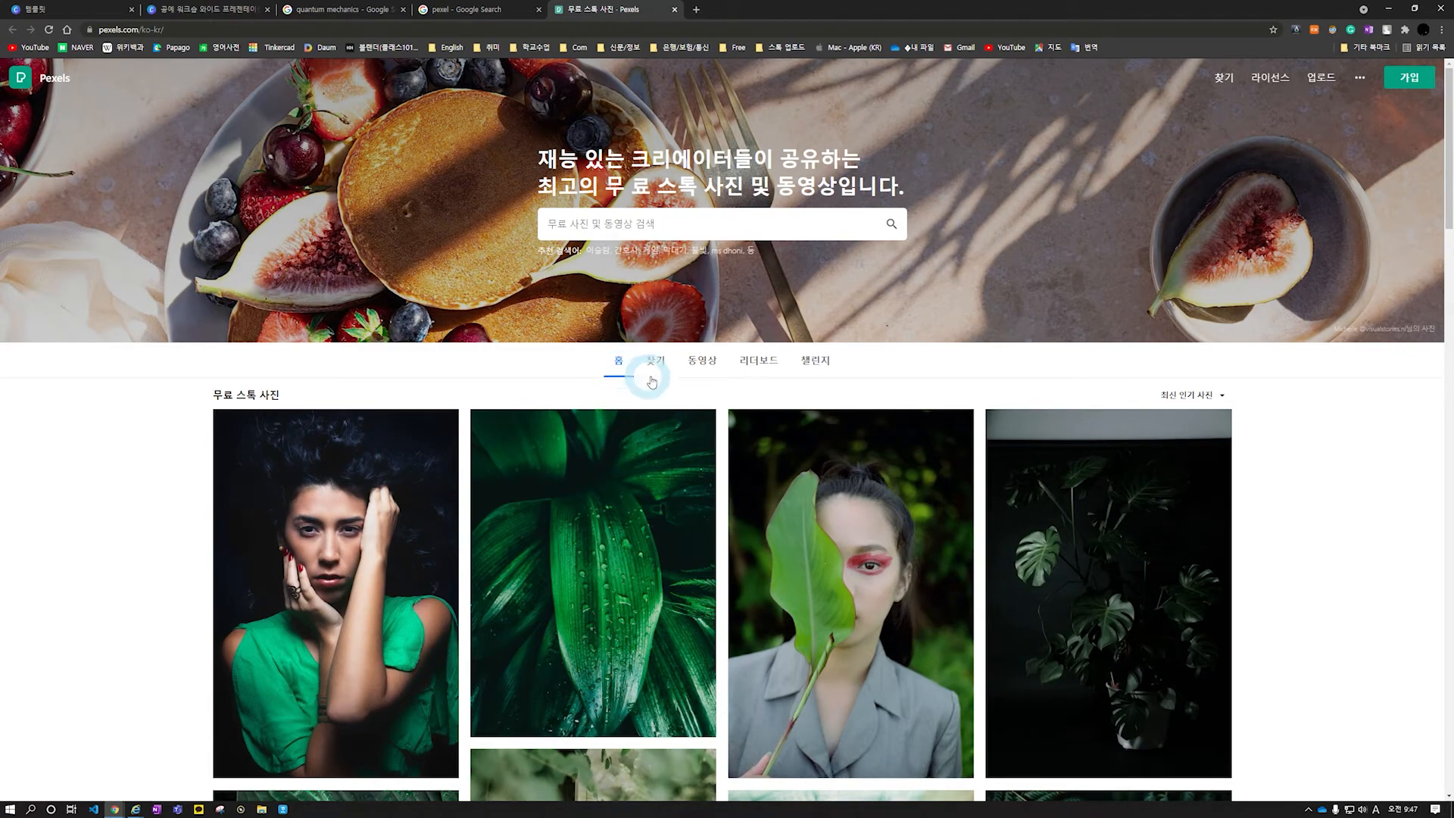
# Back in Canva, reorder the slides: 목공예의 목적 to position 4, the four-block text slide to 6, the photo slide to 8
pyautogui.click(203, 10)
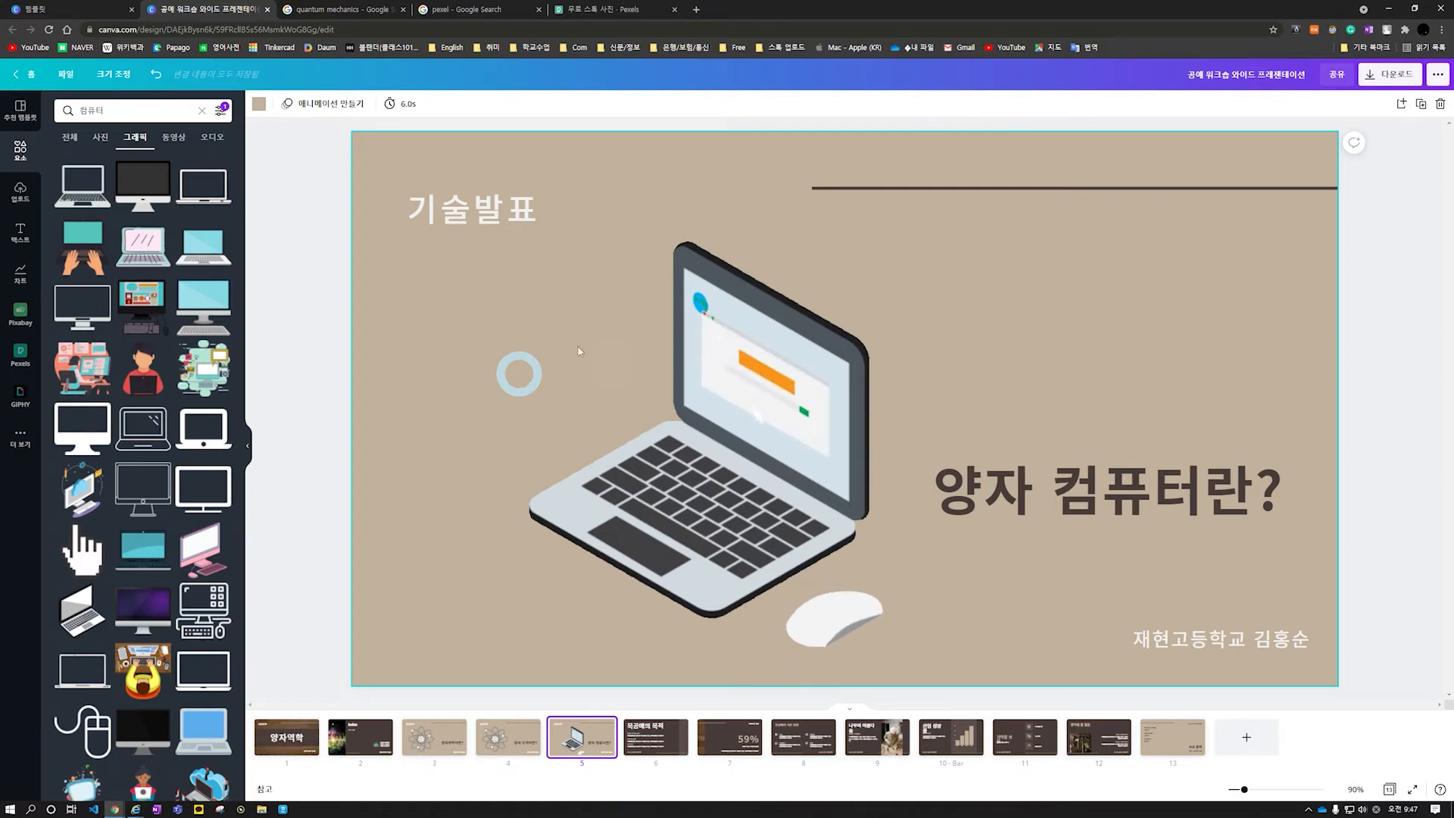
pyautogui.click(680, 749)
pyautogui.moveTo(678, 746); pyautogui.dragTo(495, 748)
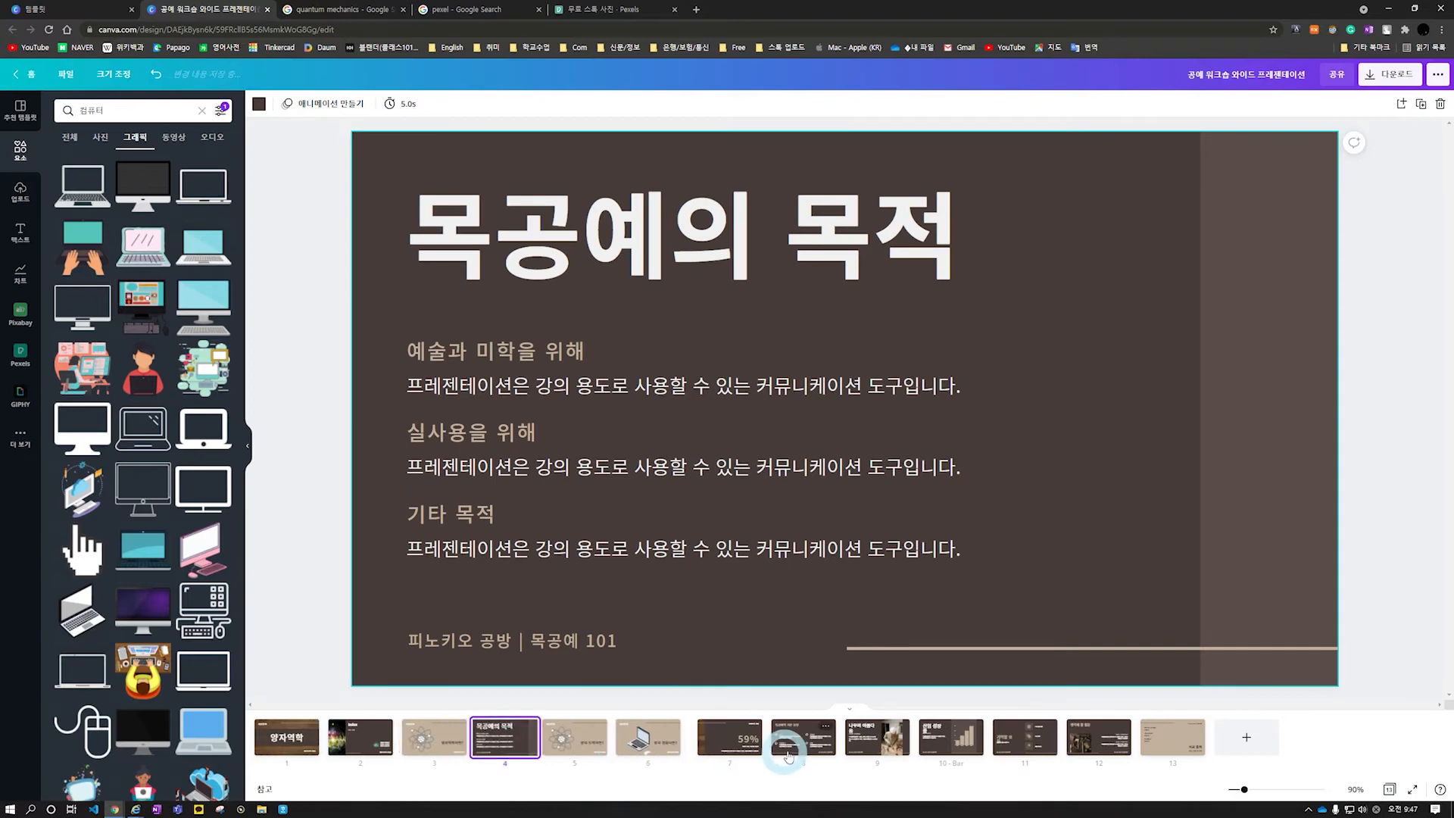
pyautogui.moveTo(811, 747); pyautogui.dragTo(633, 752)
pyautogui.moveTo(897, 739); pyautogui.dragTo(792, 746)
# Delete the bar chart slide and the two slides after it, between the 59% slide and the 자료 출처 slide
pyautogui.click(881, 740)
pyautogui.click(970, 740)
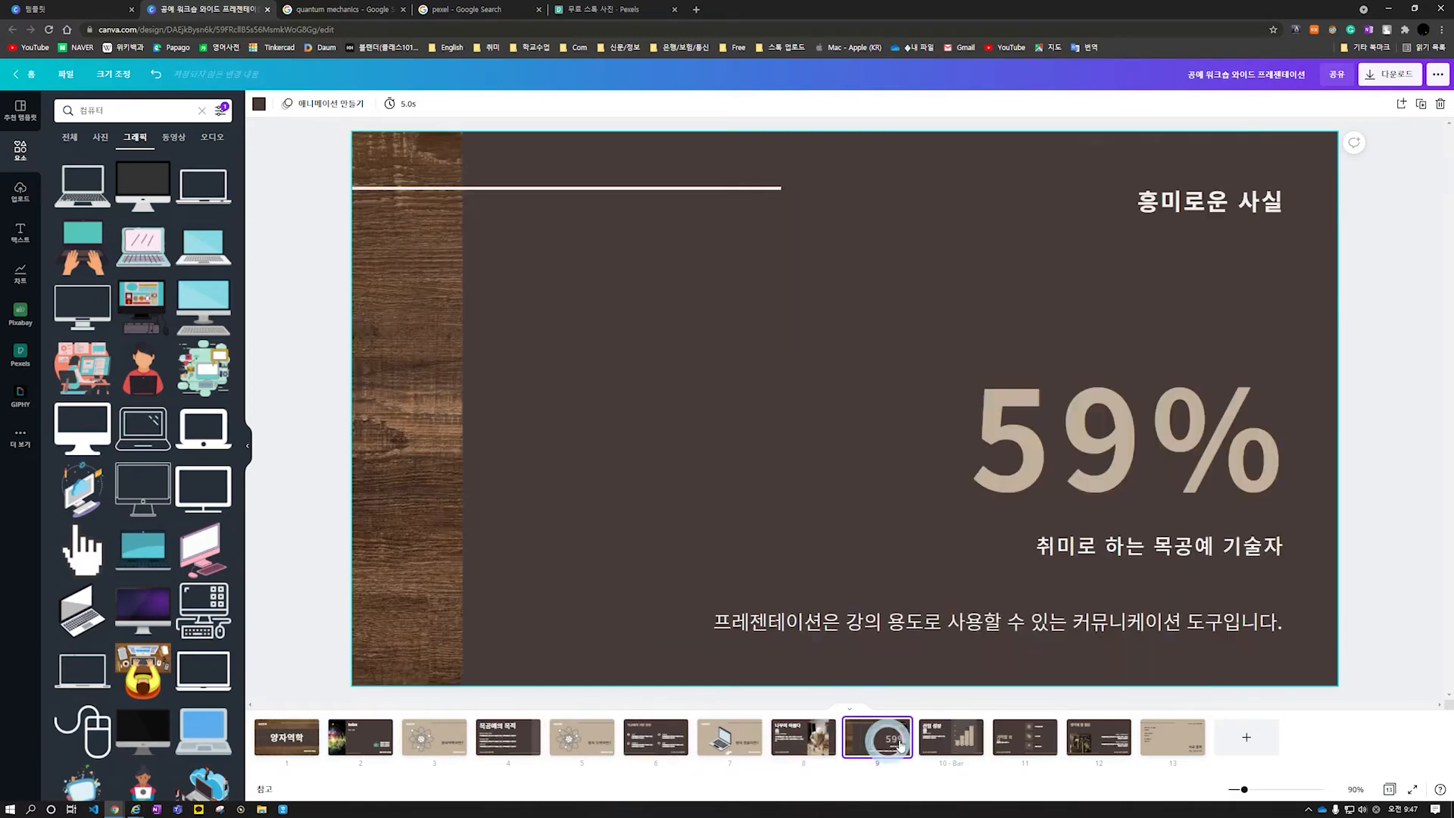
pyautogui.click(1022, 738)
pyautogui.press('Delete')
pyautogui.press('Delete')
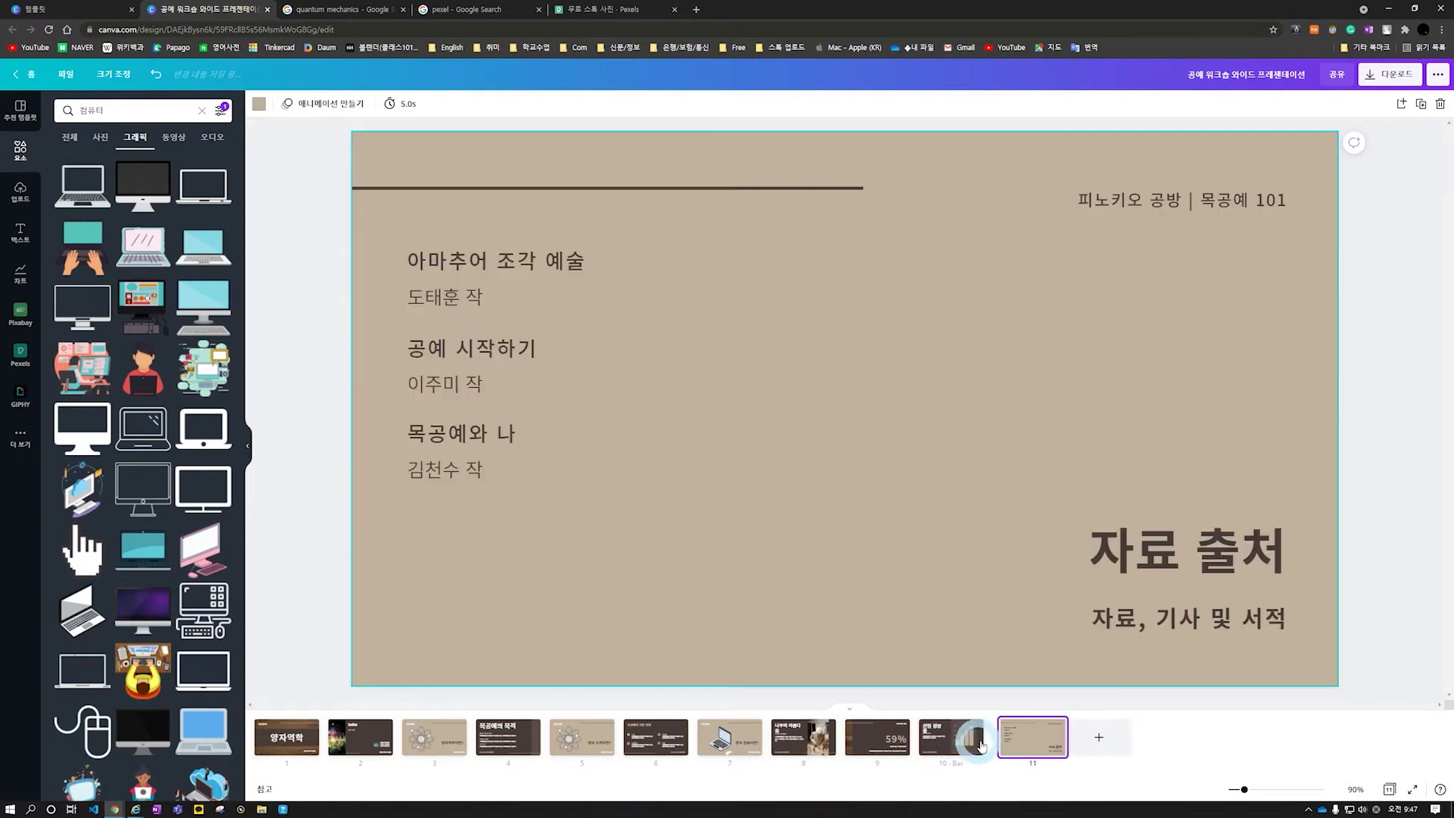
pyautogui.click(967, 742)
pyautogui.press('Delete')
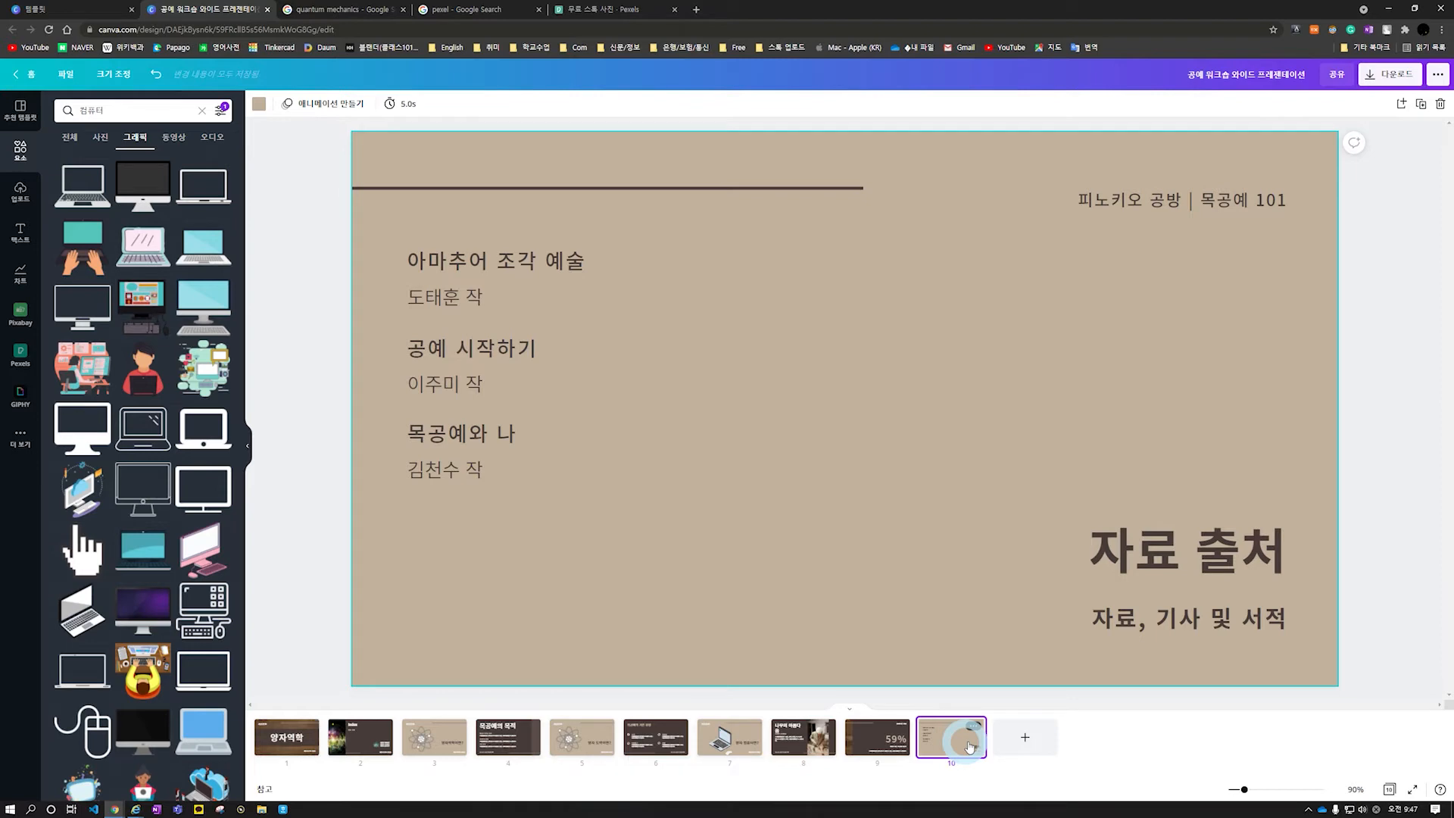
# Place slide 4 side by side with the Wikipedia 양자역학 article and copy the article's opening definition
pyautogui.click(656, 746)
pyautogui.click(498, 738)
pyautogui.click(998, 533)
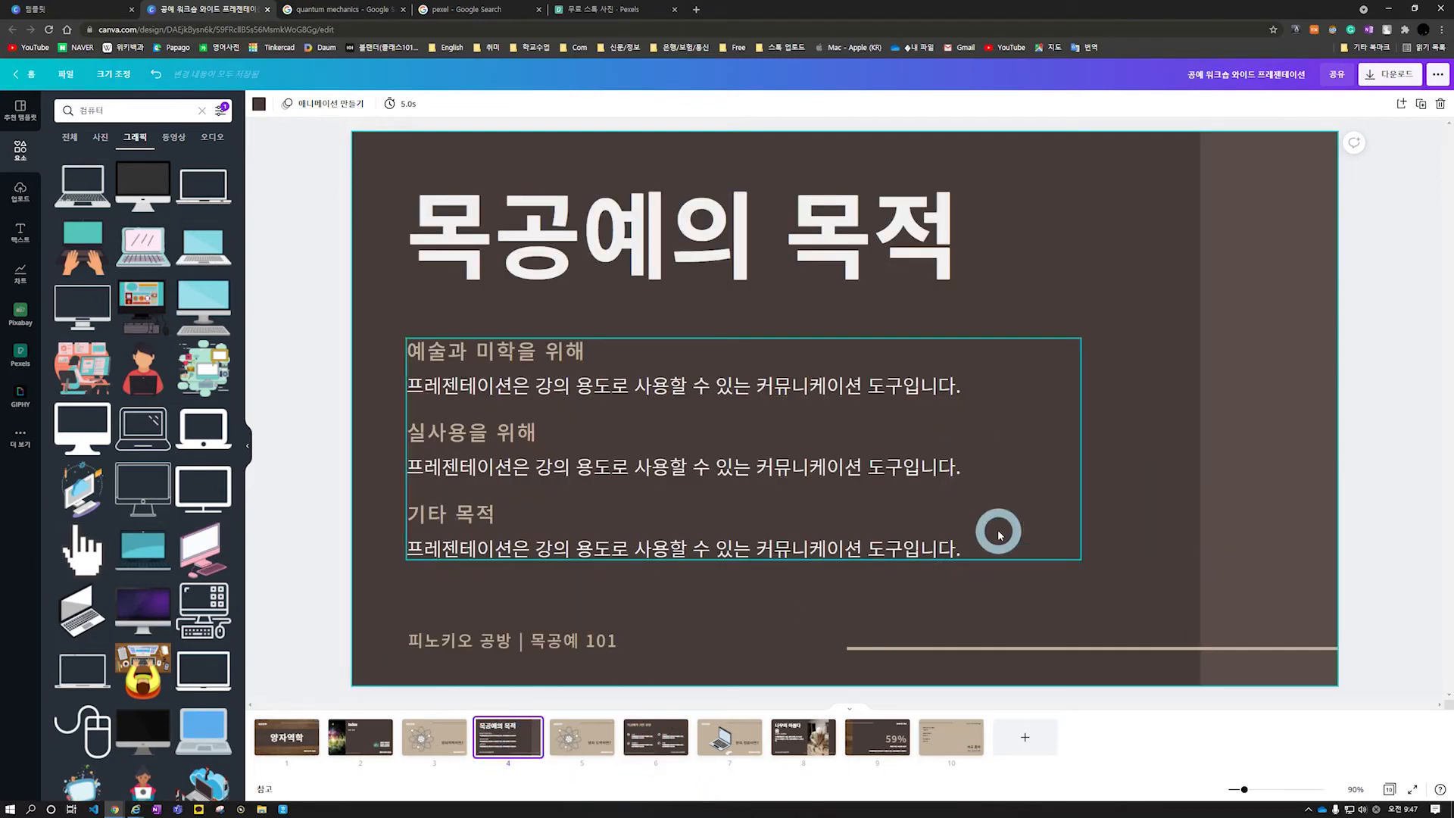
pyautogui.press('super+Left')
pyautogui.click(1048, 443)
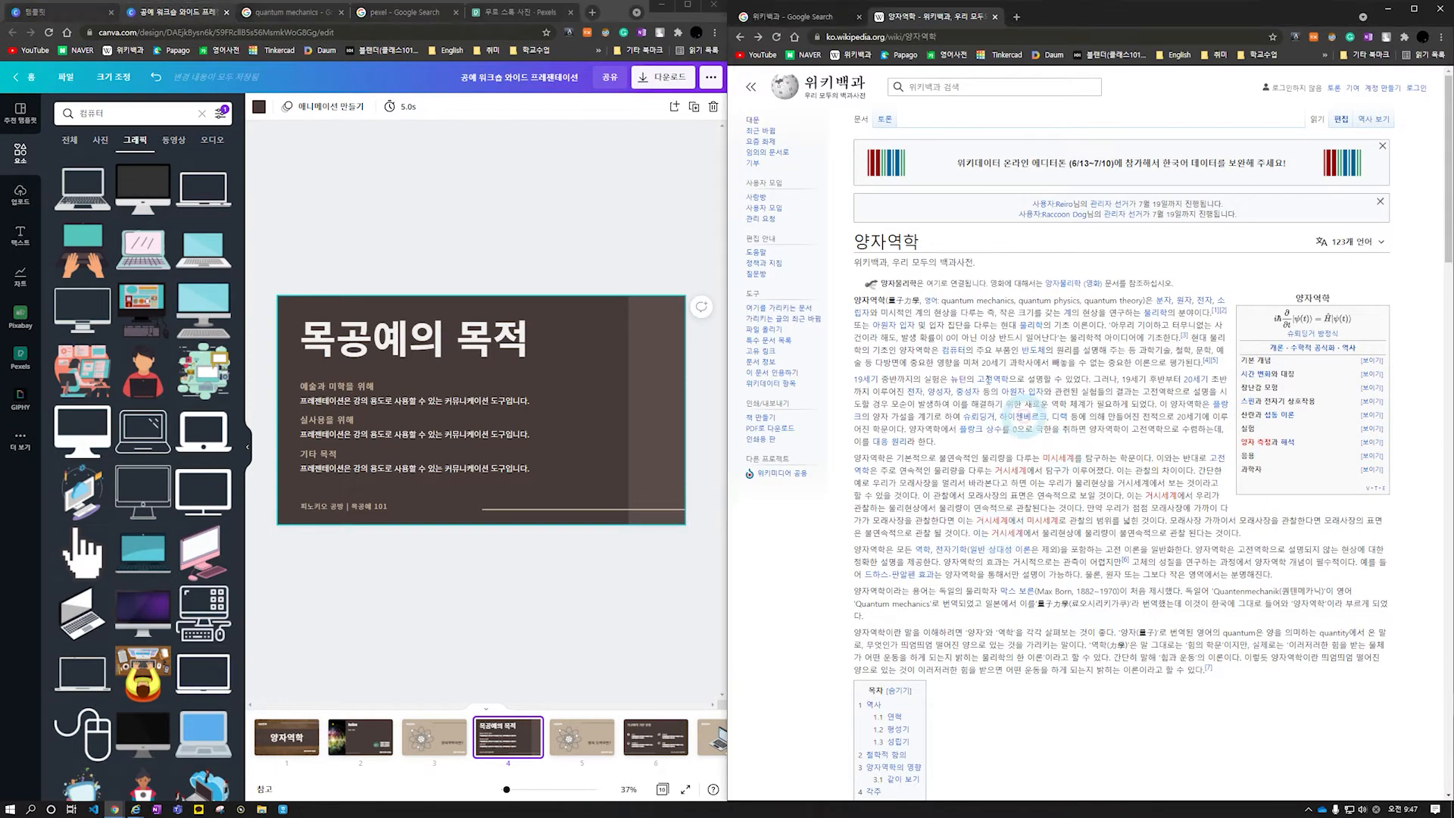
pyautogui.moveTo(855, 300); pyautogui.dragTo(1094, 327)
pyautogui.hotkey('ctrl', 'c')
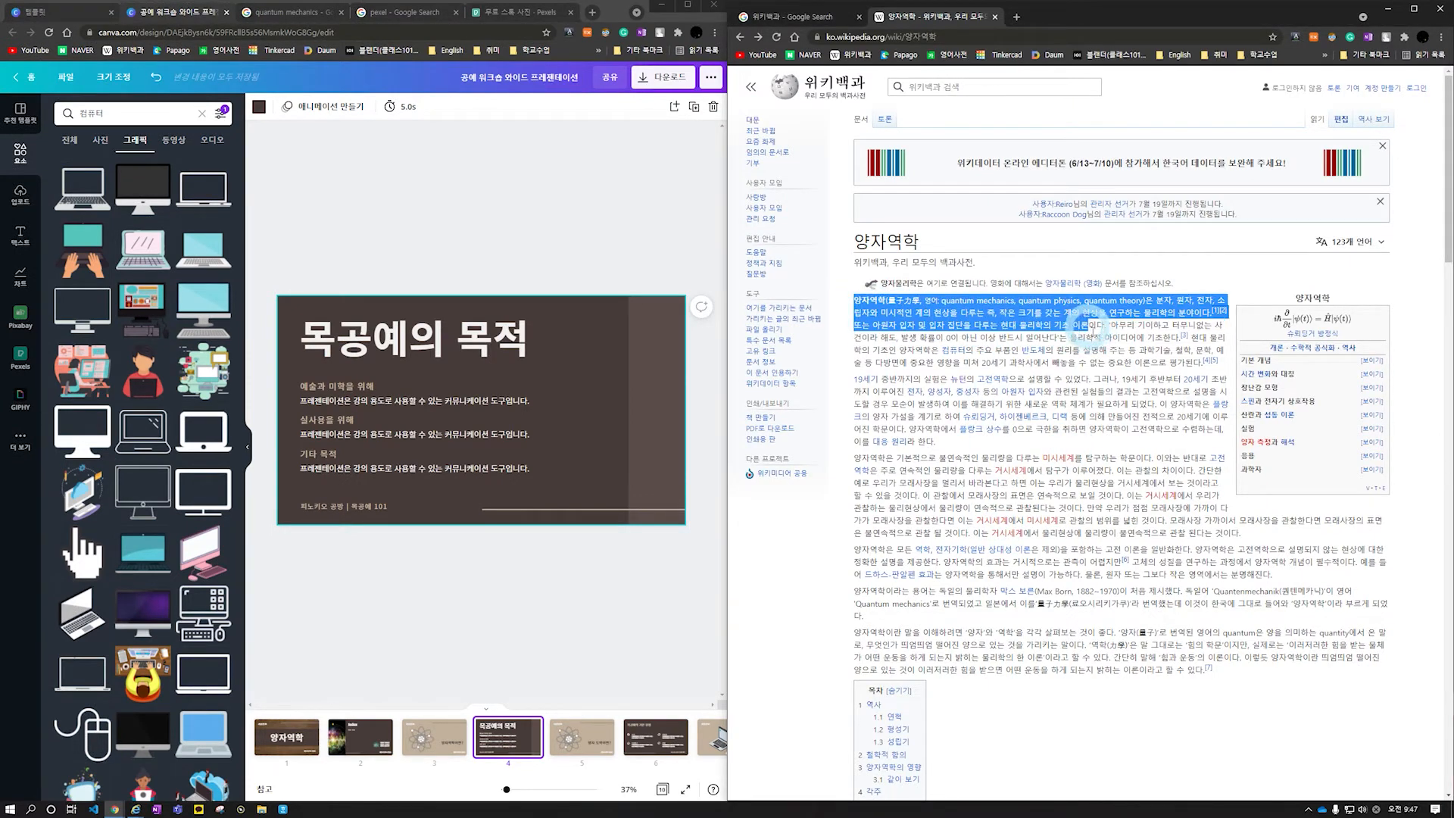
# Clear the 예술과 미학을 위해 subheading on slide 4
pyautogui.click(453, 738)
pyautogui.click(500, 737)
pyautogui.click(457, 440)
pyautogui.click(353, 389)
pyautogui.doubleClick(353, 388)
pyautogui.press('BackSpace')
# Clear the 실사용을 위해 and 기타 목적 subheadings and the body lines beneath them on slide 4
pyautogui.tripleClick(326, 401)
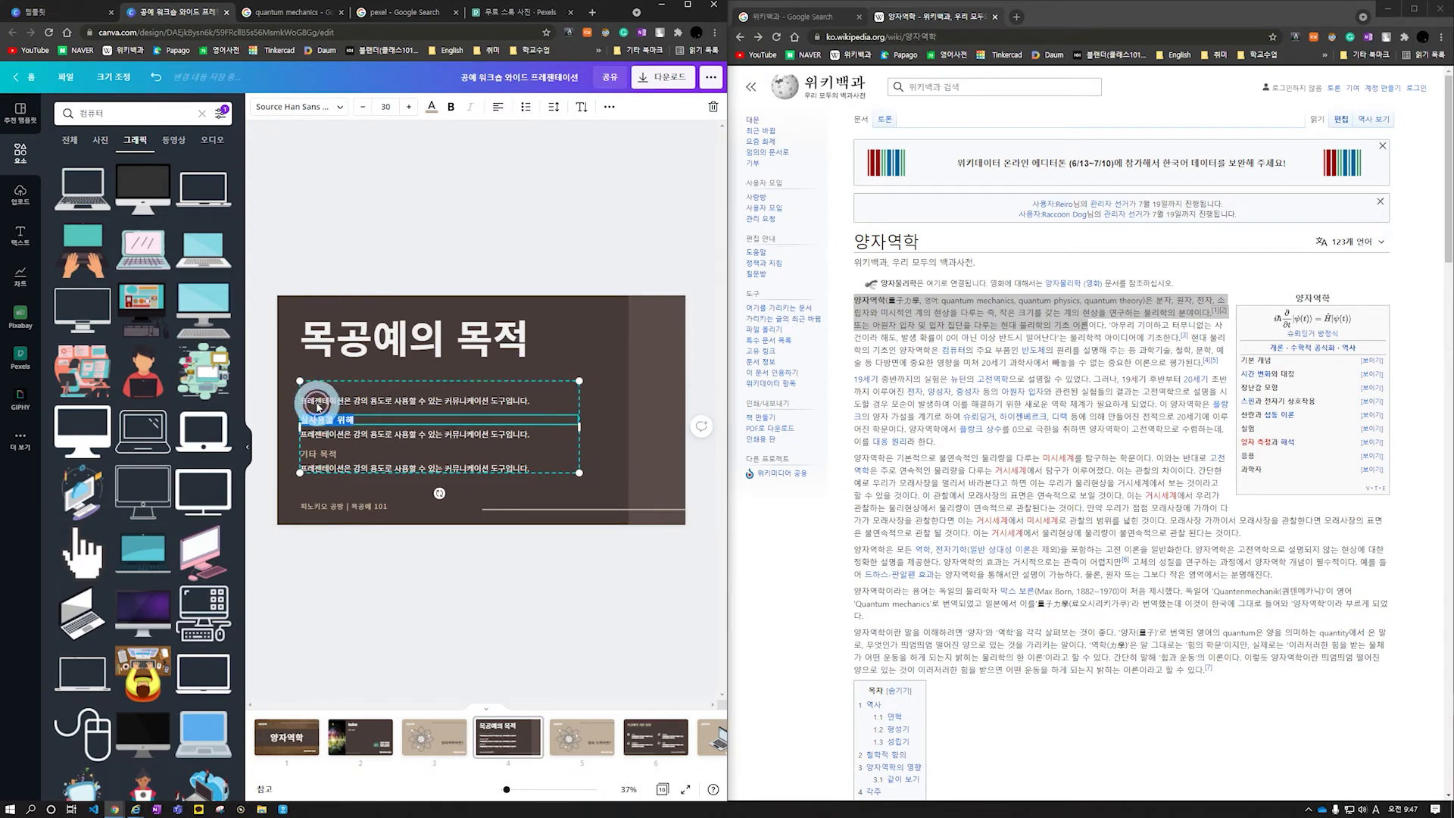
pyautogui.click(357, 468)
pyautogui.click(605, 444)
pyautogui.doubleClick(400, 421)
pyautogui.press('BackSpace')
pyautogui.doubleClick(344, 456)
pyautogui.press('BackSpace')
pyautogui.doubleClick(347, 437)
pyautogui.press('BackSpace')
pyautogui.doubleClick(358, 462)
pyautogui.press('BackSpace')
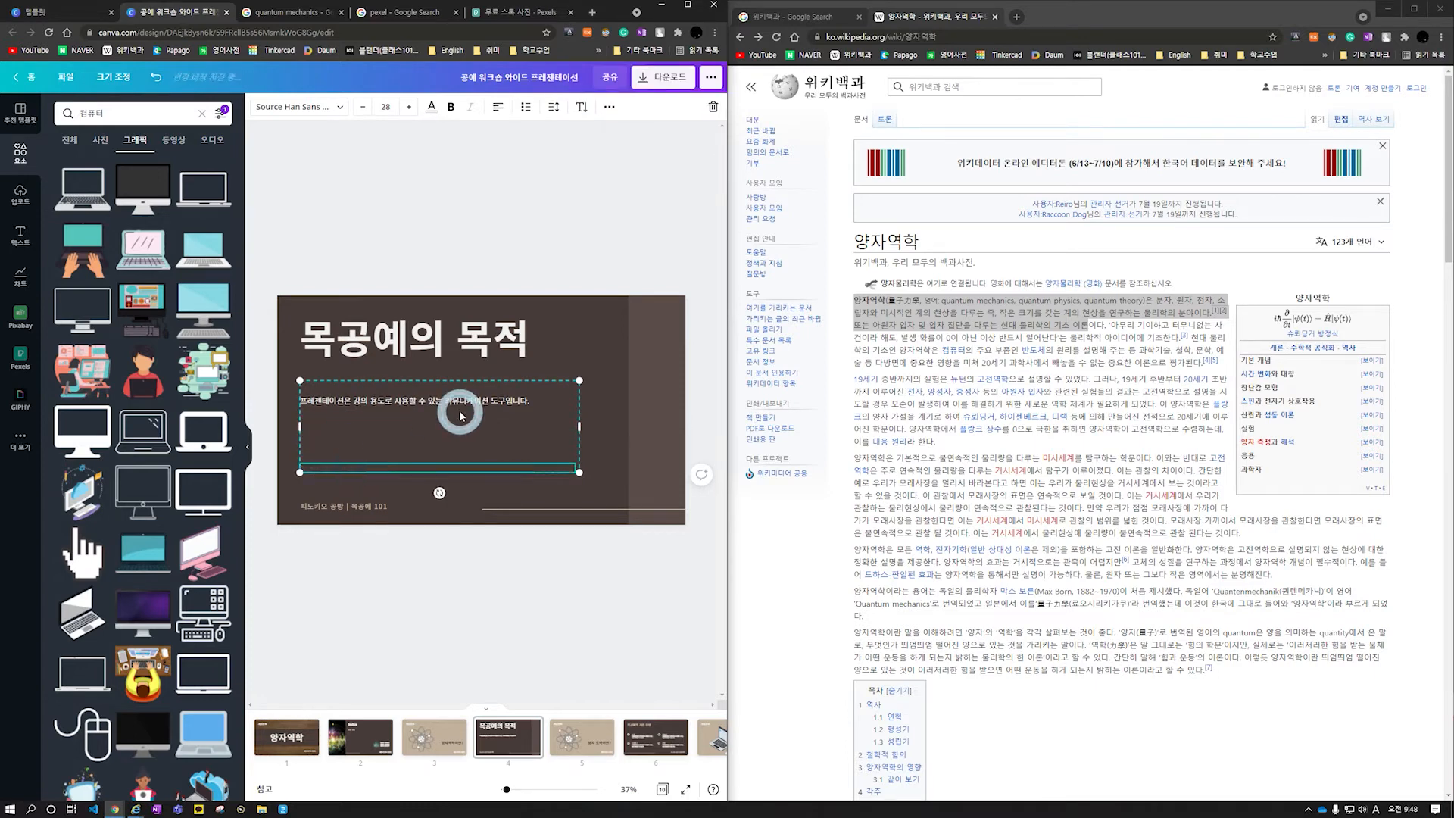
# Ungroup the text block on slide 4 and remove the empty text boxes below the remaining body line
pyautogui.rightClick(488, 418)
pyautogui.click(565, 614)
pyautogui.moveTo(639, 484); pyautogui.dragTo(361, 425)
pyautogui.hotkey('ctrl', 'z')
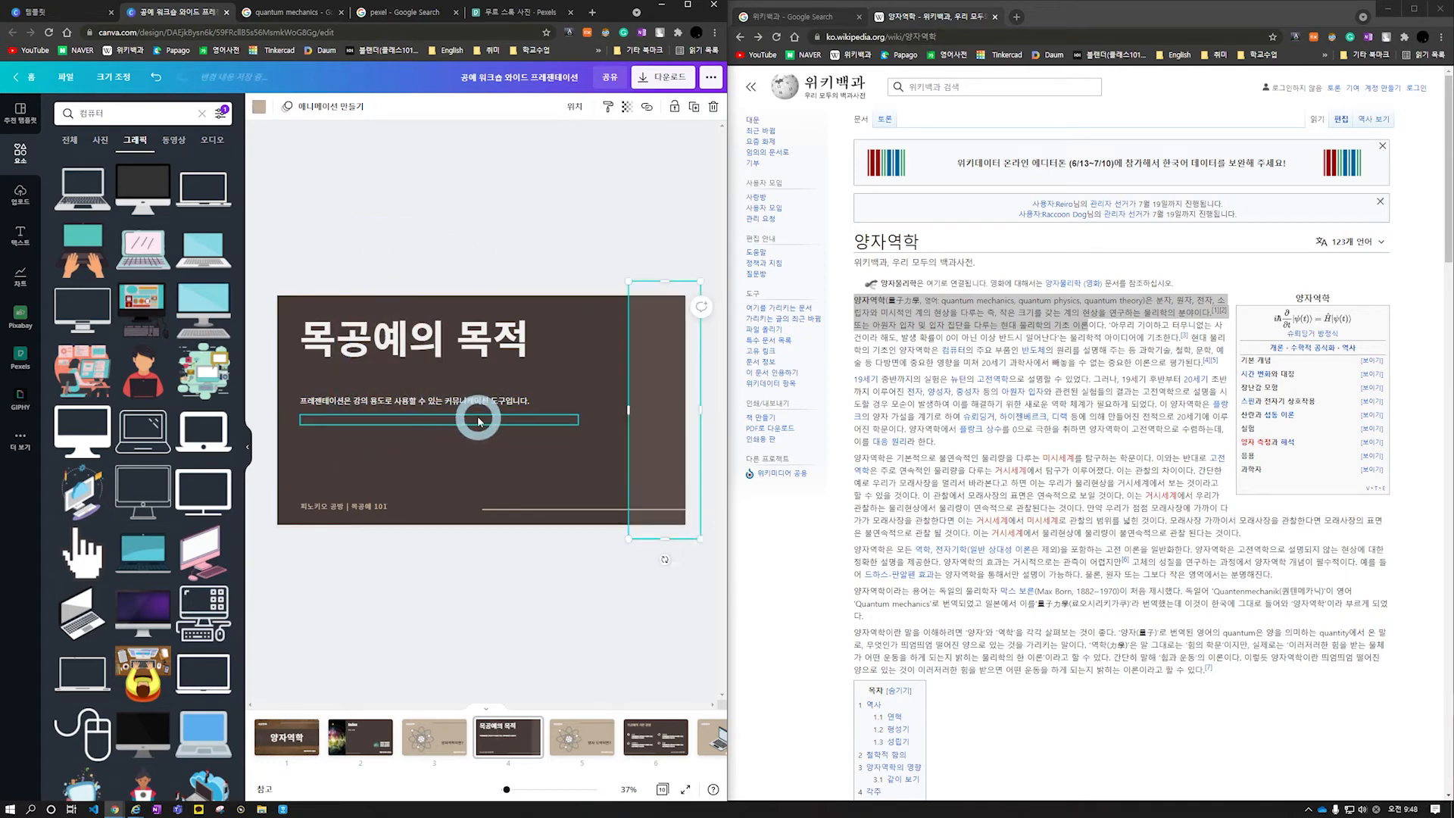
pyautogui.click(480, 420)
pyautogui.moveTo(267, 411); pyautogui.dragTo(469, 479)
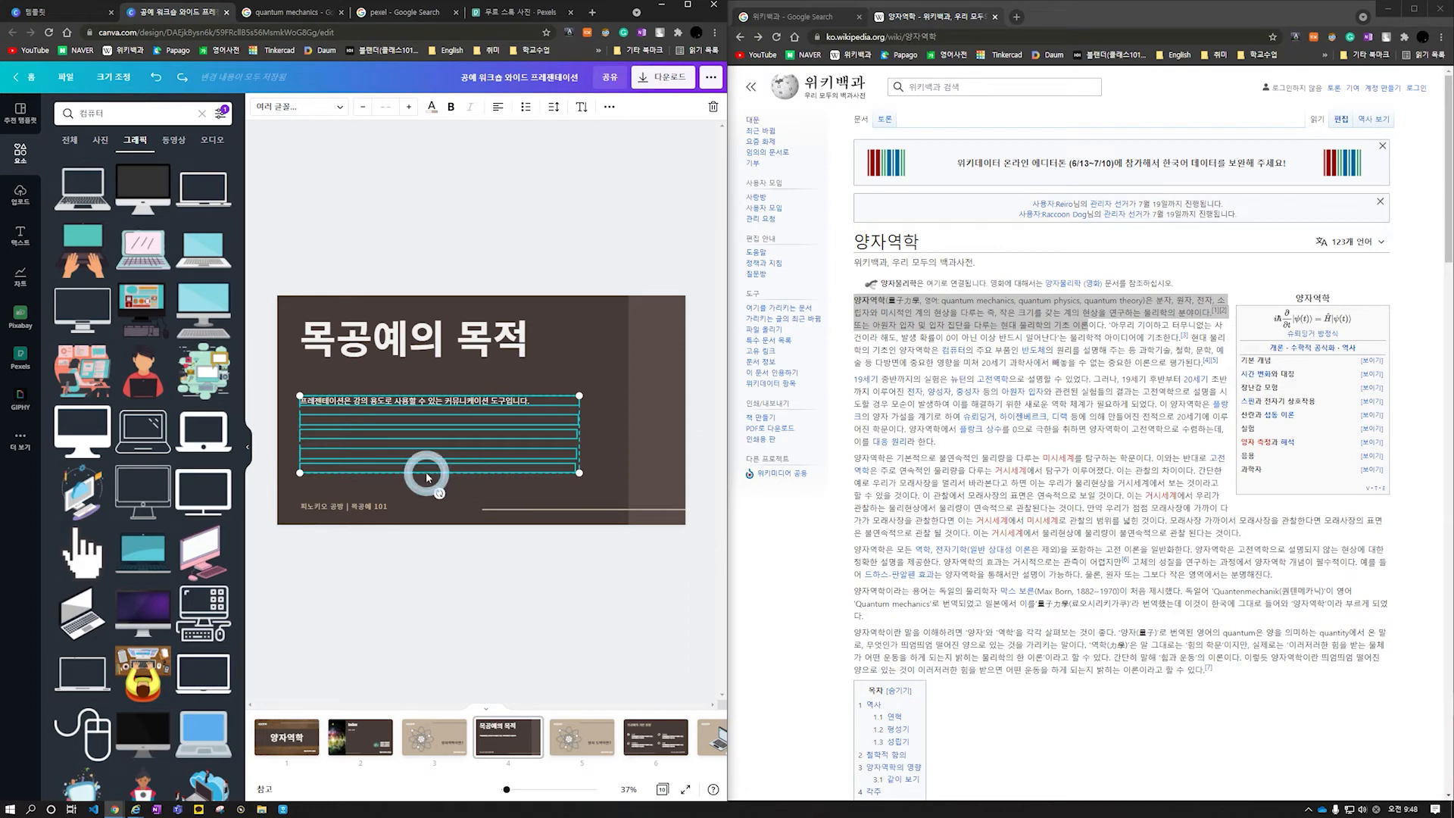
pyautogui.click(322, 432)
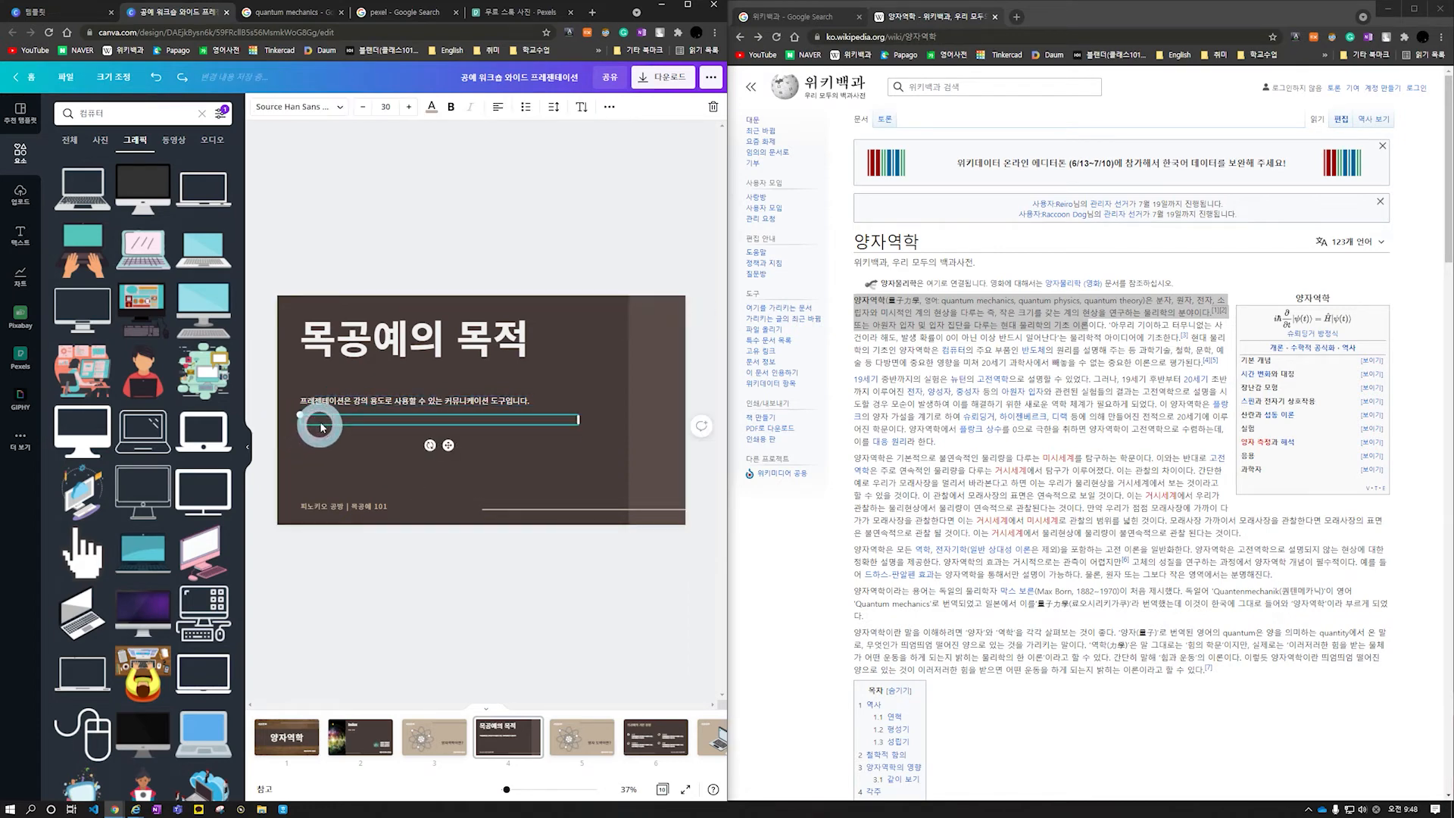
pyautogui.click(326, 450)
pyautogui.press('Delete')
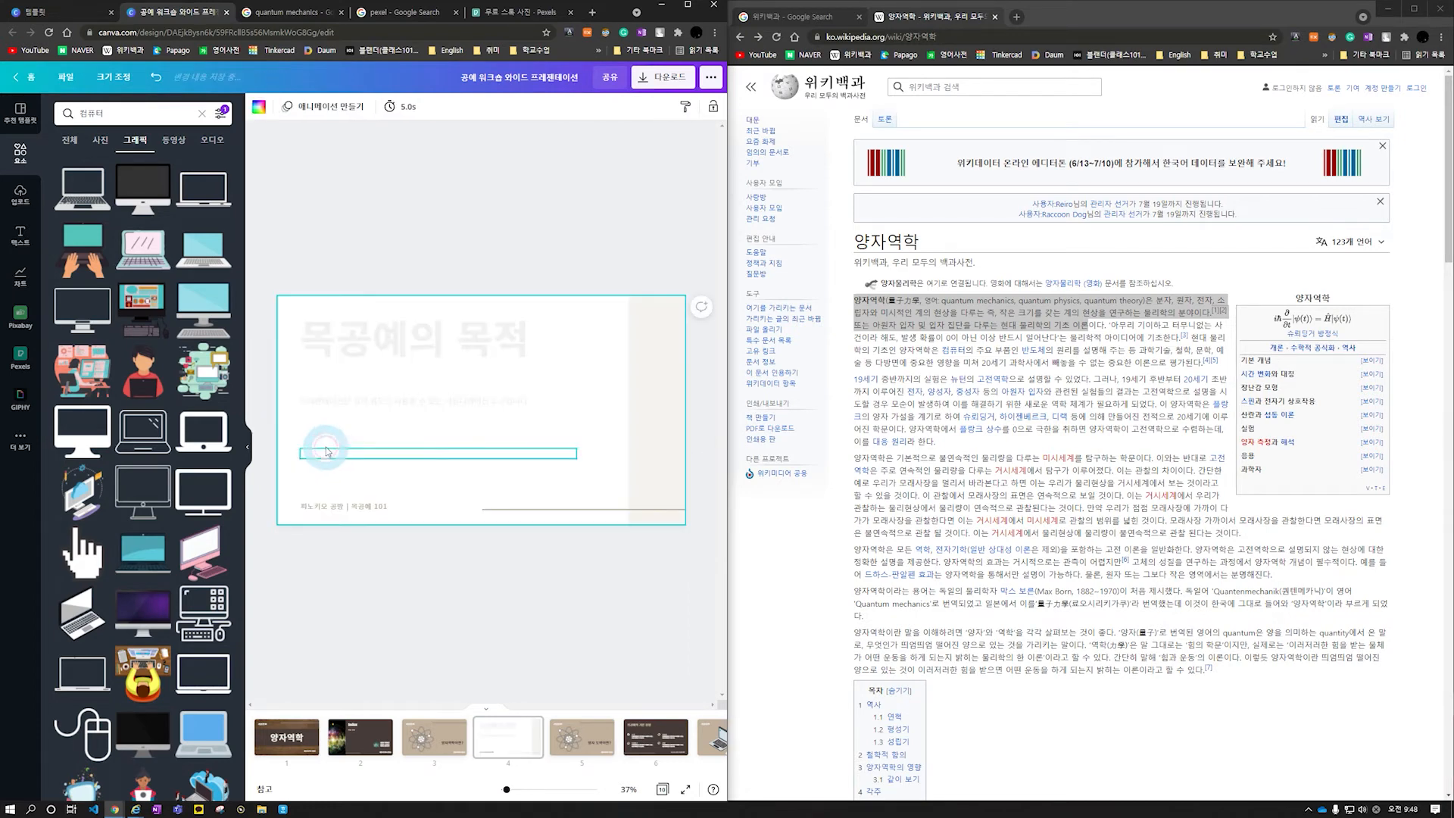
pyautogui.hotkey('ctrl', 'z')
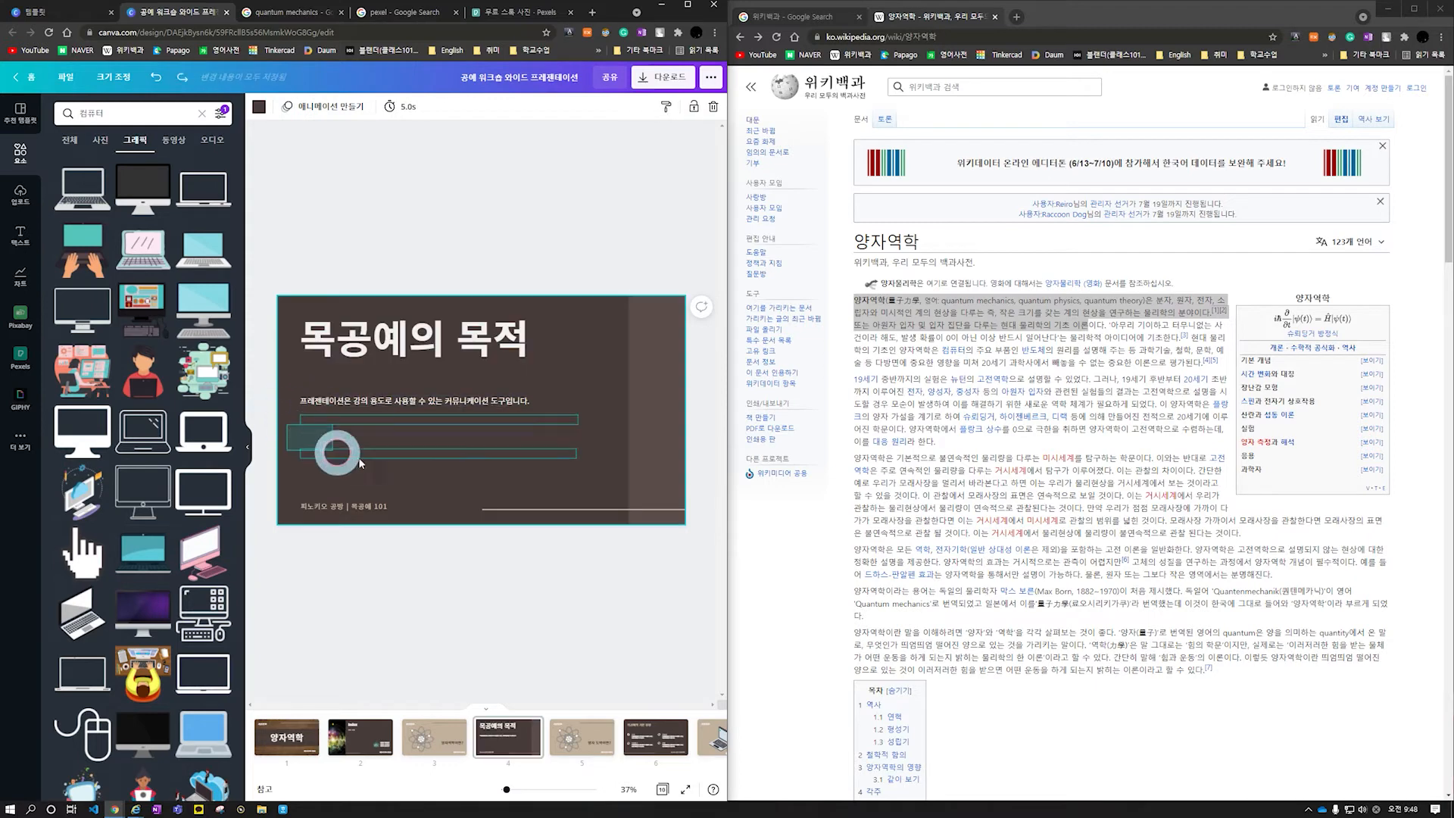
pyautogui.click(410, 425)
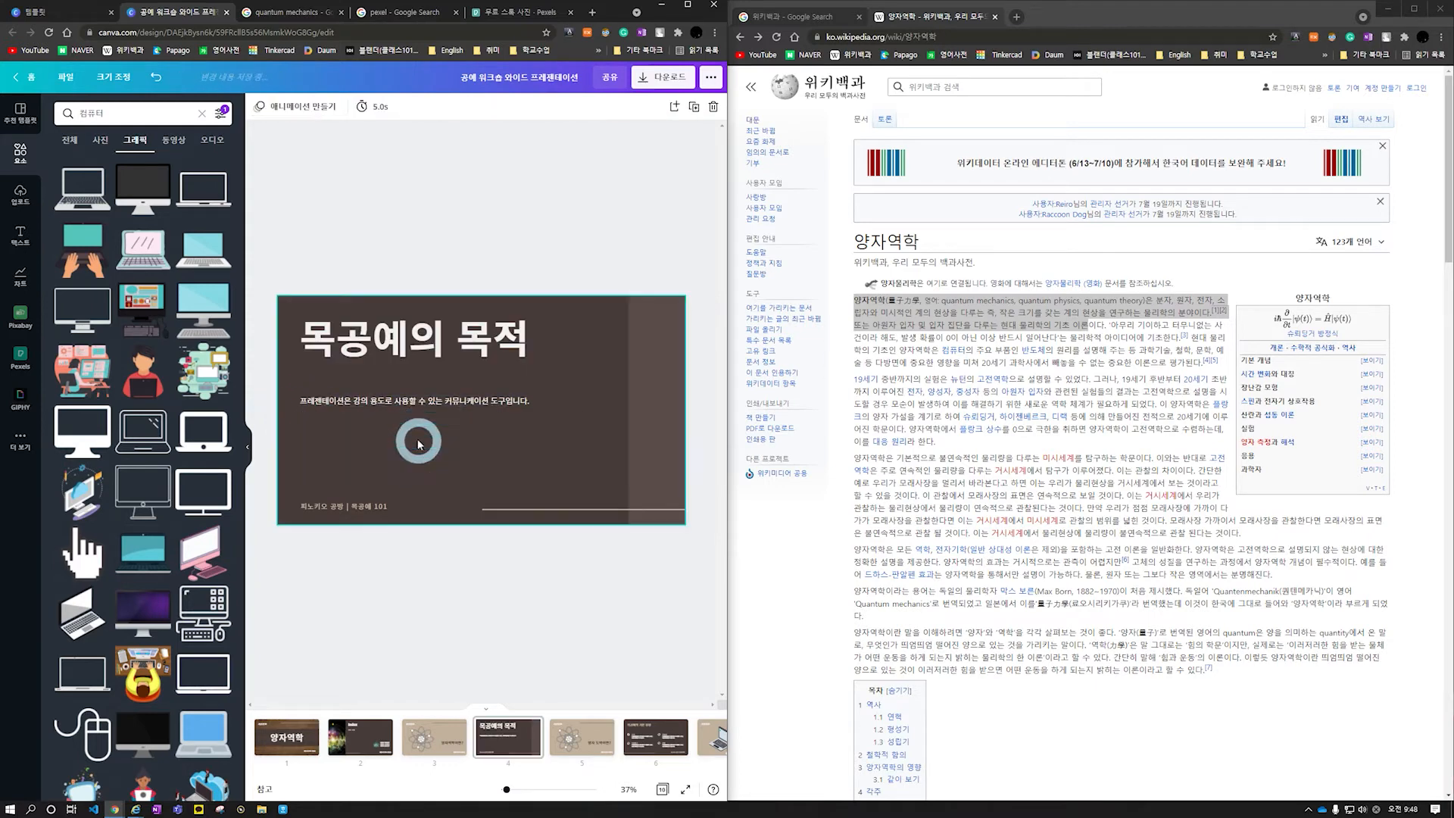
# Replace the remaining body line on slide 4 with the copied 양자역학 definition and narrow its text box to wrap over several lines
pyautogui.click(358, 401)
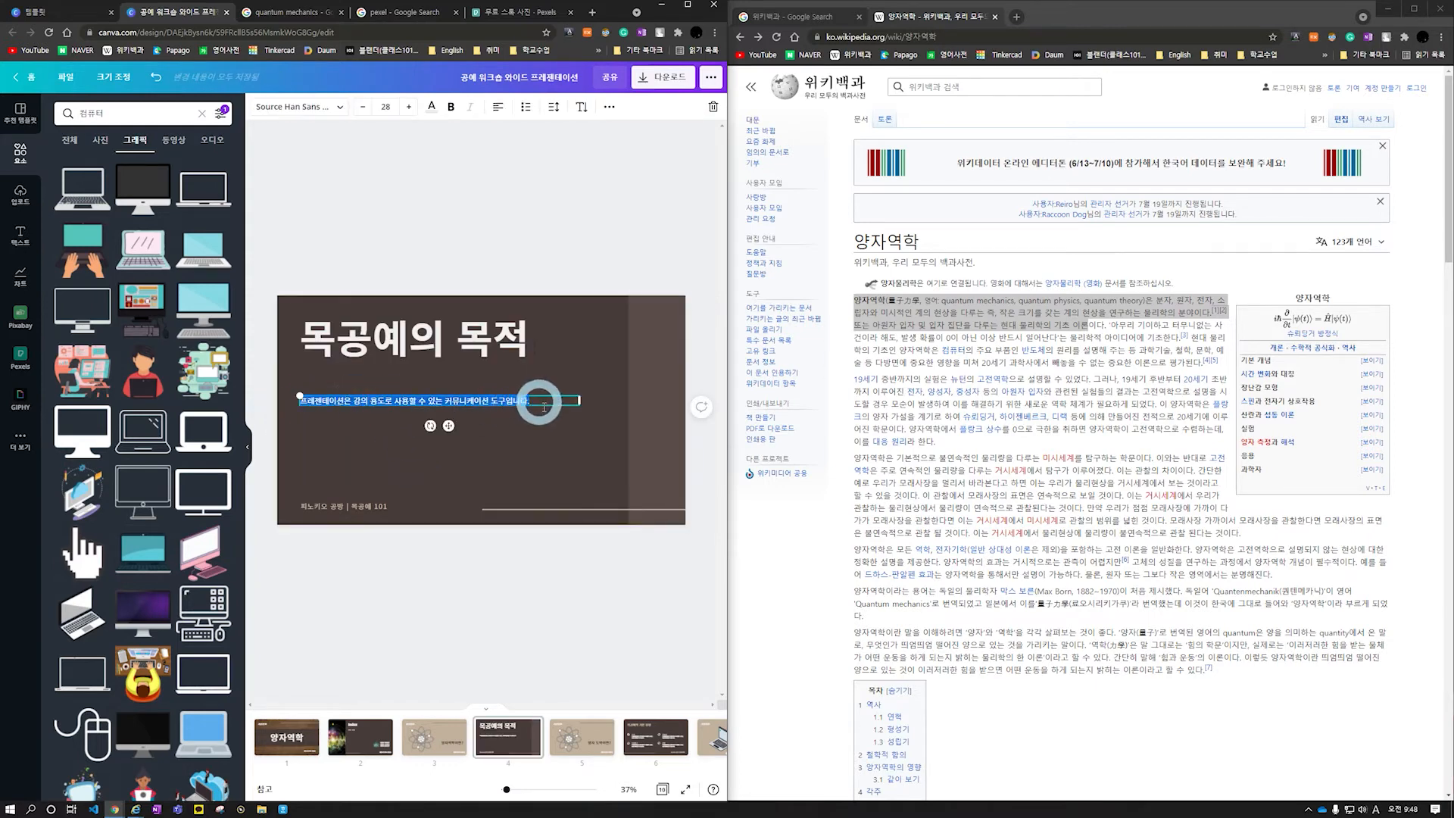
pyautogui.hotkey('ctrl', 'v')
pyautogui.moveTo(477, 428); pyautogui.dragTo(471, 416)
pyautogui.moveTo(580, 411); pyautogui.dragTo(368, 400)
# Trim the hanja name and footnote marks out of the pasted definition on slide 4
pyautogui.doubleClick(321, 402)
pyautogui.click(337, 400)
pyautogui.press('BackSpace')
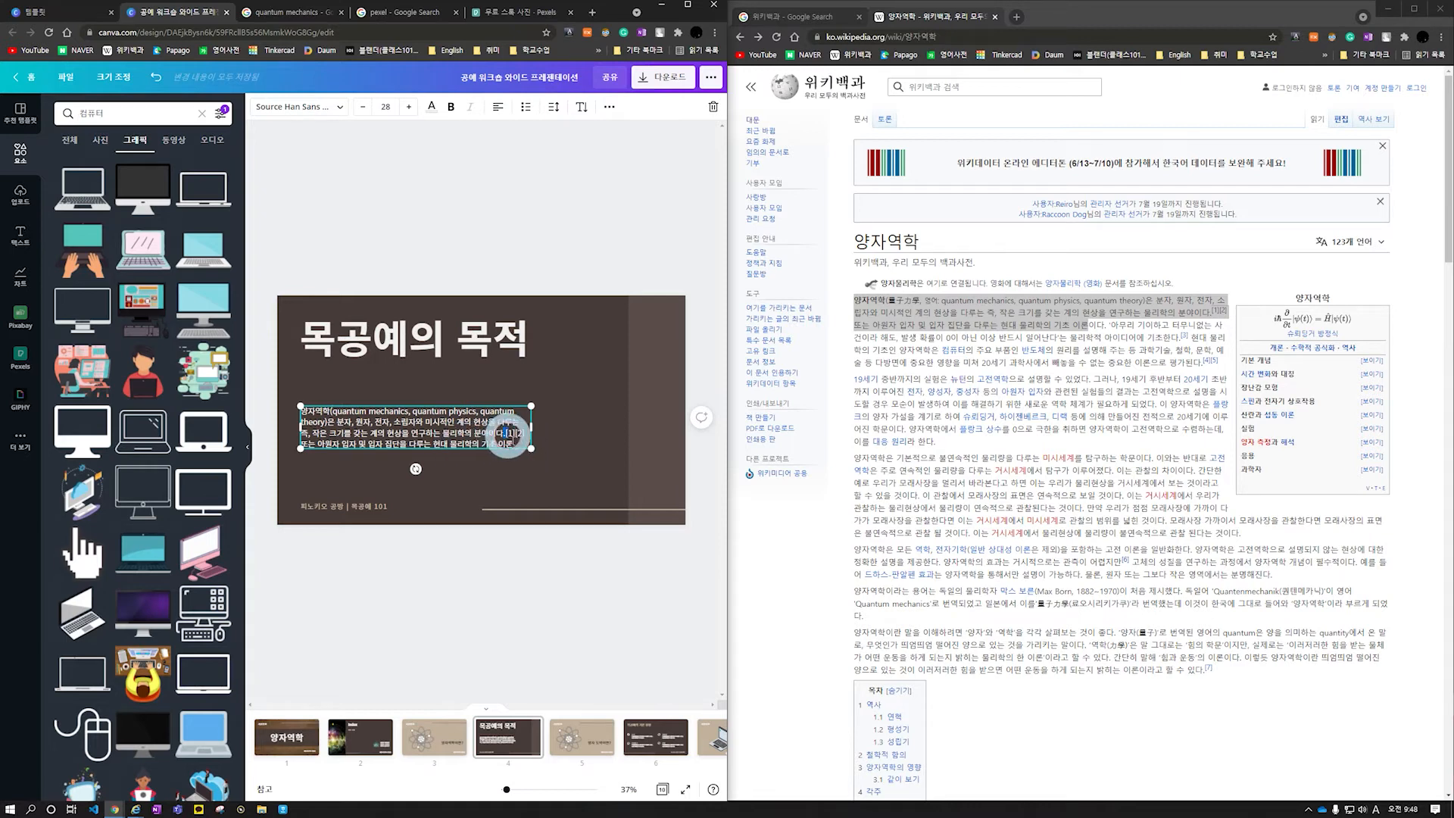
pyautogui.press('BackSpace')
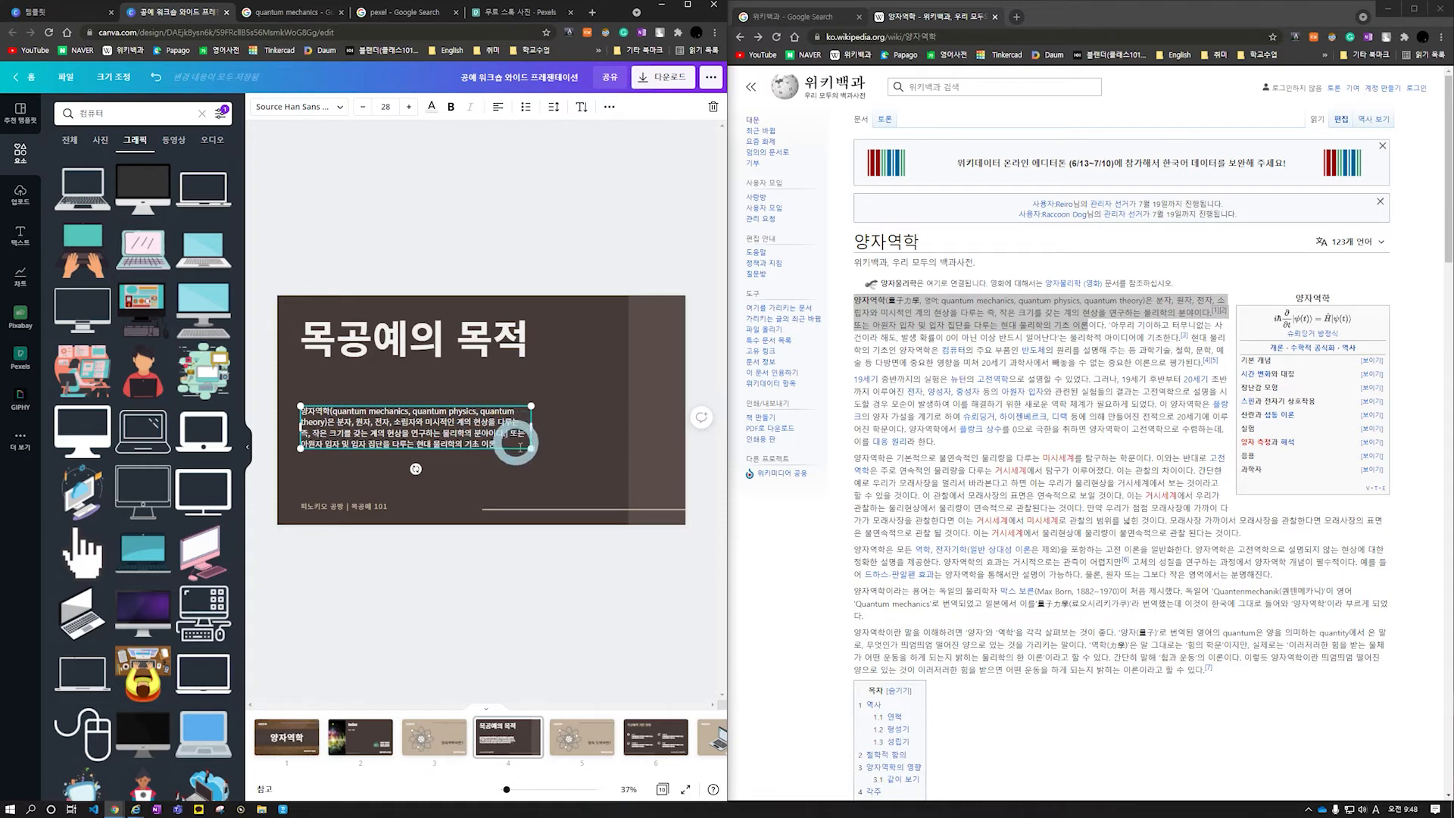
# Replace the 피노키오 공방 | 목공예 101 footer on slide 4 with the school and presenter line copied from slide 3
pyautogui.click(379, 497)
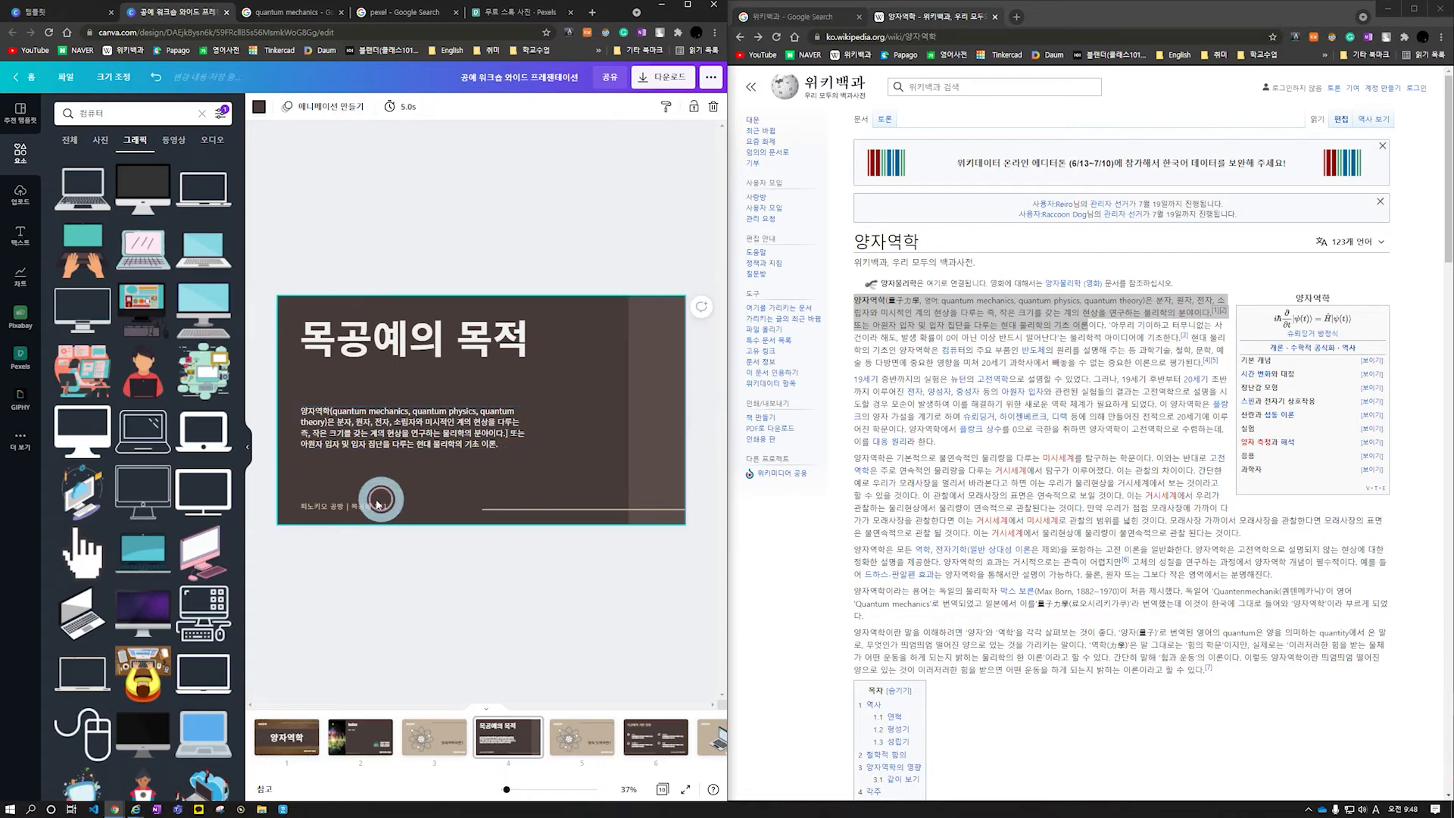
pyautogui.click(521, 742)
pyautogui.click(434, 737)
pyautogui.click(617, 507)
pyautogui.click(479, 727)
pyautogui.hotkey('ctrl', 'v')
pyautogui.moveTo(537, 510); pyautogui.dragTo(321, 512)
# Change the title on slide 4 to 양자 역학이란?
pyautogui.click(382, 327)
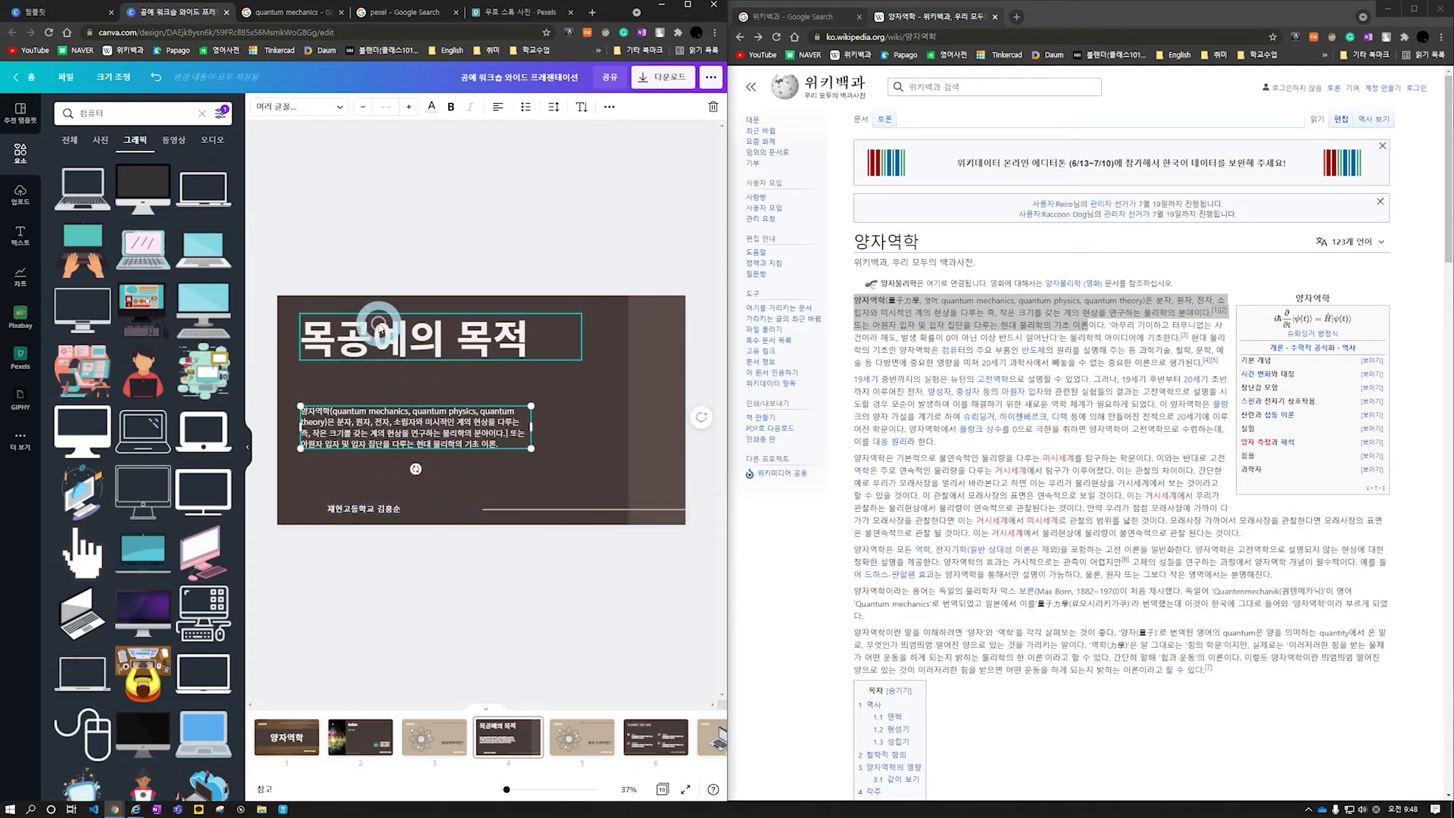
pyautogui.click(383, 327)
pyautogui.write('did')
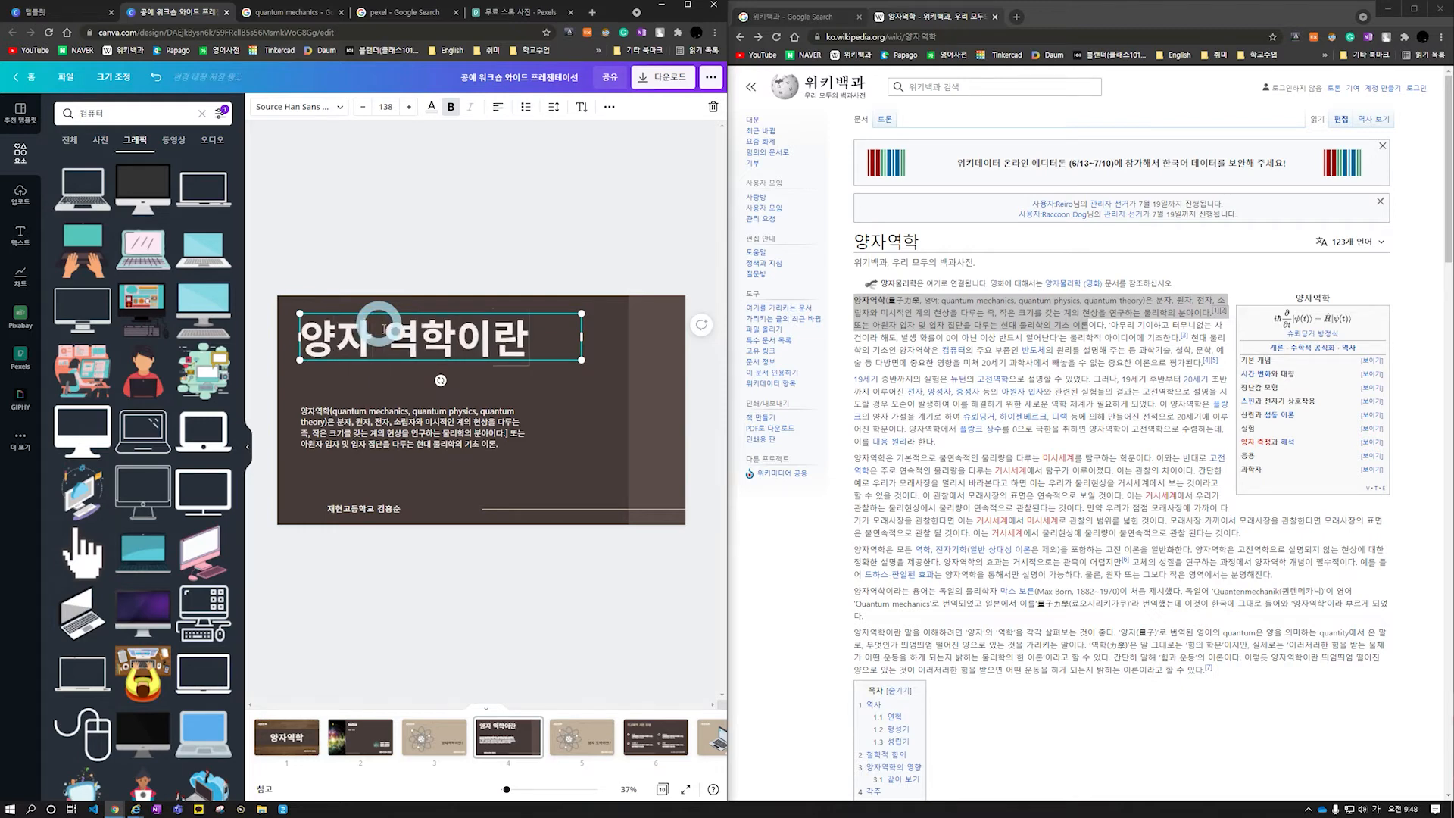
pyautogui.click(522, 730)
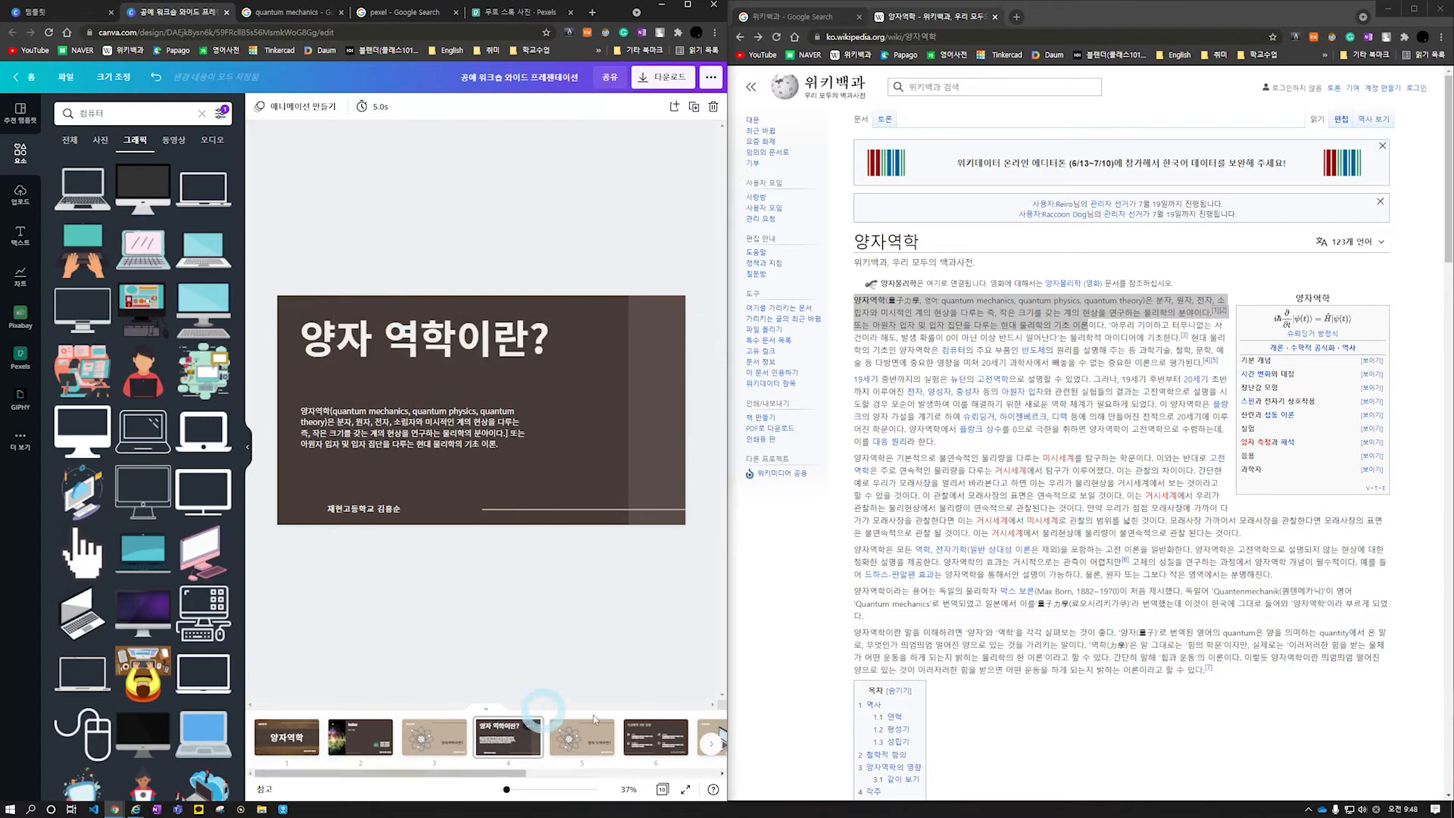
# Duplicate slide 4, the 양자 역학이란? definition slide
pyautogui.click(784, 561)
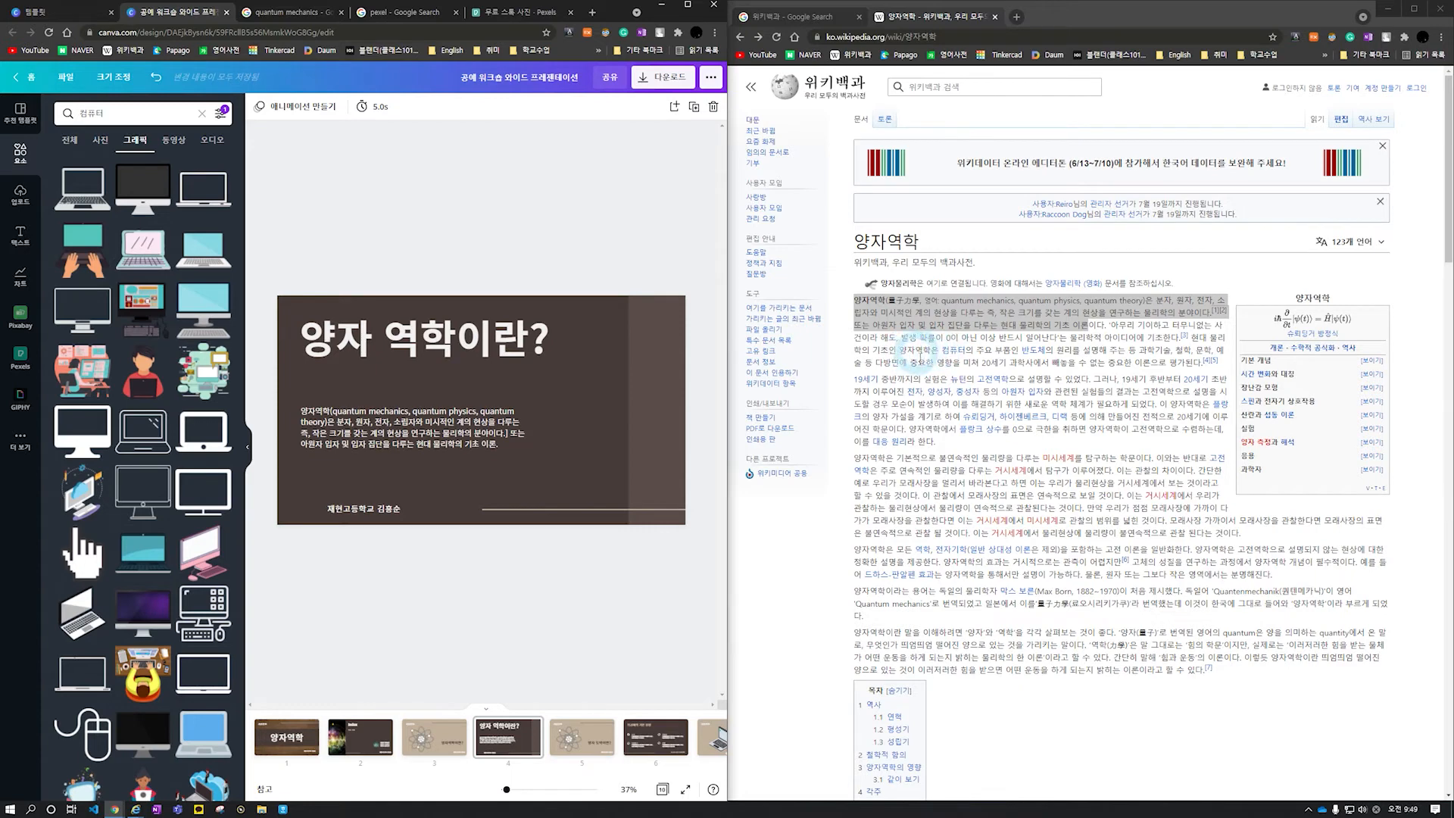
pyautogui.moveTo(898, 350); pyautogui.dragTo(1147, 363)
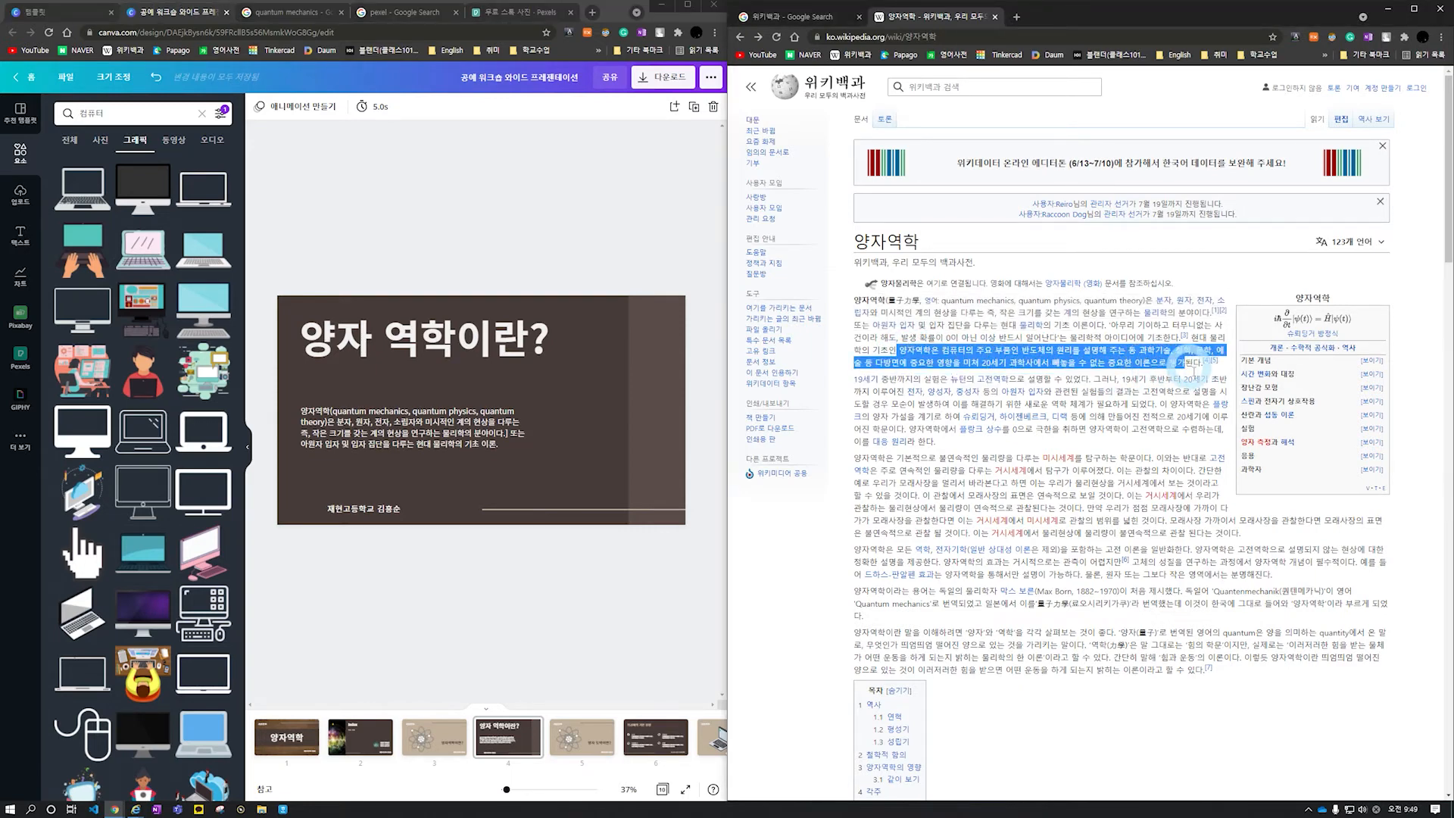
pyautogui.click(523, 573)
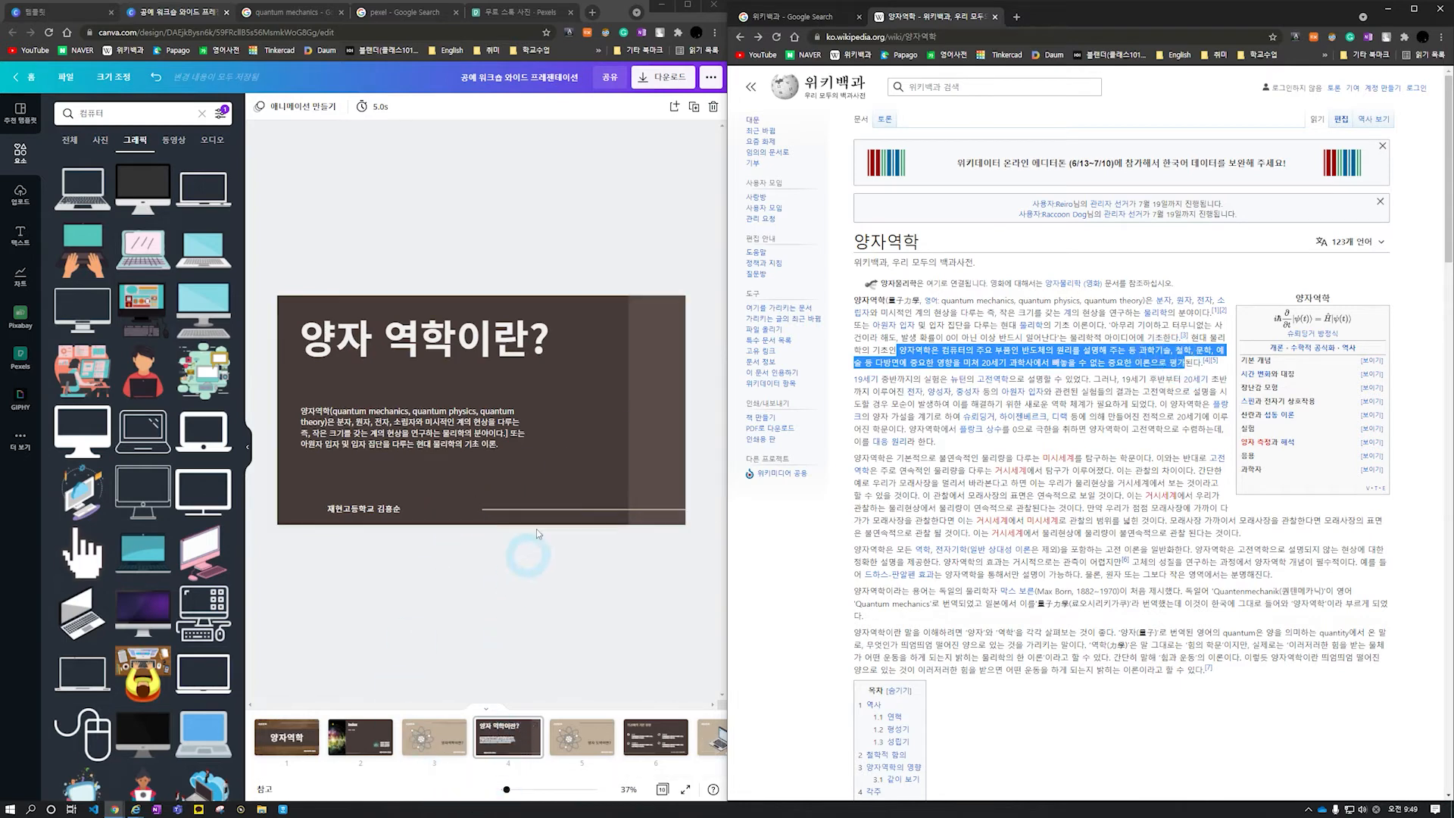
pyautogui.click(509, 733)
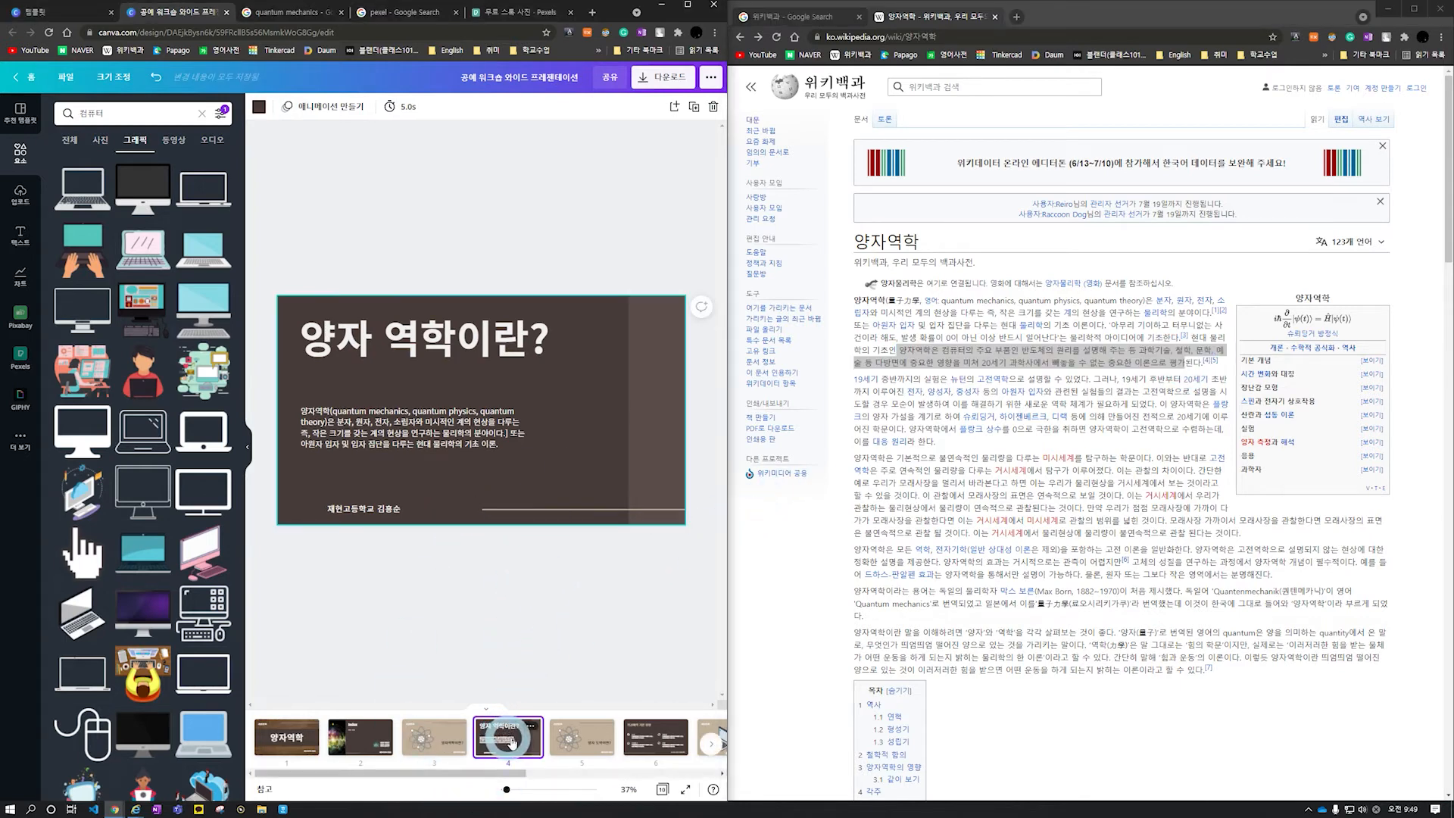
pyautogui.hotkey('ctrl', 'd')
# Replace the body text on slide 5 with the Wikipedia sentence from 양자역학은 컴퓨터의 주요 부품인 through 중요한 이론으로 평가
pyautogui.moveTo(944, 337); pyautogui.dragTo(1170, 365)
pyautogui.click(911, 362)
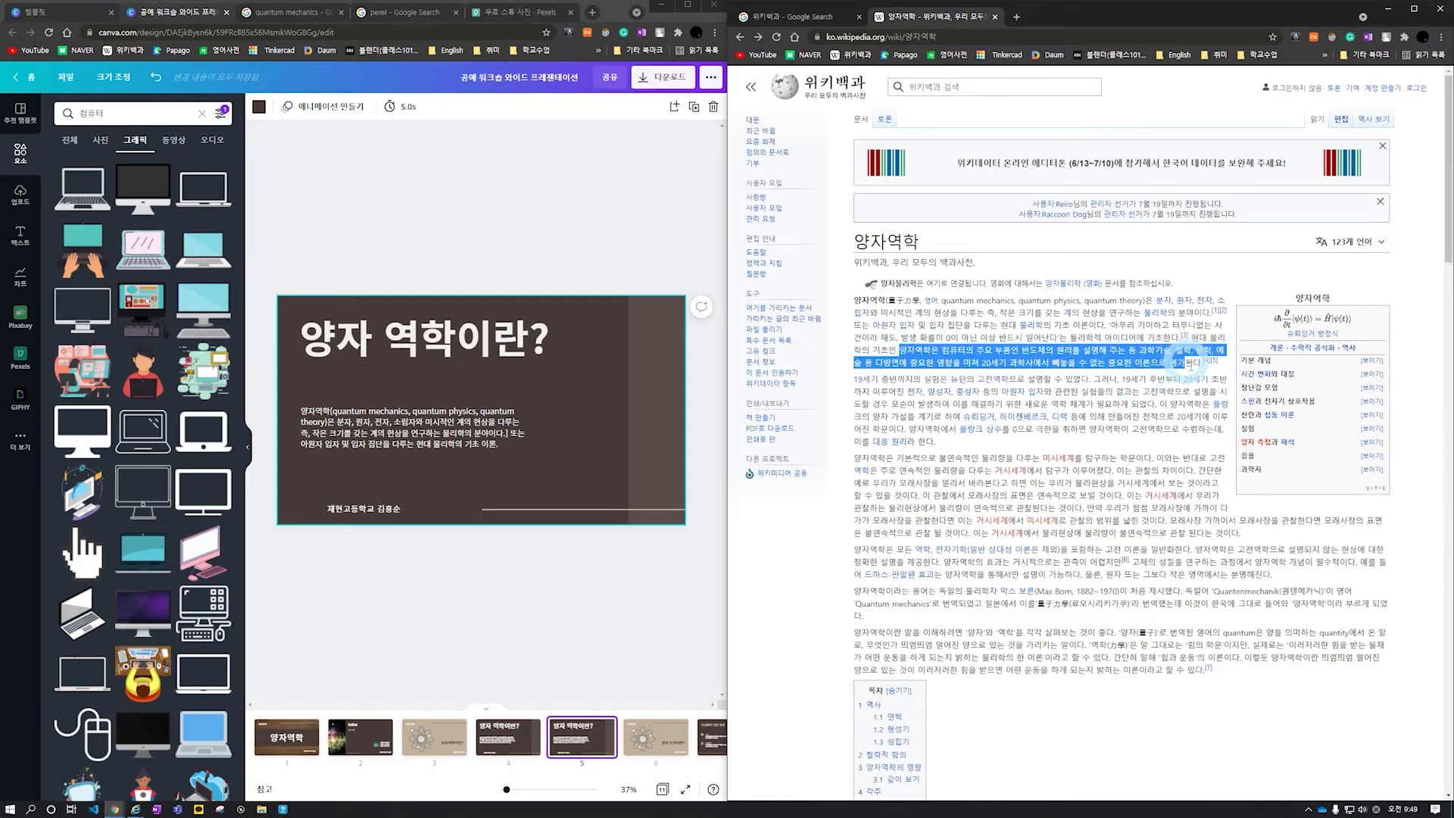
pyautogui.click(337, 424)
pyautogui.moveTo(303, 409); pyautogui.dragTo(499, 443)
pyautogui.write('양자역학은 컴퓨터의 주요 부품인 반도체의 원리를 설명해 주는 등 과학기술, 철학, 문학, 예술 등 다방면에 중요한 영향을 미쳐 20세기 과학사에서 빼놓을 수 없는 중요한 이론으로 평가')
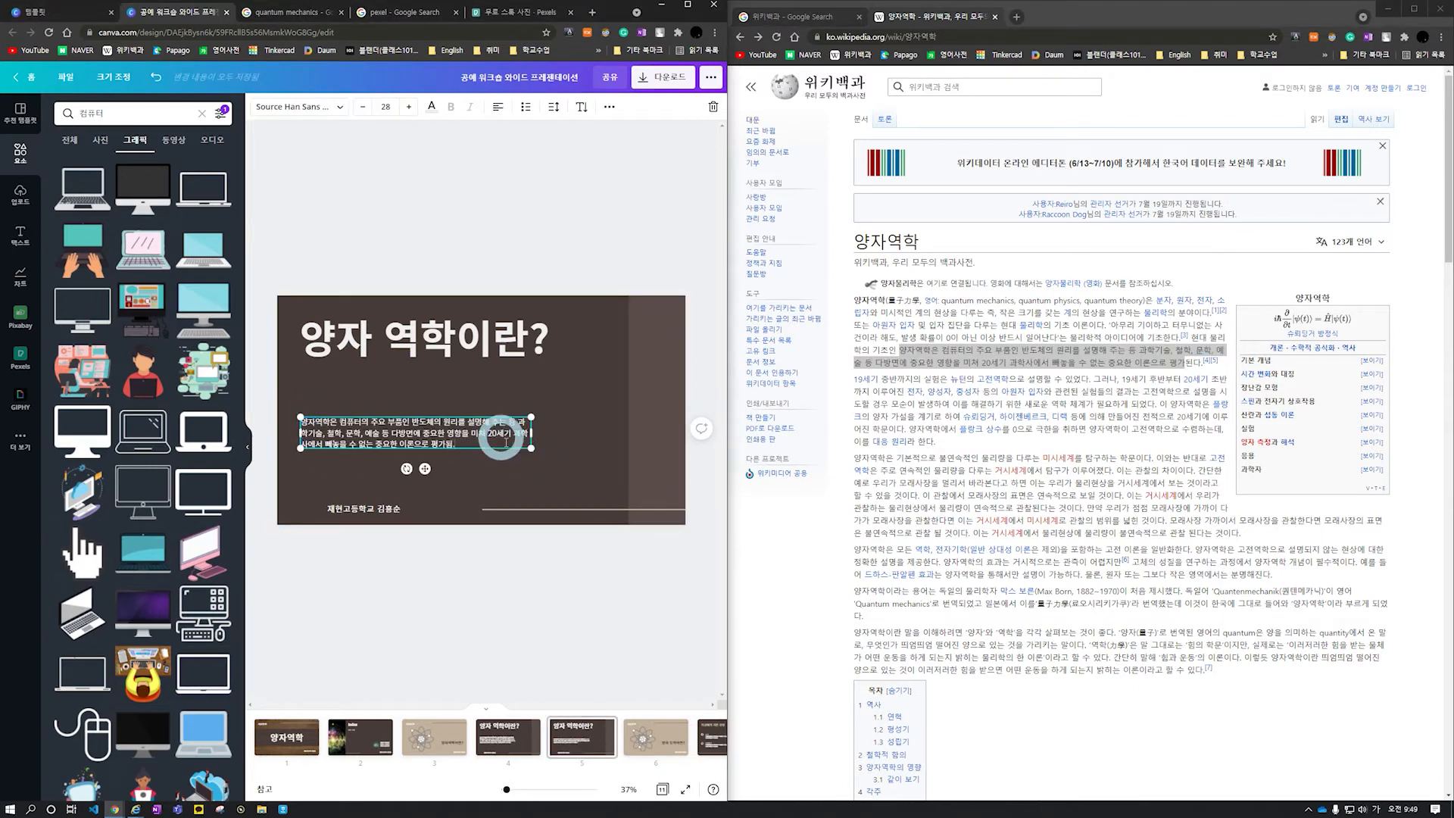
# Search the elements library for quantum
pyautogui.click(570, 417)
pyautogui.moveTo(110, 116); pyautogui.dragTo(73, 117)
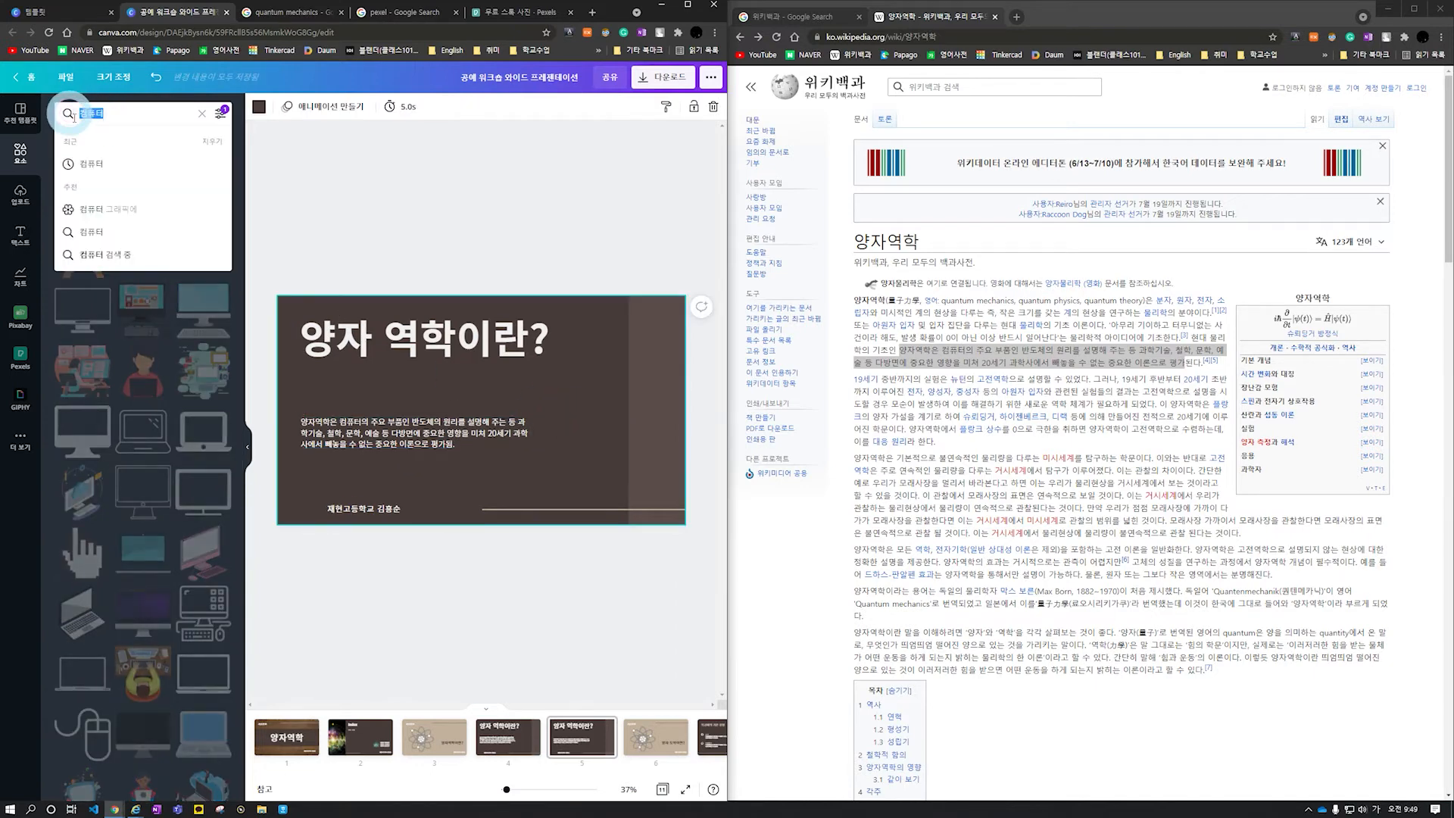
pyautogui.press('BackSpace')
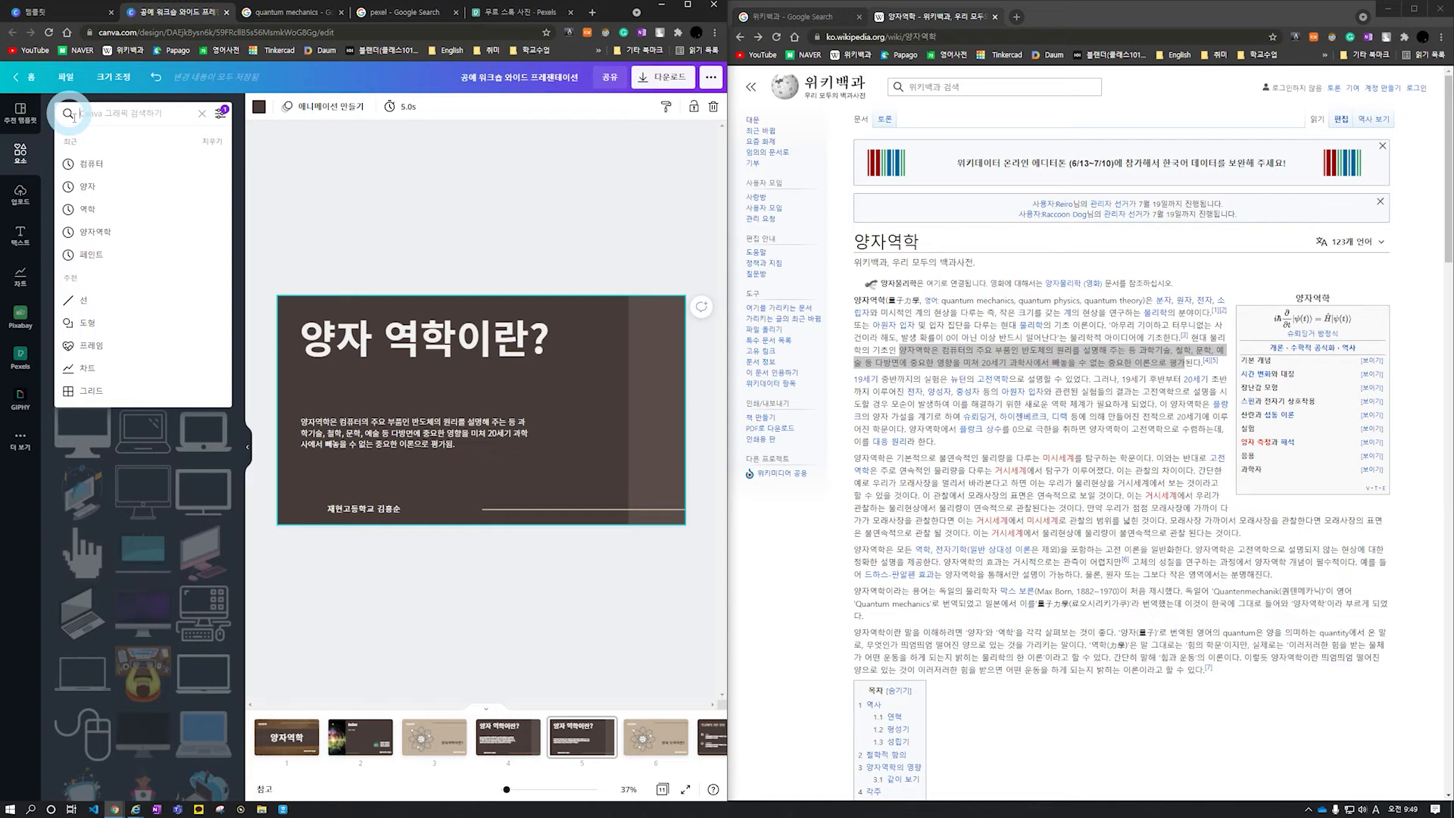
pyautogui.write('quantum')
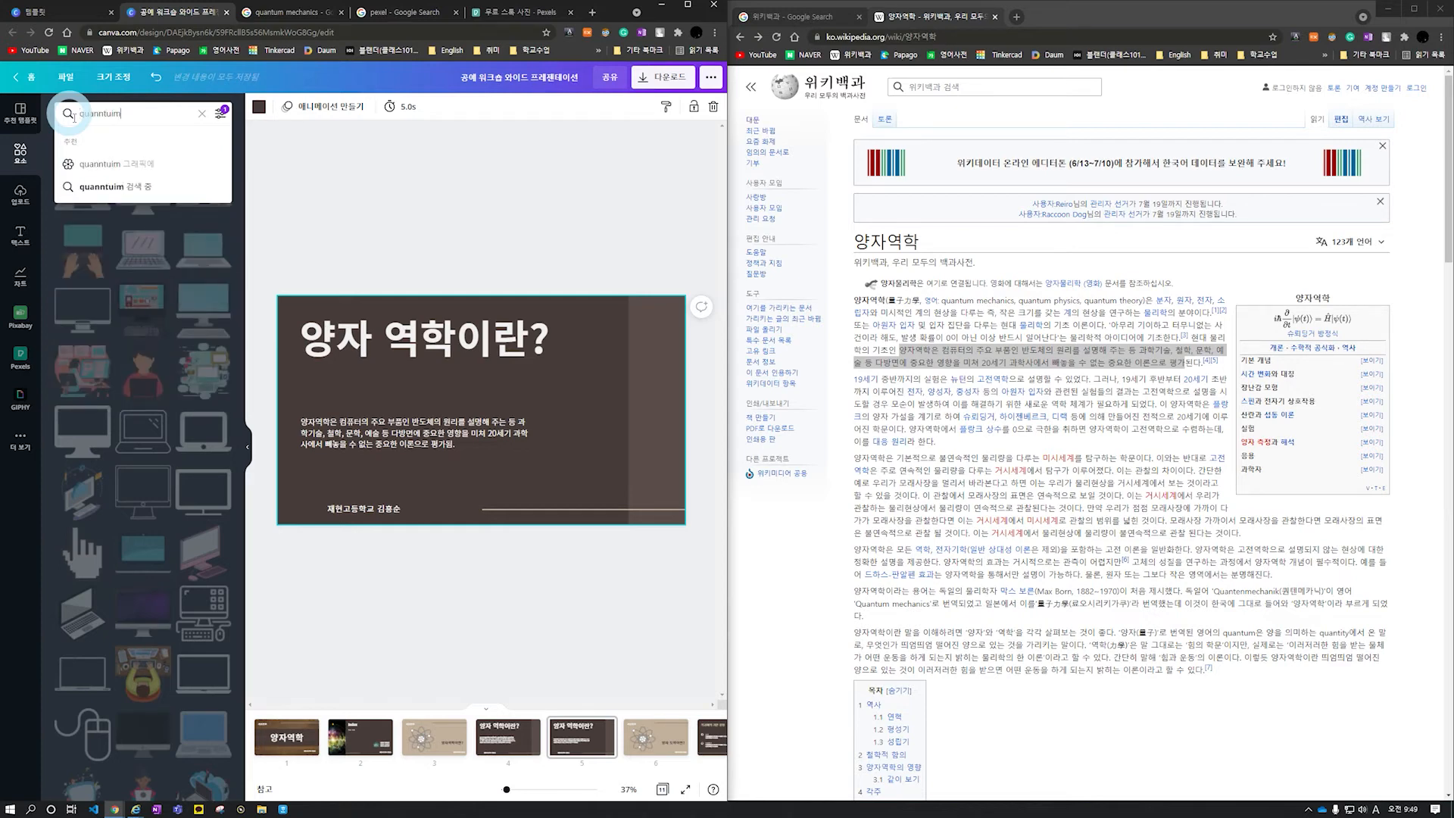
pyautogui.press('Return')
pyautogui.scroll(-10, 187, 324)
# Add the dark green swirl and the orange spiral galaxy images to slide 5, stacked to the right of the body text
pyautogui.click(103, 386)
pyautogui.moveTo(318, 320); pyautogui.dragTo(610, 464)
pyautogui.click(190, 441)
pyautogui.moveTo(368, 325); pyautogui.dragTo(530, 413)
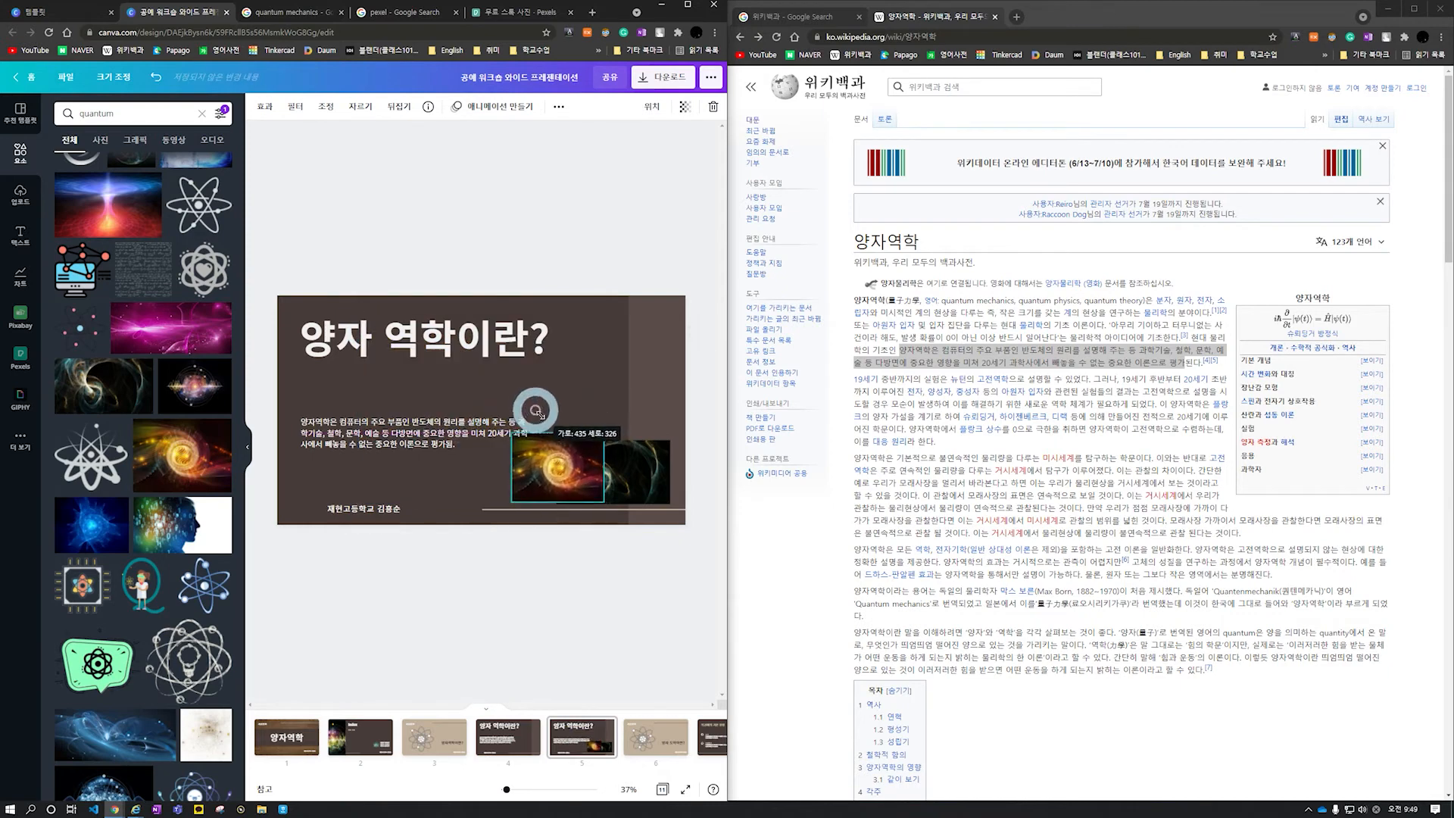
pyautogui.moveTo(558, 470); pyautogui.dragTo(630, 393)
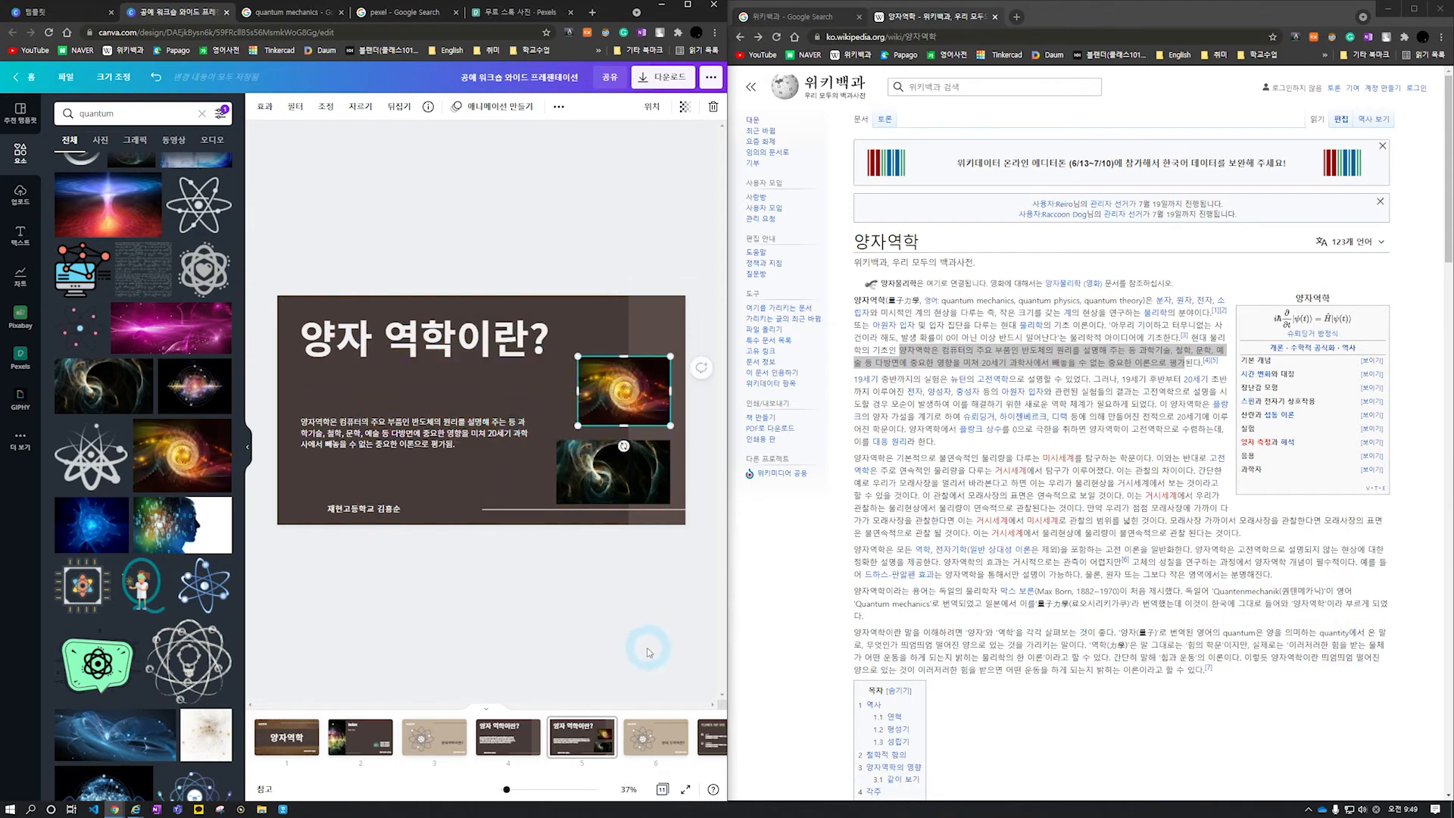
pyautogui.click(500, 618)
pyautogui.click(615, 746)
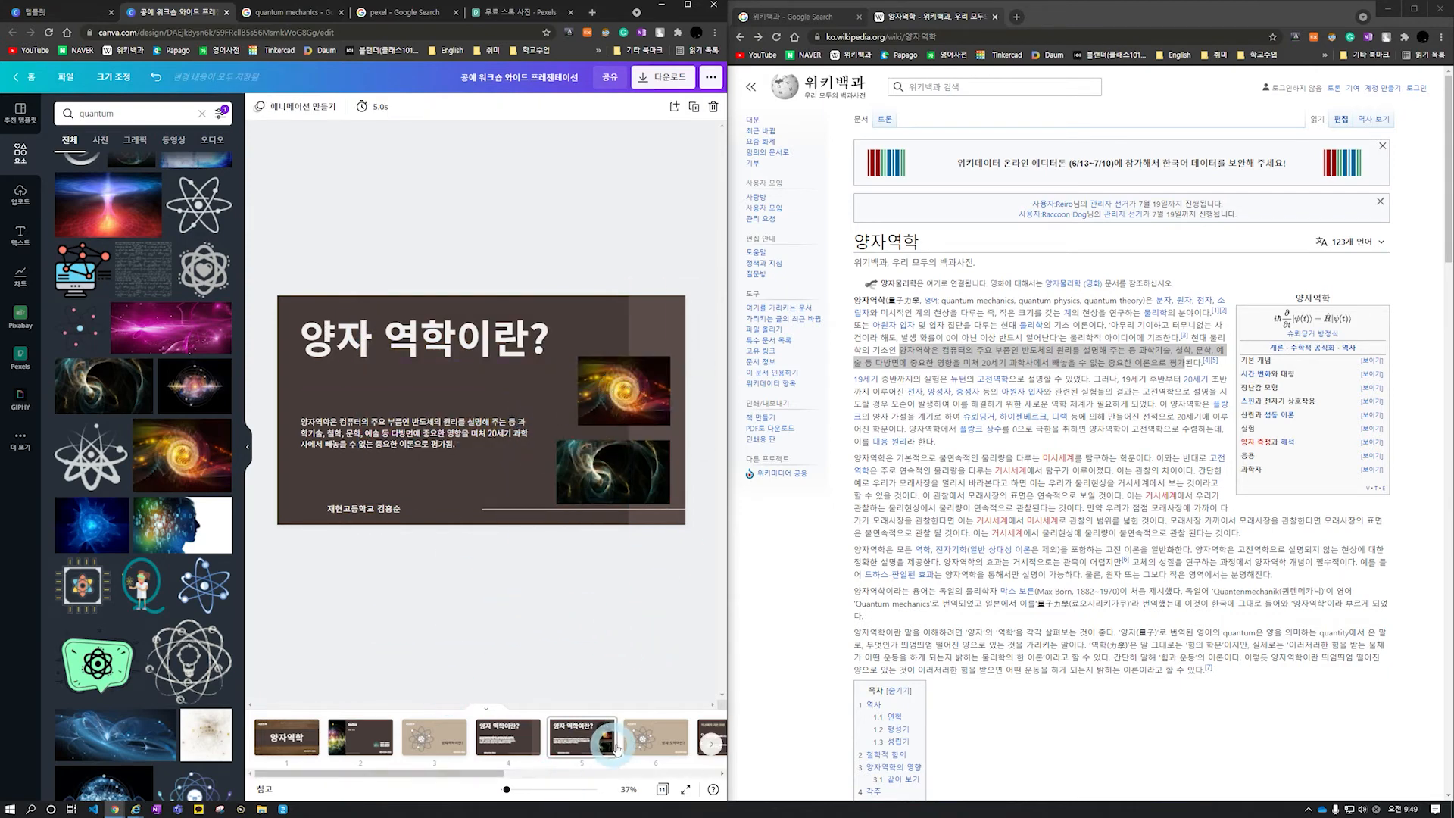
# Add the sketched atom with light bulb graphic to slide 4, sized to fit beside the definition text above the footer line
pyautogui.click(505, 740)
pyautogui.click(201, 653)
pyautogui.click(448, 371)
pyautogui.moveTo(437, 366); pyautogui.dragTo(606, 411)
pyautogui.click(701, 333)
pyautogui.moveTo(700, 327); pyautogui.dragTo(665, 355)
pyautogui.moveTo(602, 420); pyautogui.dragTo(617, 411)
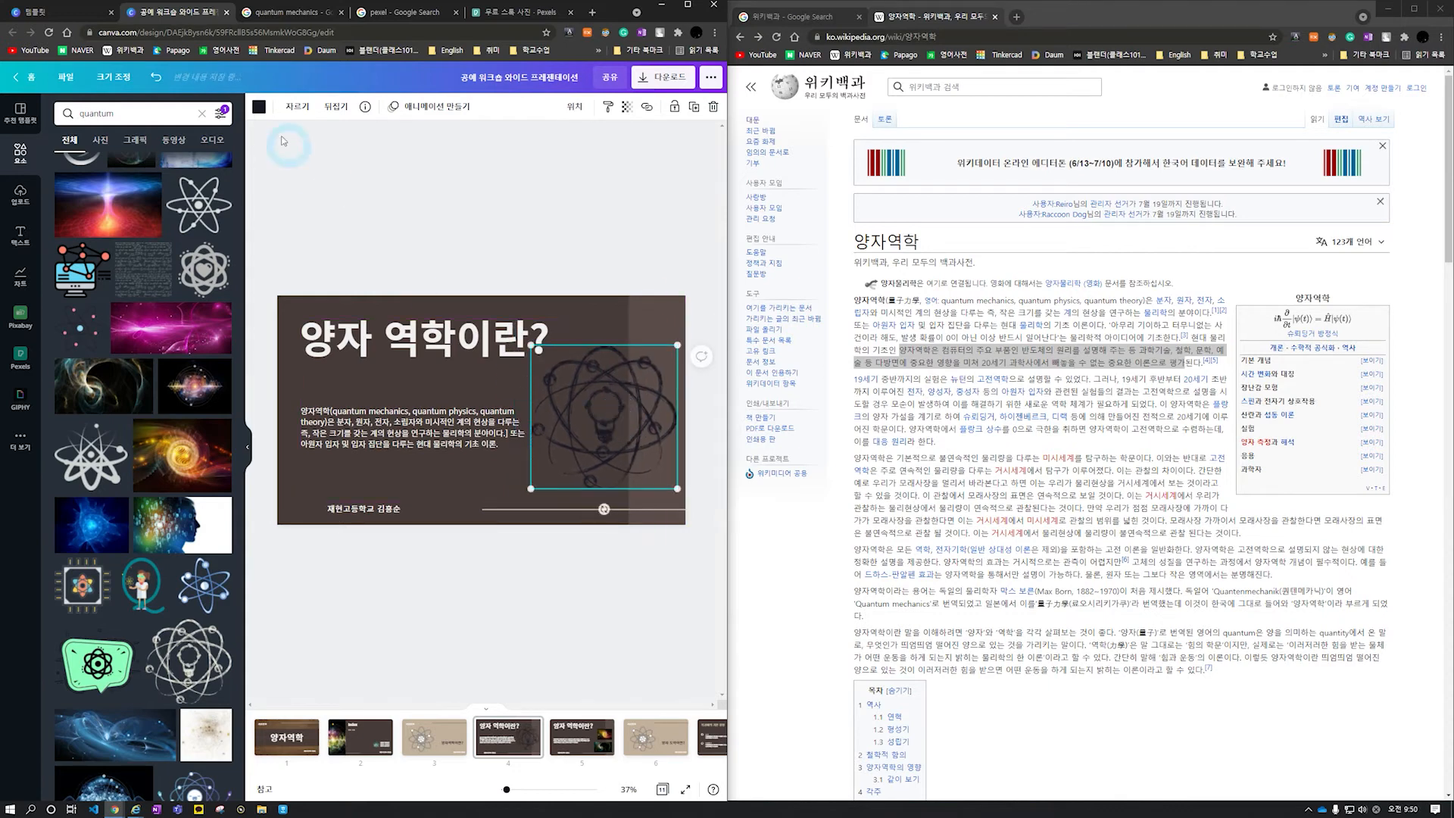
# Recolor the atom and light bulb graphic on slide 4 white
pyautogui.click(258, 108)
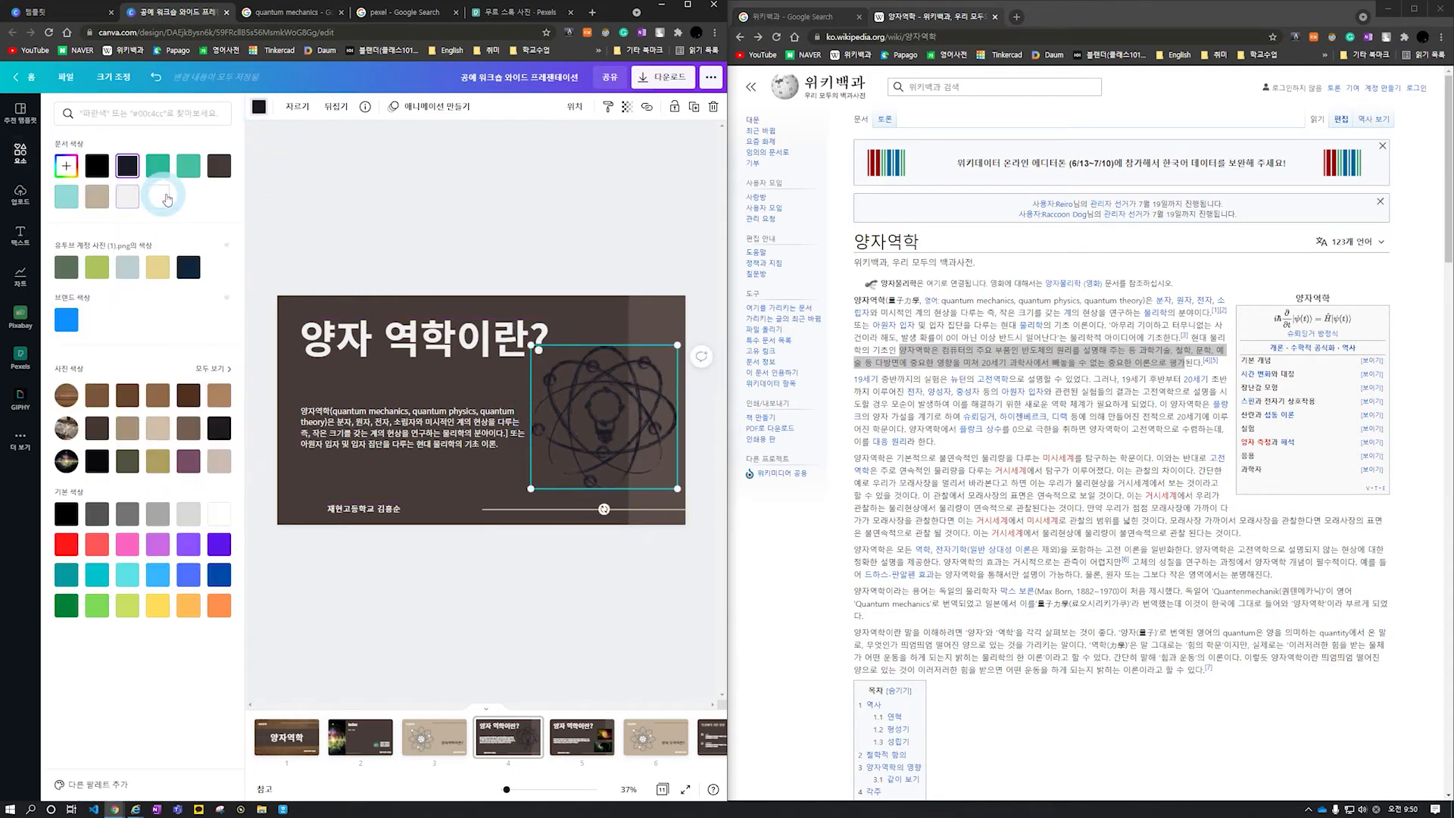
pyautogui.click(166, 199)
pyautogui.click(563, 603)
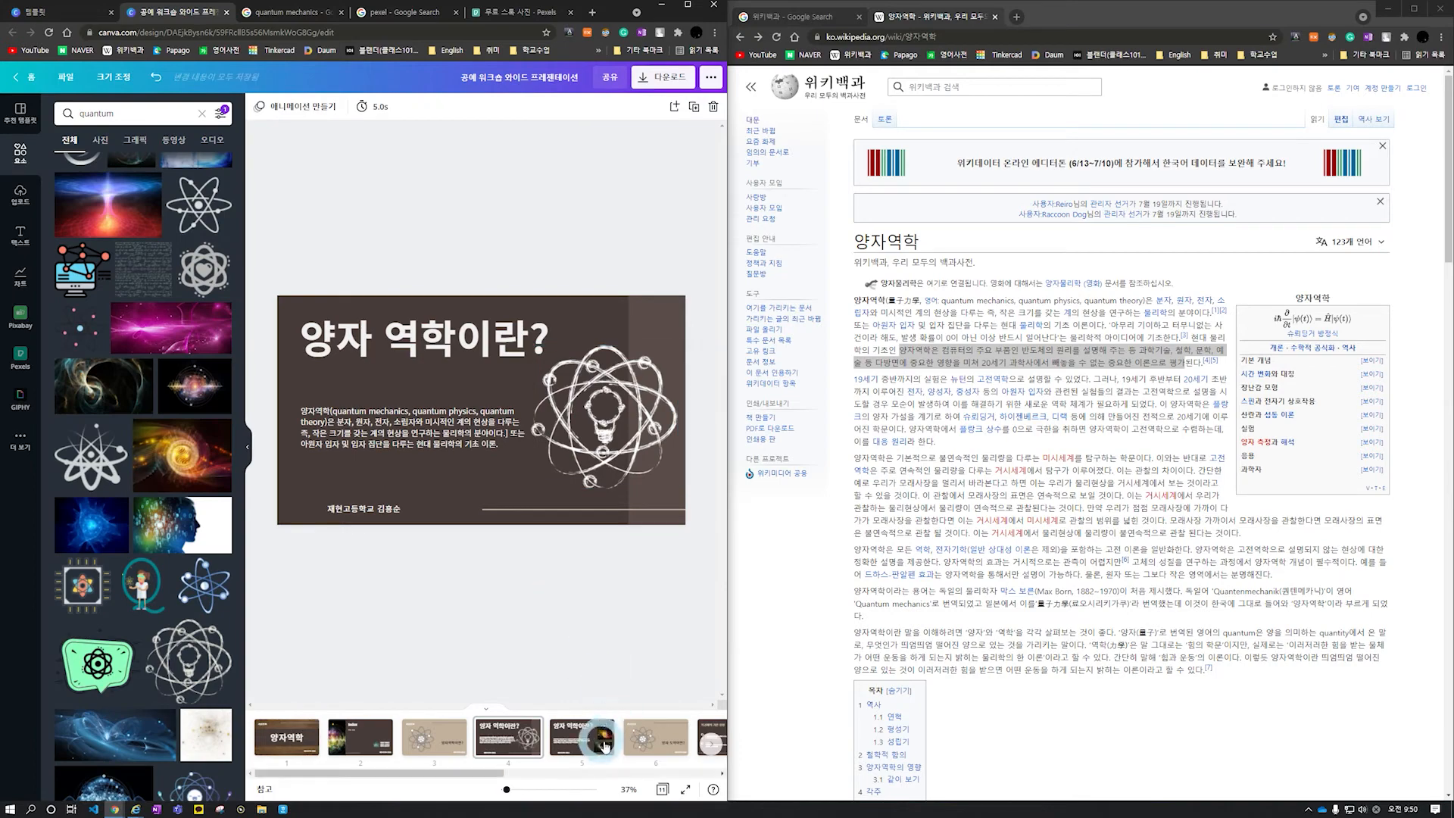
# Maximize the presentation window and look through slides 6, 7, 8 and 10
pyautogui.click(691, 9)
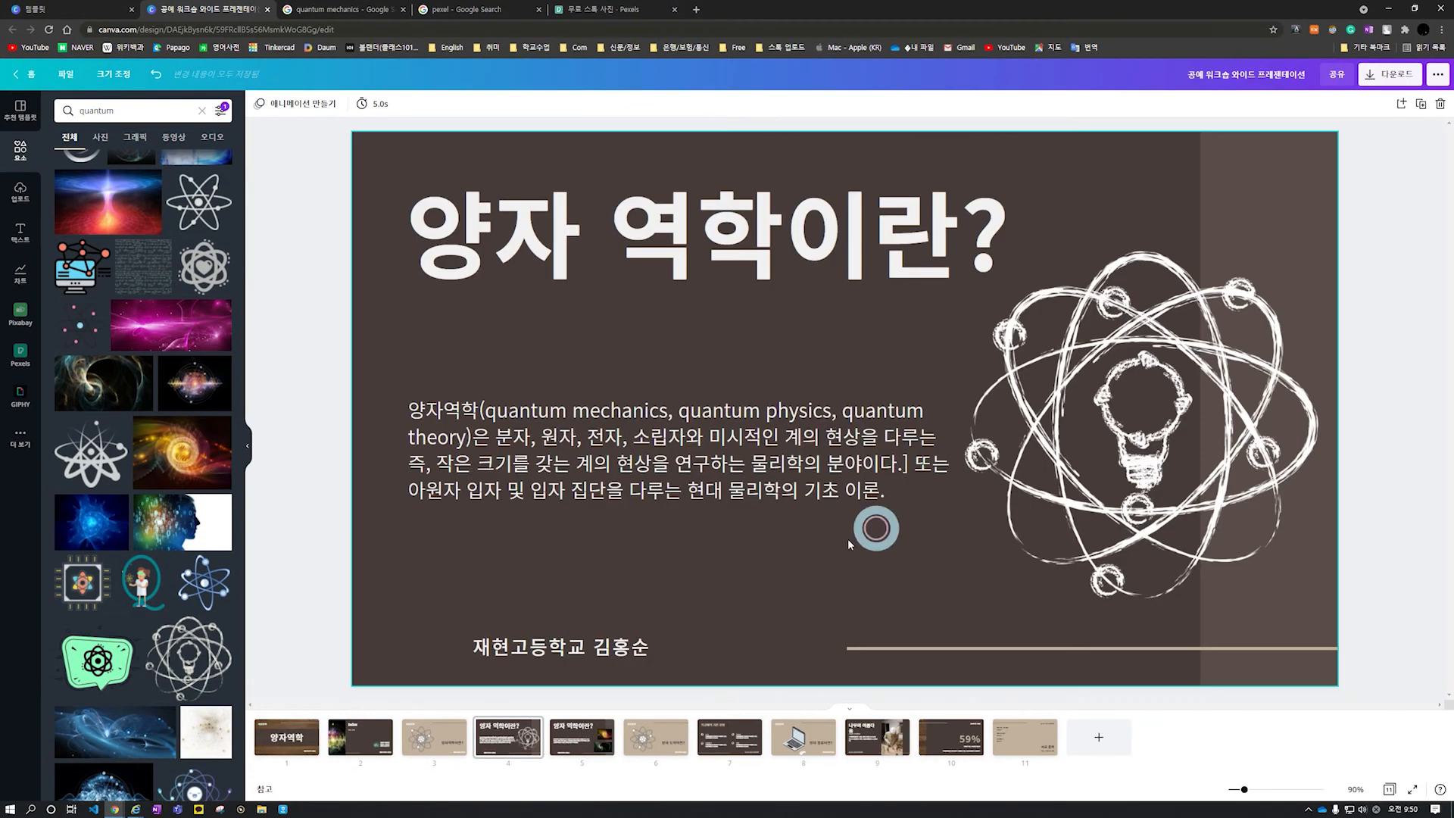
pyautogui.click(669, 745)
pyautogui.click(729, 738)
pyautogui.click(803, 738)
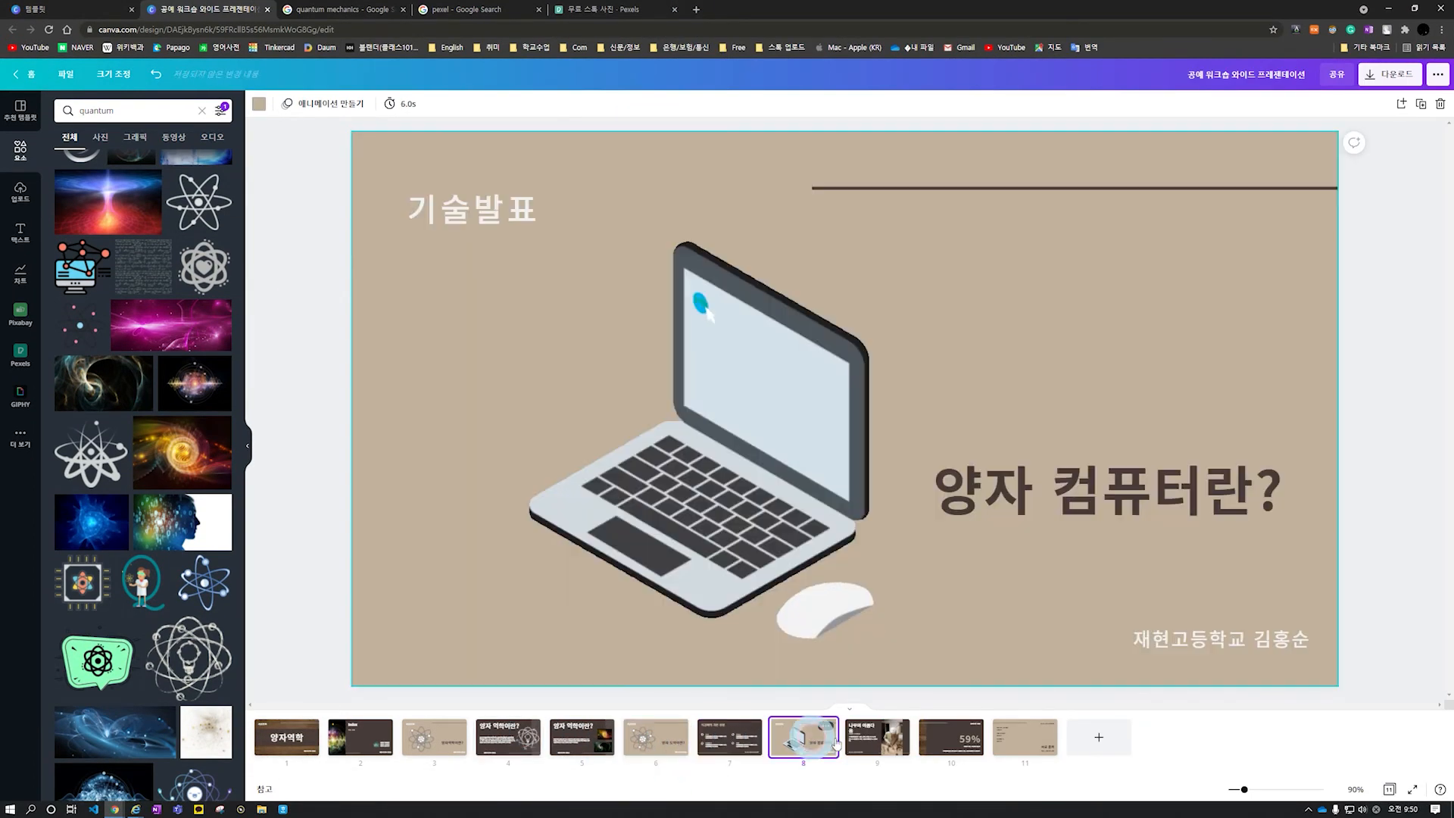
pyautogui.click(978, 736)
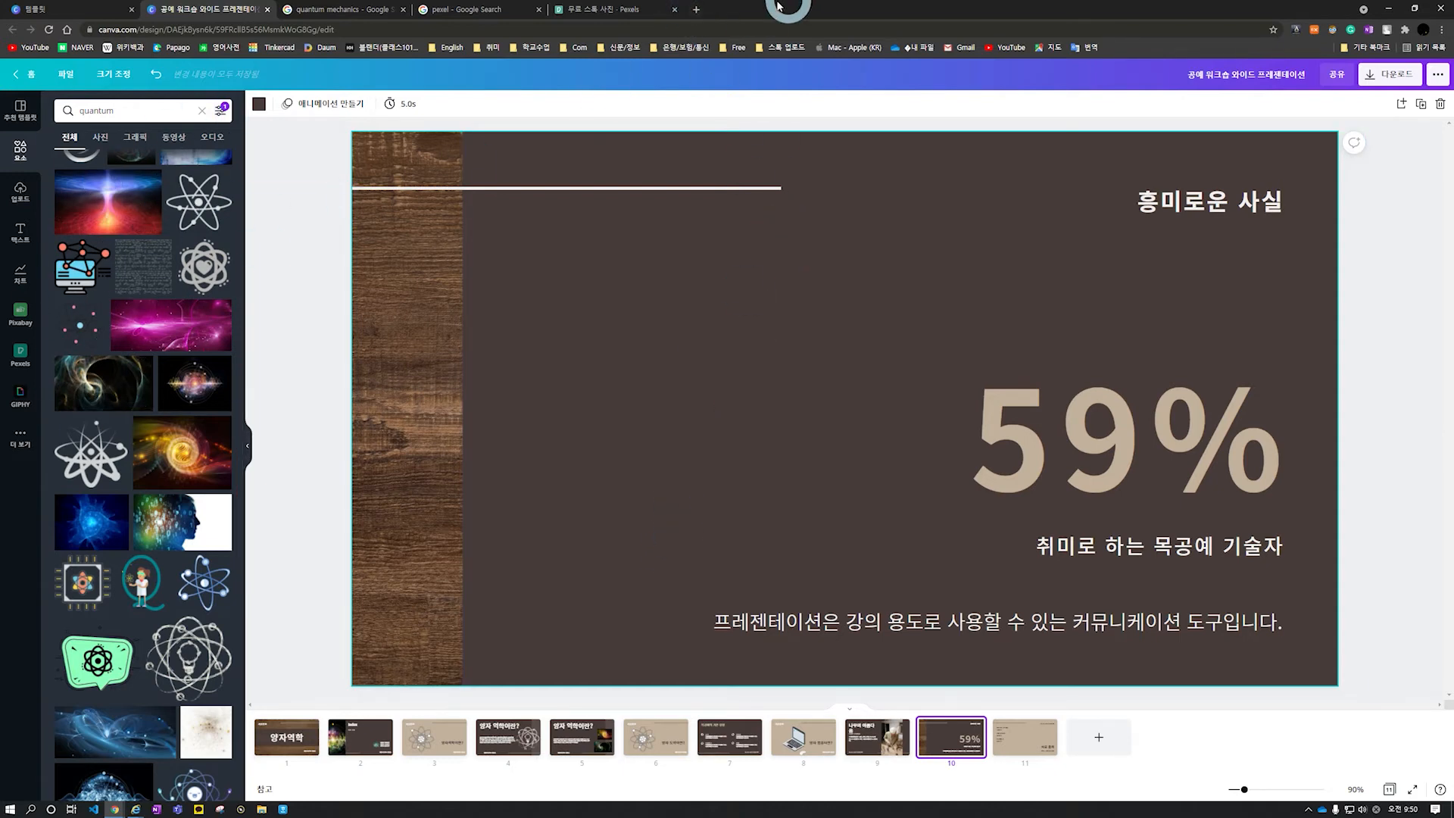
# Search Google Images for 양자 컴퓨터 in a new tab and open the preview of the first result
pyautogui.click(689, 11)
pyautogui.click(720, 249)
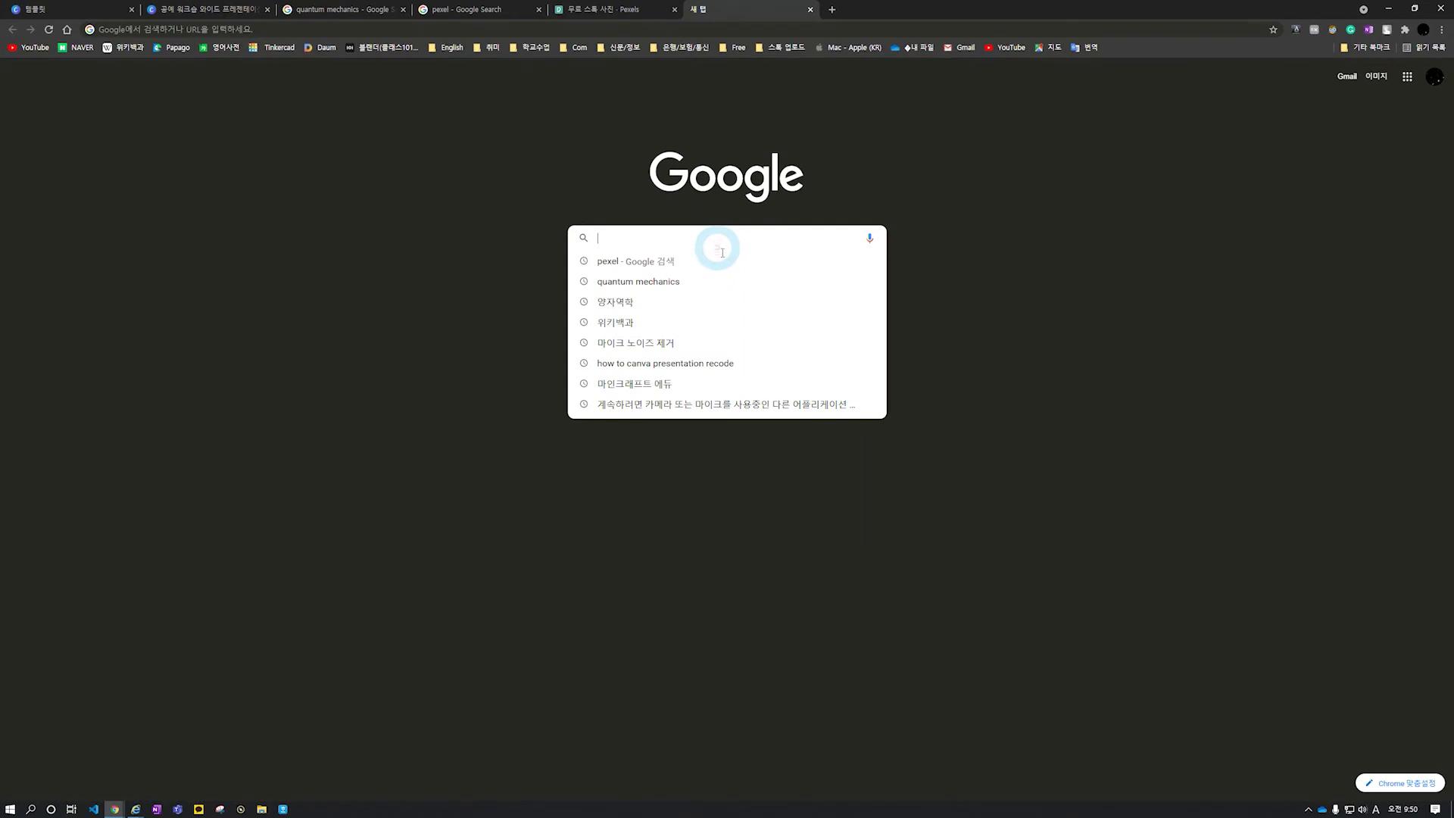
pyautogui.write('양ㅈ')
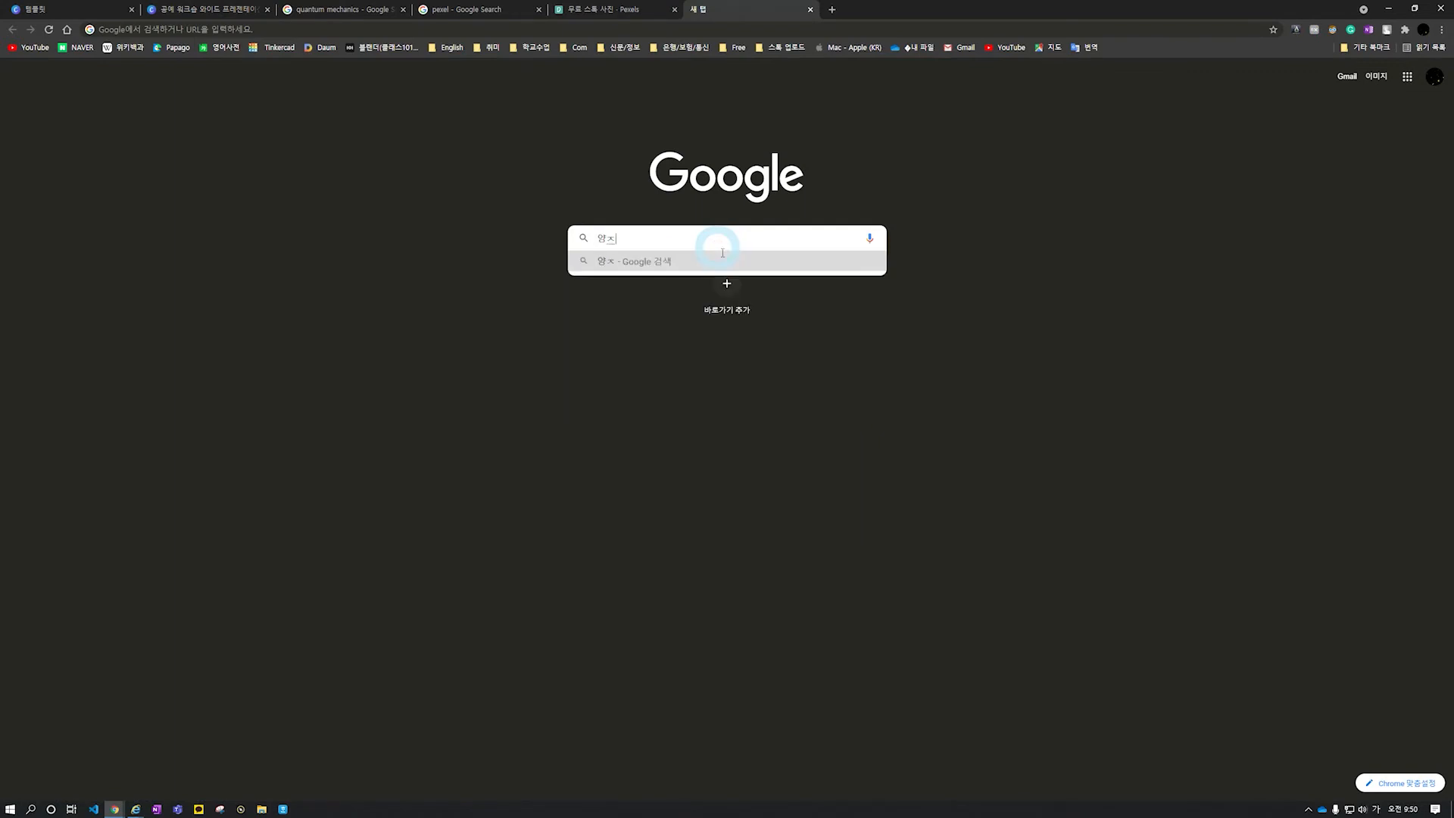
pyautogui.write(' 컴퓨터')
pyautogui.press('Return')
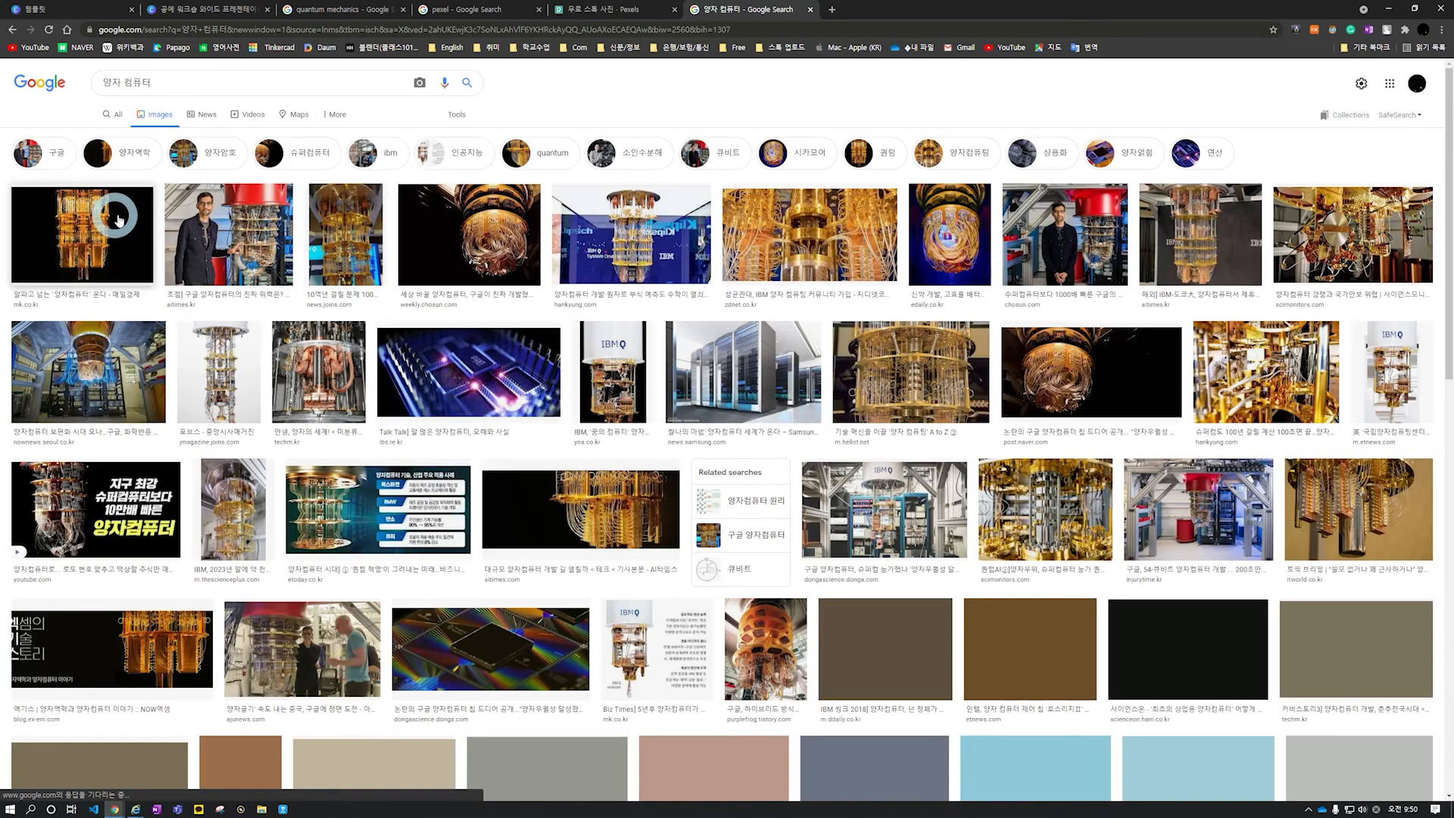
pyautogui.click(118, 222)
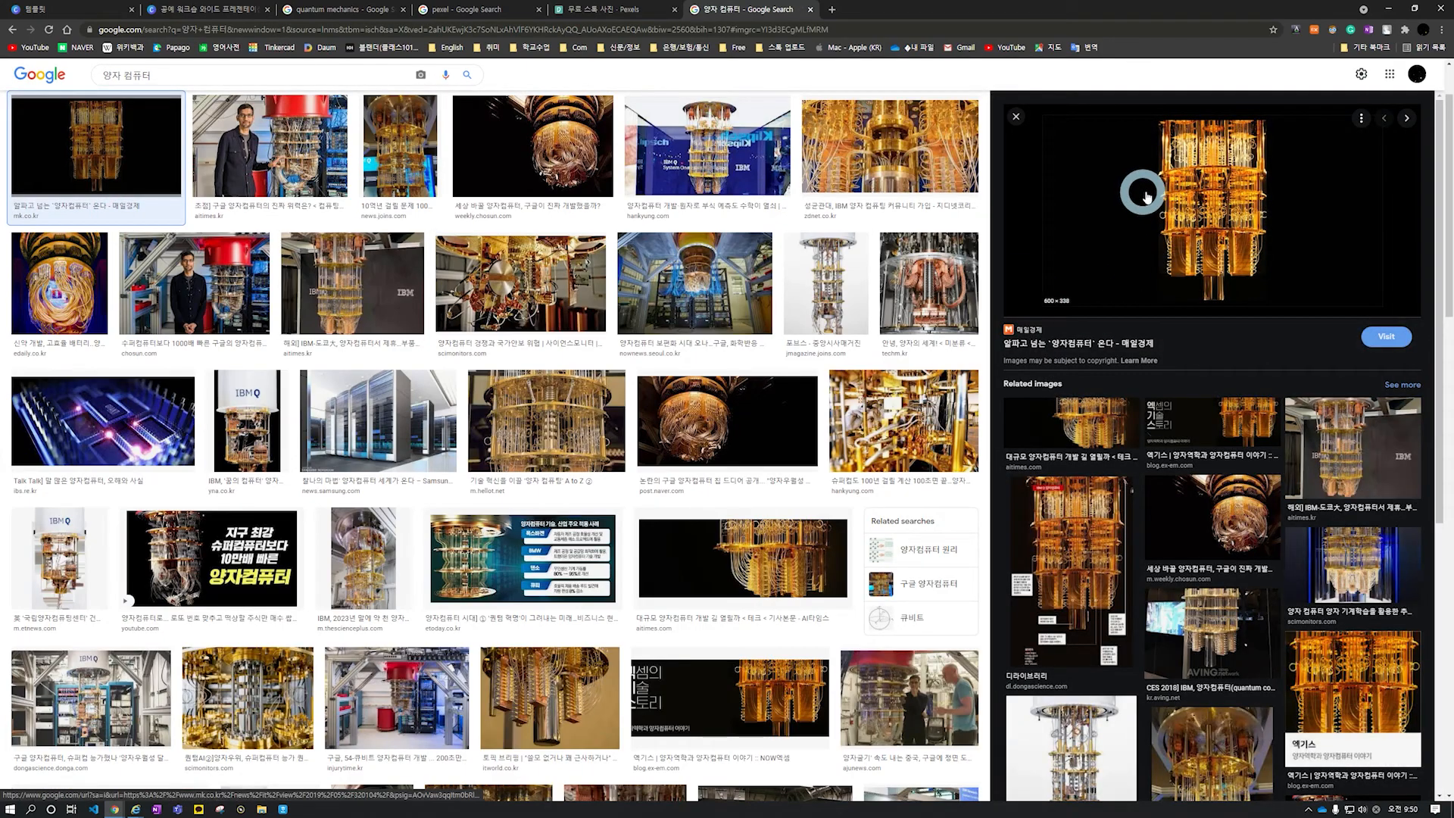
# Capture the golden quantum computer in the image preview to the clipboard as a rectangular screenshot
pyautogui.press('super+shift+s')
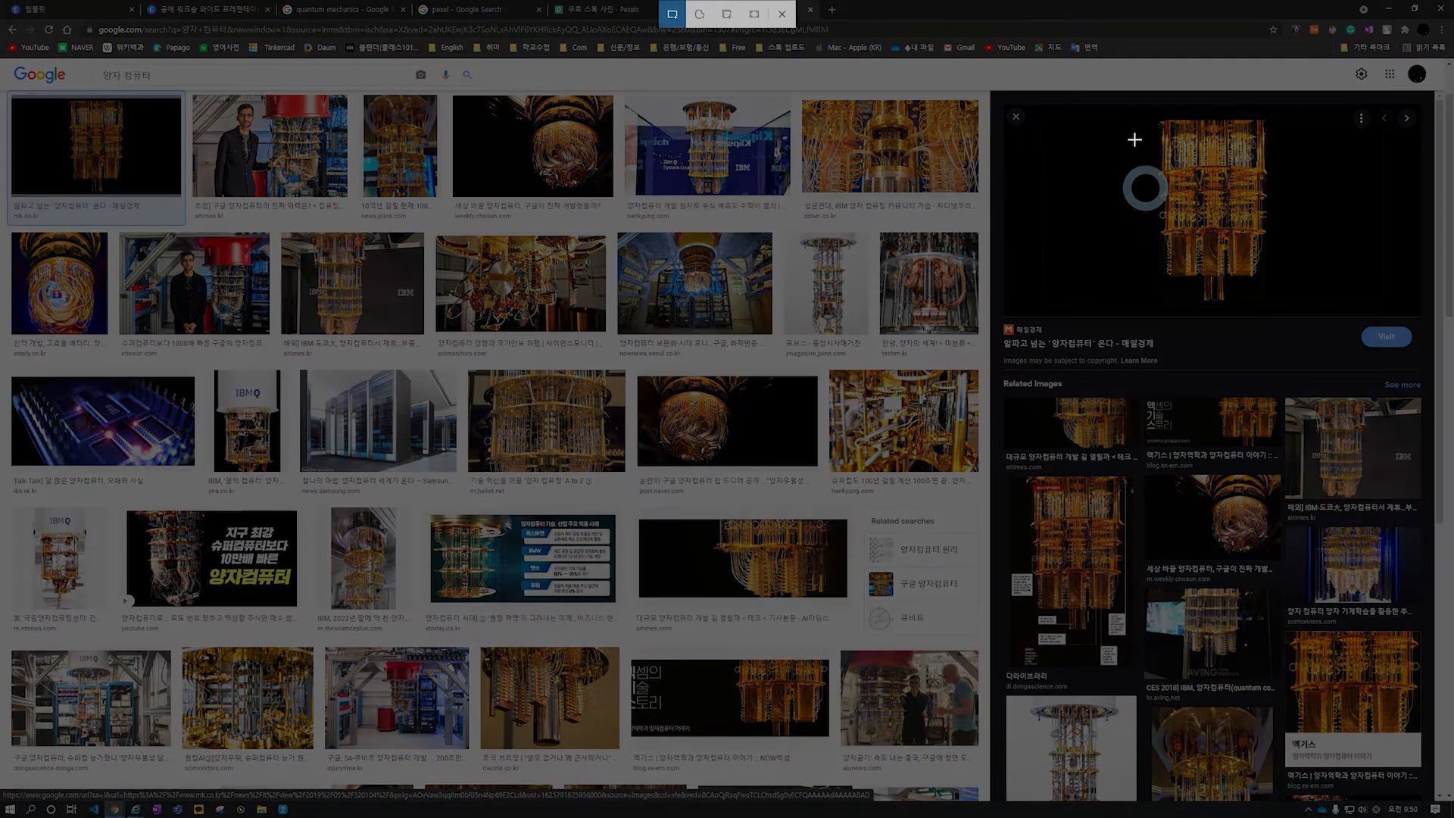
pyautogui.moveTo(1119, 109); pyautogui.dragTo(1305, 309)
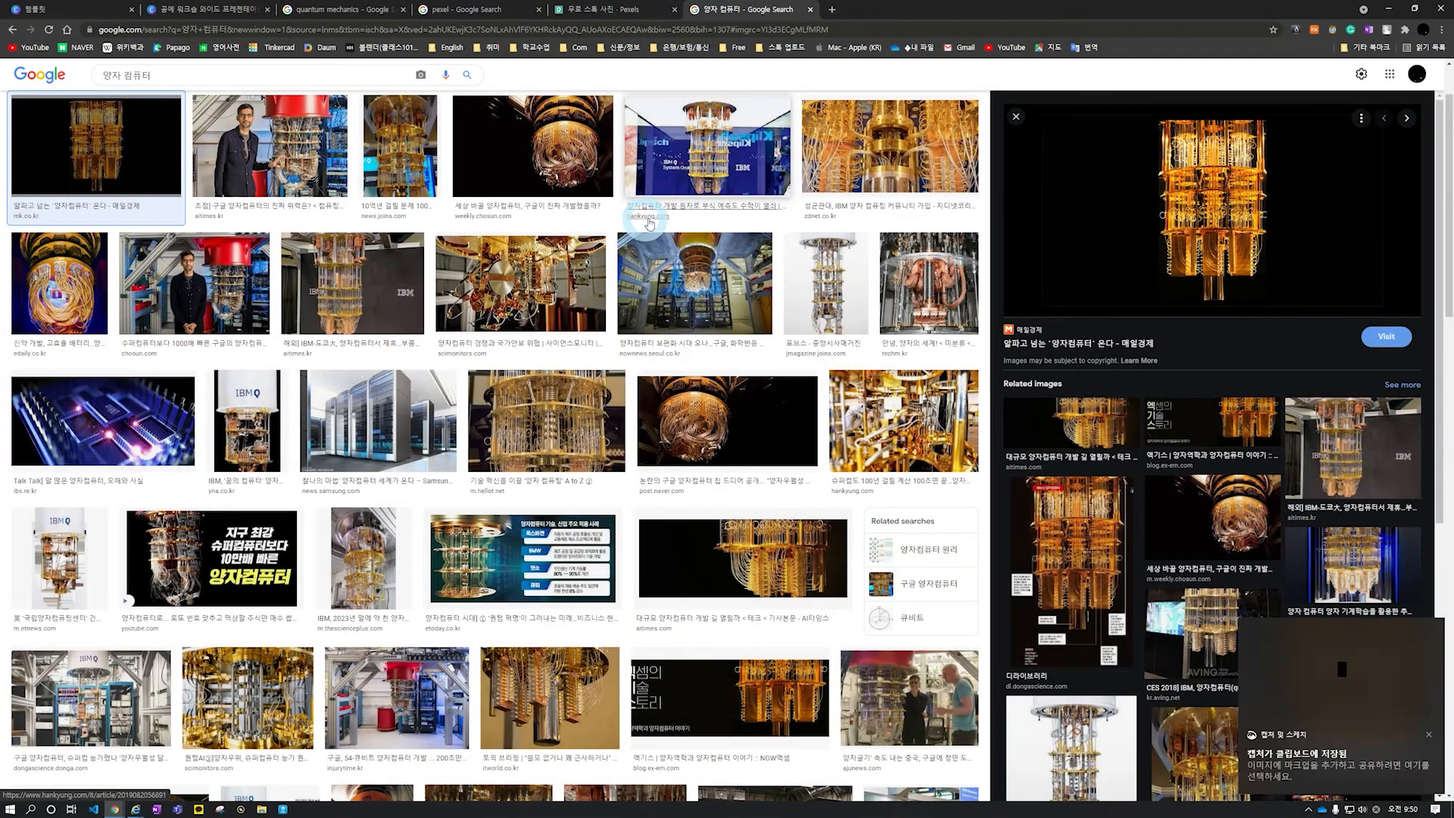
pyautogui.press('super+shift+s')
pyautogui.moveTo(1137, 112)
pyautogui.mouseDown()
pyautogui.moveTo(1291, 281)
pyautogui.moveTo(1302, 322)
pyautogui.mouseUp()
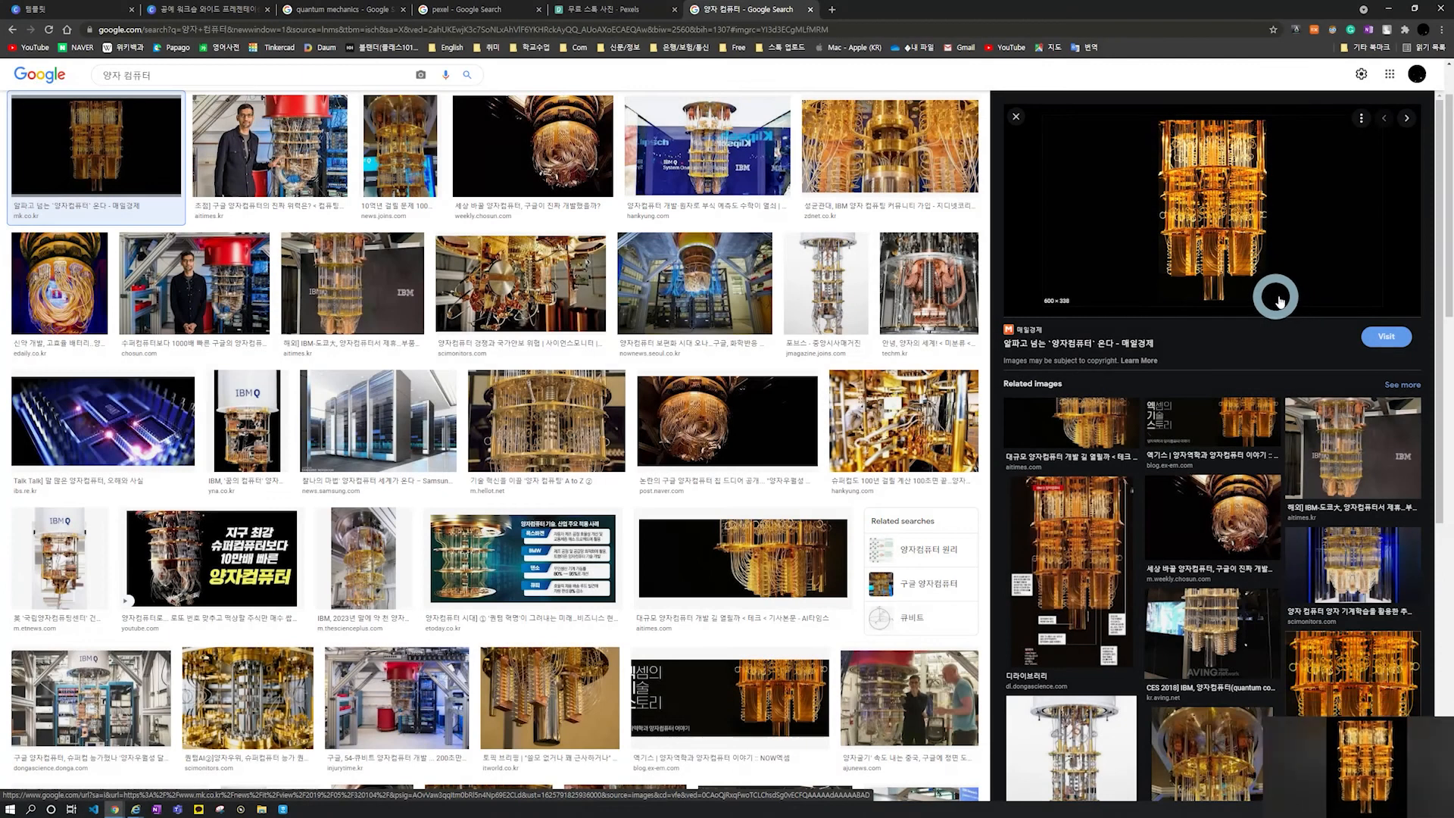
# Return to the Canva presentation and paste the captured quantum computer image on slide 7, in the right half above the footer
pyautogui.click(220, 10)
pyautogui.click(585, 704)
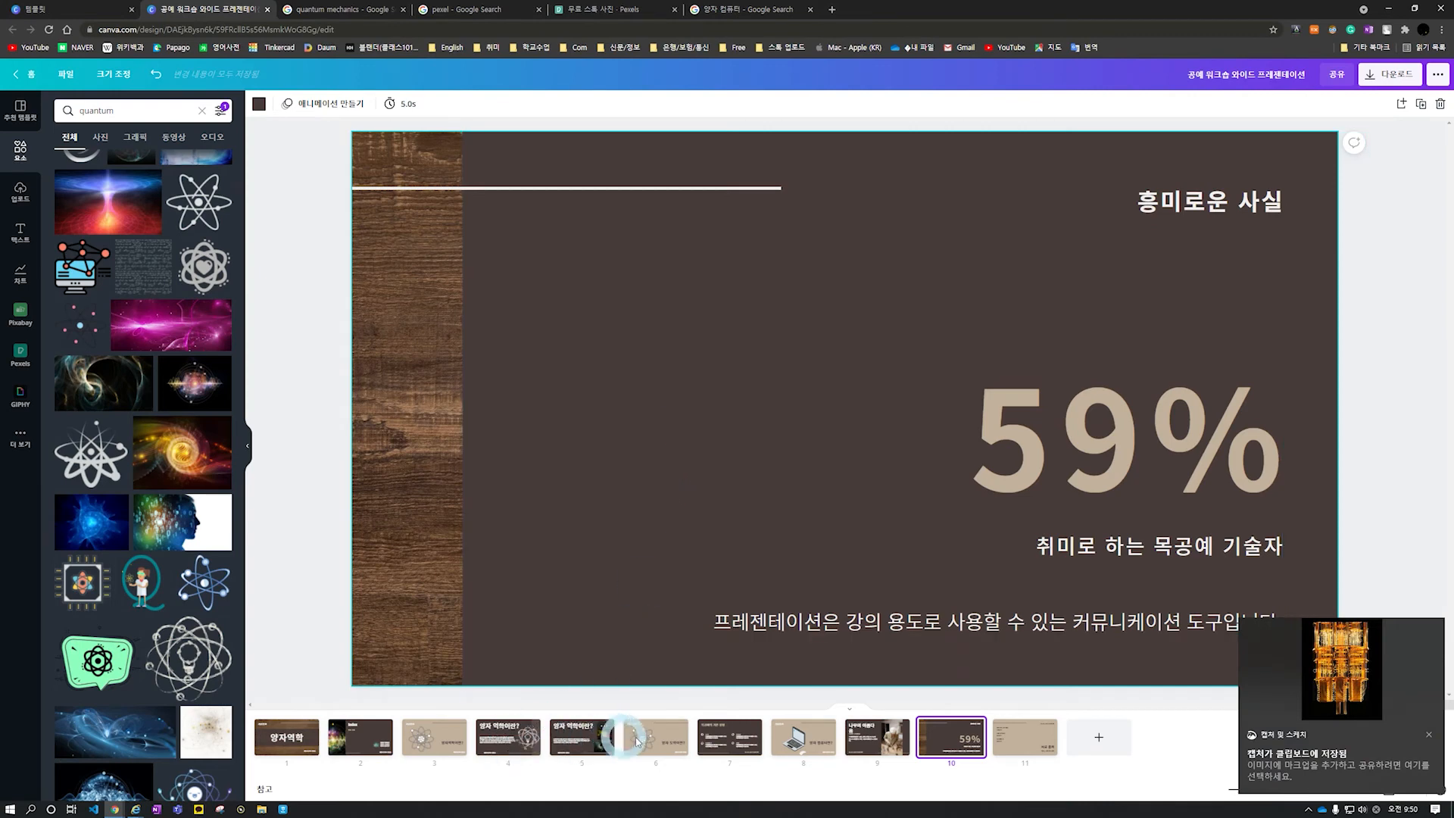
pyautogui.click(718, 744)
pyautogui.click(789, 321)
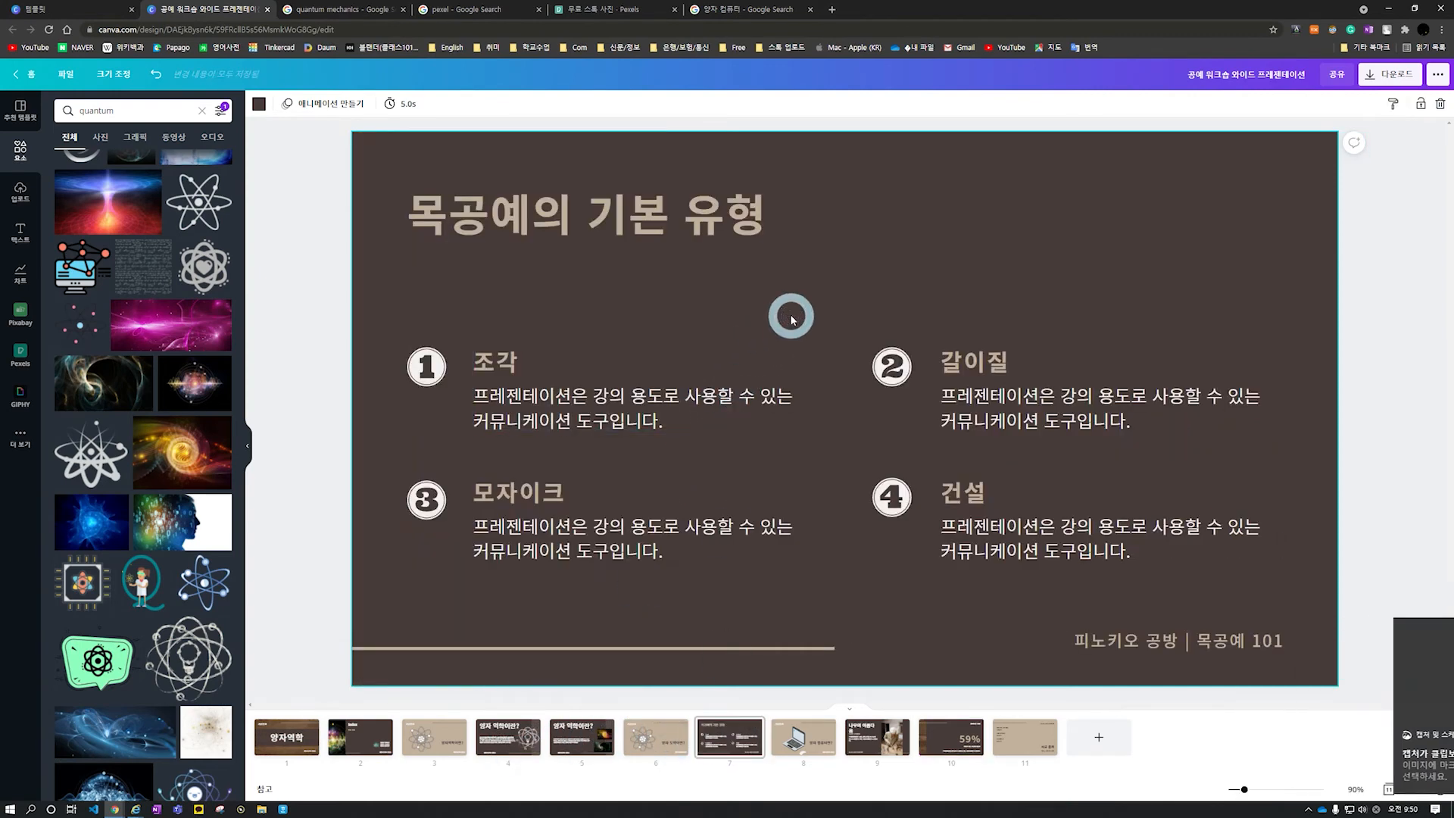
pyautogui.hotkey('ctrl', 'v')
pyautogui.moveTo(867, 365); pyautogui.dragTo(1049, 280)
# Delete the 갈이질 and 건설 headings, their descriptions and the number badges 2 and 4 from slide 7
pyautogui.click(960, 447)
pyautogui.click(954, 422)
pyautogui.press('Delete')
pyautogui.click(990, 510)
pyautogui.press('Delete')
pyautogui.click(980, 363)
pyautogui.press('Delete')
pyautogui.click(992, 497)
pyautogui.press('Delete')
pyautogui.click(896, 503)
pyautogui.press('Delete')
pyautogui.click(889, 368)
pyautogui.press('Delete')
# Delete the 조각 and 모자이크 headings and their descriptions from slide 7
pyautogui.click(569, 401)
pyautogui.press('Delete')
pyautogui.click(532, 494)
pyautogui.press('Delete')
pyautogui.click(536, 528)
pyautogui.press('Delete')
# Change the title on slide 7 to 양자 컴퓨터?
pyautogui.doubleClick(525, 229)
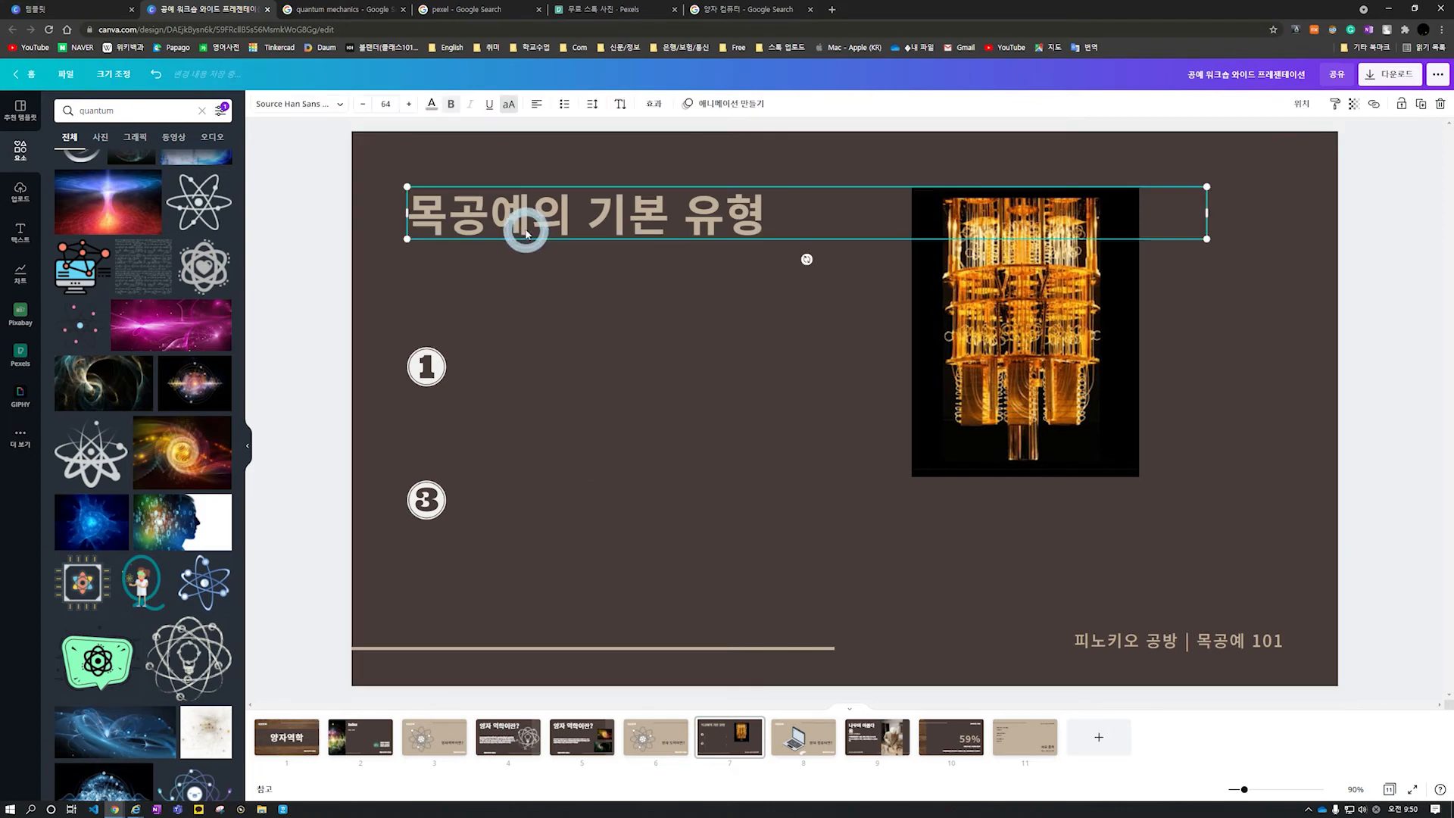
pyautogui.write('양자 커')
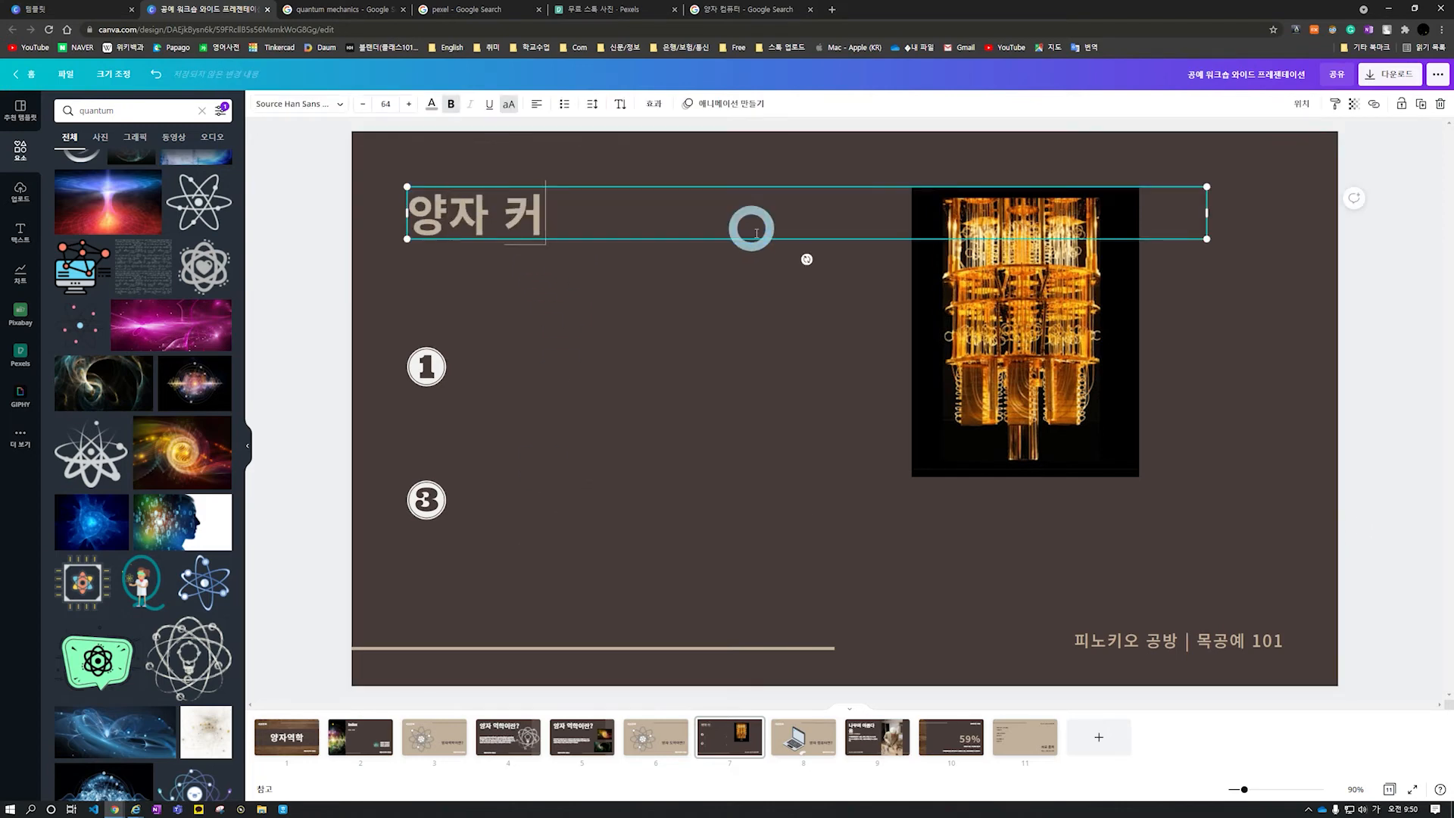
pyautogui.click(763, 336)
# Enlarge the quantum computer image on slide 7 to fill the right side between the title and the footer
pyautogui.moveTo(1016, 379); pyautogui.dragTo(997, 395)
pyautogui.moveTo(1128, 500); pyautogui.dragTo(1186, 503)
pyautogui.click(767, 528)
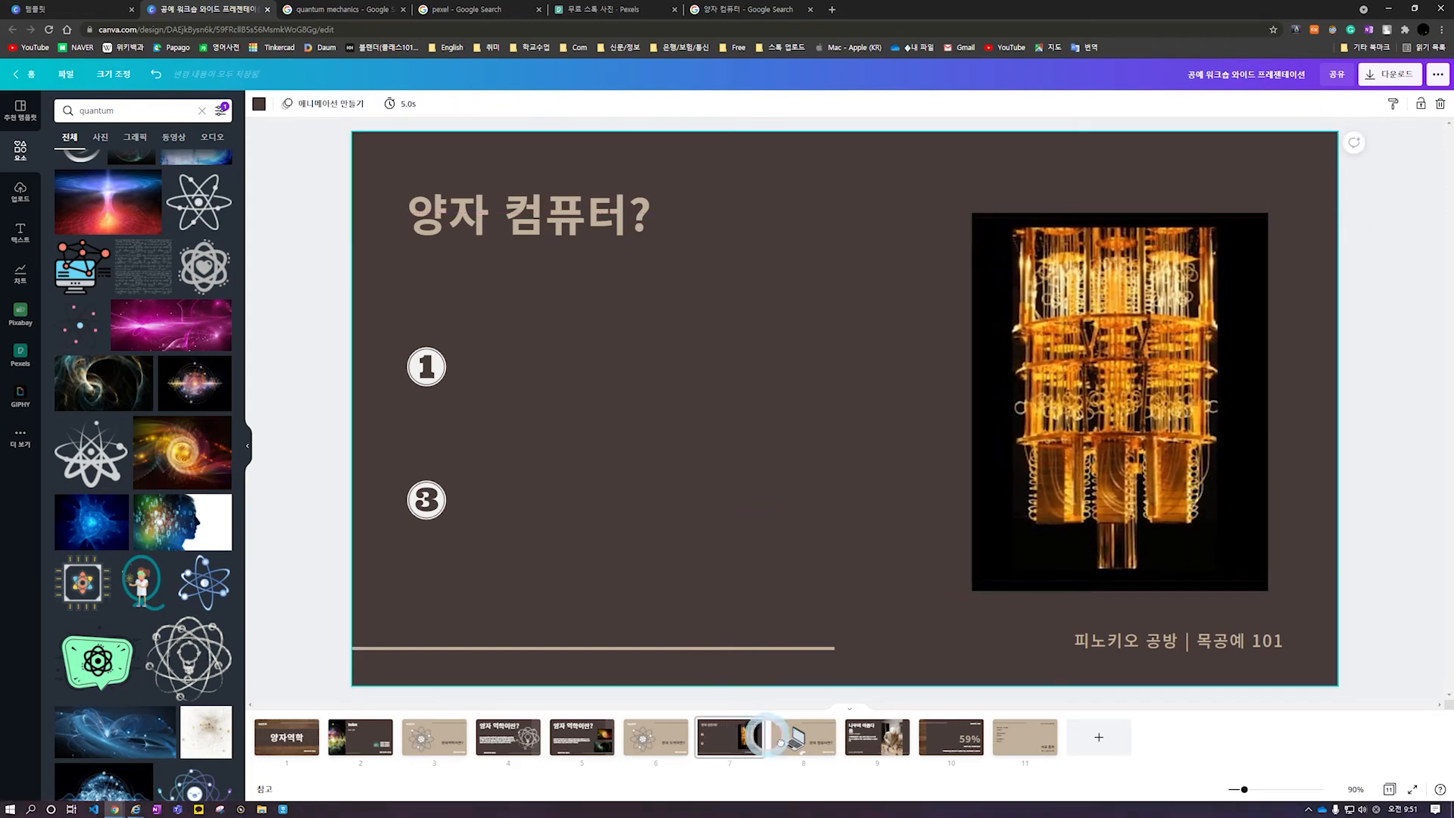
# Reorder the slides so 양자 컴퓨터? follows the 양자 컴퓨터란? slide, and nudge its quantum computer image slightly right
pyautogui.moveTo(860, 740)
pyautogui.mouseDown()
pyautogui.moveTo(875, 741)
pyautogui.moveTo(709, 743)
pyautogui.mouseUp()
pyautogui.click(829, 745)
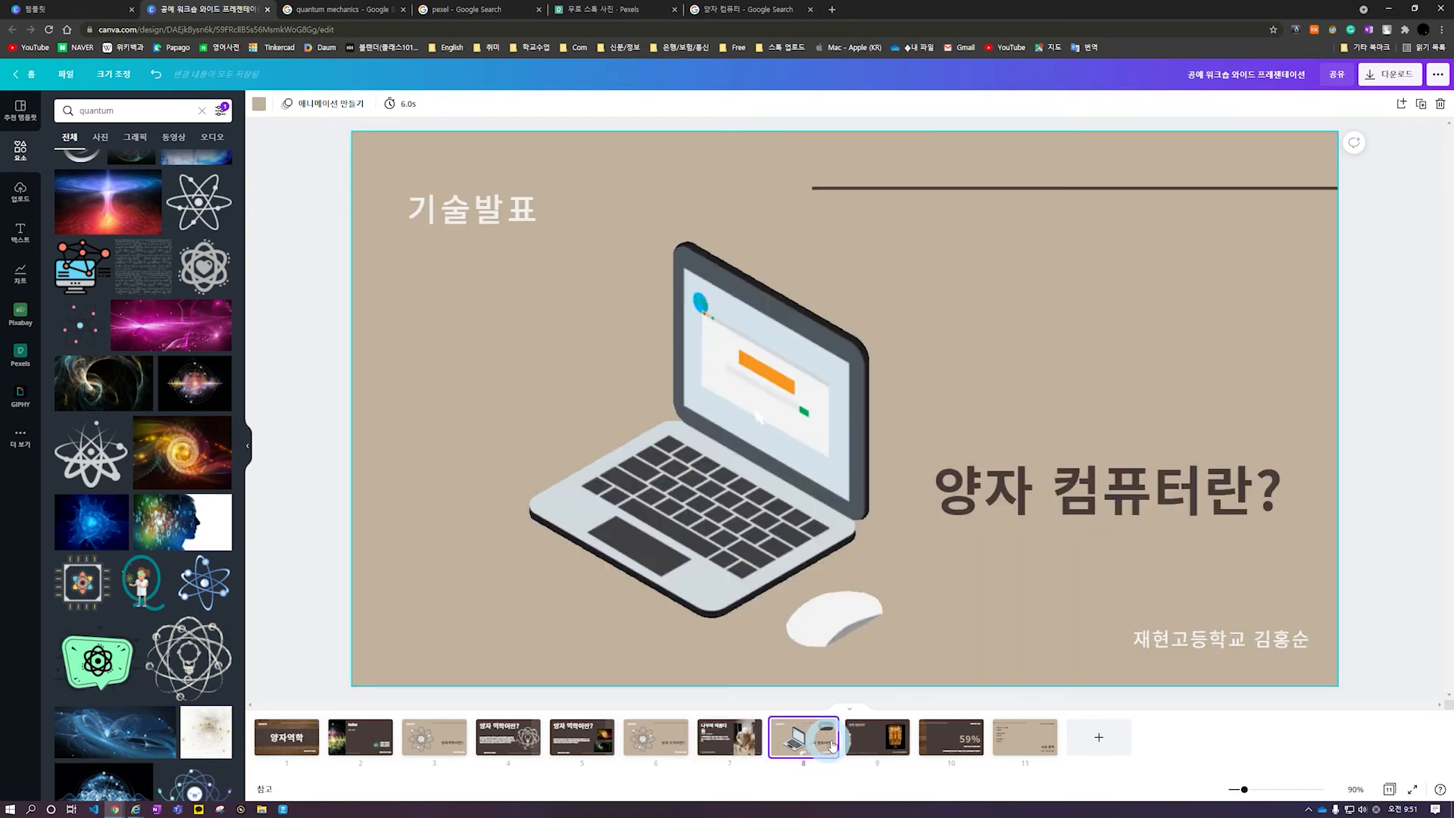
pyautogui.press('Right')
pyautogui.moveTo(1086, 411); pyautogui.dragTo(1094, 417)
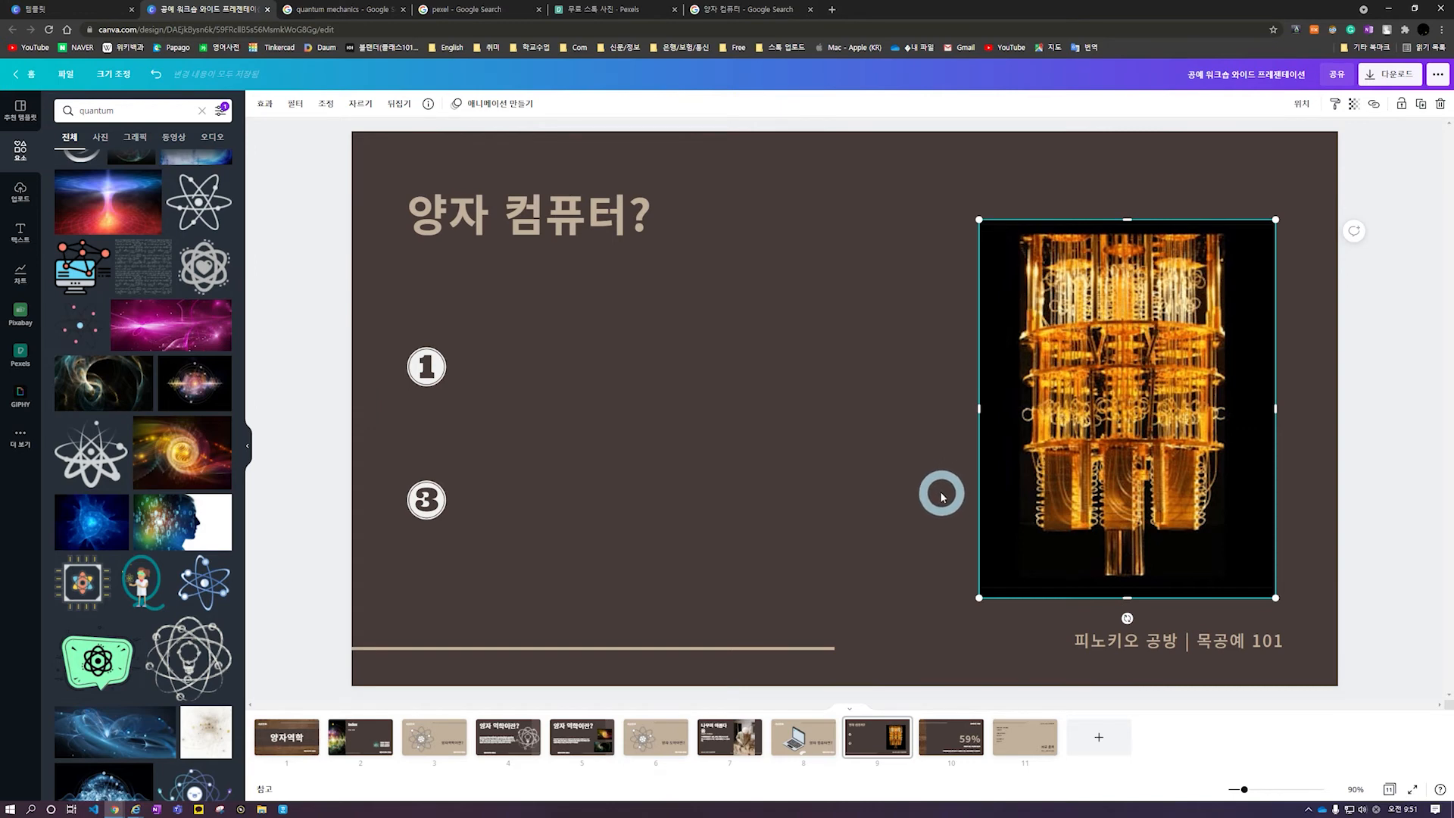
pyautogui.moveTo(1078, 438); pyautogui.dragTo(1094, 443)
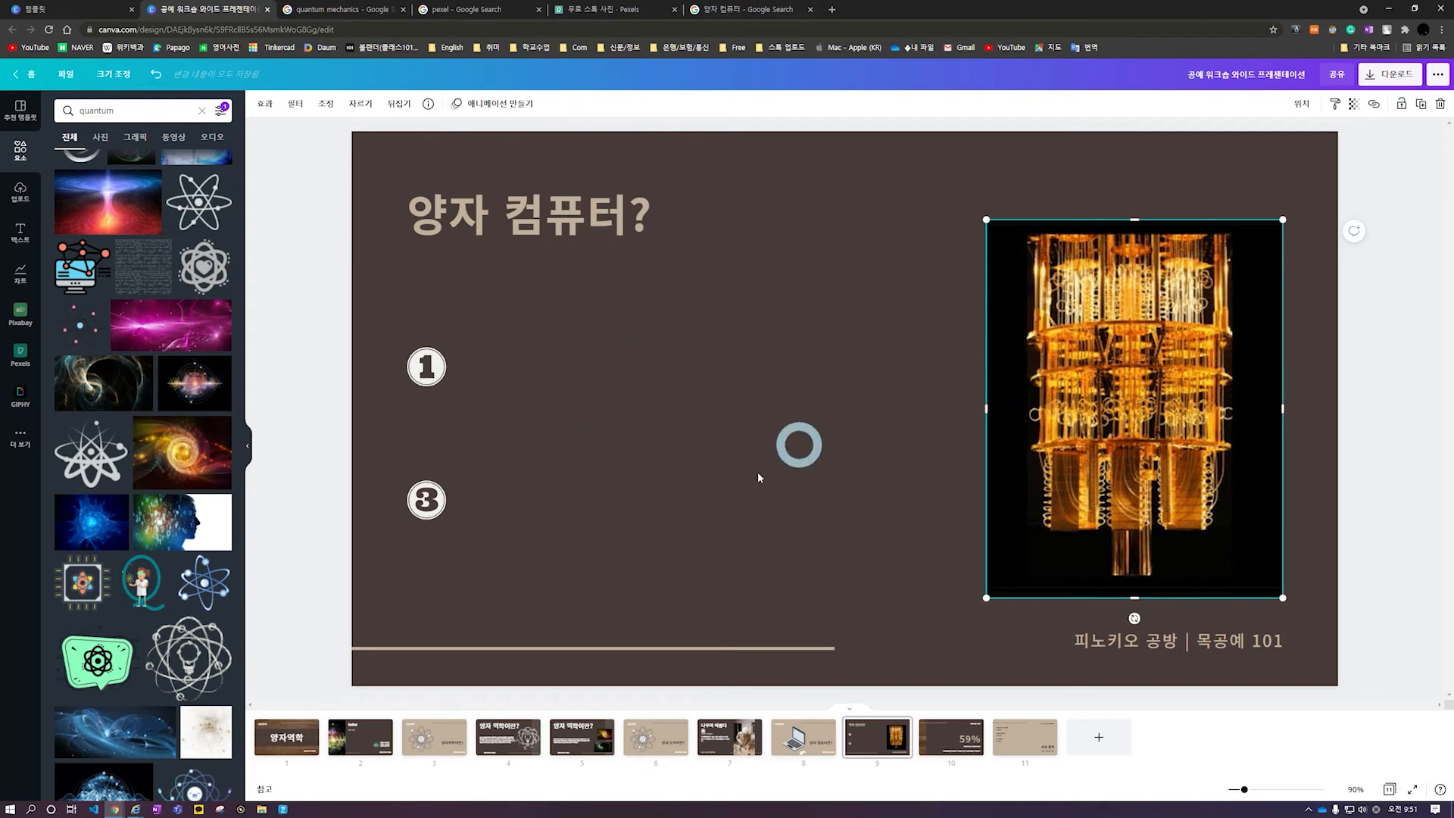
# Delete the 59% 흥미로운 사실 slide and clear all text from the final 자료 출처 slide
pyautogui.click(975, 748)
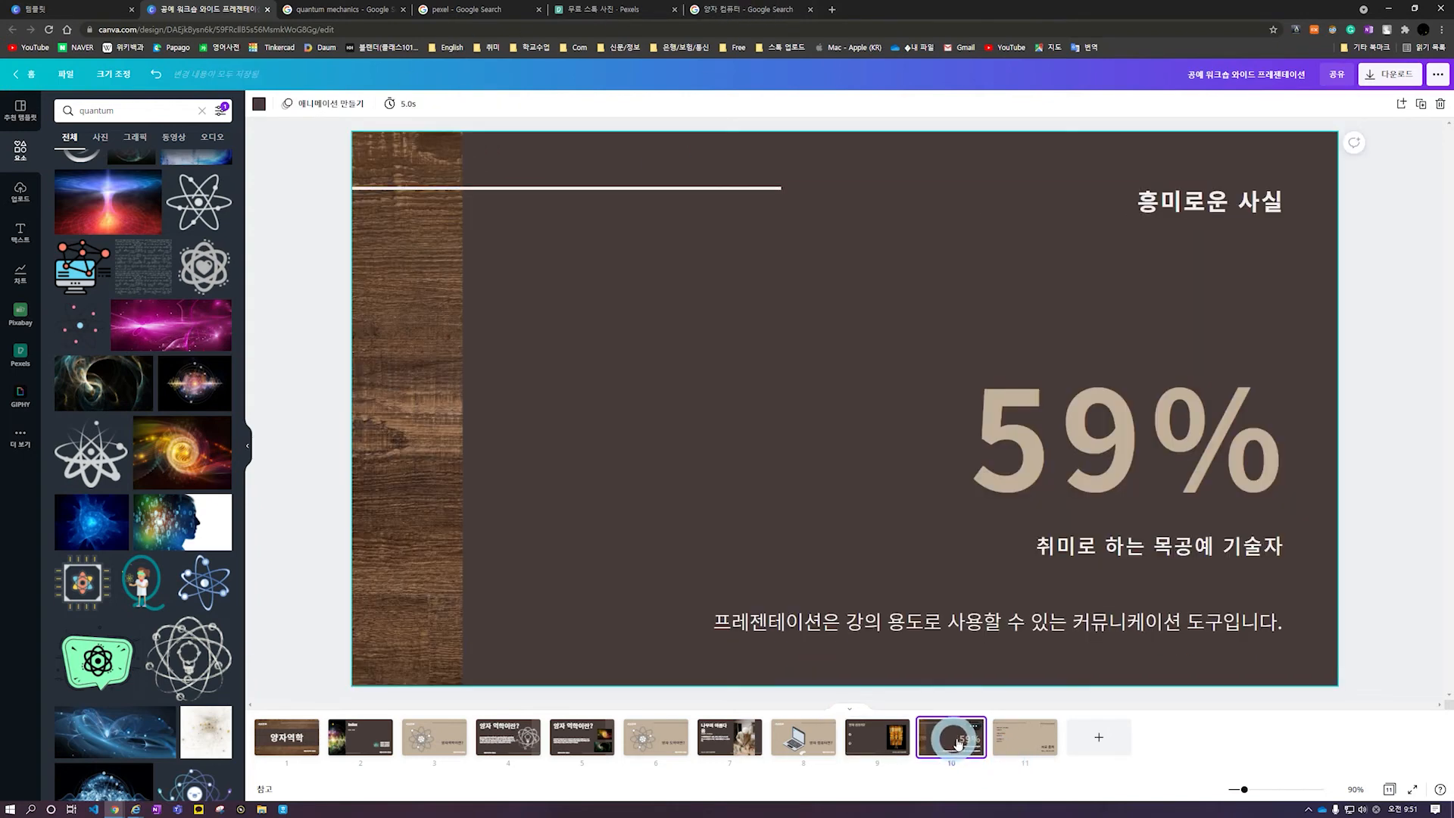
pyautogui.press('Delete')
pyautogui.click(1070, 535)
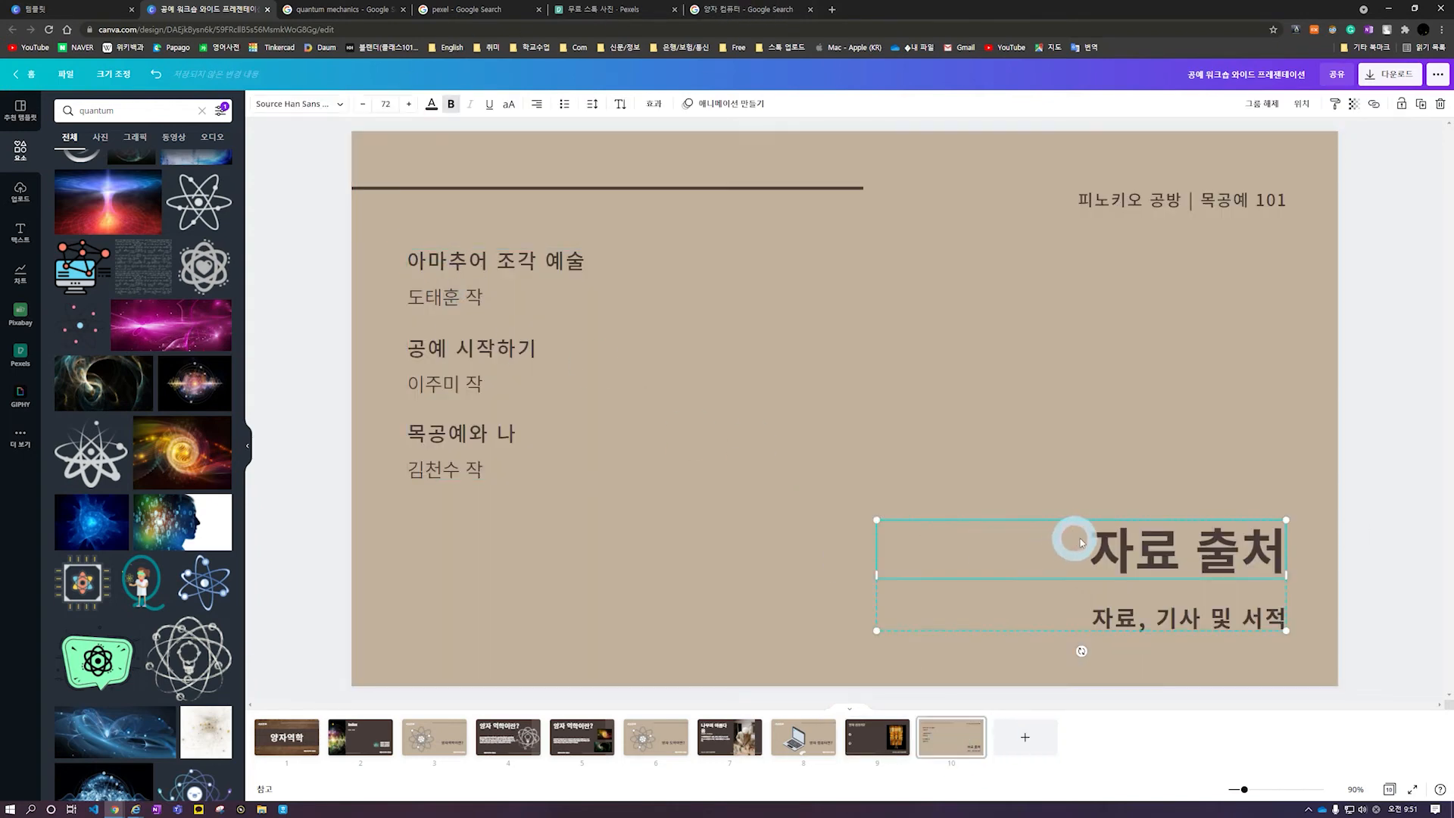
pyautogui.press('Delete')
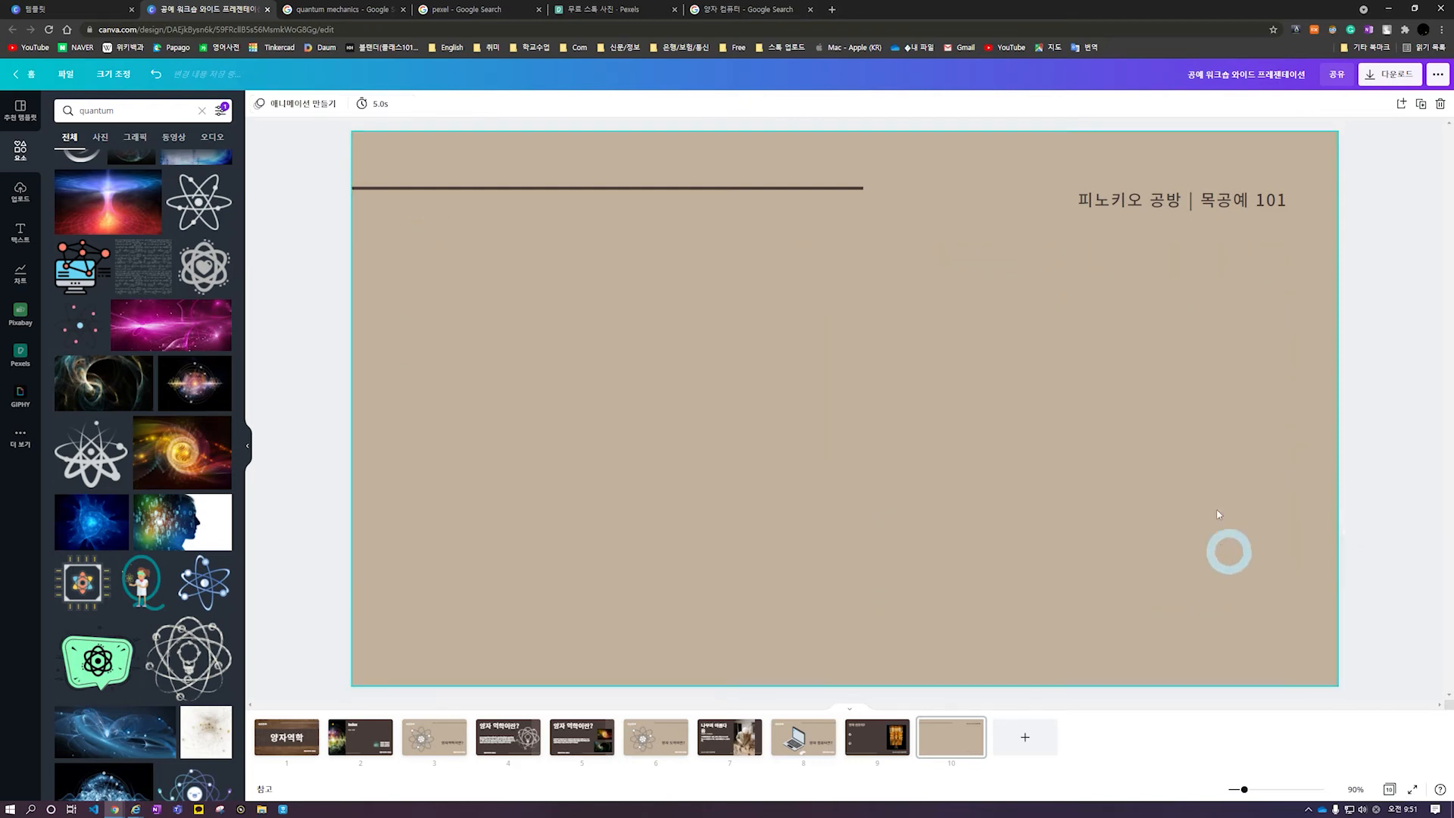
# Search the elements library for thanks
pyautogui.doubleClick(96, 111)
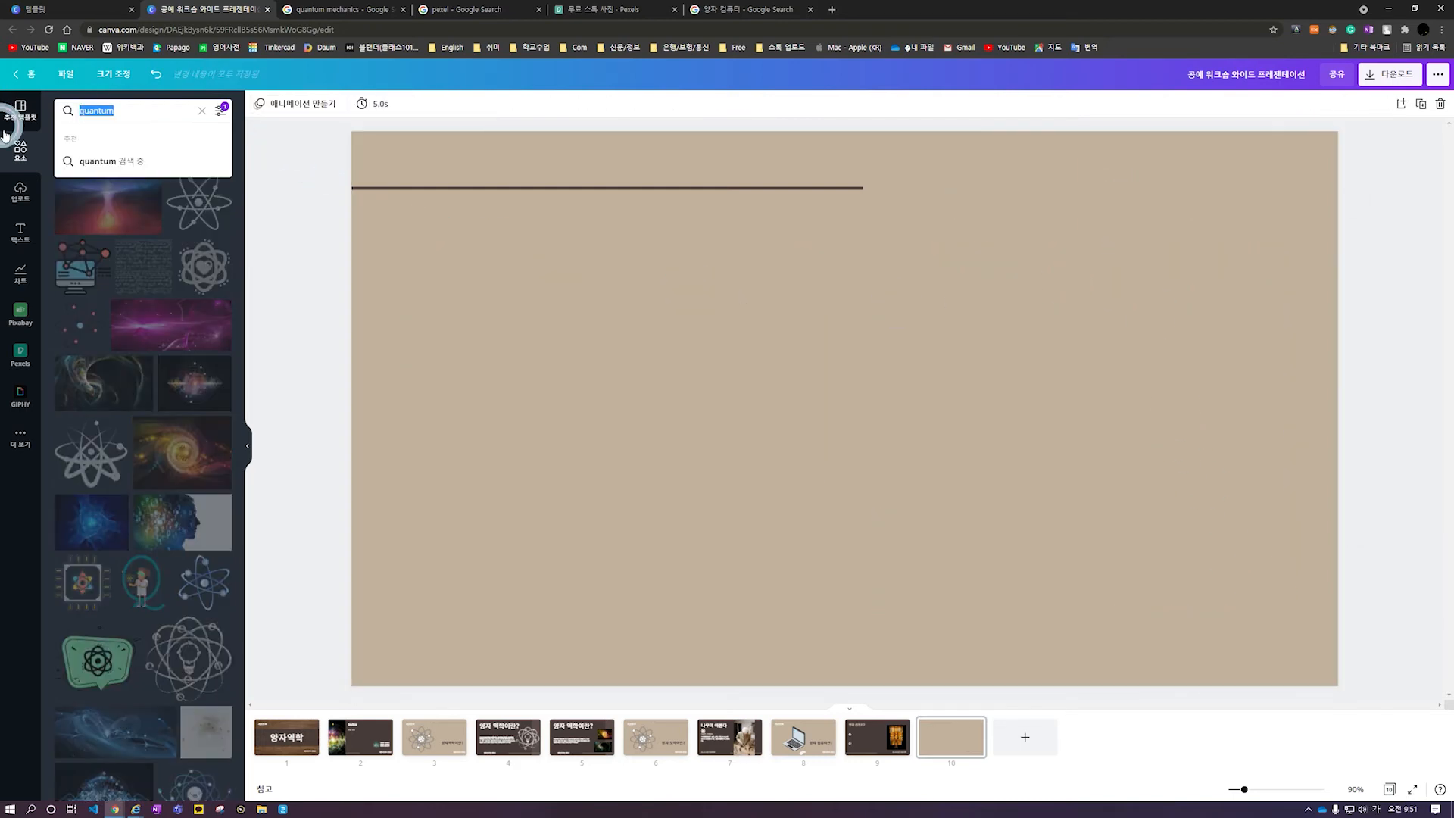
pyautogui.write('thanks')
pyautogui.press('Return')
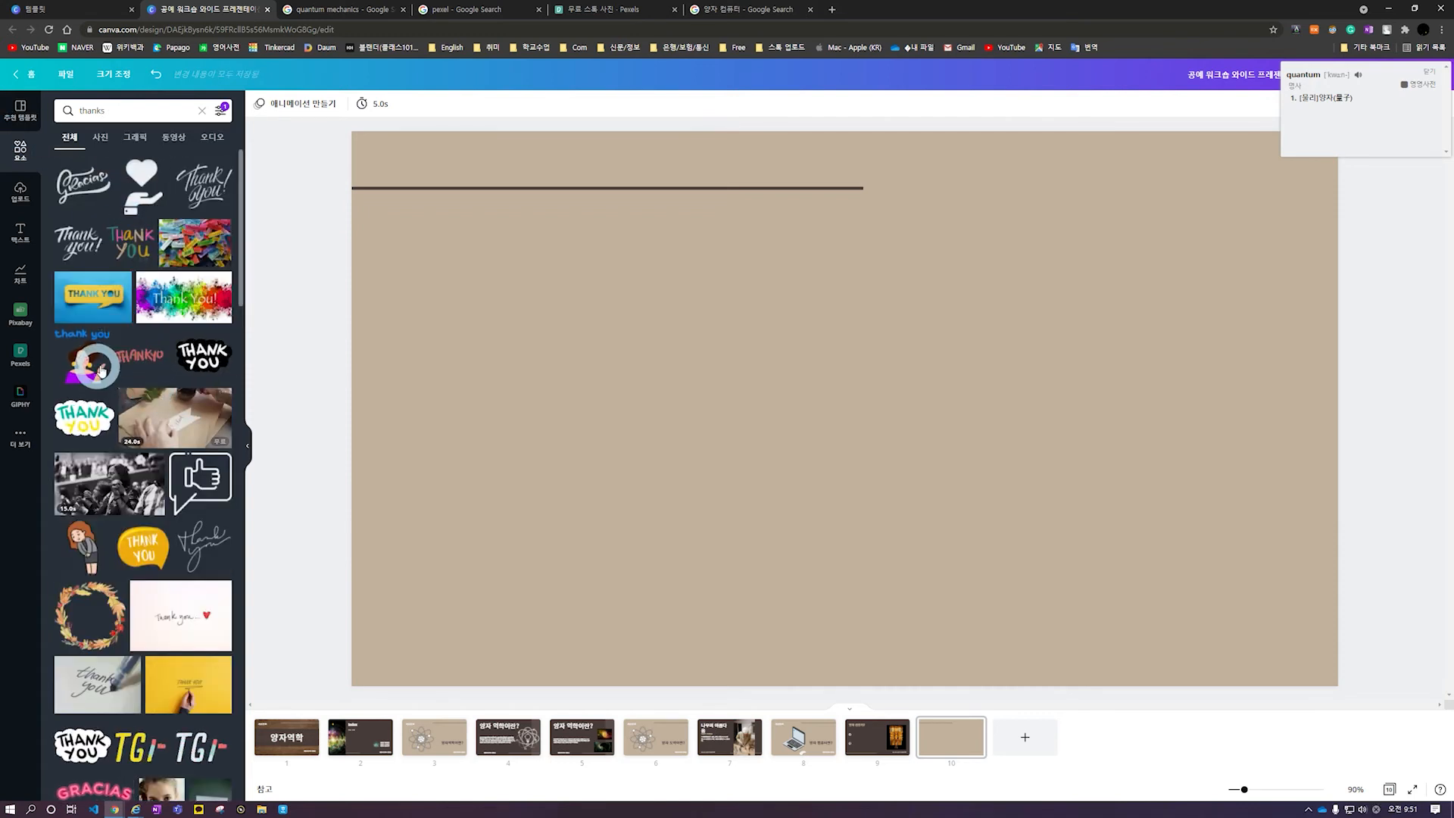
# Try the red THANKYOU sticker on slide 10, remove it, and place the thank you woman sticker at reduced size in the centre
pyautogui.click(130, 368)
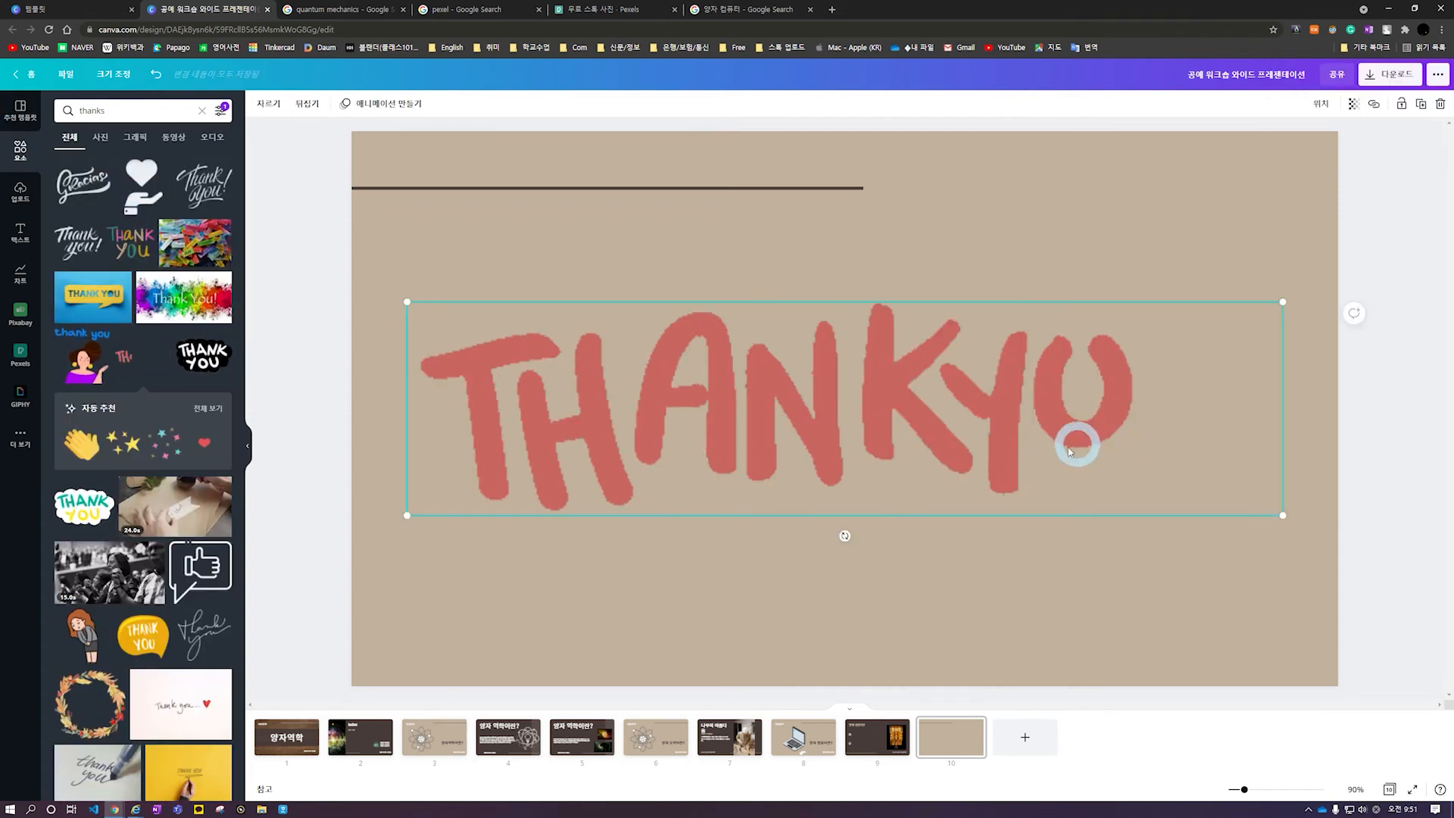
pyautogui.press('Delete')
pyautogui.click(82, 362)
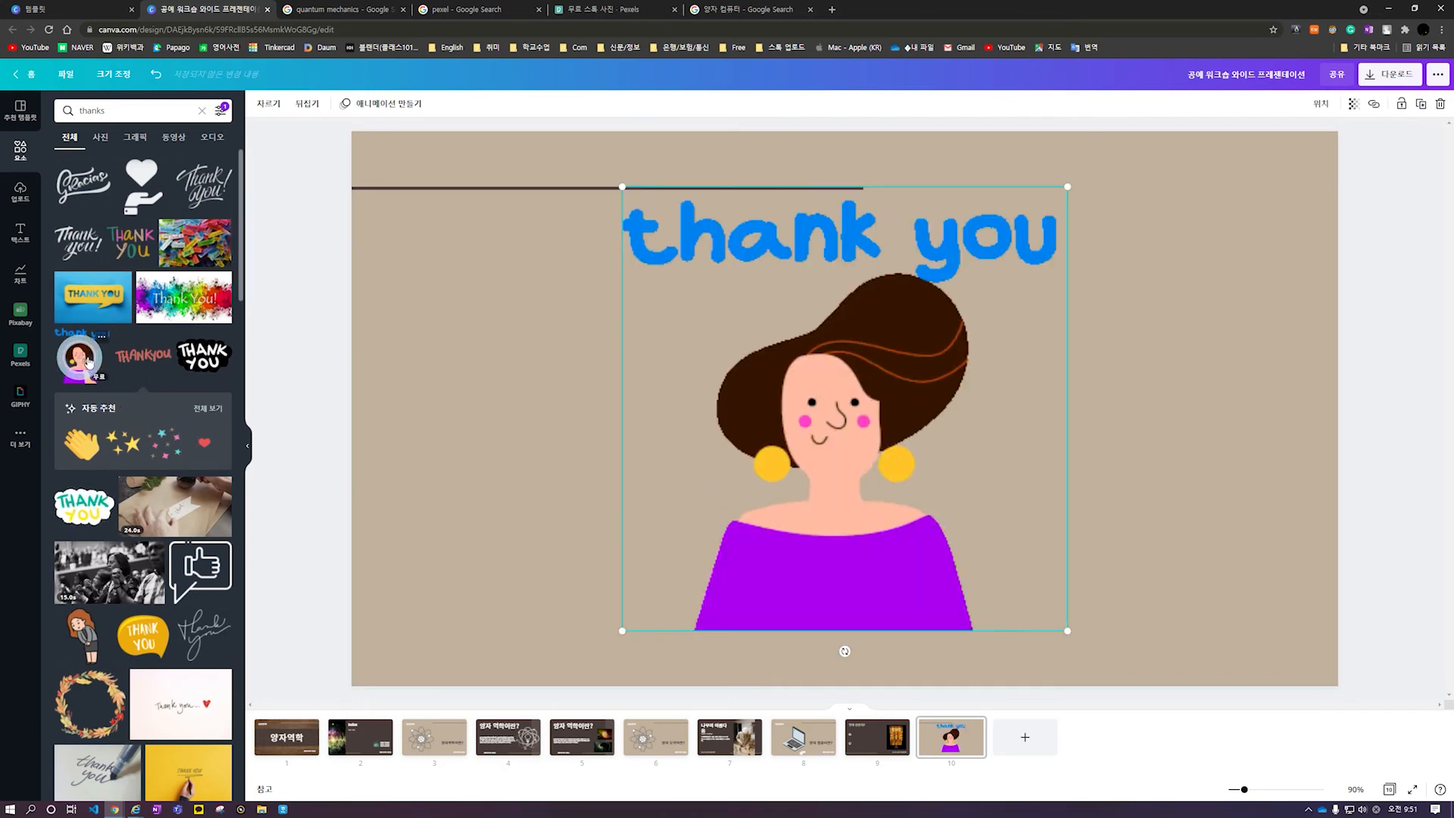
pyautogui.moveTo(623, 189); pyautogui.dragTo(714, 283)
pyautogui.moveTo(876, 428); pyautogui.dragTo(832, 385)
pyautogui.click(1173, 306)
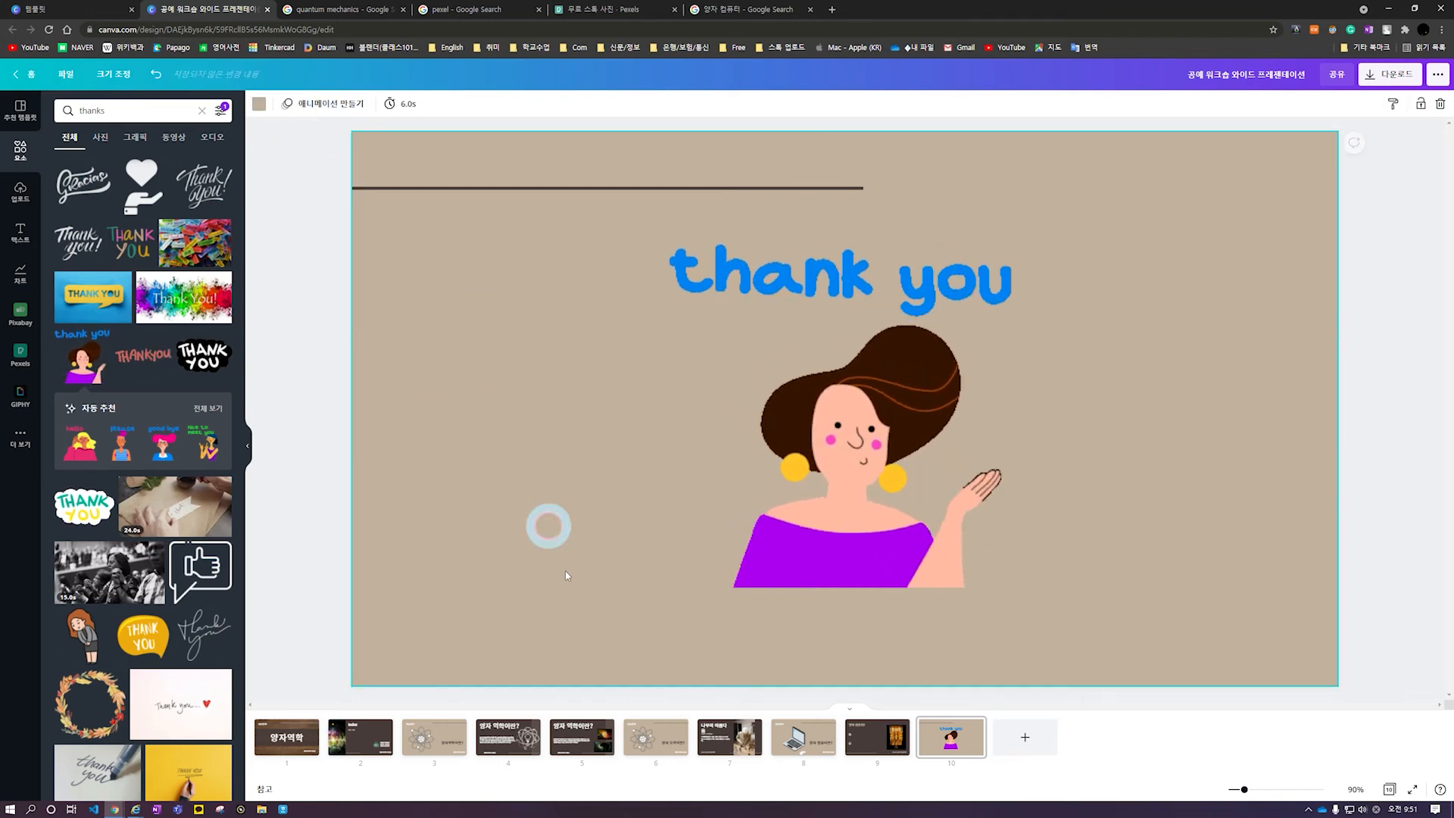
# Delete the horizontal line from slide 10 and set the slide's background to white
pyautogui.click(925, 464)
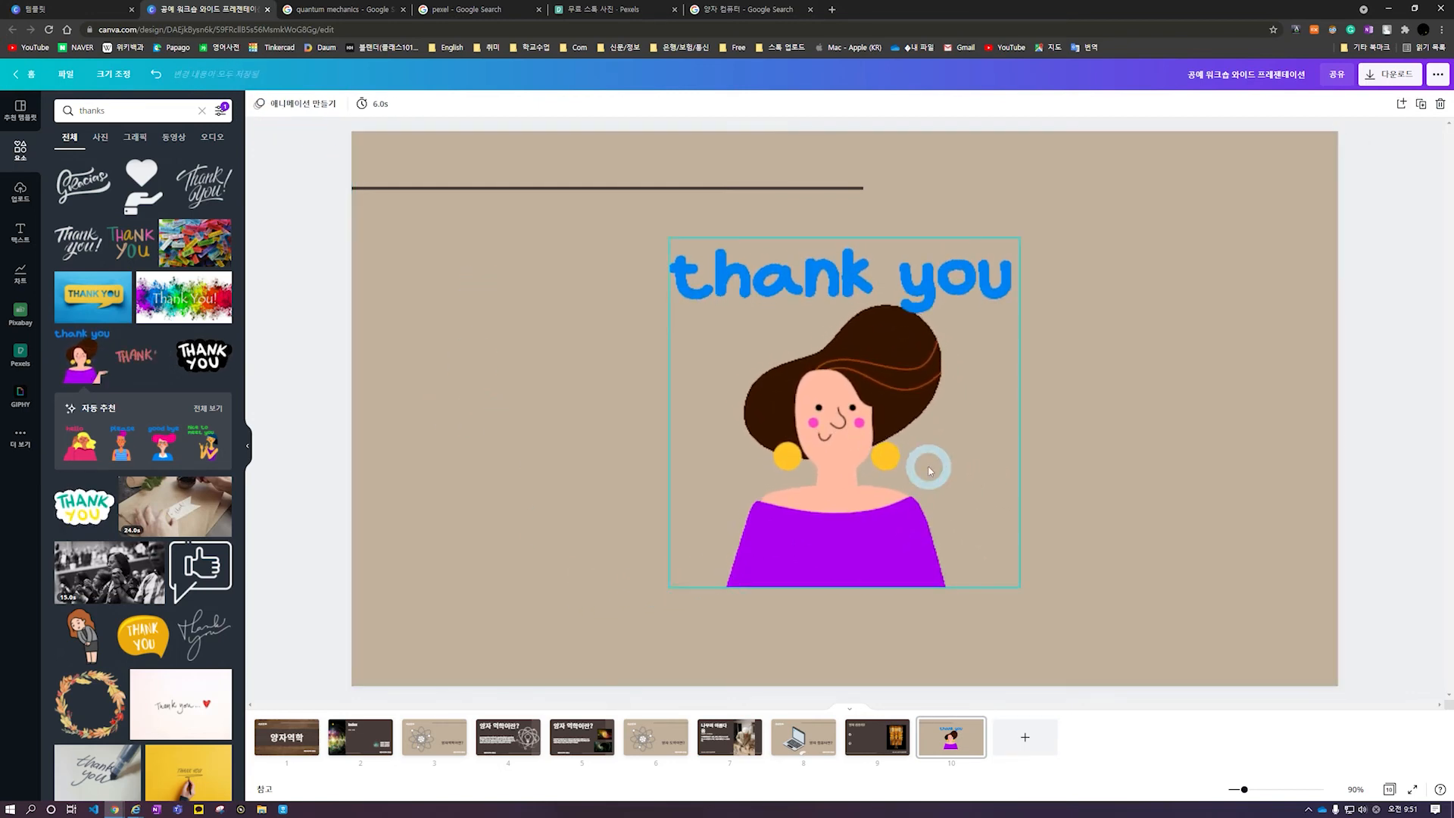
pyautogui.click(626, 188)
pyautogui.press('Delete')
pyautogui.click(448, 194)
pyautogui.click(259, 103)
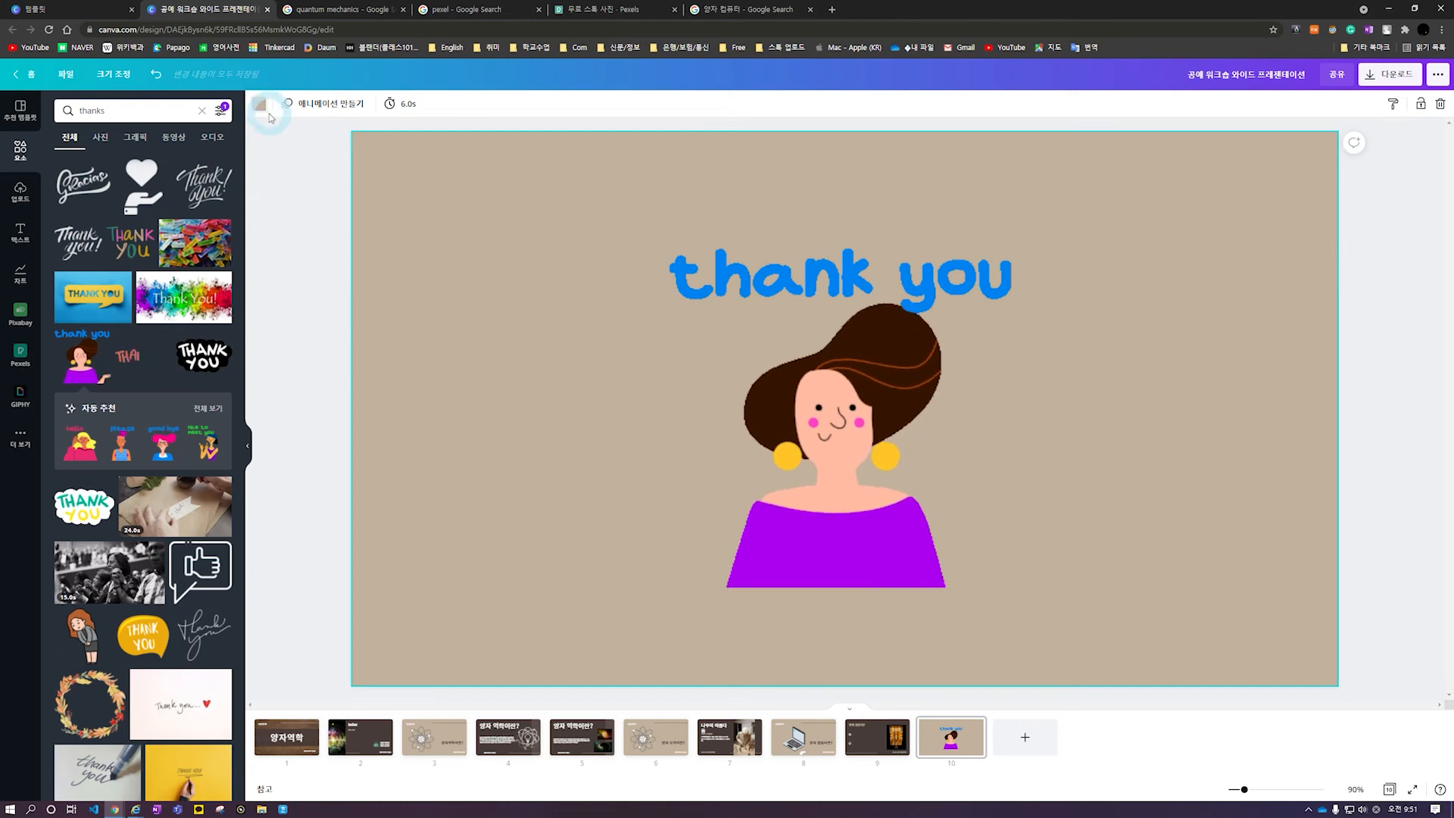
pyautogui.click(129, 191)
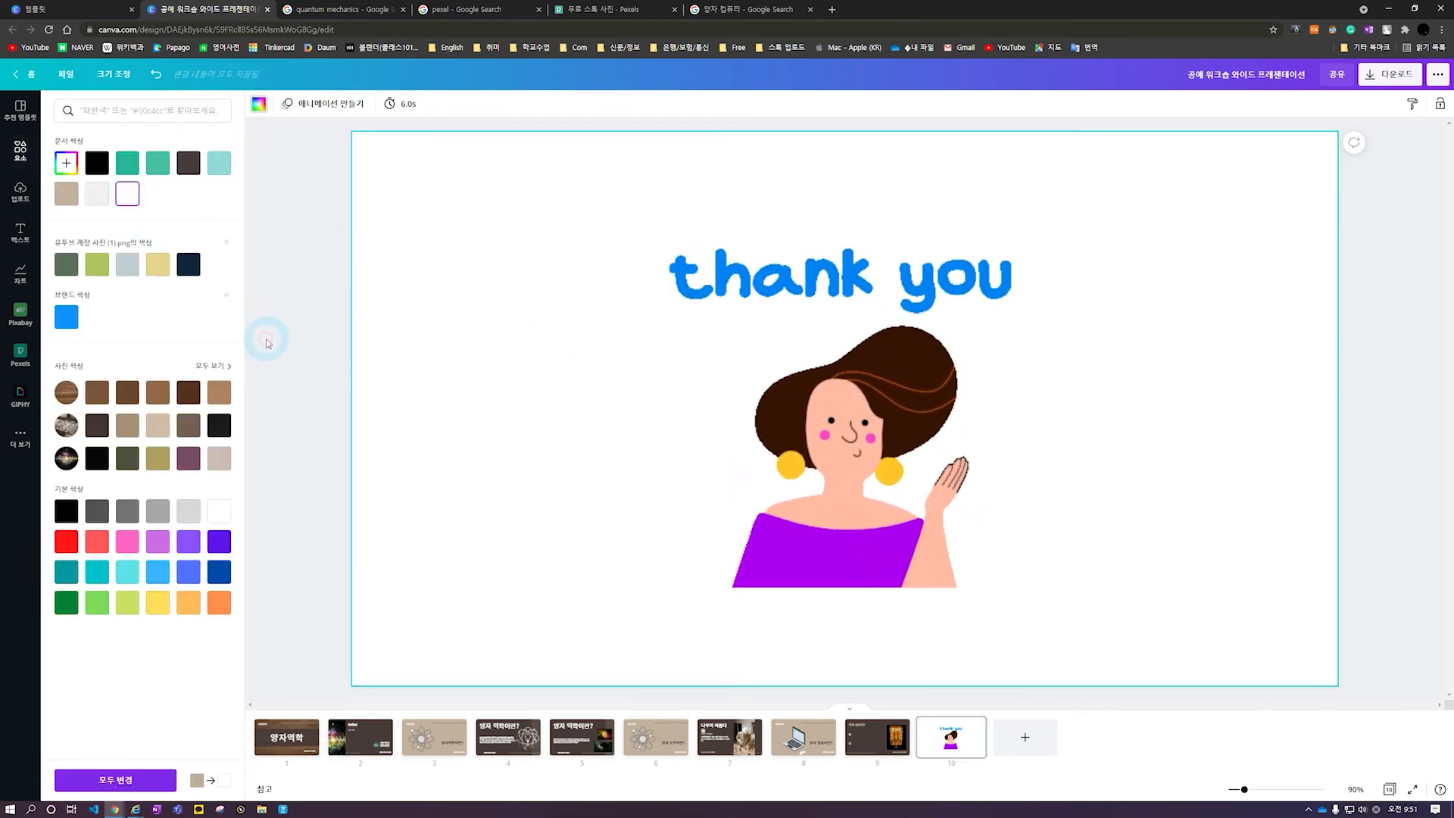
# Enlarge the thank you woman sticker on slide 10 and re-centre it on the slide
pyautogui.click(888, 526)
pyautogui.moveTo(1022, 588); pyautogui.dragTo(1115, 636)
pyautogui.moveTo(916, 496); pyautogui.dragTo(901, 464)
# Review the presentation's slides from the 양자역학 cover onward and return to the Index slide
pyautogui.click(280, 740)
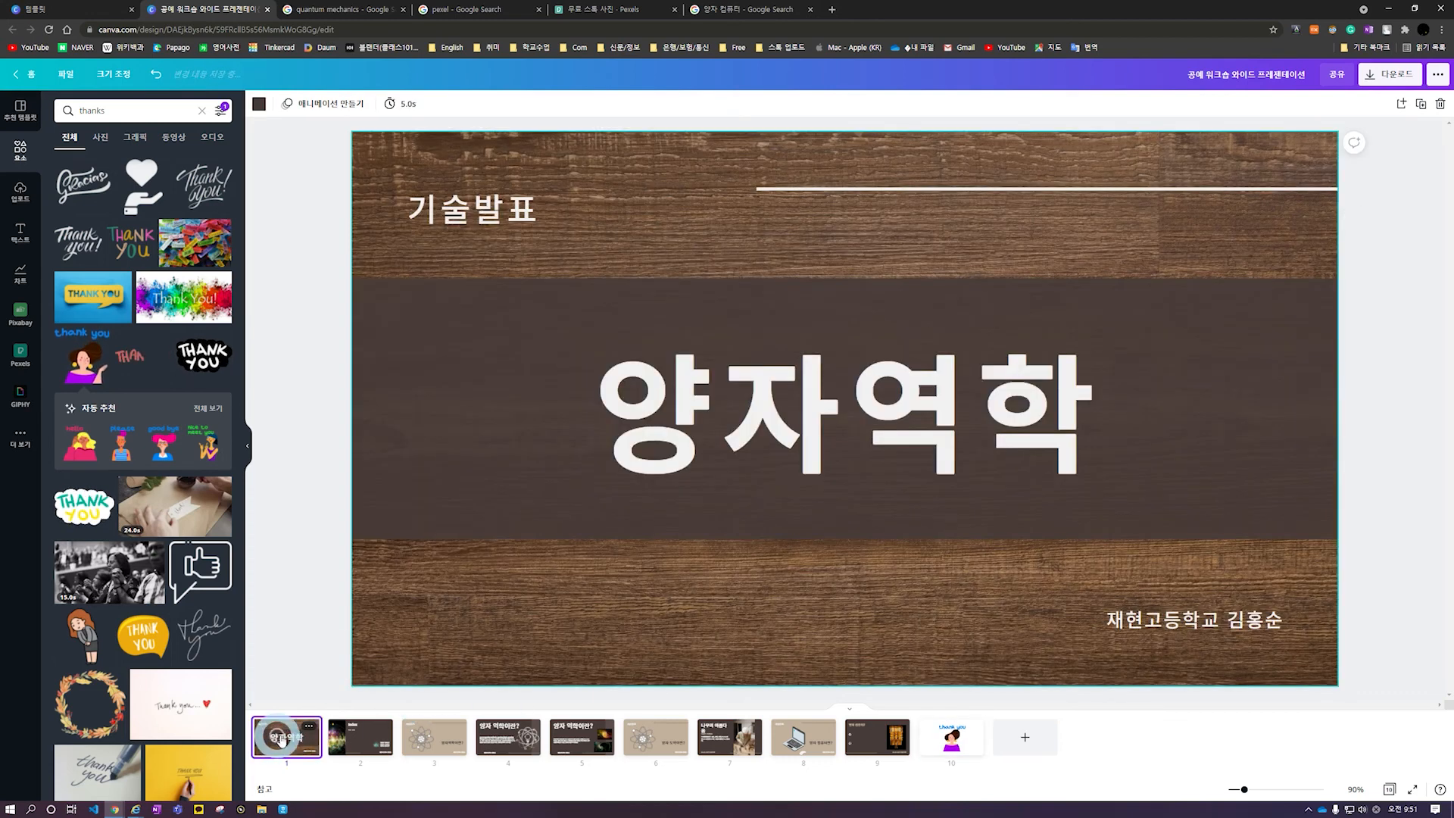
pyautogui.click(732, 749)
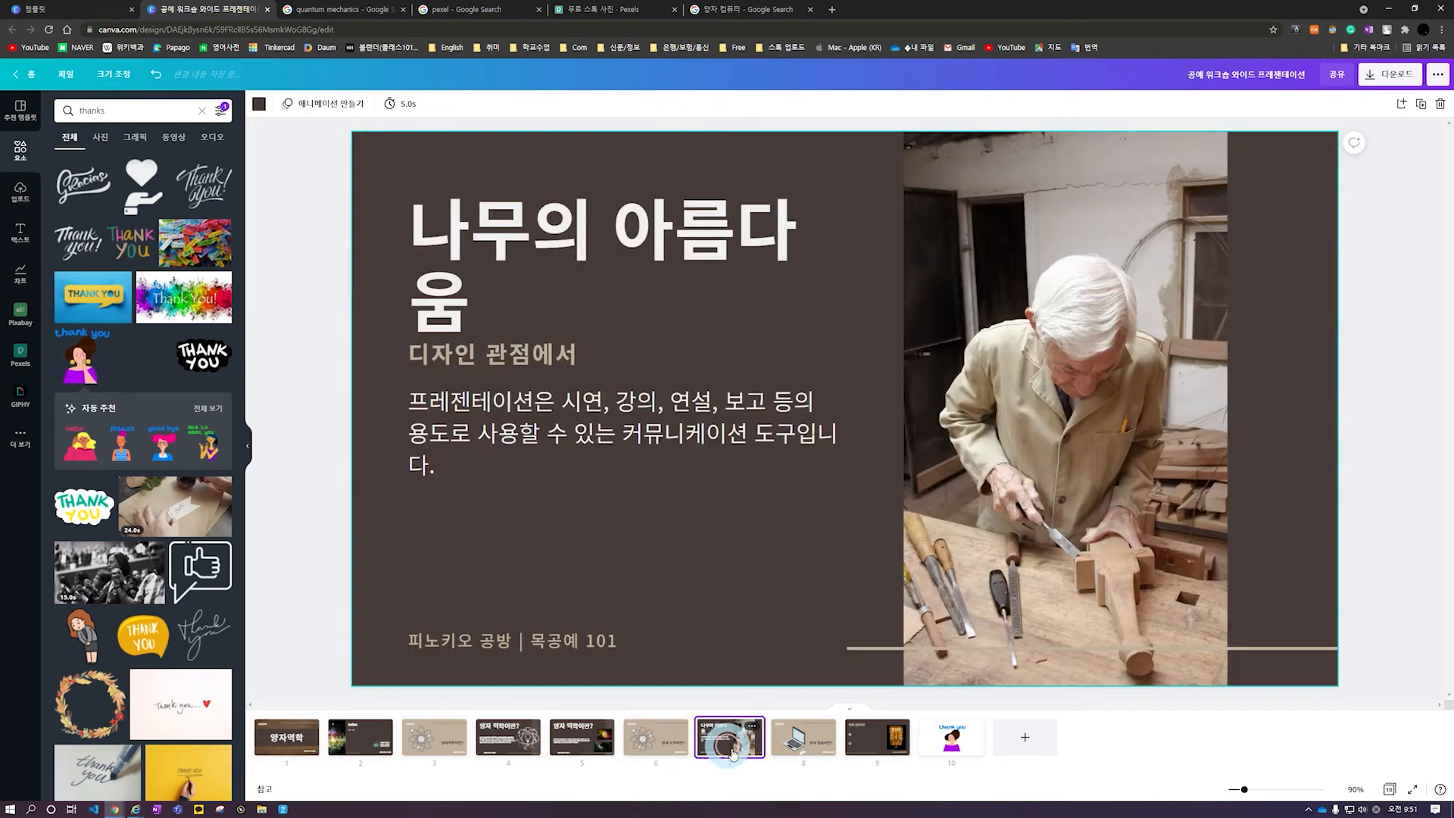
pyautogui.click(282, 742)
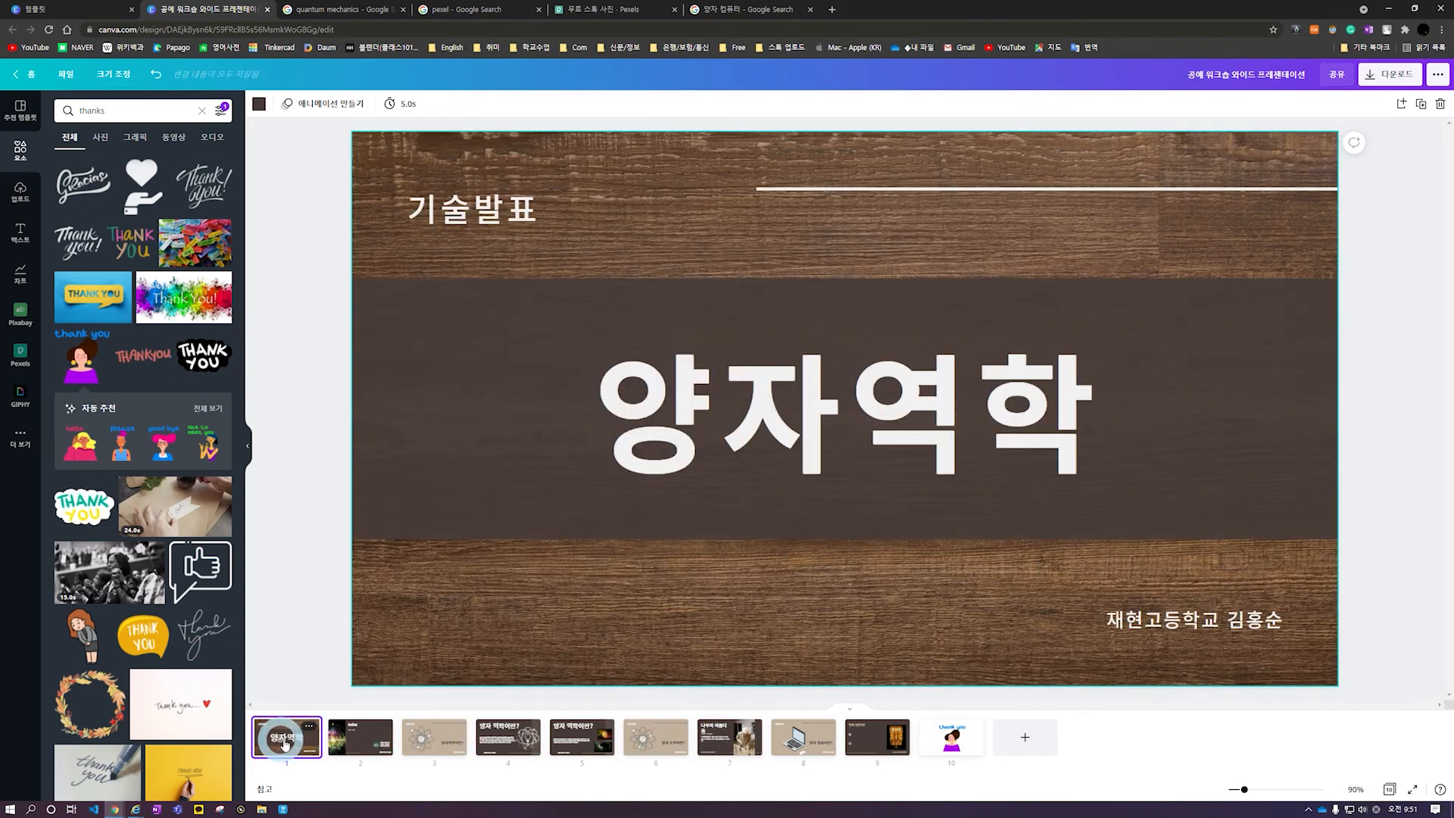
pyautogui.press('Right')
pyautogui.press('Right')
pyautogui.press('Right')
pyautogui.press('Right')
pyautogui.press('Right')
pyautogui.press('Right')
pyautogui.press('Right')
pyautogui.press('Right')
pyautogui.press('Right')
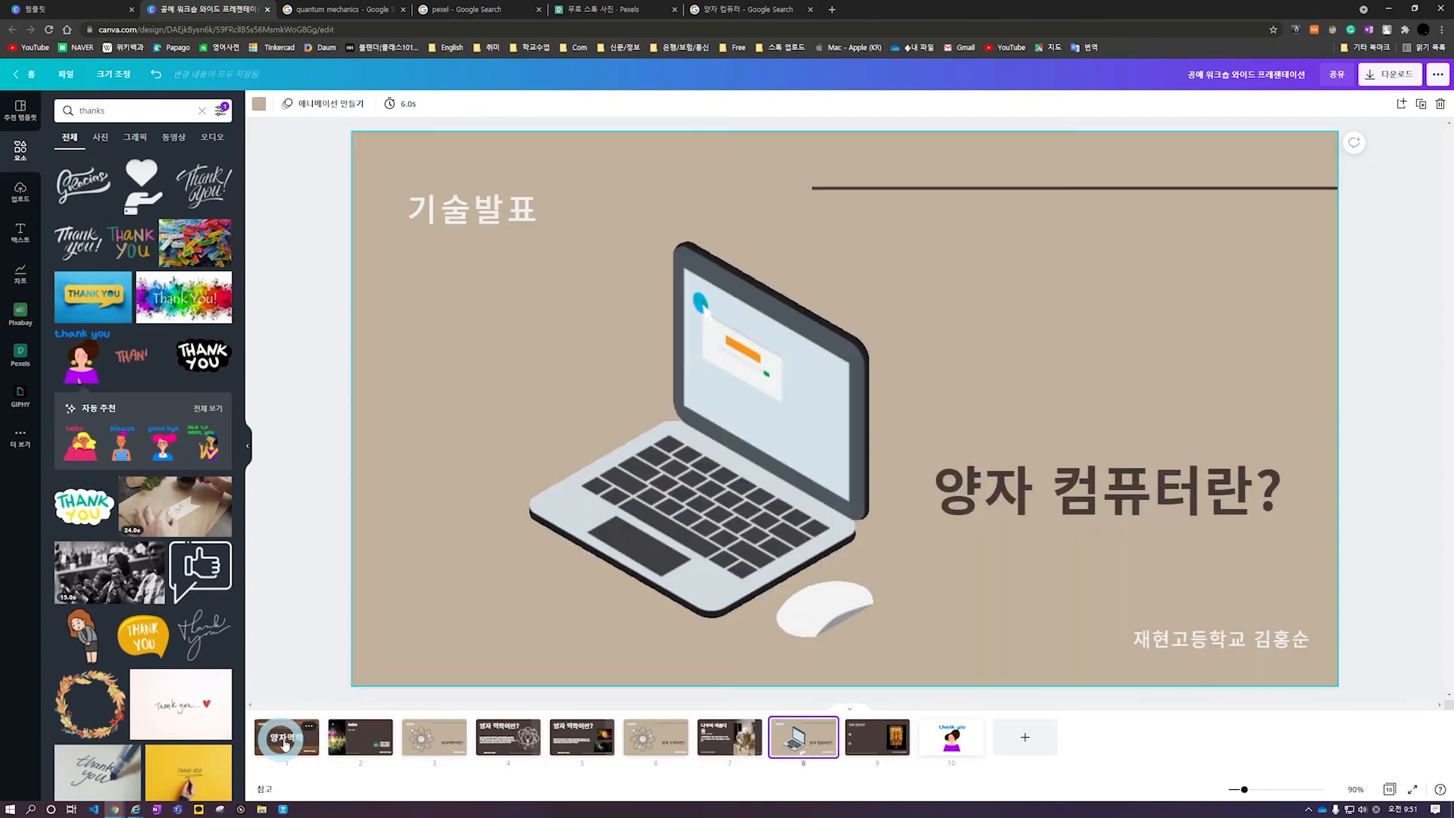
pyautogui.press('Left')
pyautogui.press('Left')
pyautogui.press('Left')
pyautogui.press('Left')
pyautogui.press('Left')
pyautogui.press('Left')
pyautogui.press('Left')
pyautogui.press('Left')
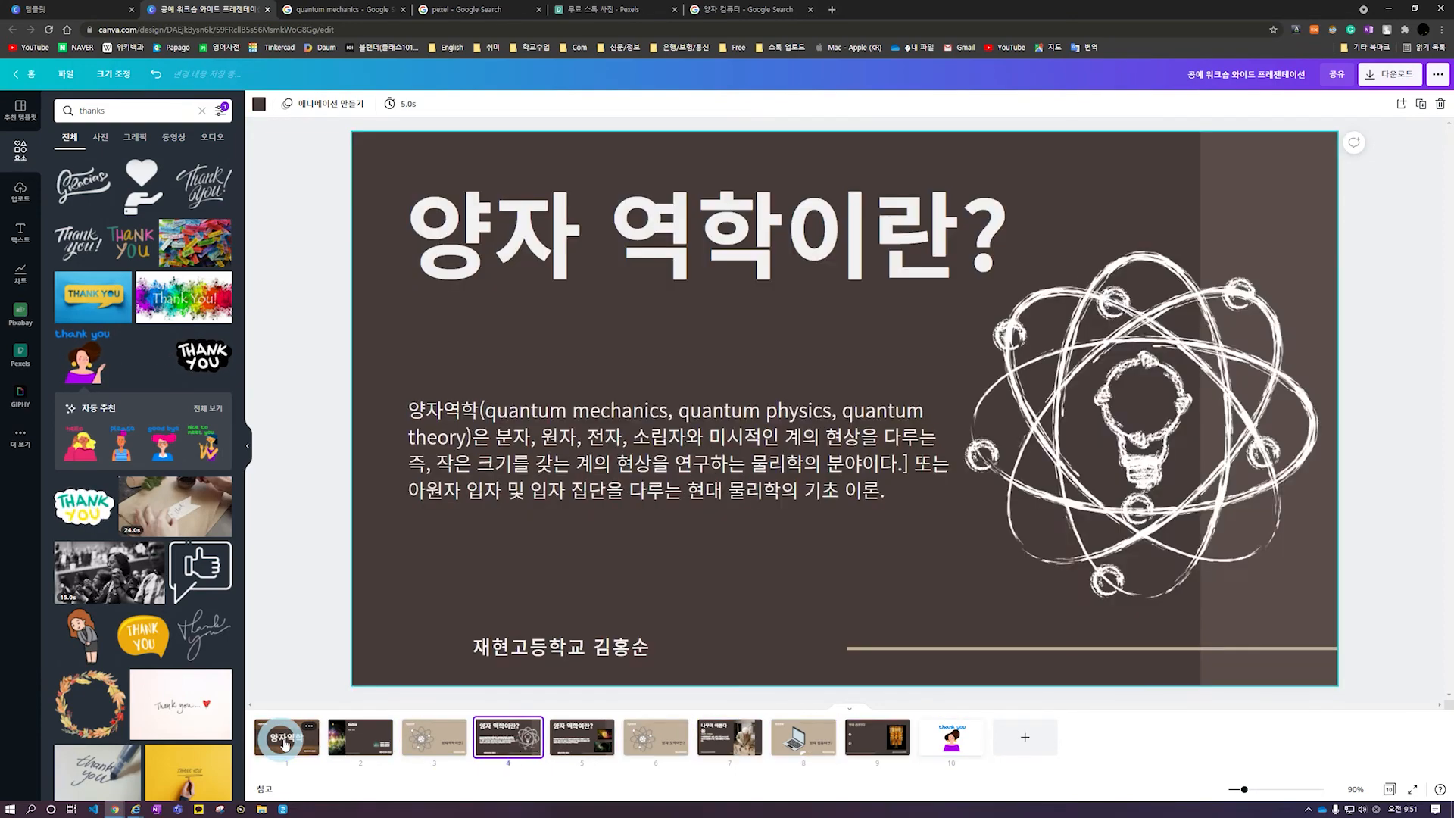
pyautogui.click(299, 516)
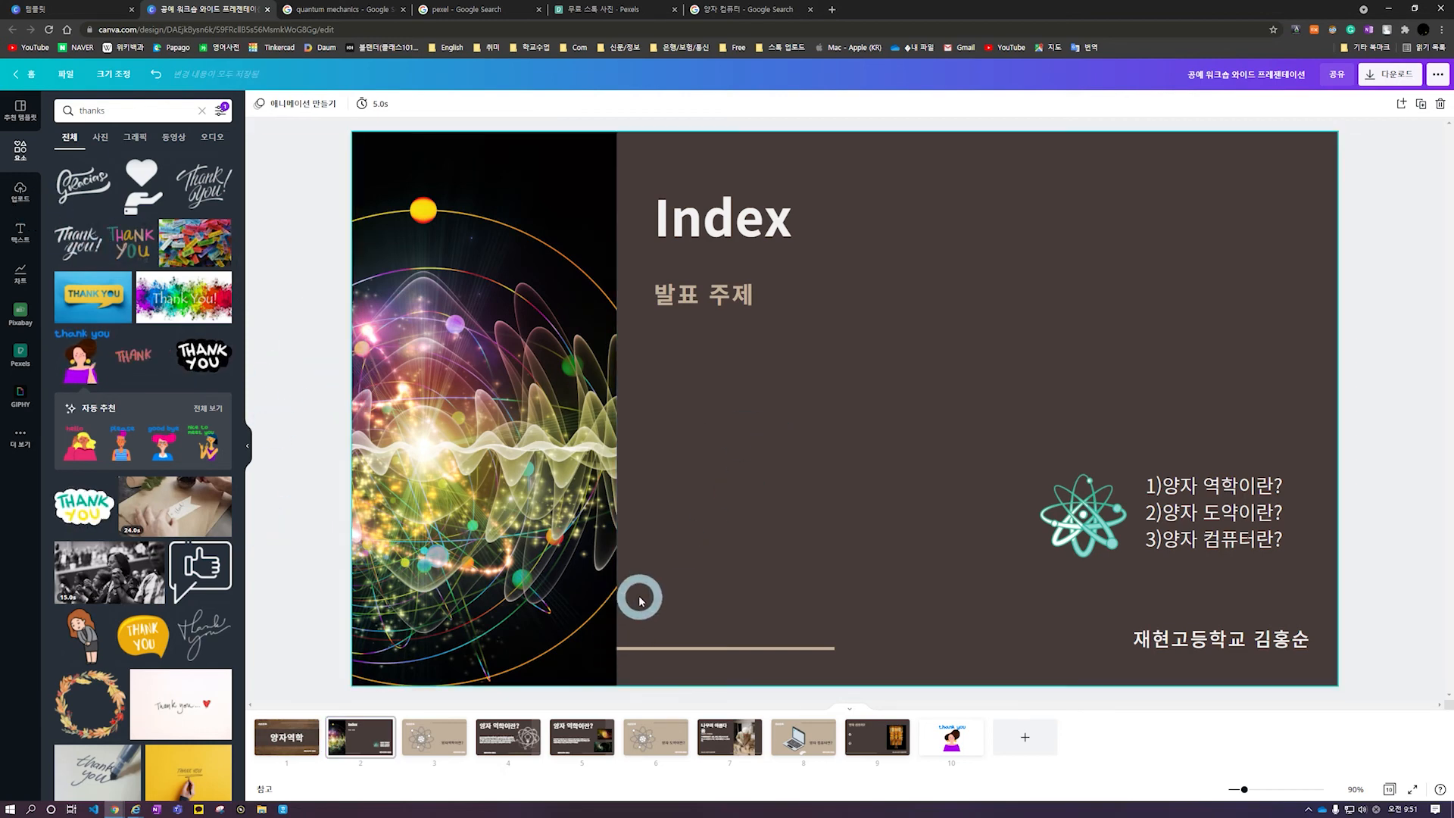
# Browse through the previously uploaded images
pyautogui.click(27, 195)
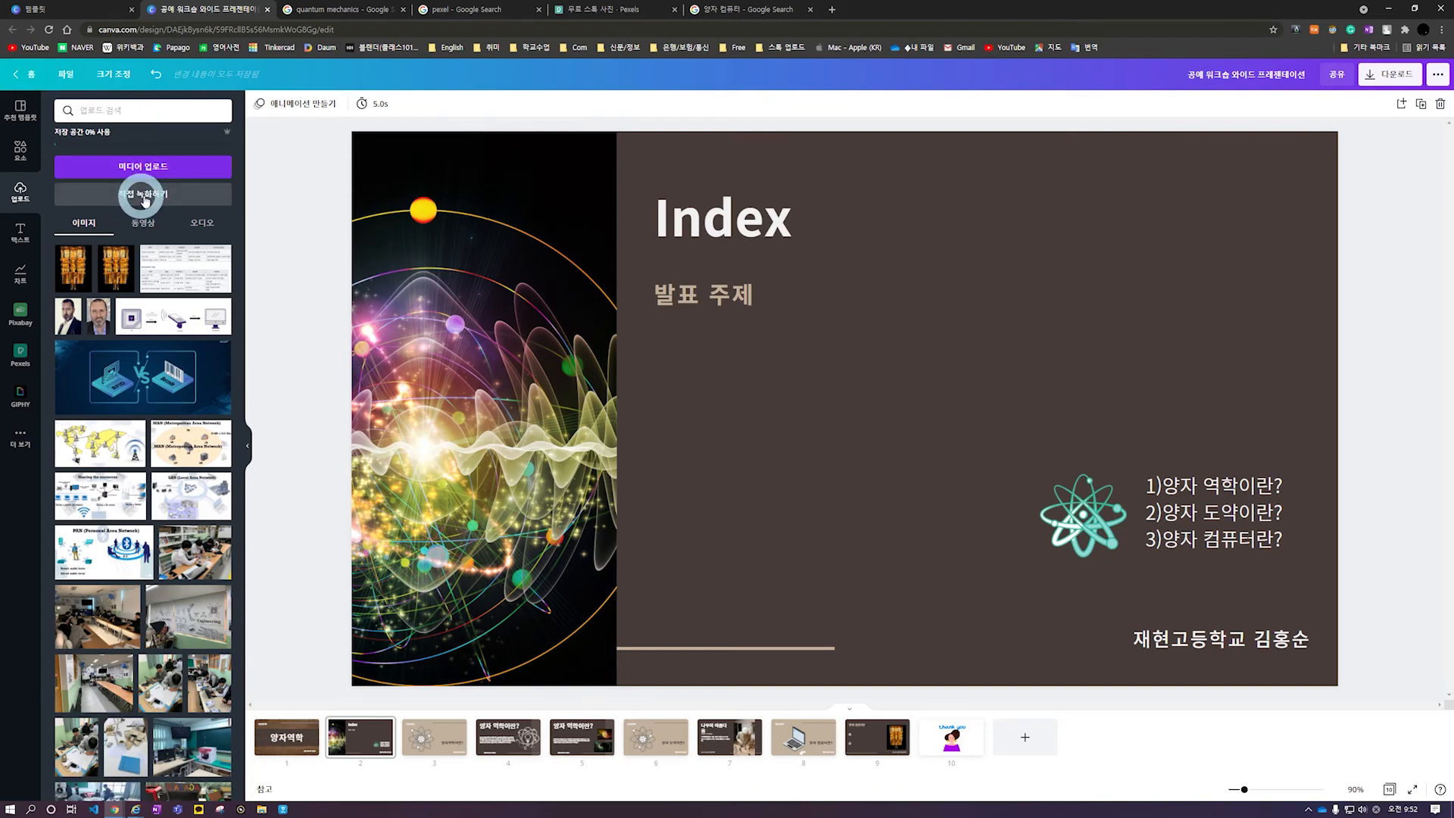
pyautogui.scroll(-10, 184, 551)
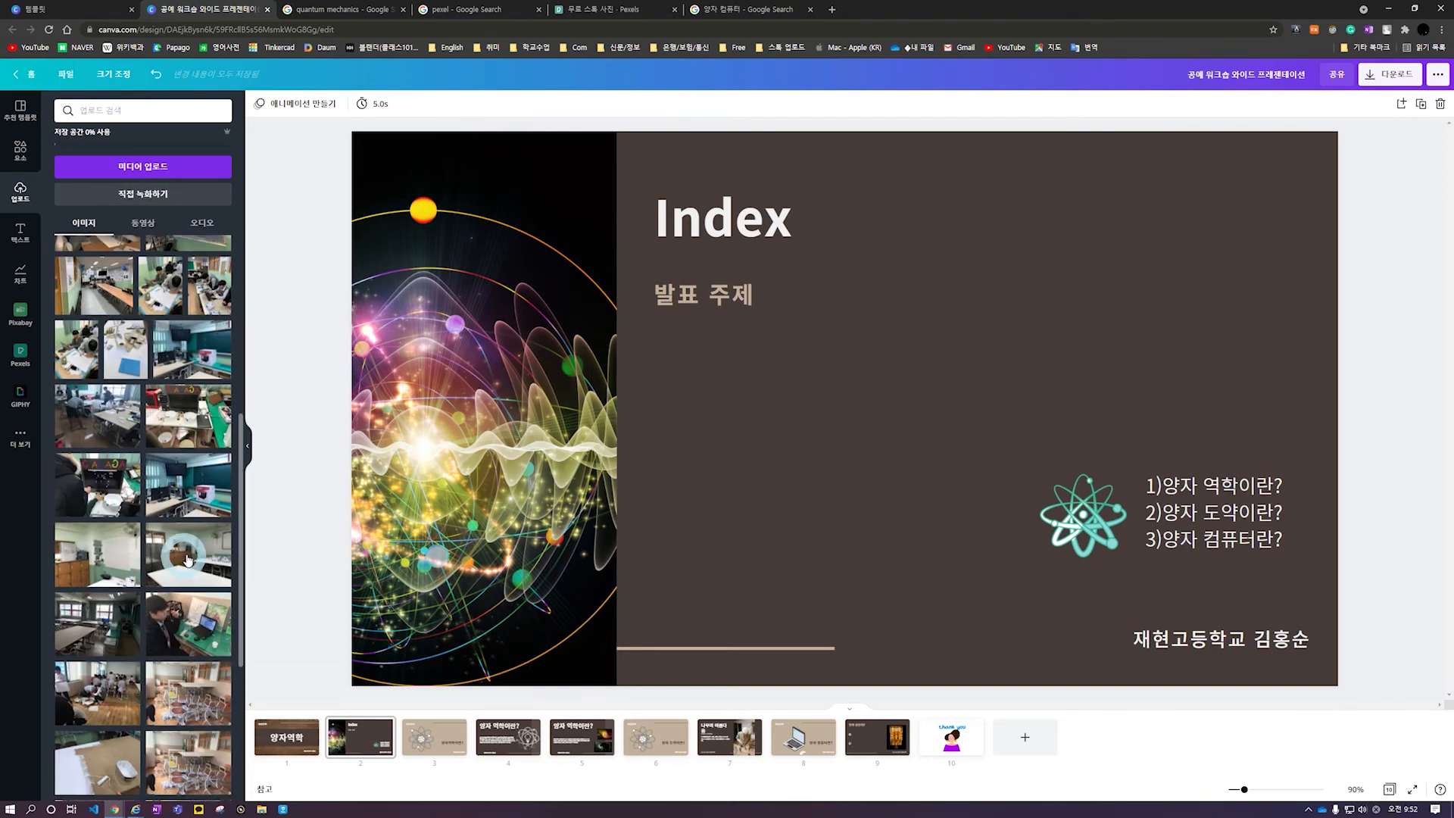
pyautogui.scroll(-15, 182, 552)
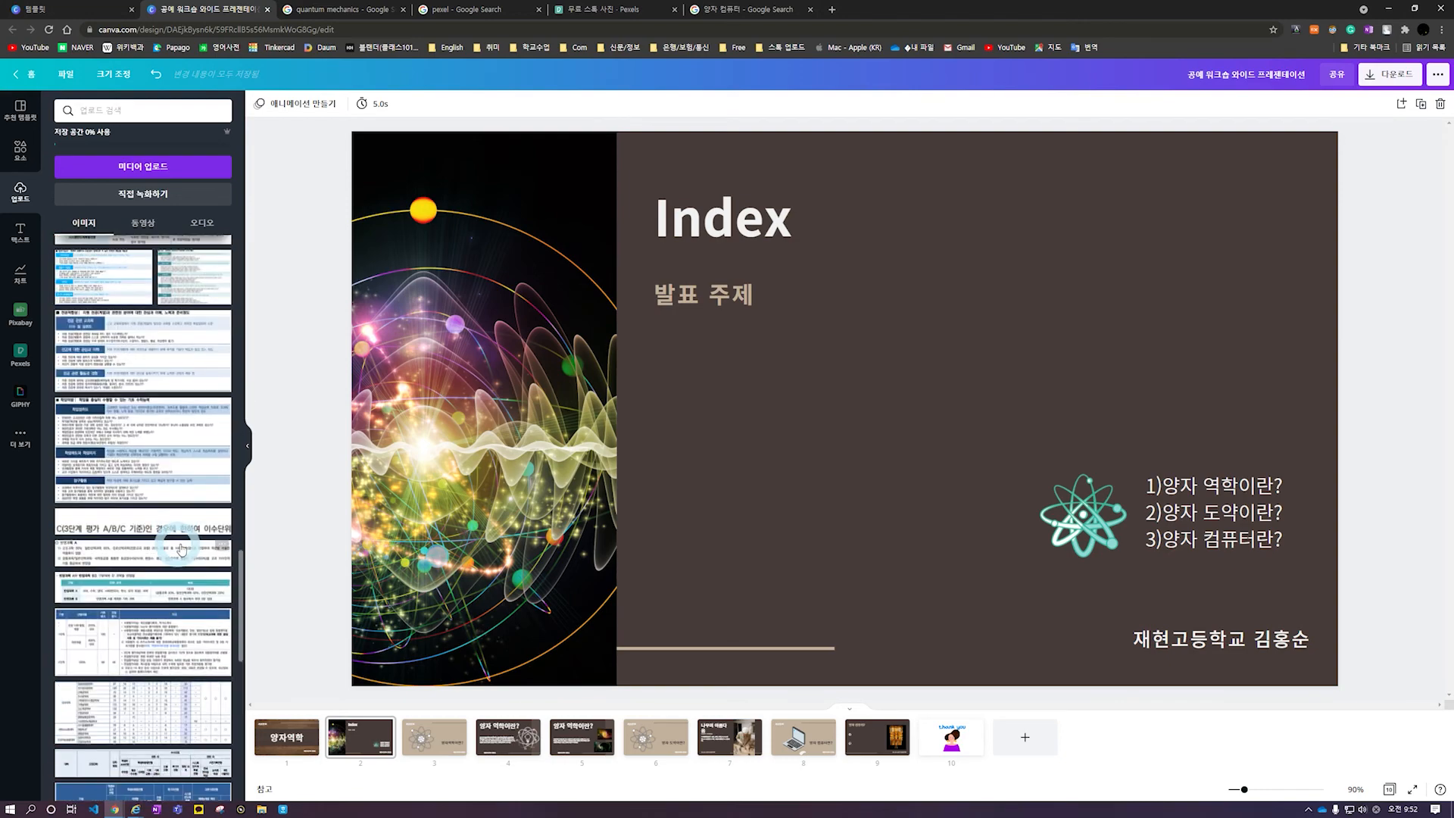
pyautogui.scroll(-3, 180, 549)
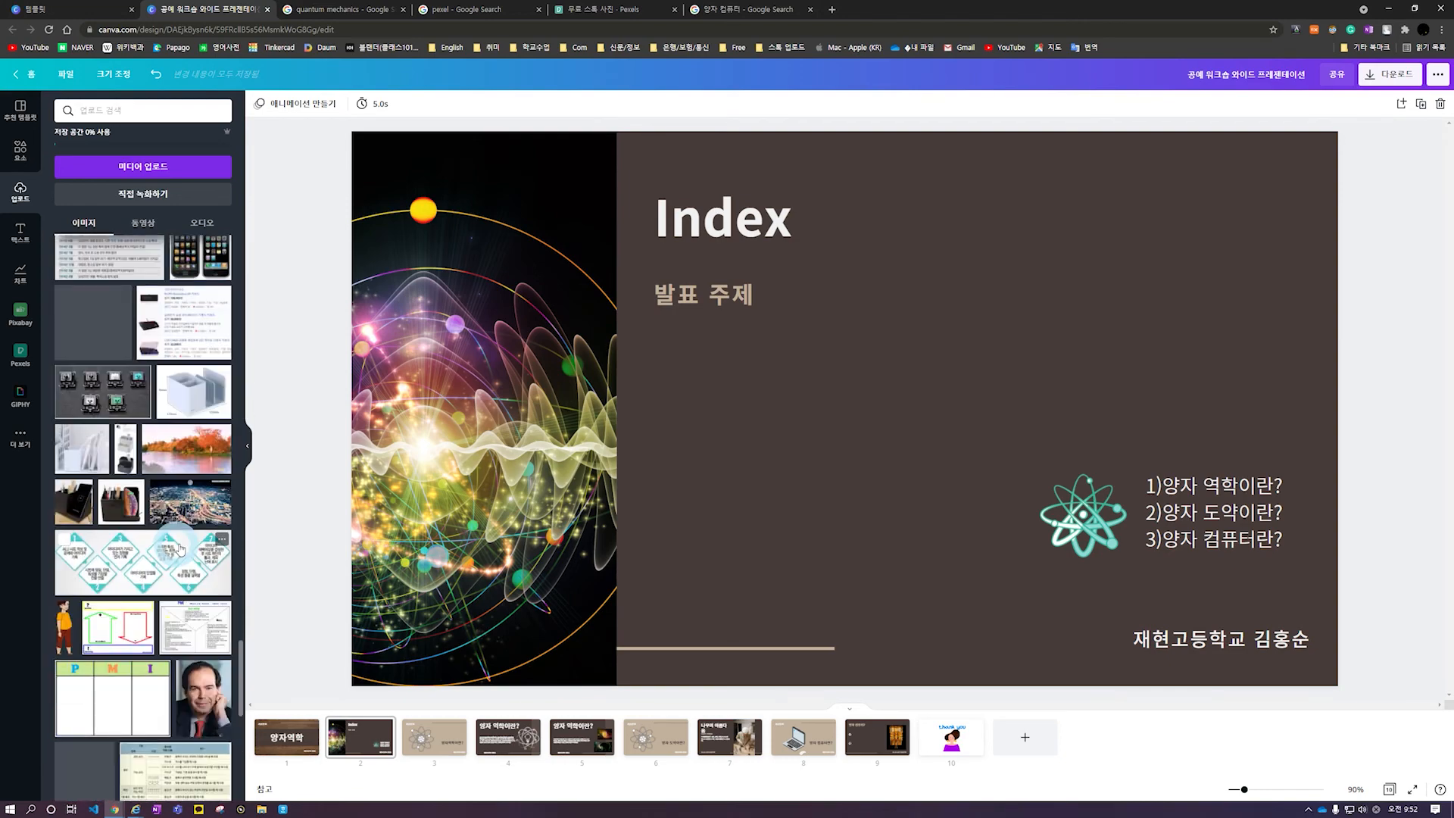
pyautogui.scroll(-3, 180, 549)
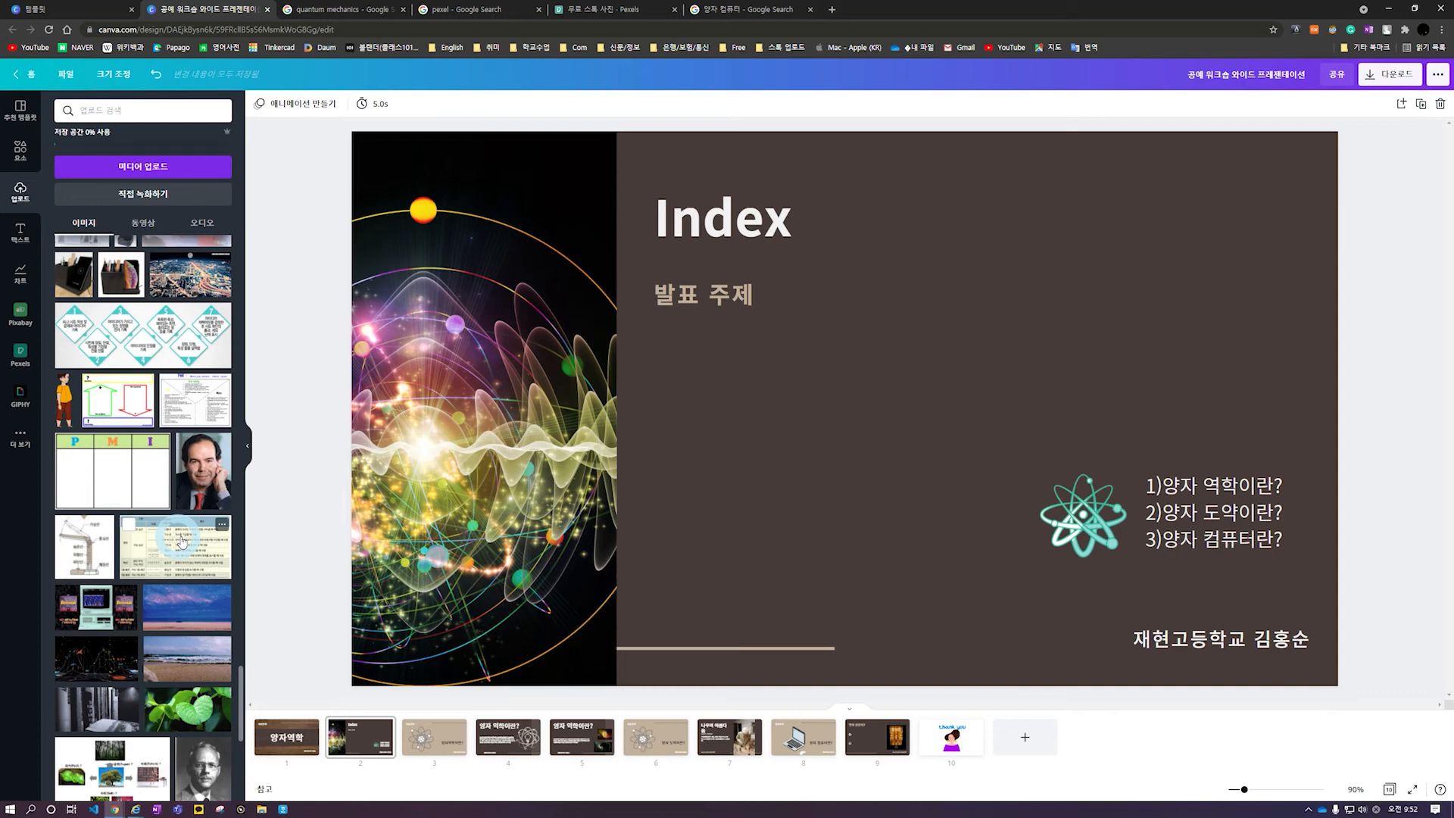
pyautogui.scroll(-2, 174, 536)
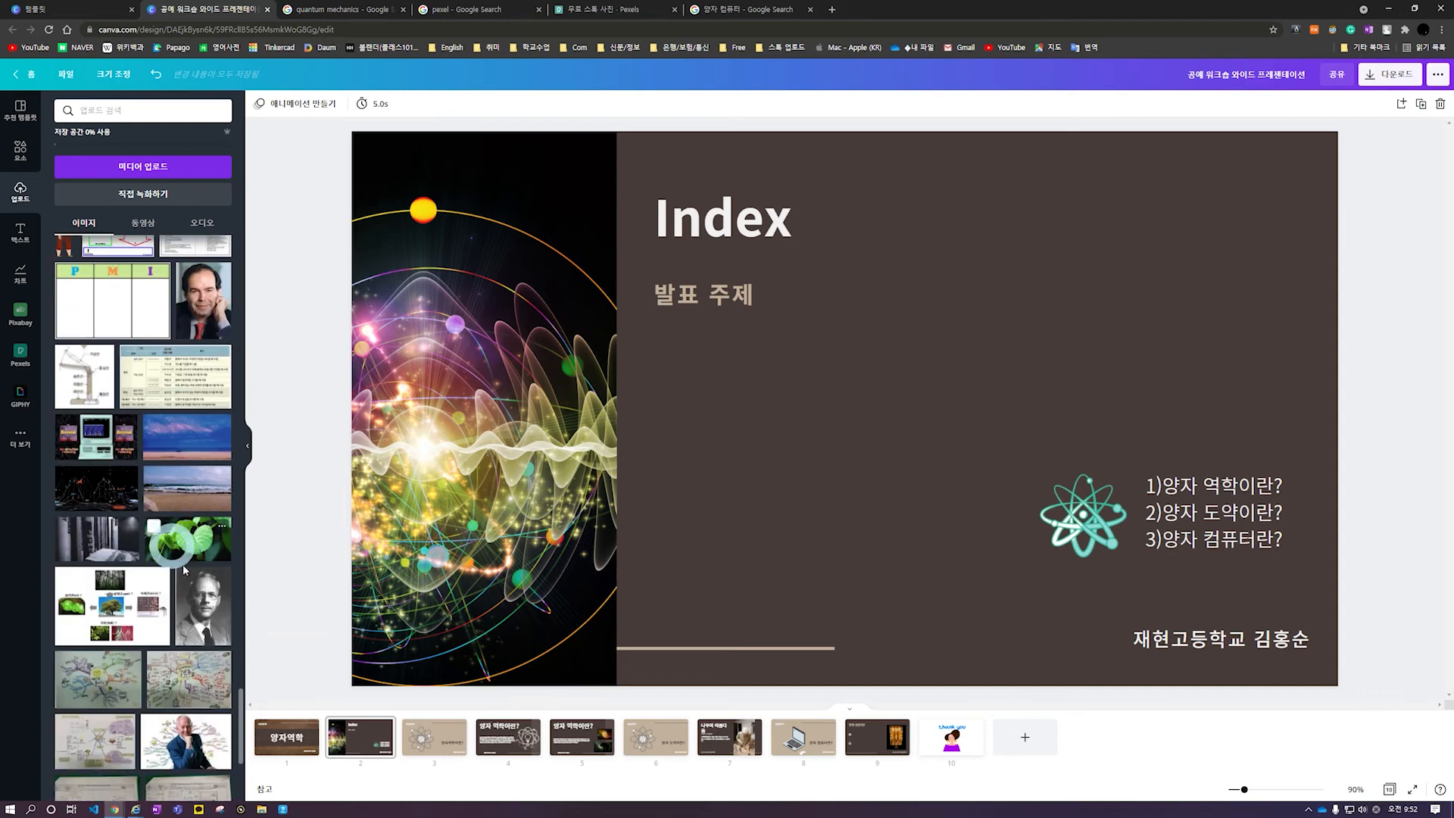
pyautogui.scroll(5, 162, 524)
pyautogui.scroll(15, 162, 524)
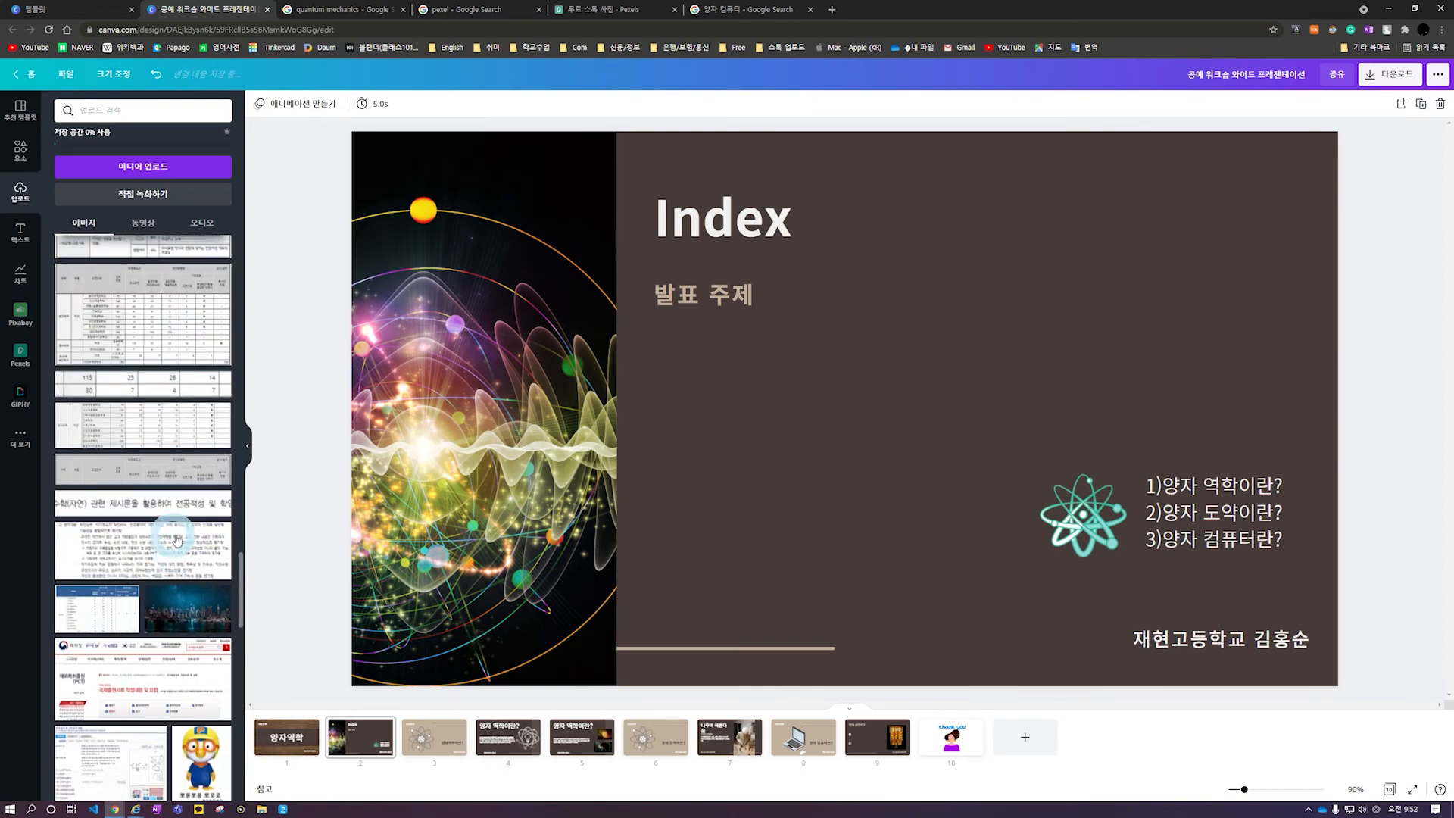
pyautogui.scroll(10, 173, 462)
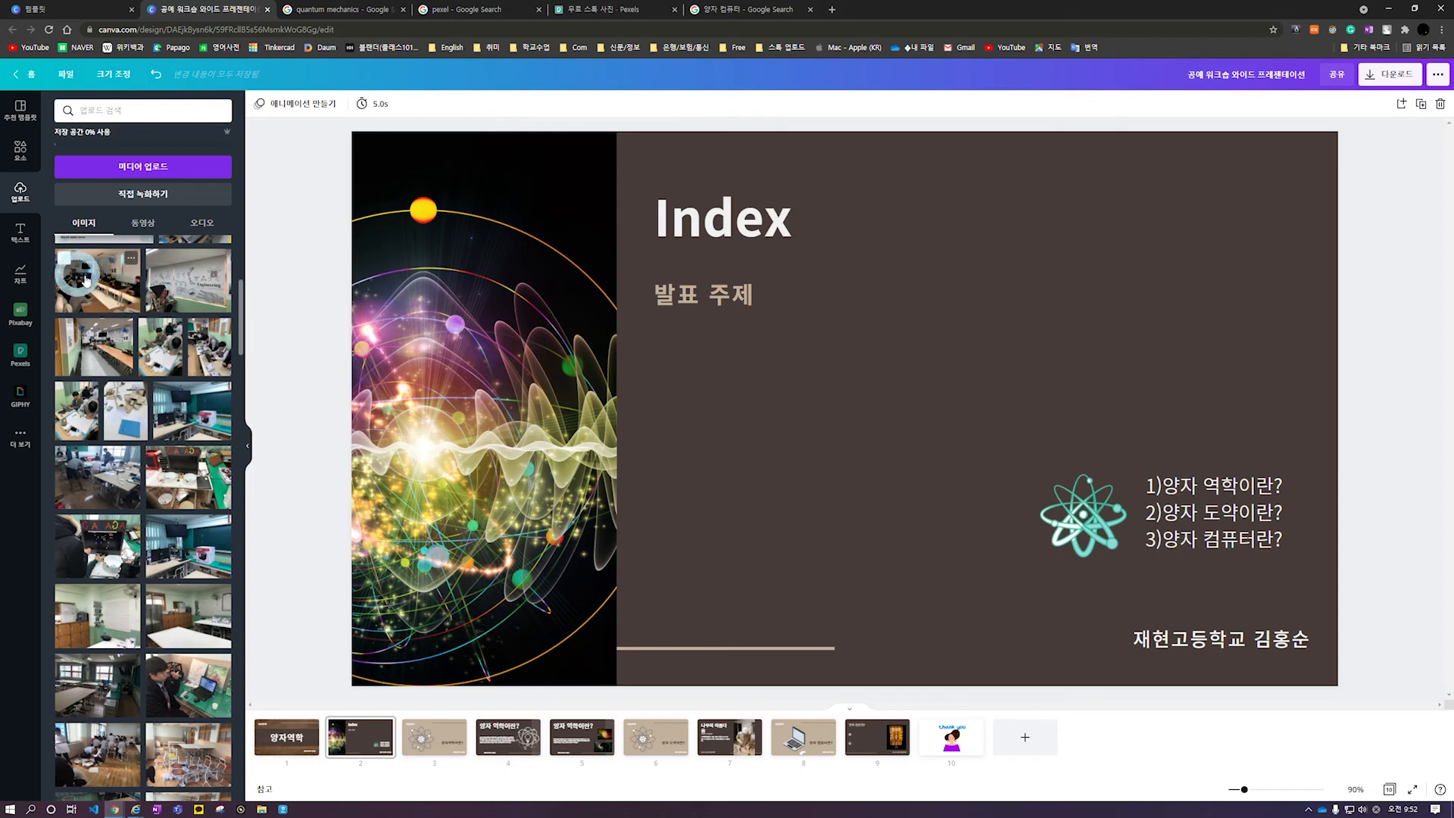
# Examine the text style options and the text on the first three slides, including the Index heading
pyautogui.click(36, 239)
pyautogui.doubleClick(734, 227)
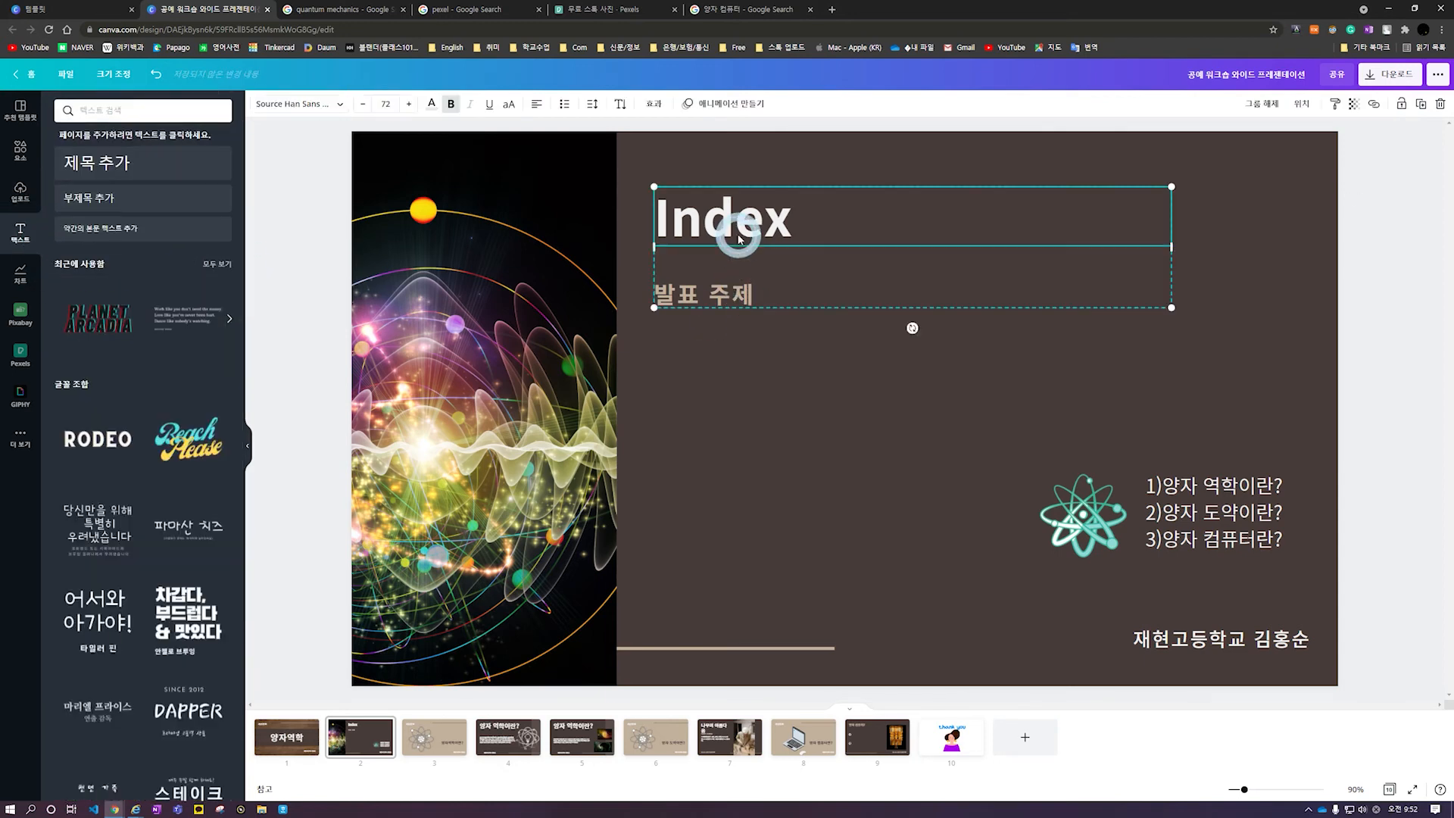
pyautogui.click(457, 741)
pyautogui.click(351, 744)
pyautogui.click(299, 756)
pyautogui.click(688, 328)
pyautogui.click(367, 756)
pyautogui.click(569, 263)
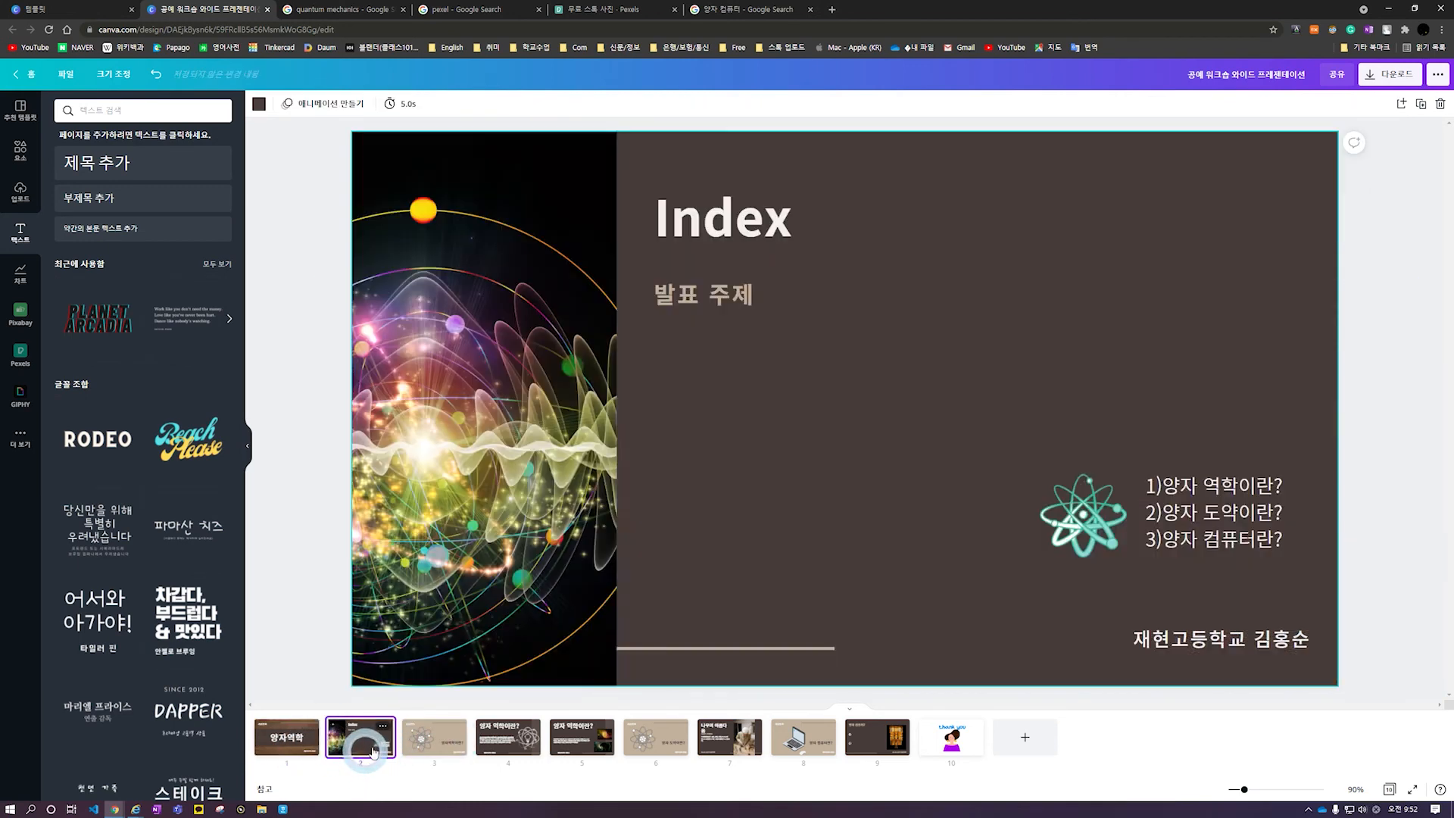
# Select the 기술발표 text on slide 3 and browse the available Korean fonts for it
pyautogui.click(434, 738)
pyautogui.click(454, 232)
pyautogui.moveTo(530, 208); pyautogui.dragTo(292, 203)
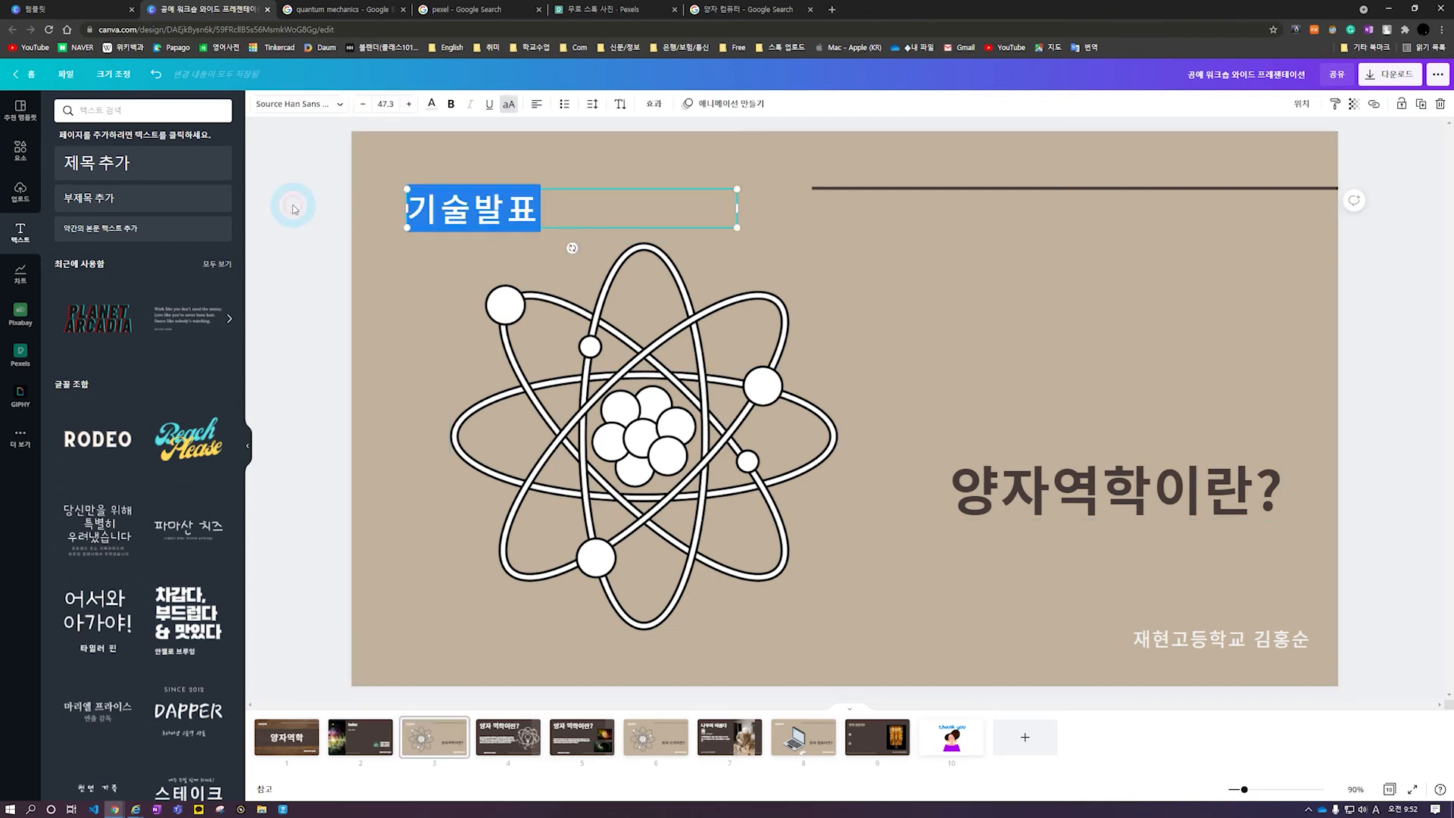
pyautogui.click(299, 103)
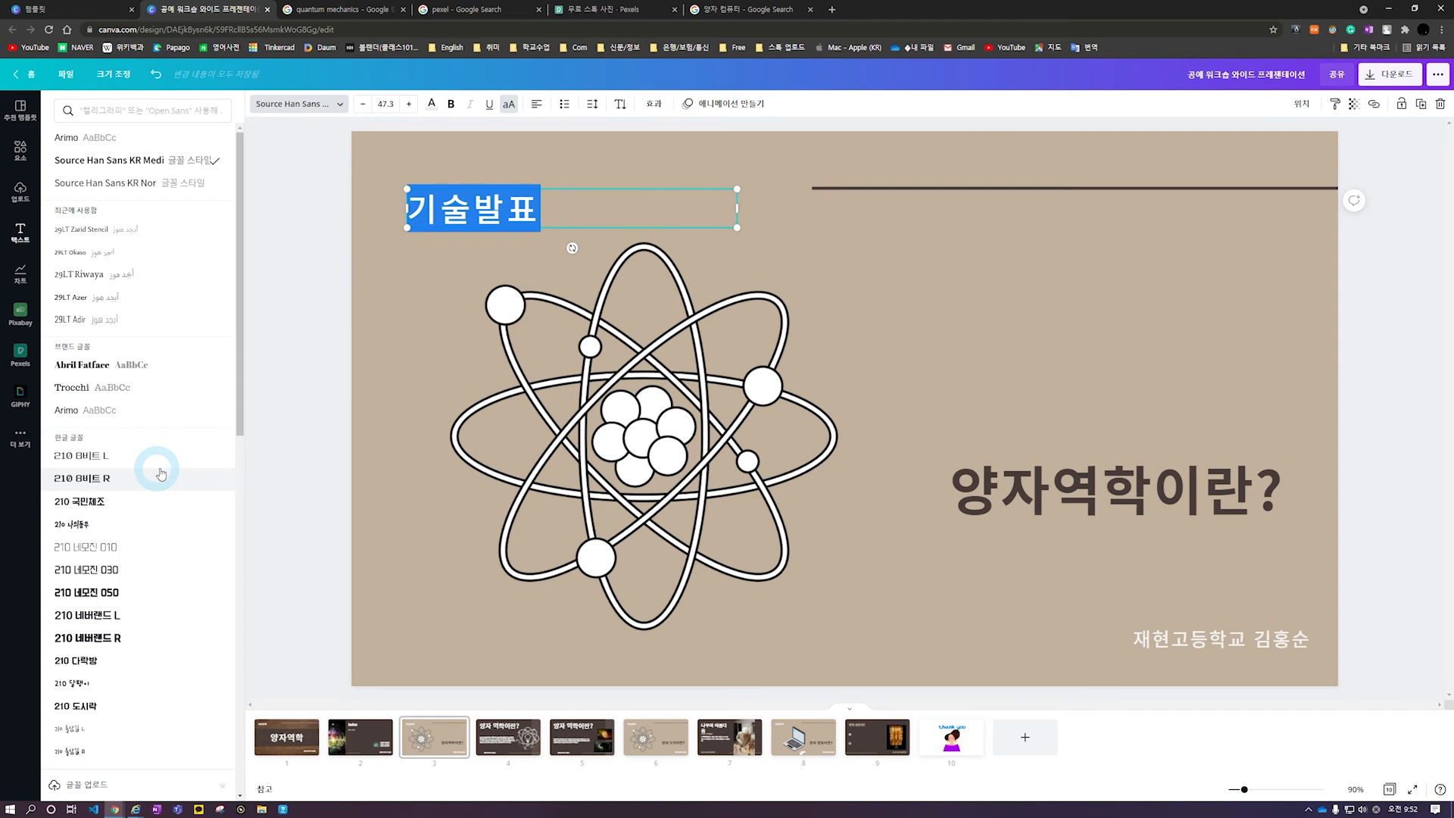
pyautogui.scroll(-12, 161, 473)
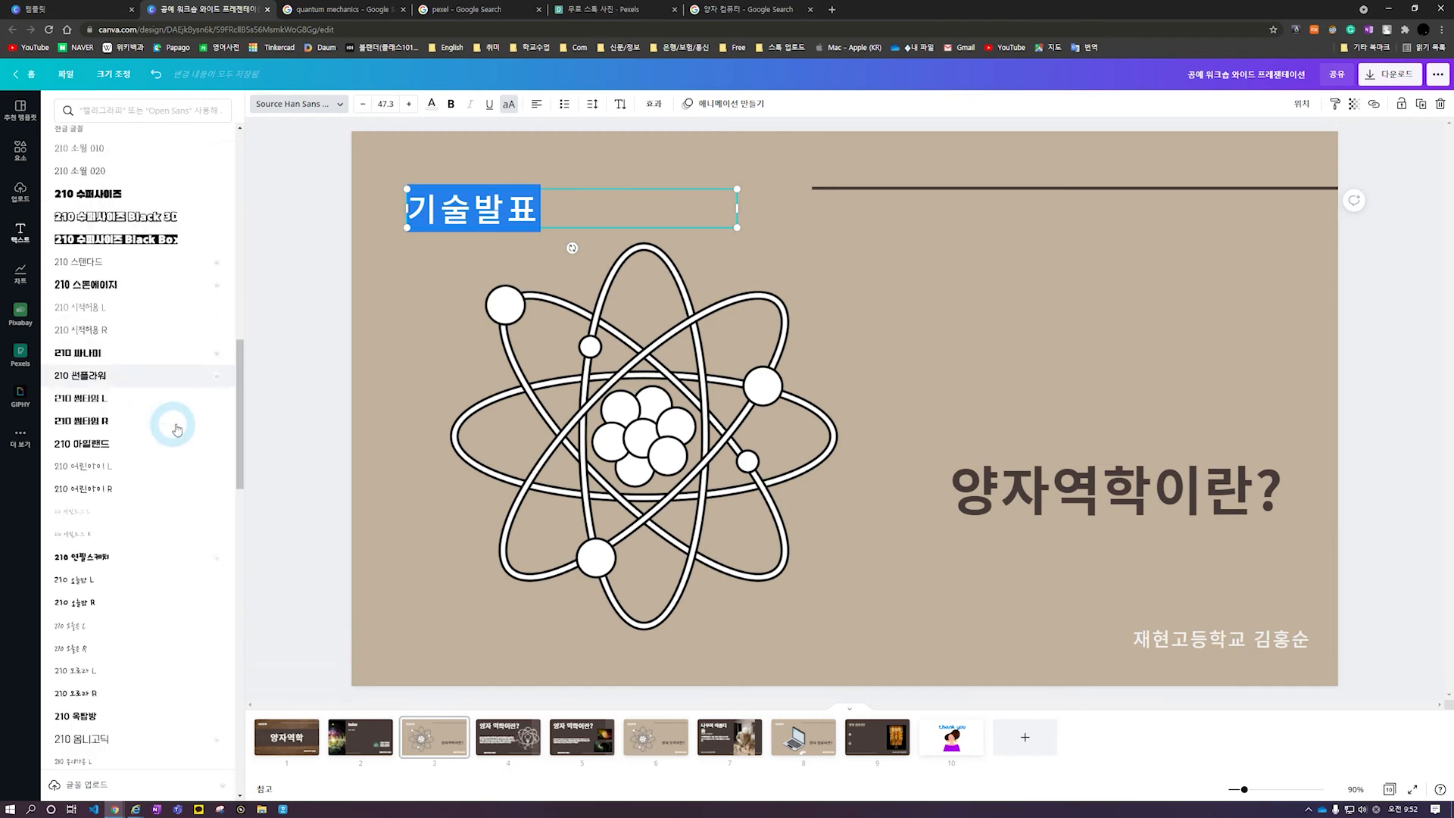
pyautogui.scroll(-15, 178, 428)
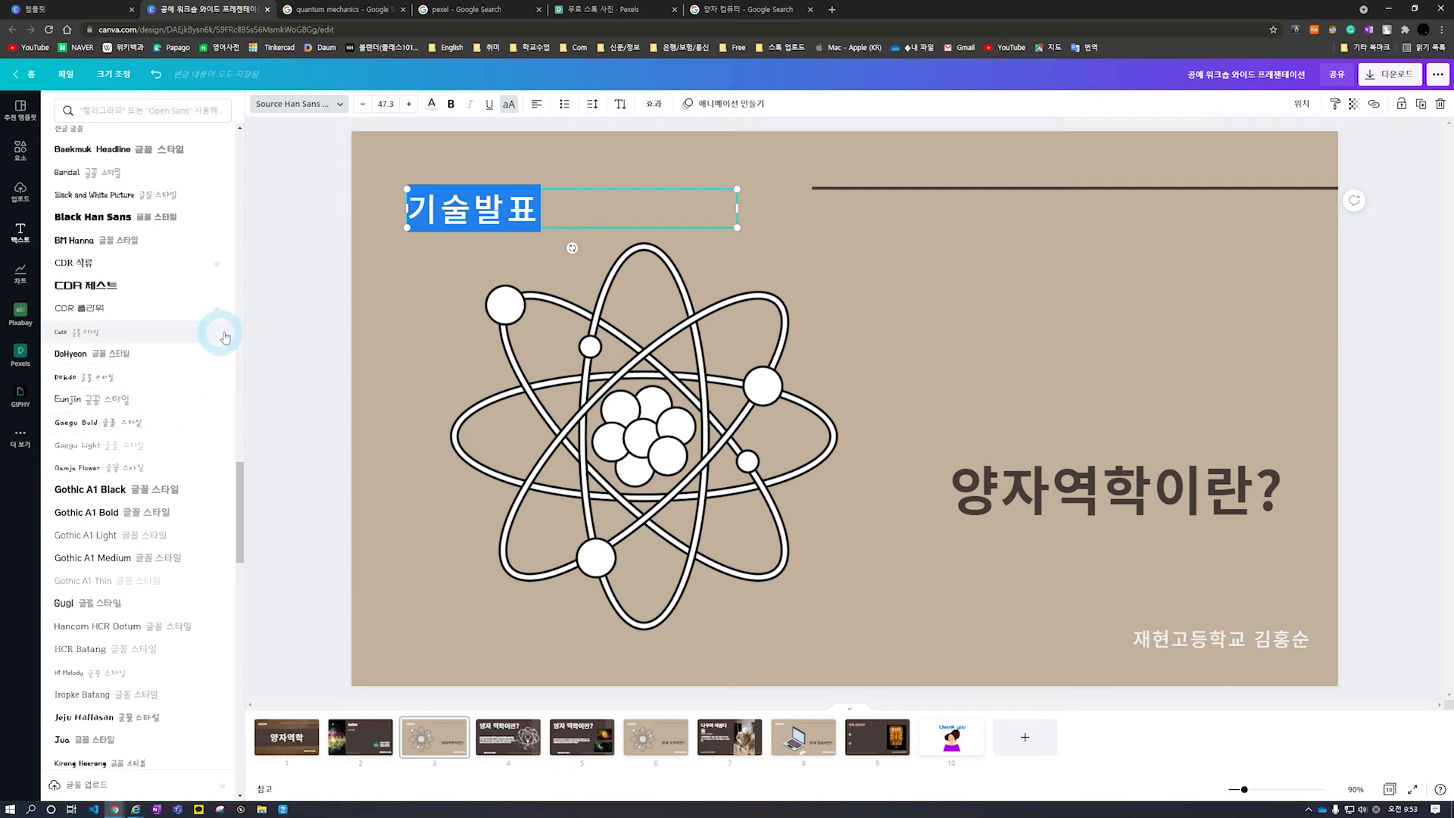
pyautogui.click(297, 381)
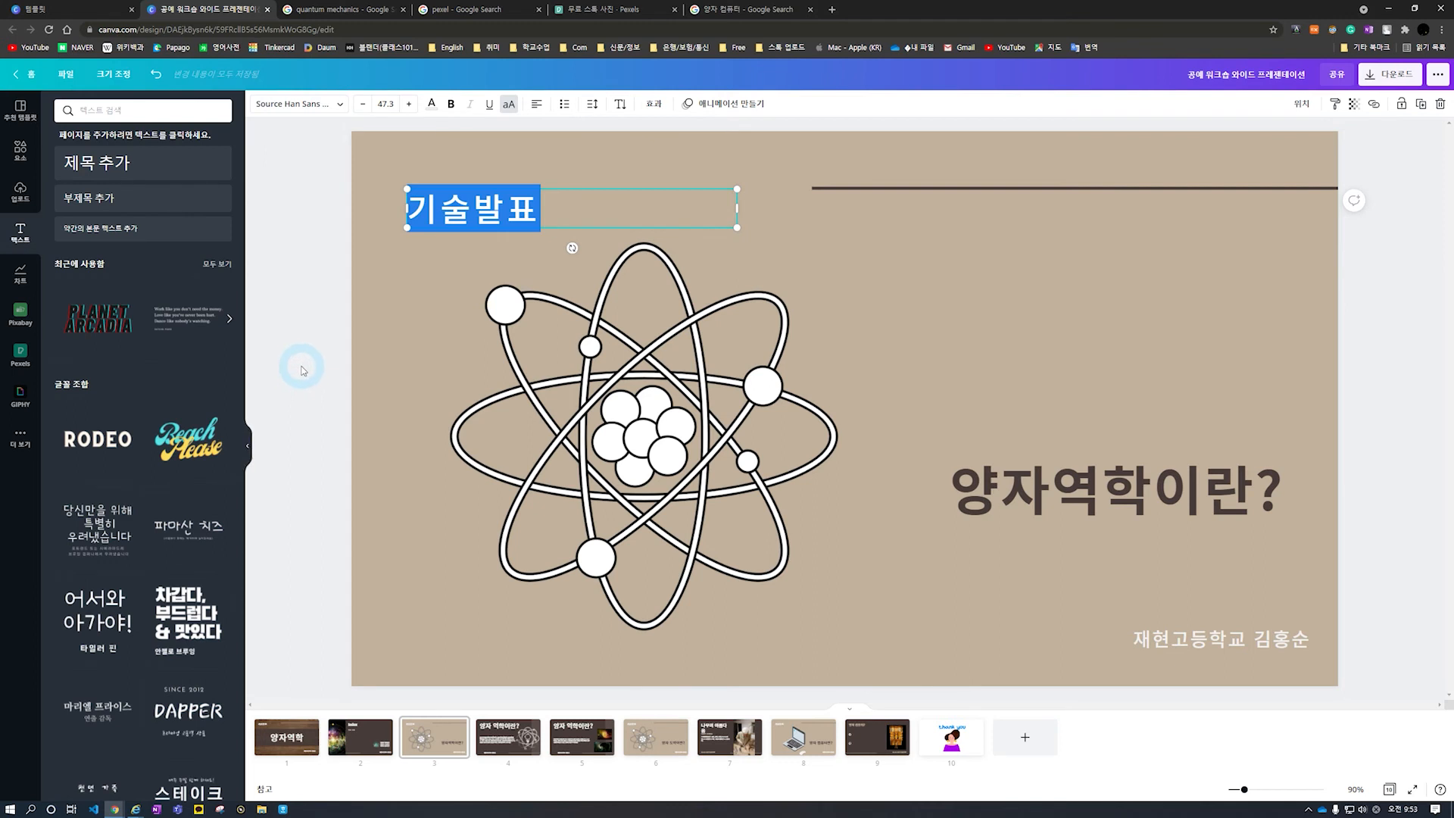
# Narrow the 기술발표 text box on slide 3 to about 279 wide so it fits its text
pyautogui.moveTo(737, 207); pyautogui.dragTo(558, 206)
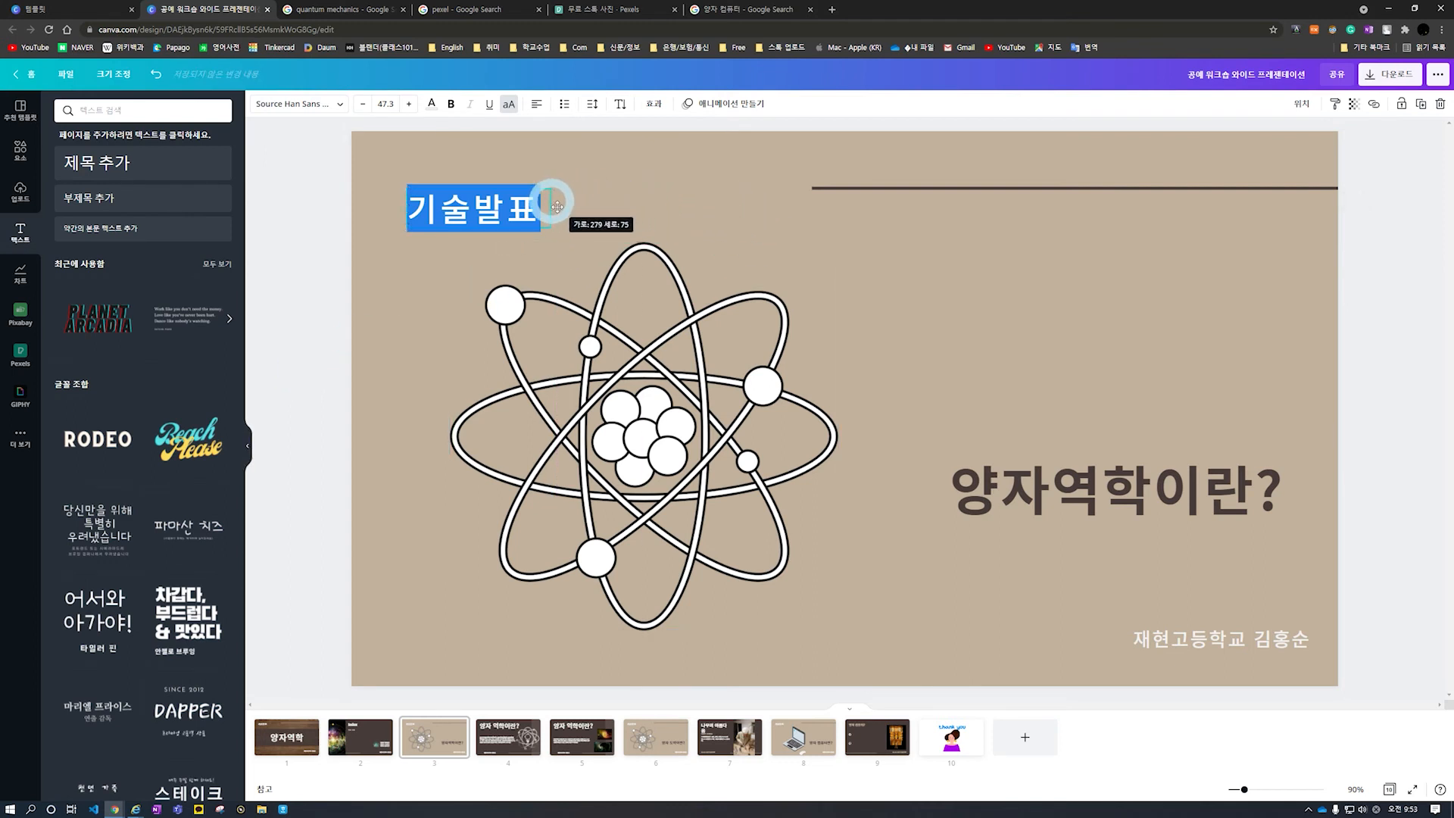
pyautogui.click(396, 347)
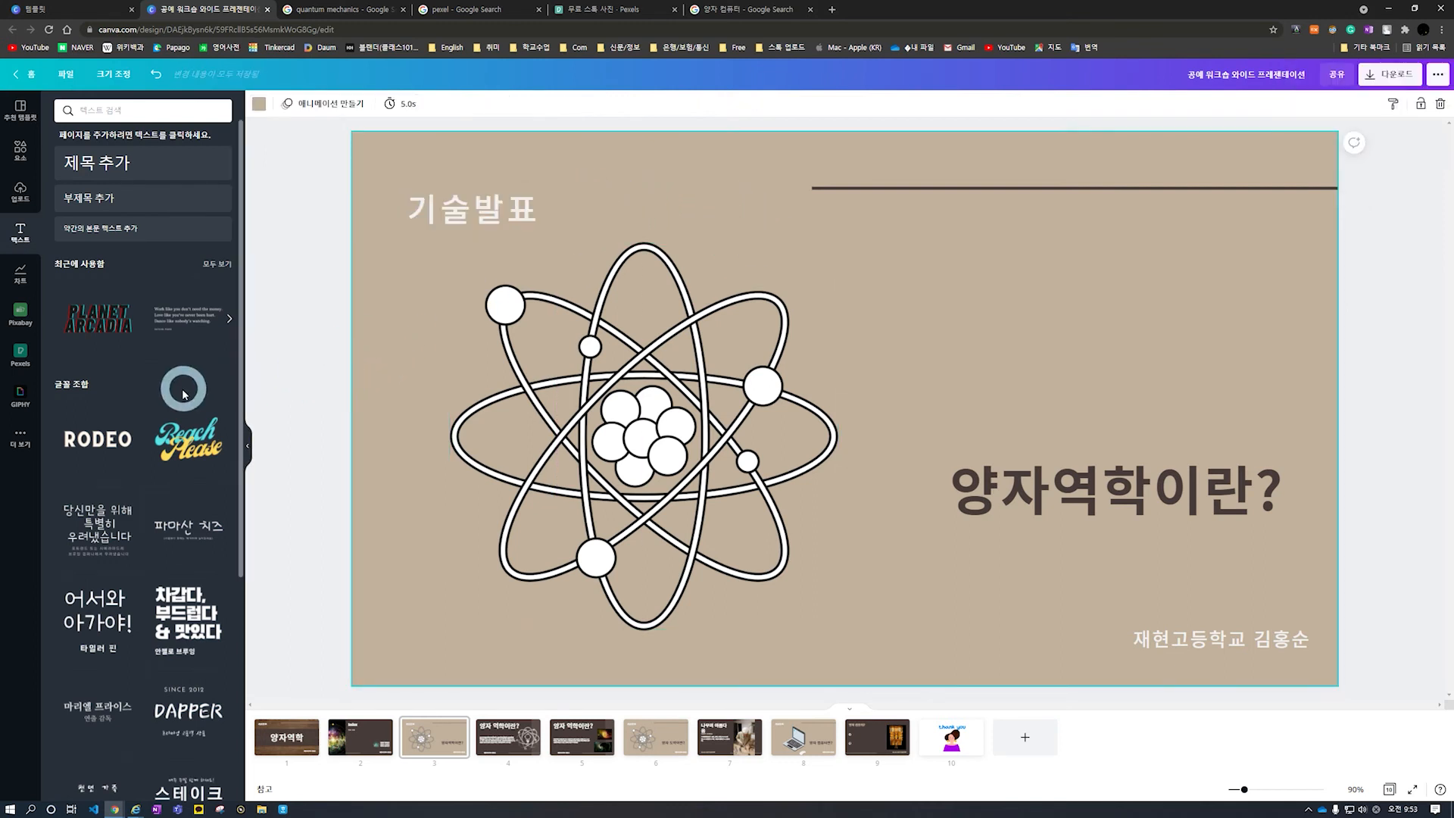
pyautogui.scroll(-2, 190, 389)
pyautogui.click(504, 386)
pyautogui.click(307, 354)
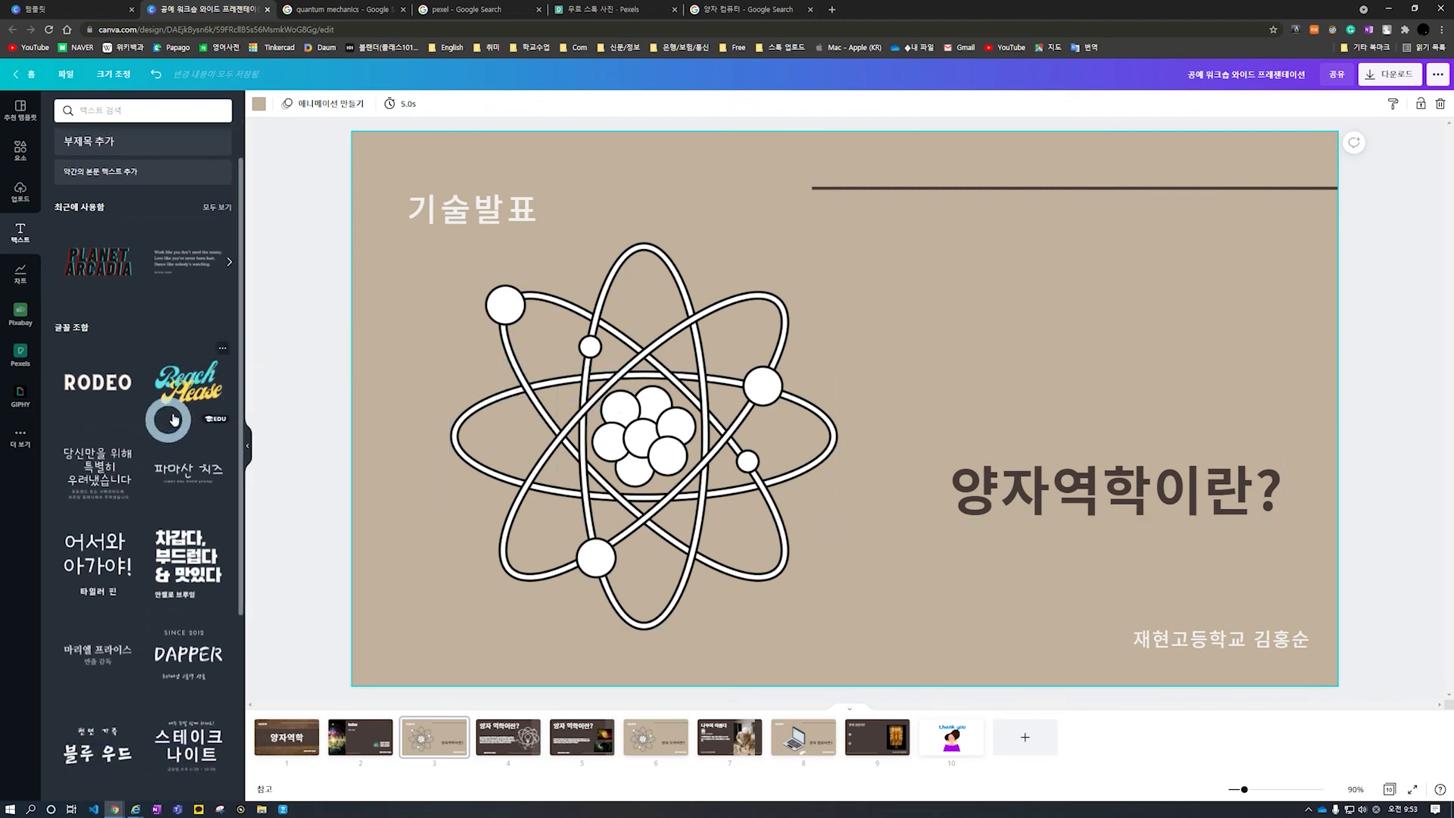
# Try the Beach Please font combination on slide 3 and attempt to remove its yellow Please text
pyautogui.scroll(-1, 193, 371)
pyautogui.click(196, 373)
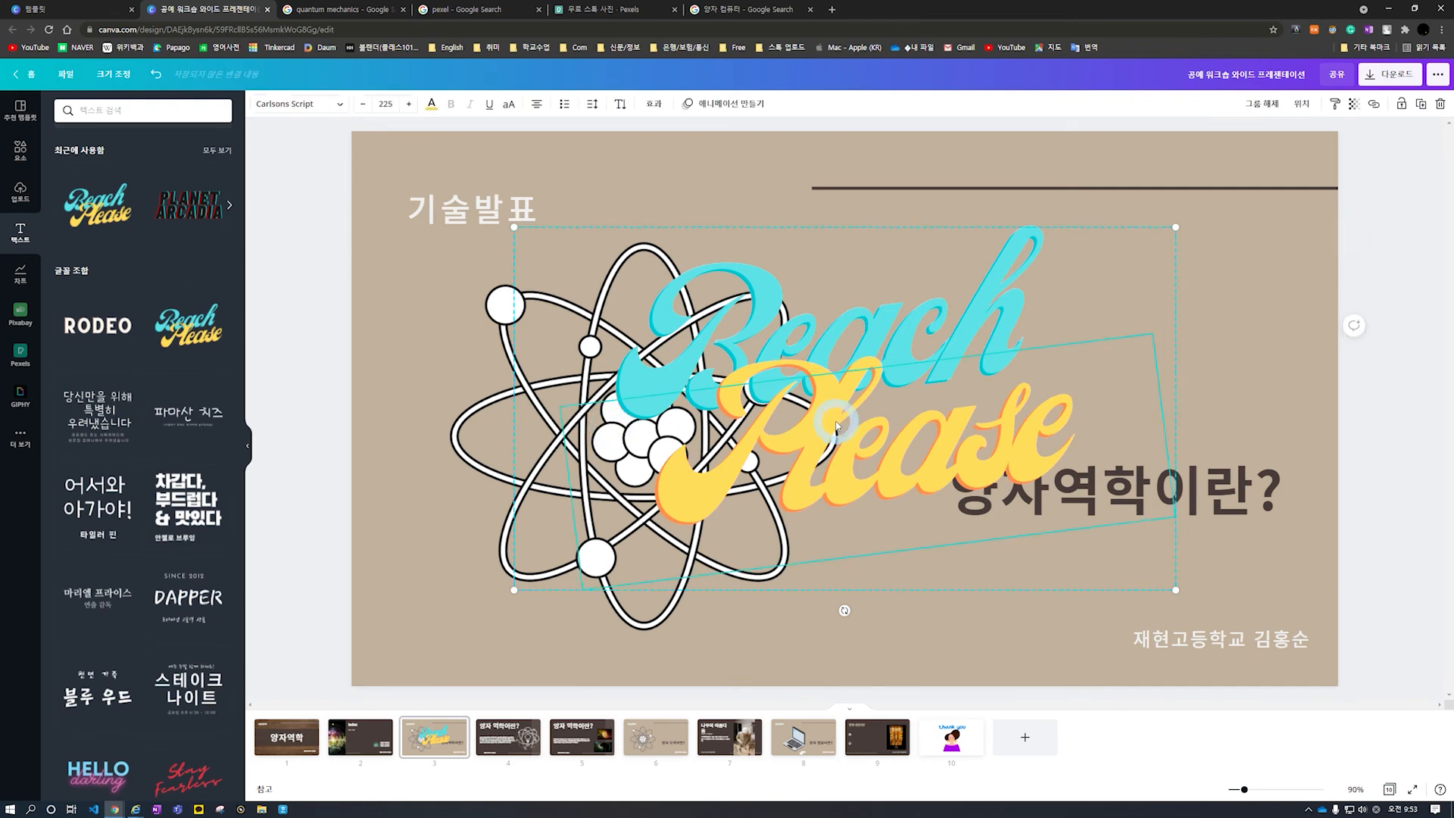
pyautogui.click(824, 380)
pyautogui.press('Delete')
pyautogui.press('Delete')
pyautogui.press('Delete')
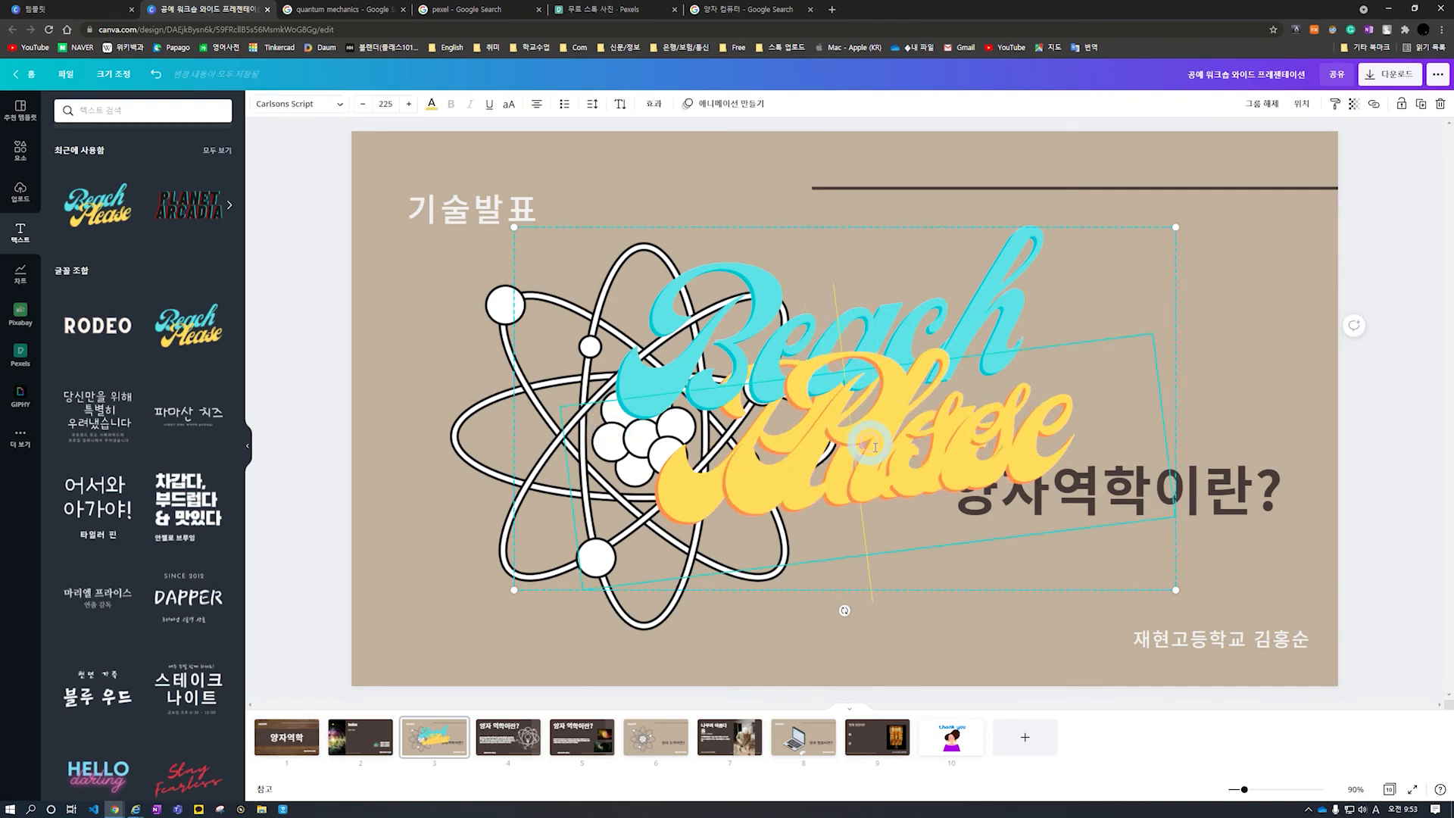
pyautogui.press('Delete')
pyautogui.press('Delete')
# Delete the Beach and Please texts from slide 3, undoing the deletion that also removes the 양자역학이란? title
pyautogui.click(608, 226)
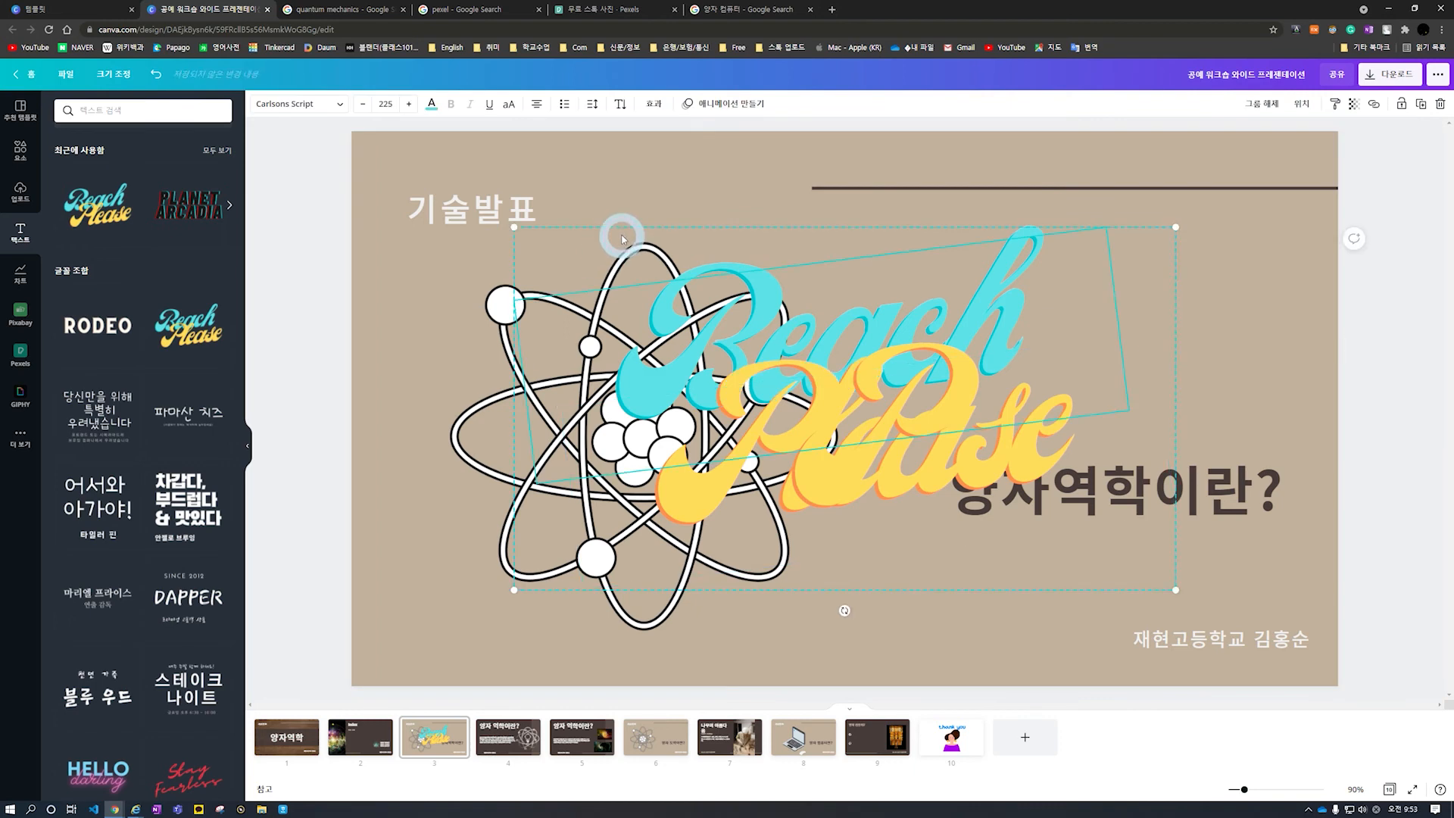
pyautogui.click(617, 229)
pyautogui.press('Delete')
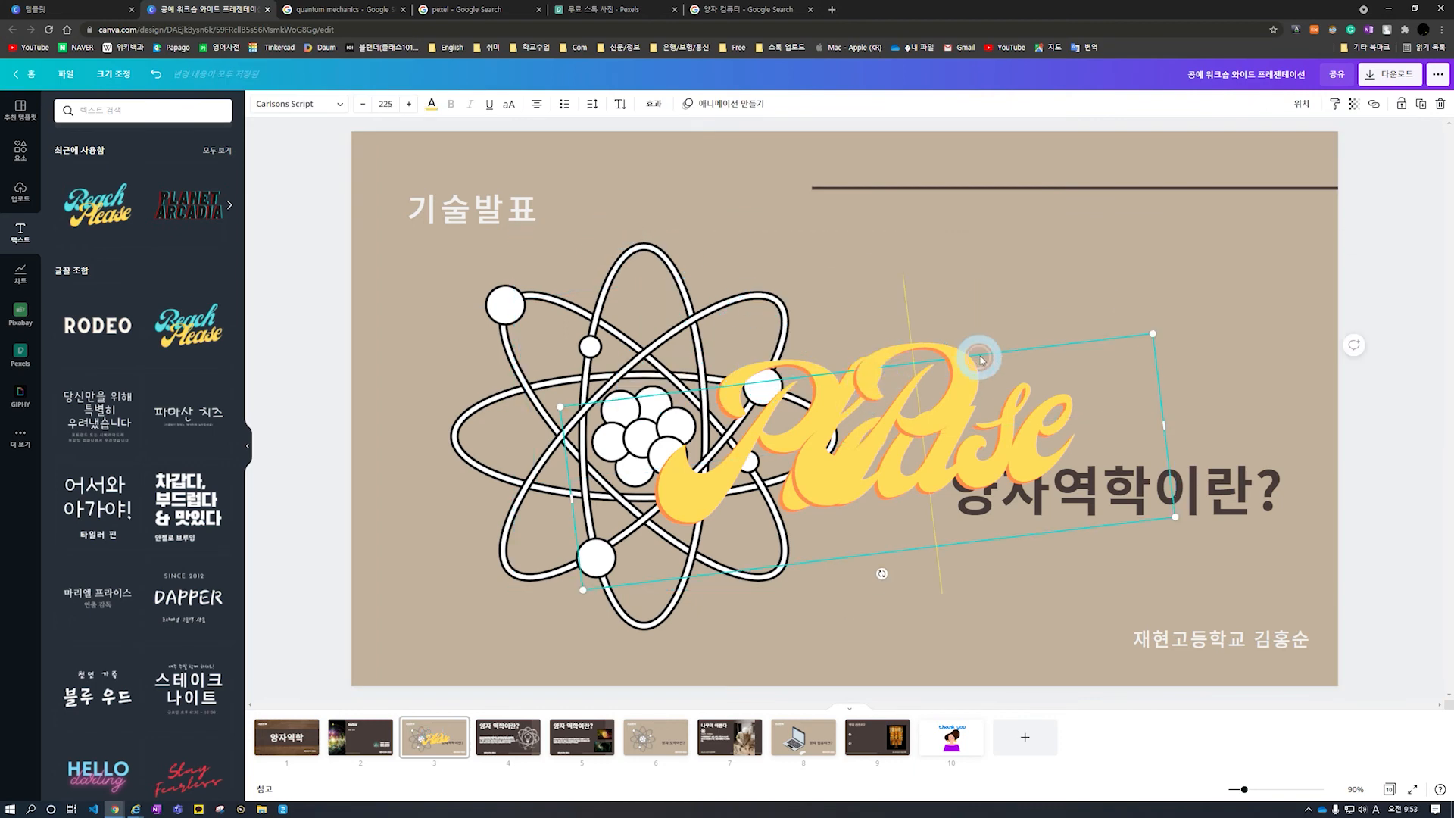
pyautogui.click(1052, 352)
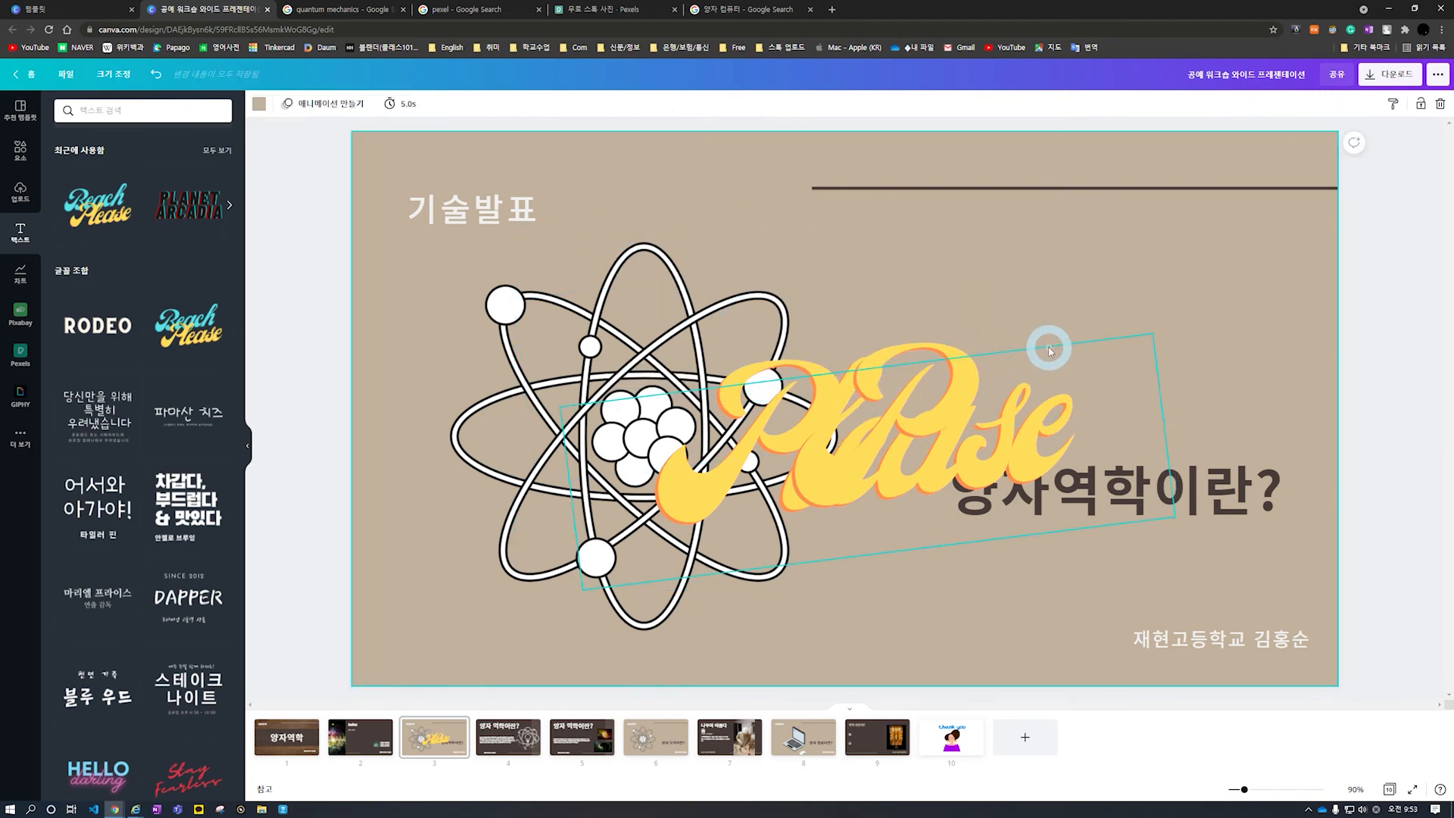
pyautogui.press('Delete')
pyautogui.hotkey('ctrl', 'z')
pyautogui.moveTo(1244, 267); pyautogui.dragTo(996, 395)
pyautogui.press('Delete')
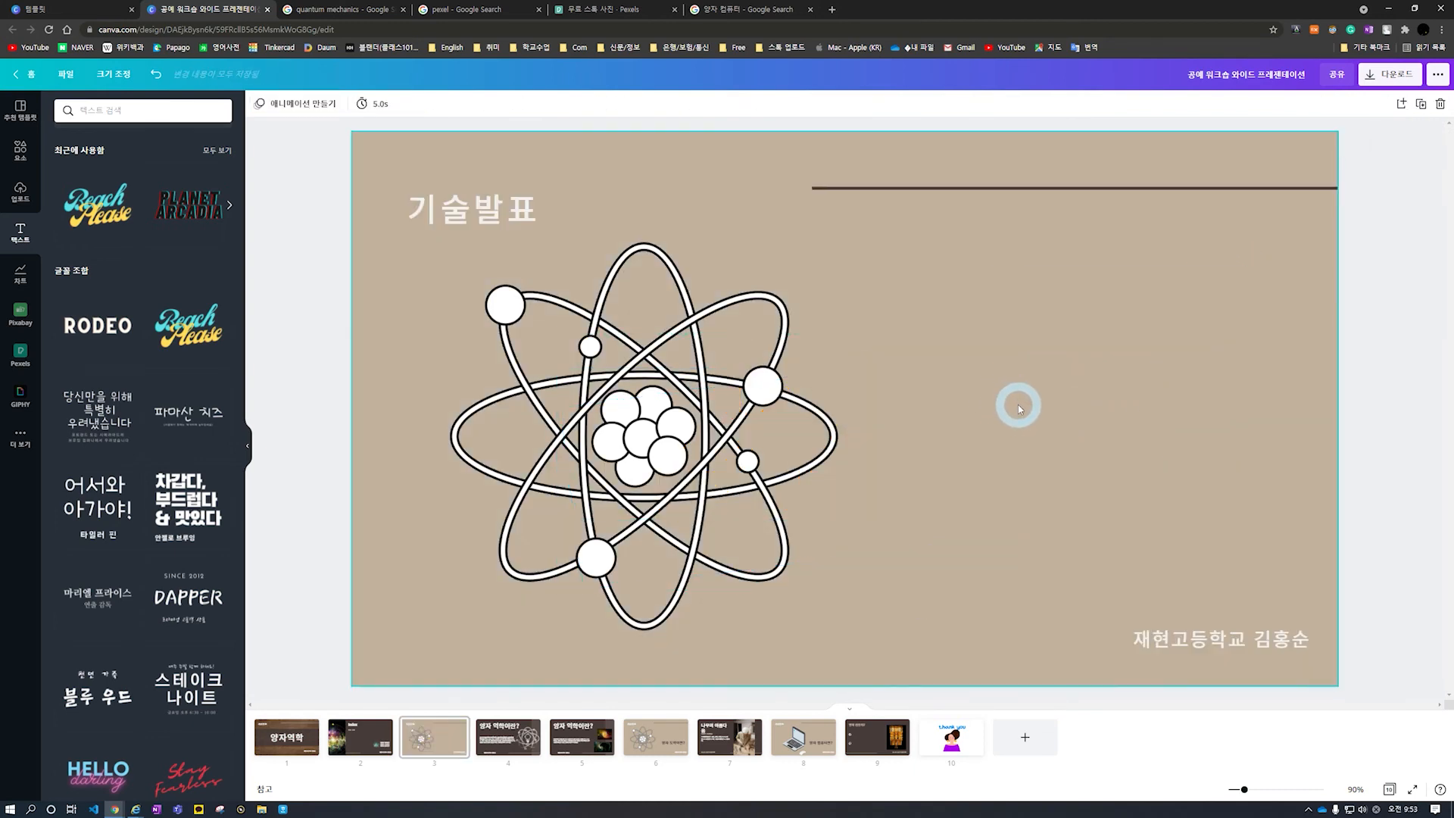
pyautogui.hotkey('ctrl', 'z')
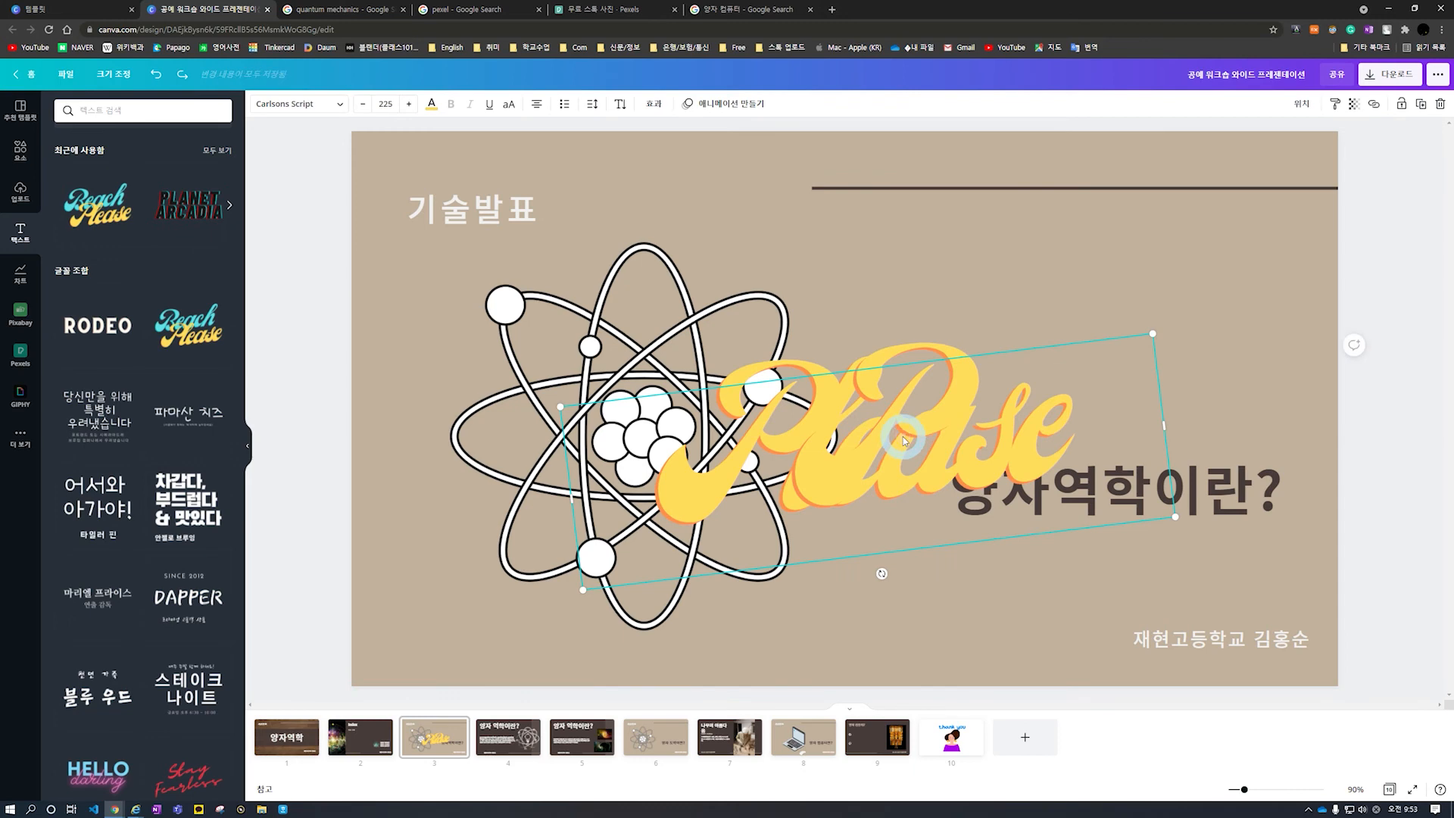
pyautogui.press('Delete')
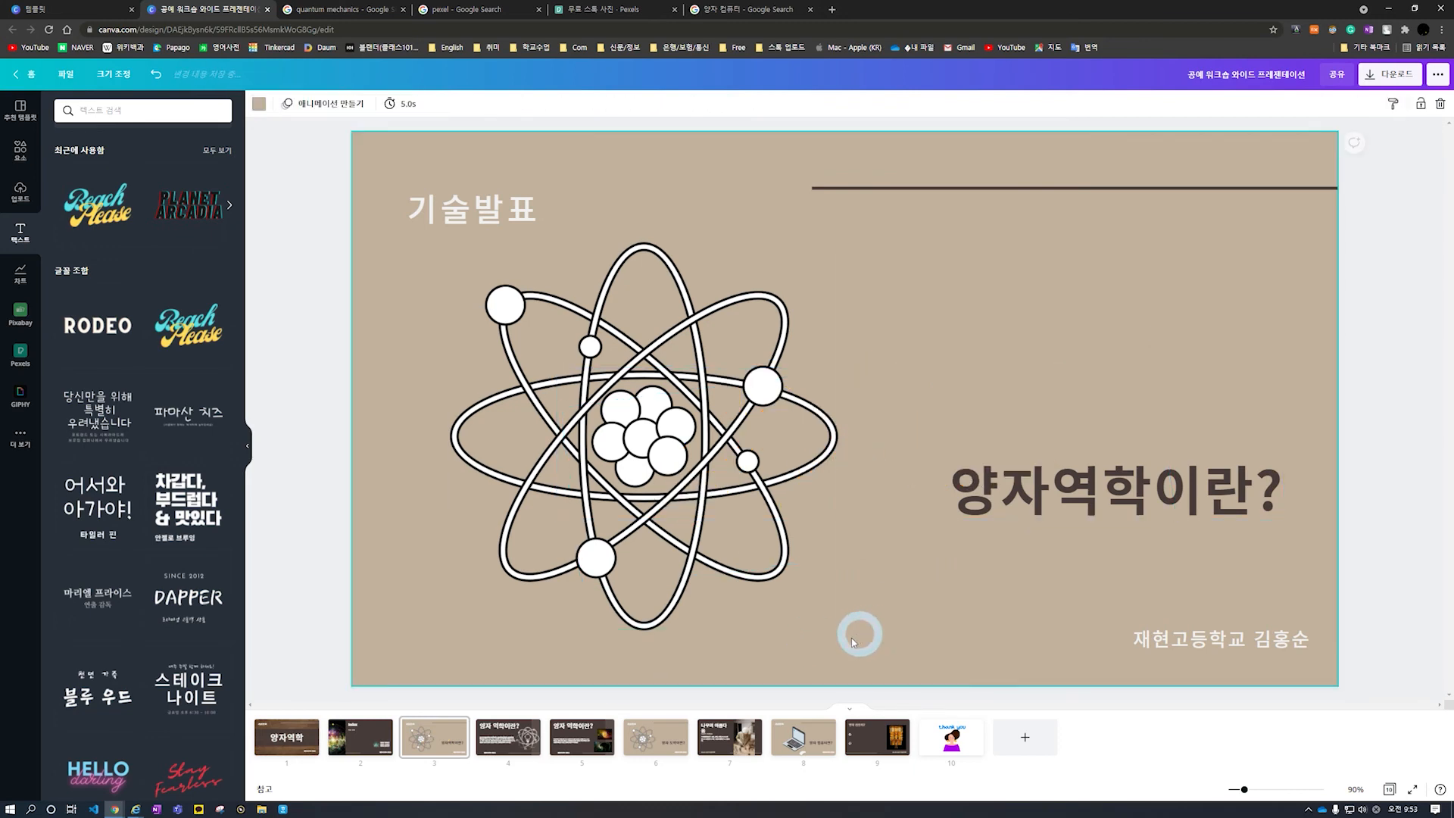
# Add a blank slide 11 after the thank-you slide and place the 스테이크 나이트 font combination on it
pyautogui.click(1024, 736)
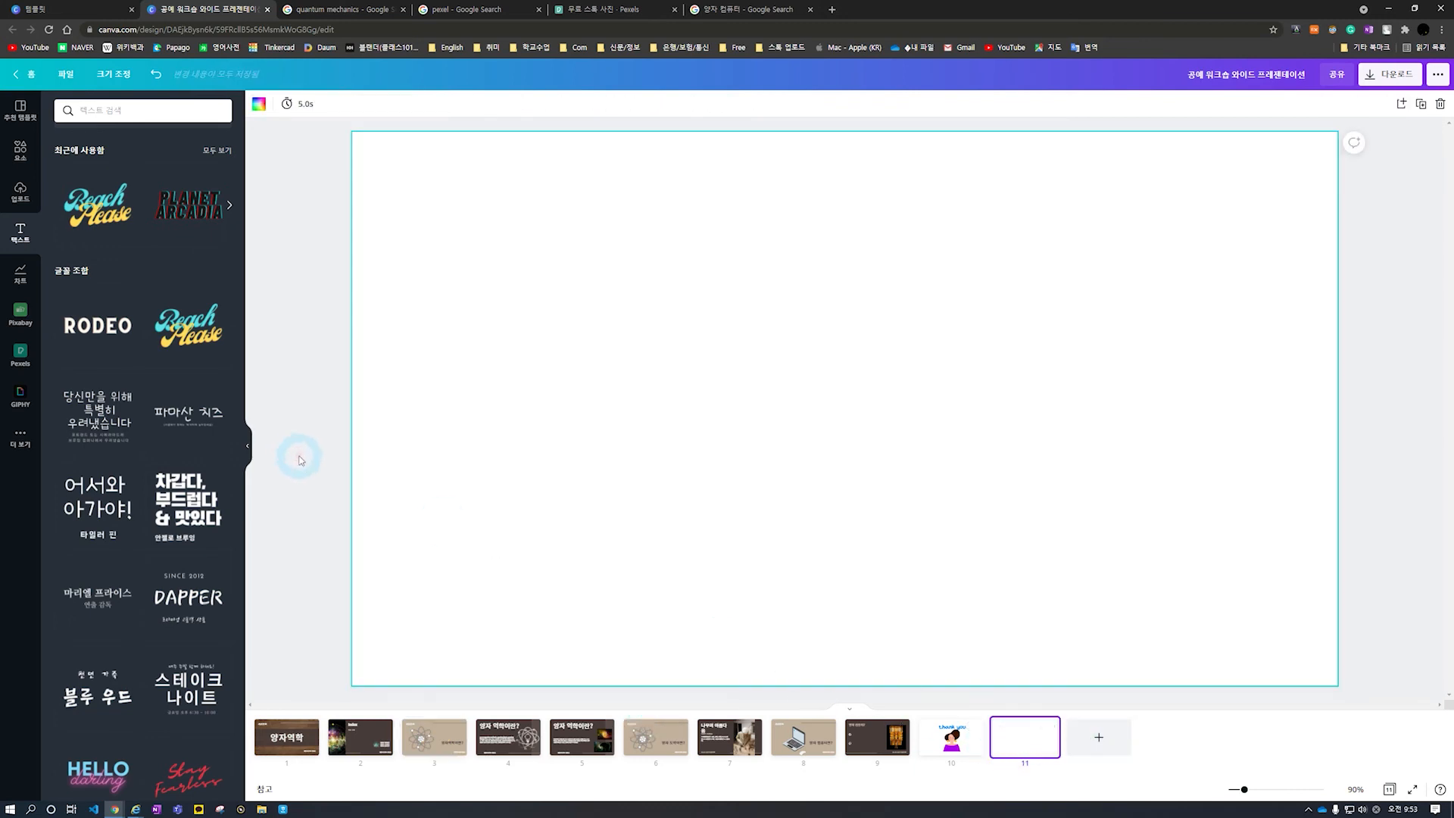
pyautogui.scroll(-3, 189, 477)
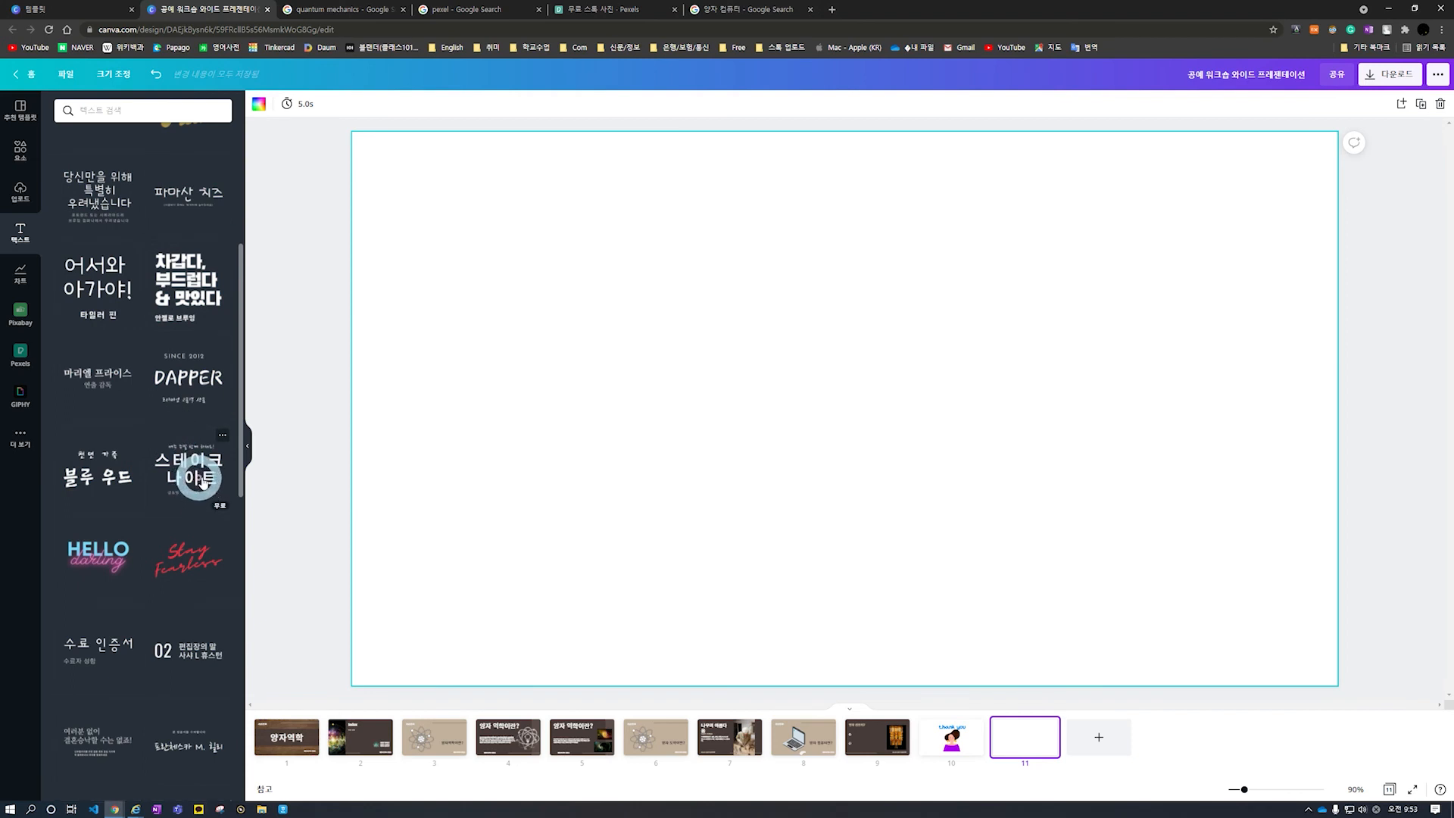
pyautogui.moveTo(201, 481); pyautogui.dragTo(712, 381)
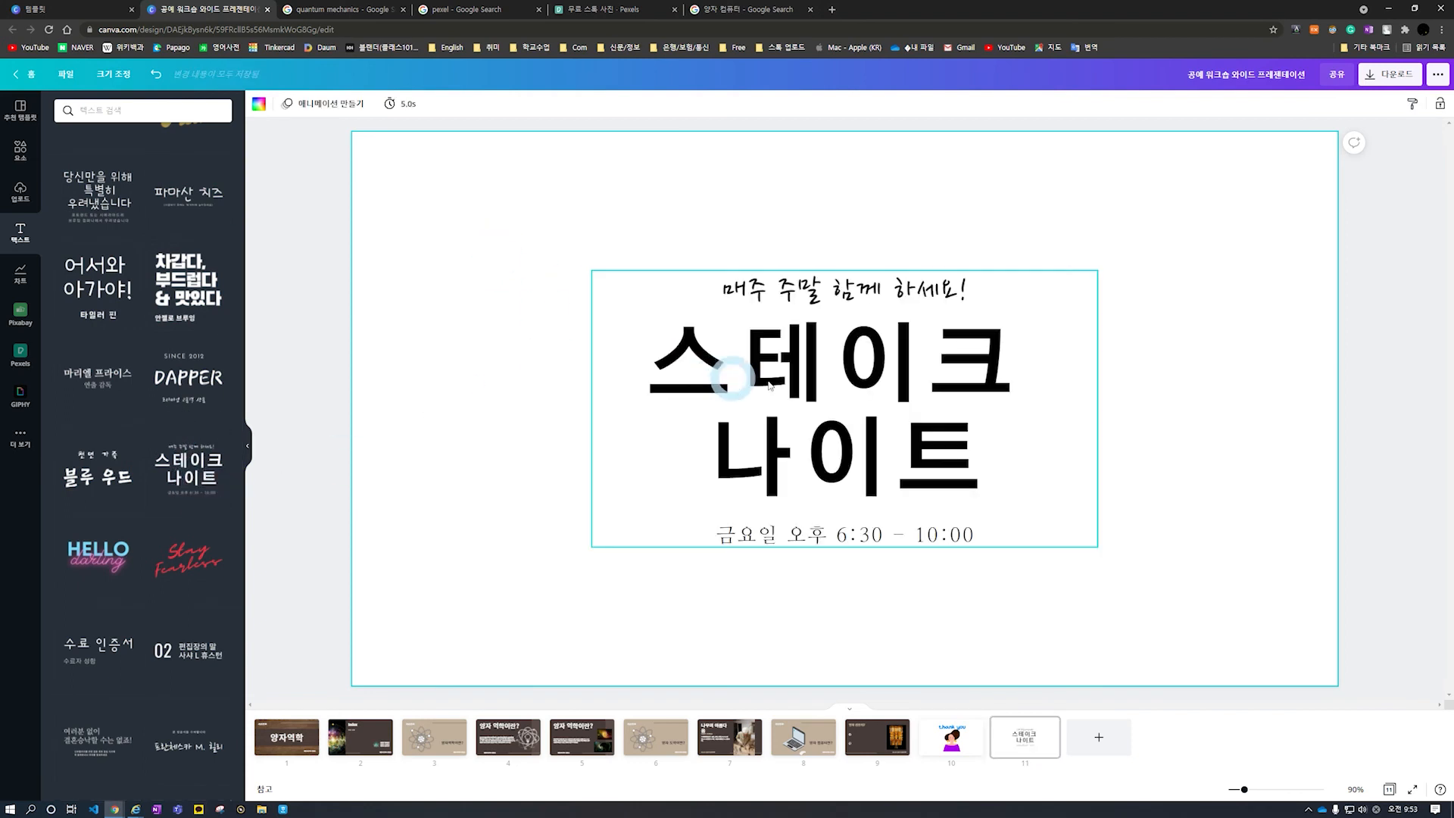
pyautogui.click(797, 398)
pyautogui.click(924, 422)
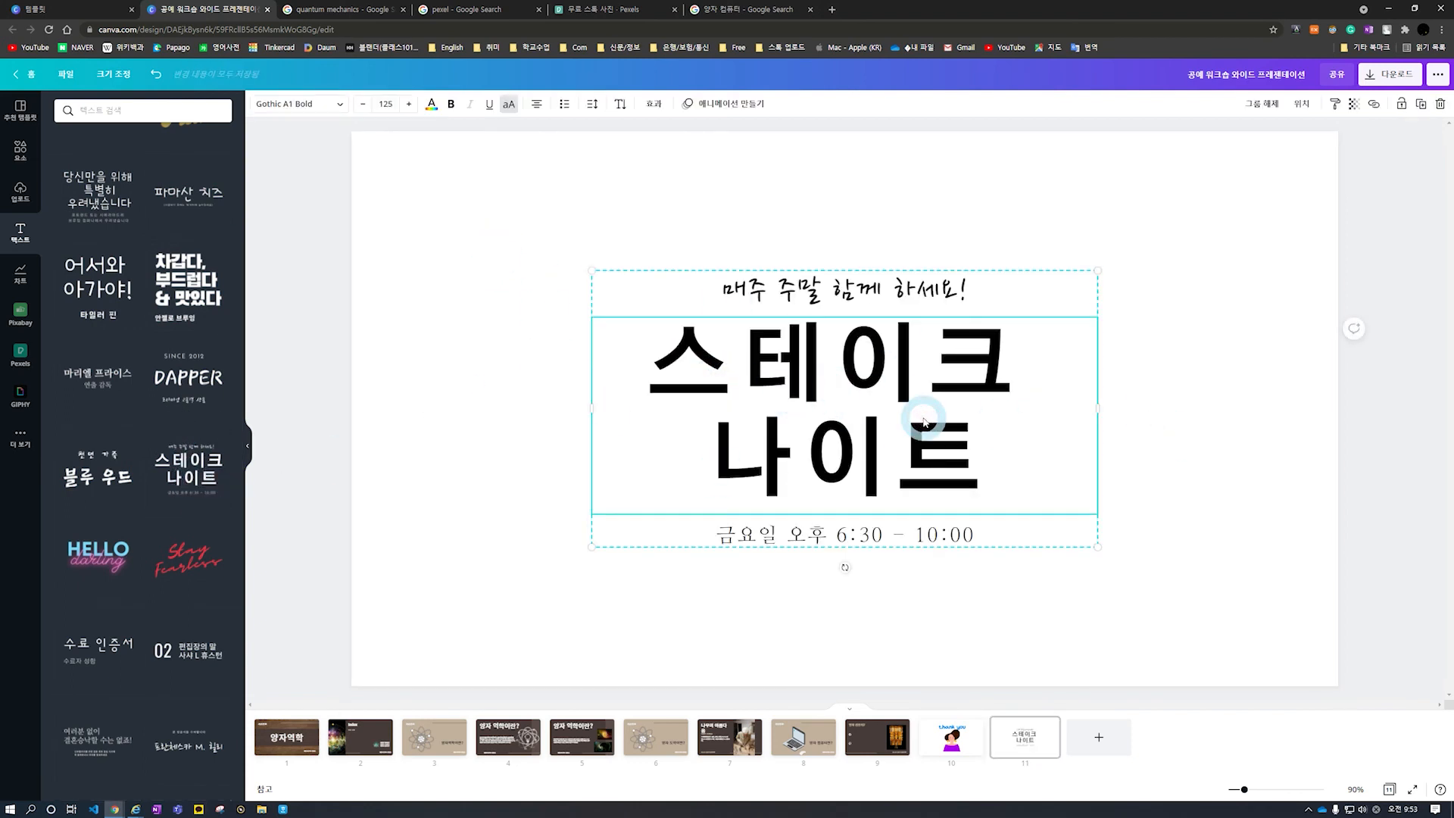
# Delete the 스테이크 나이트 heading, the tagline above it and the time text below it from slide 11
pyautogui.press('Delete')
pyautogui.click(889, 302)
pyautogui.press('Delete')
pyautogui.click(874, 534)
pyautogui.press('Delete')
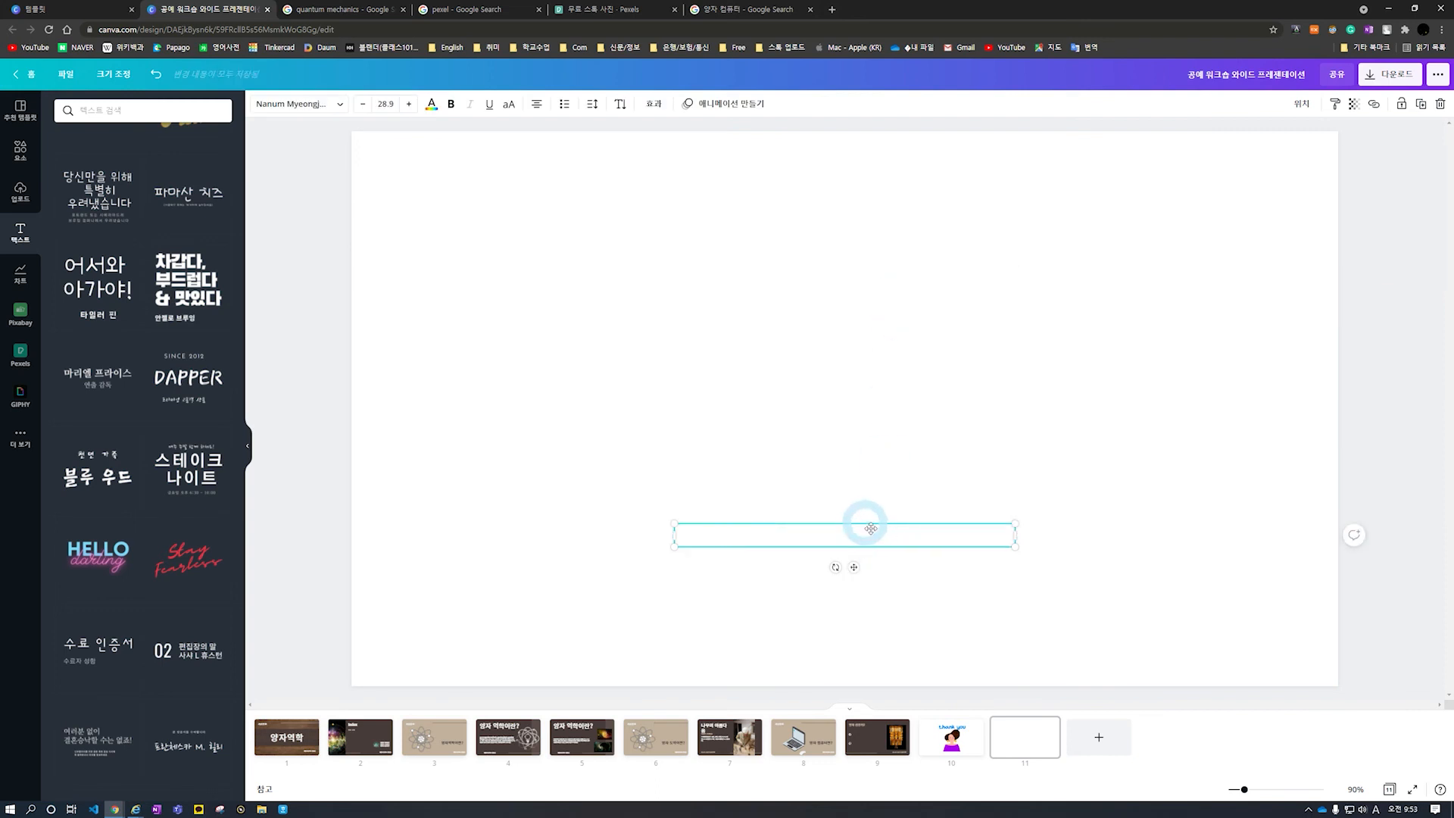
pyautogui.click(864, 528)
pyautogui.scroll(-8, 152, 470)
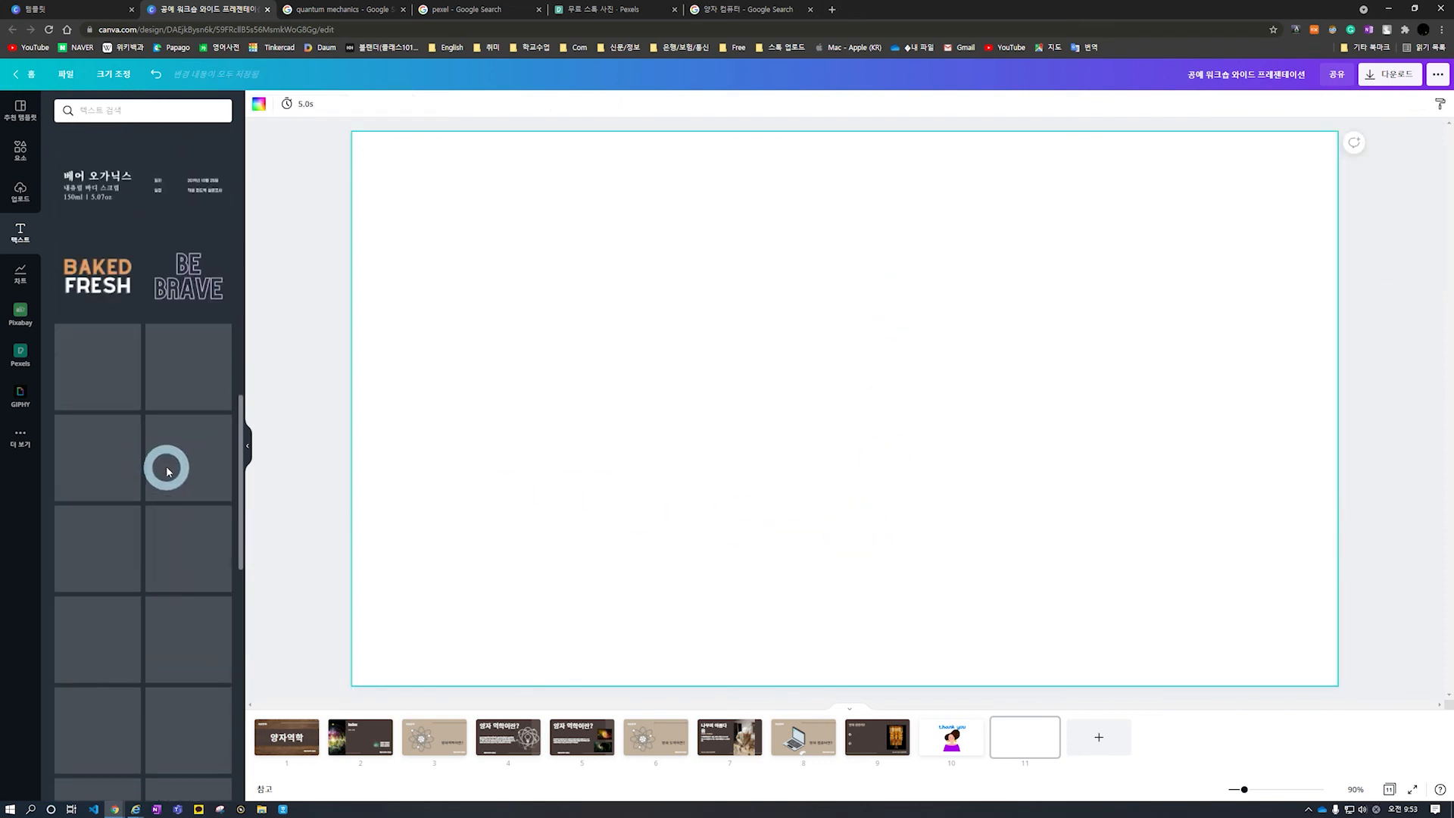
# Try a progress dial chart on slide 11 with its percentage set to 35, and remove it again
pyautogui.click(21, 274)
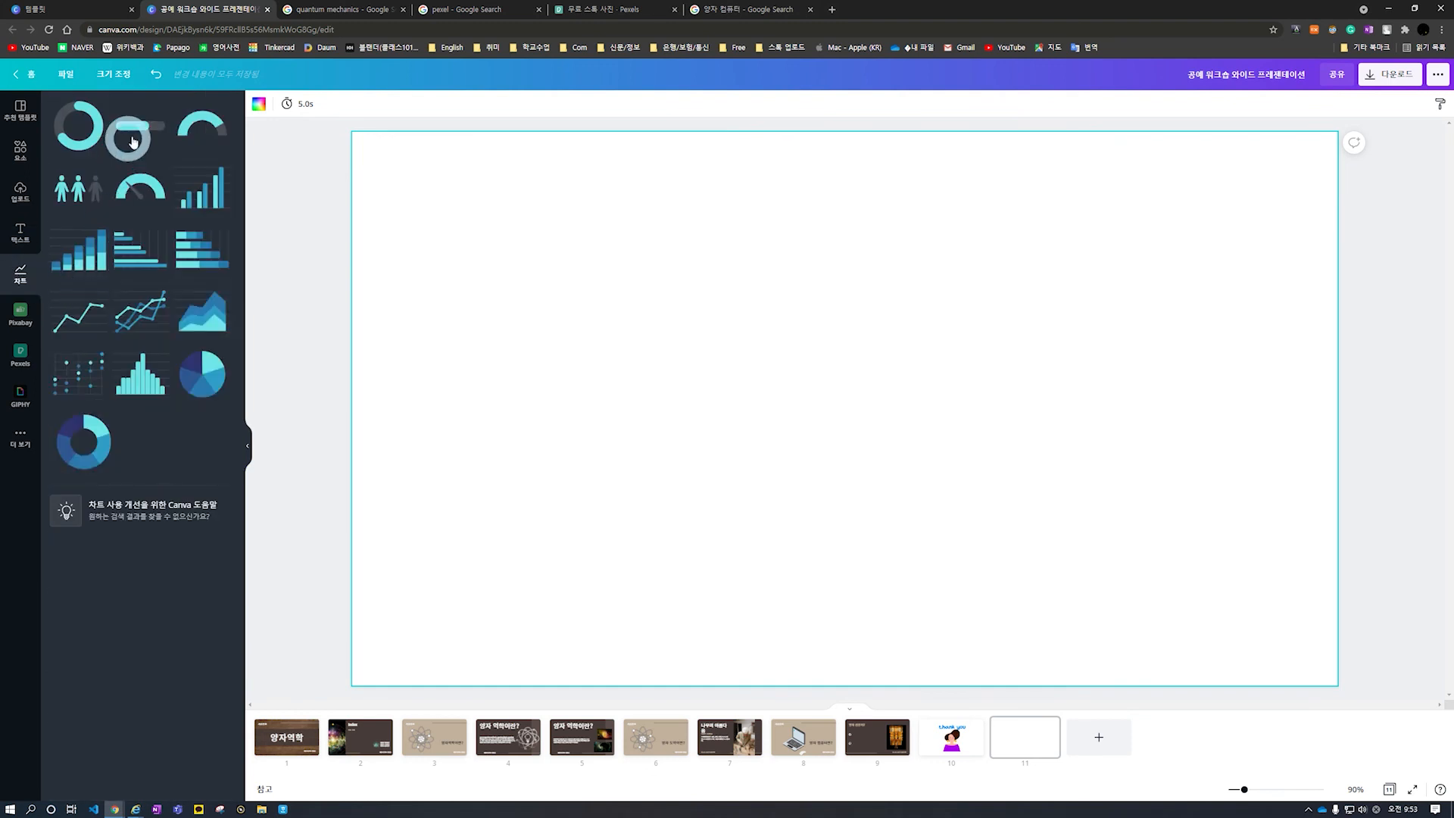
pyautogui.click(148, 193)
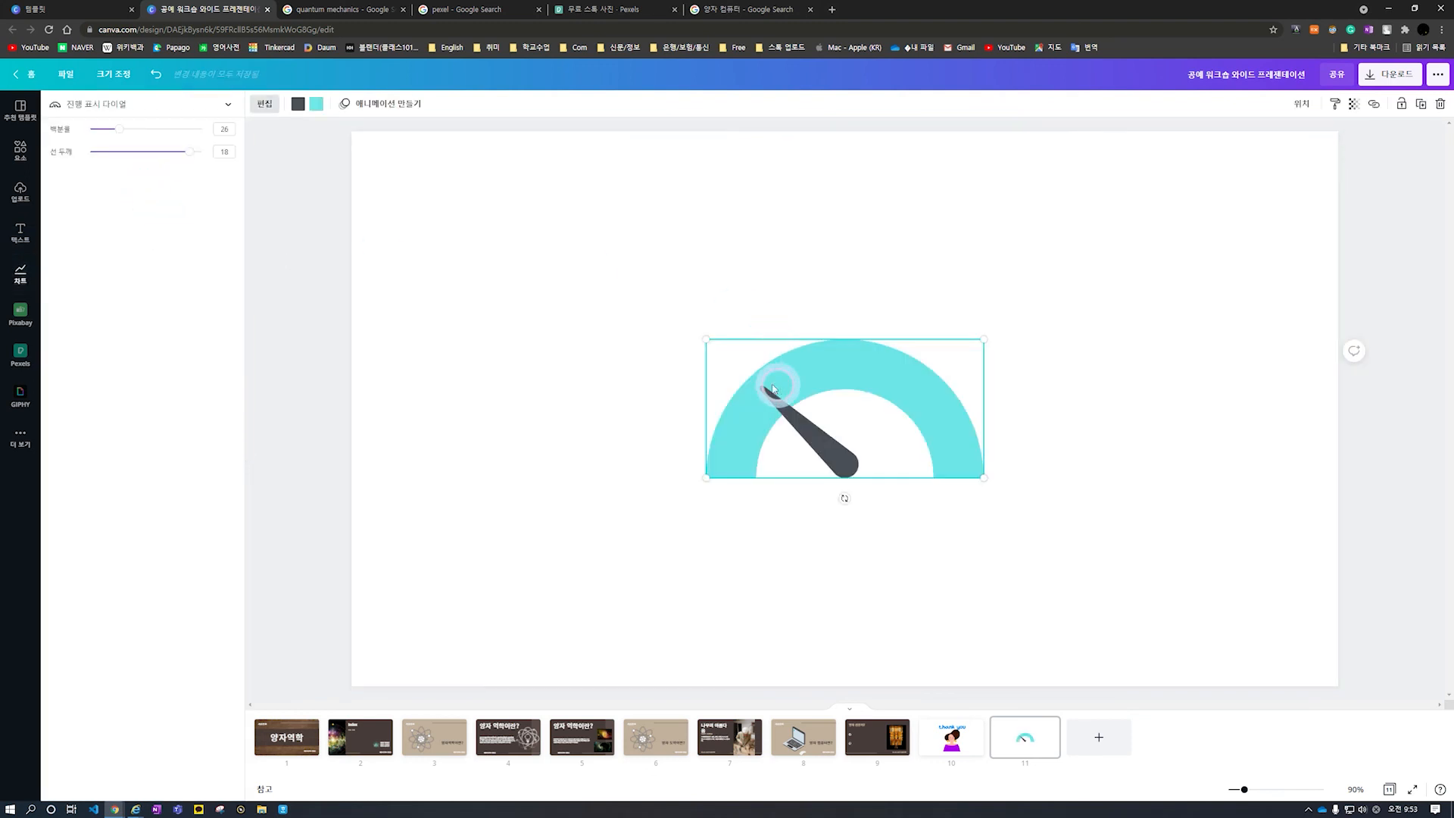
pyautogui.moveTo(119, 129); pyautogui.dragTo(130, 128)
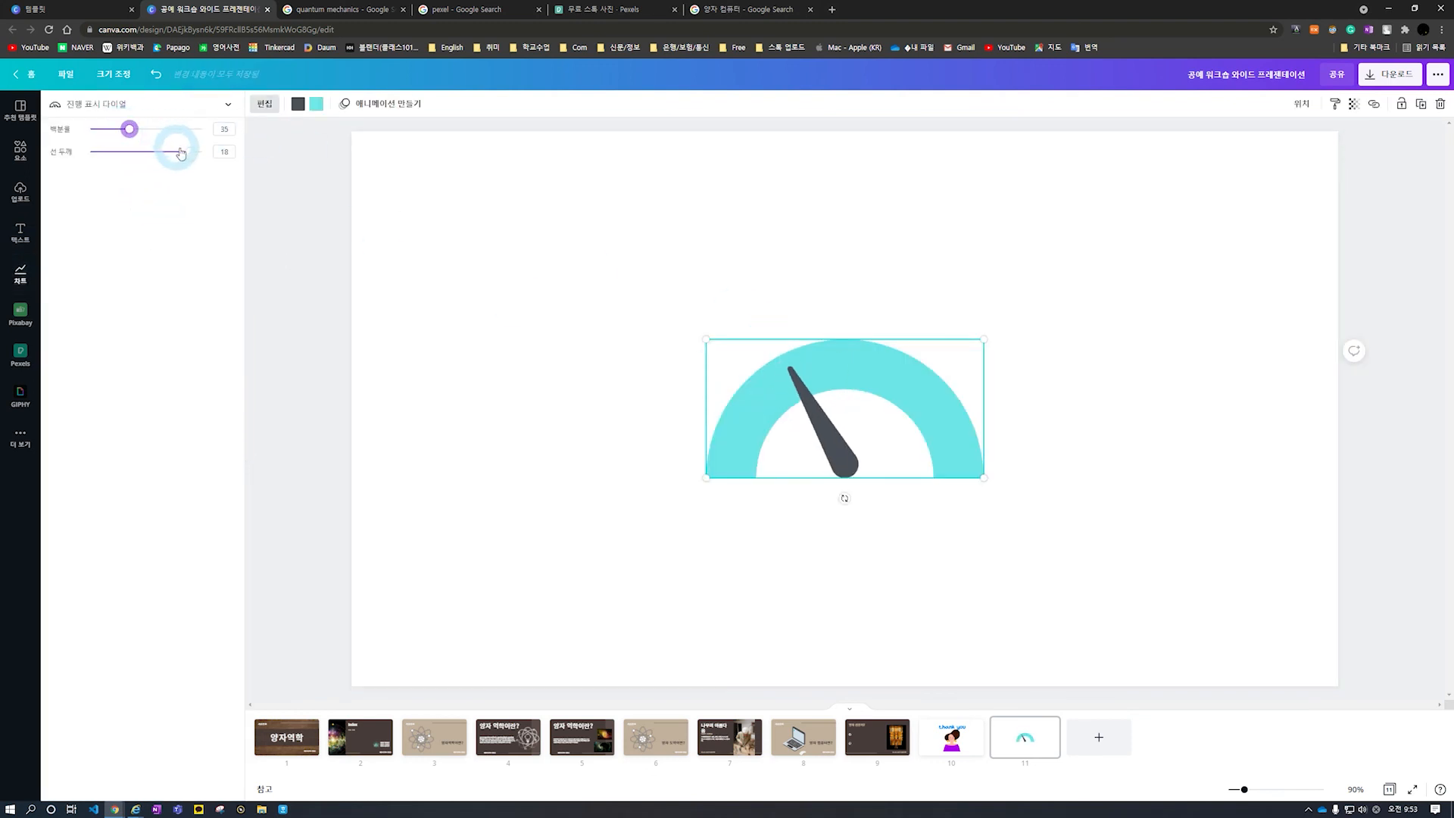
pyautogui.press('Delete')
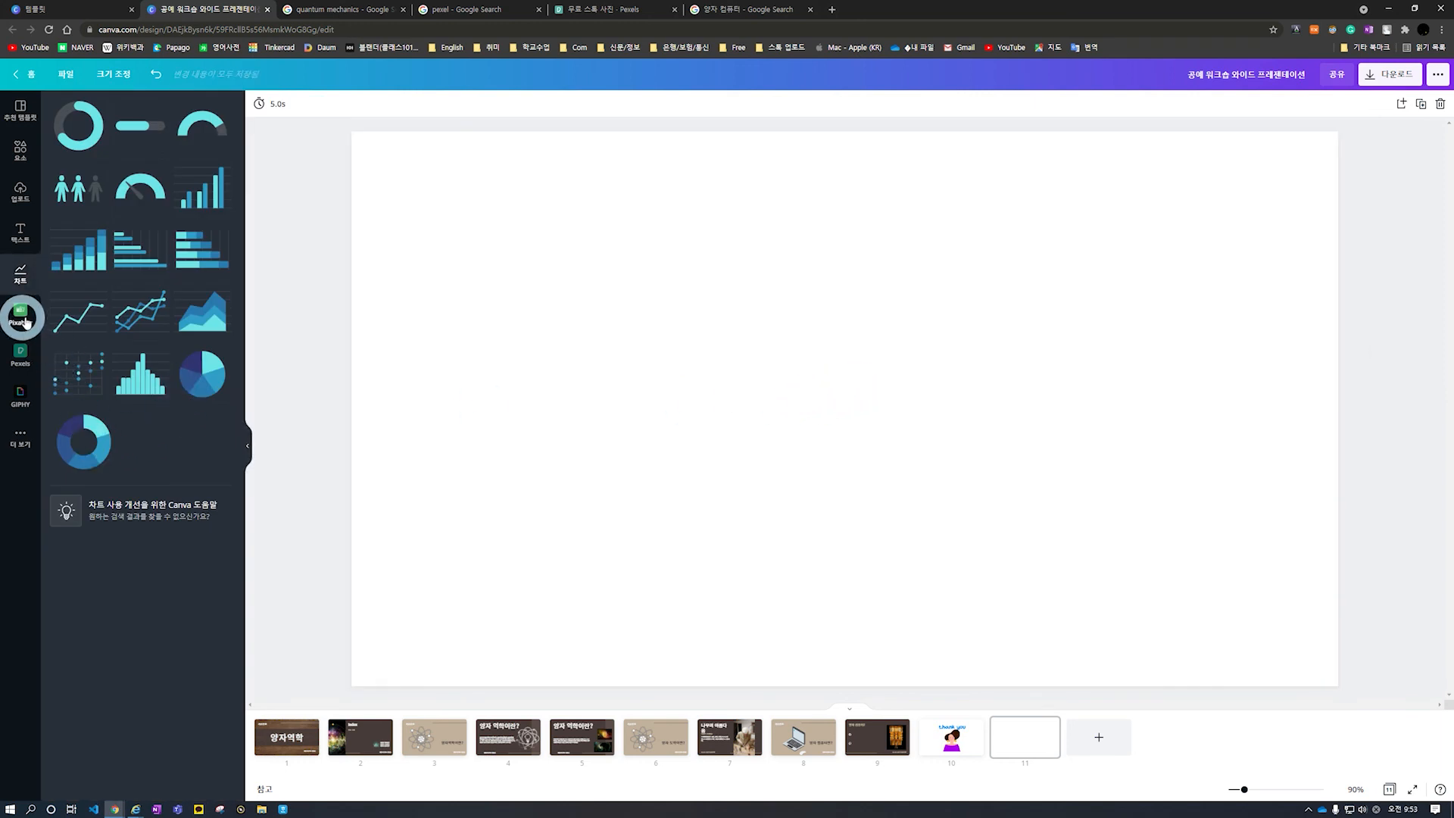
# Delete the empty slide 11 from the presentation
pyautogui.click(21, 231)
pyautogui.click(393, 462)
pyautogui.press('Delete')
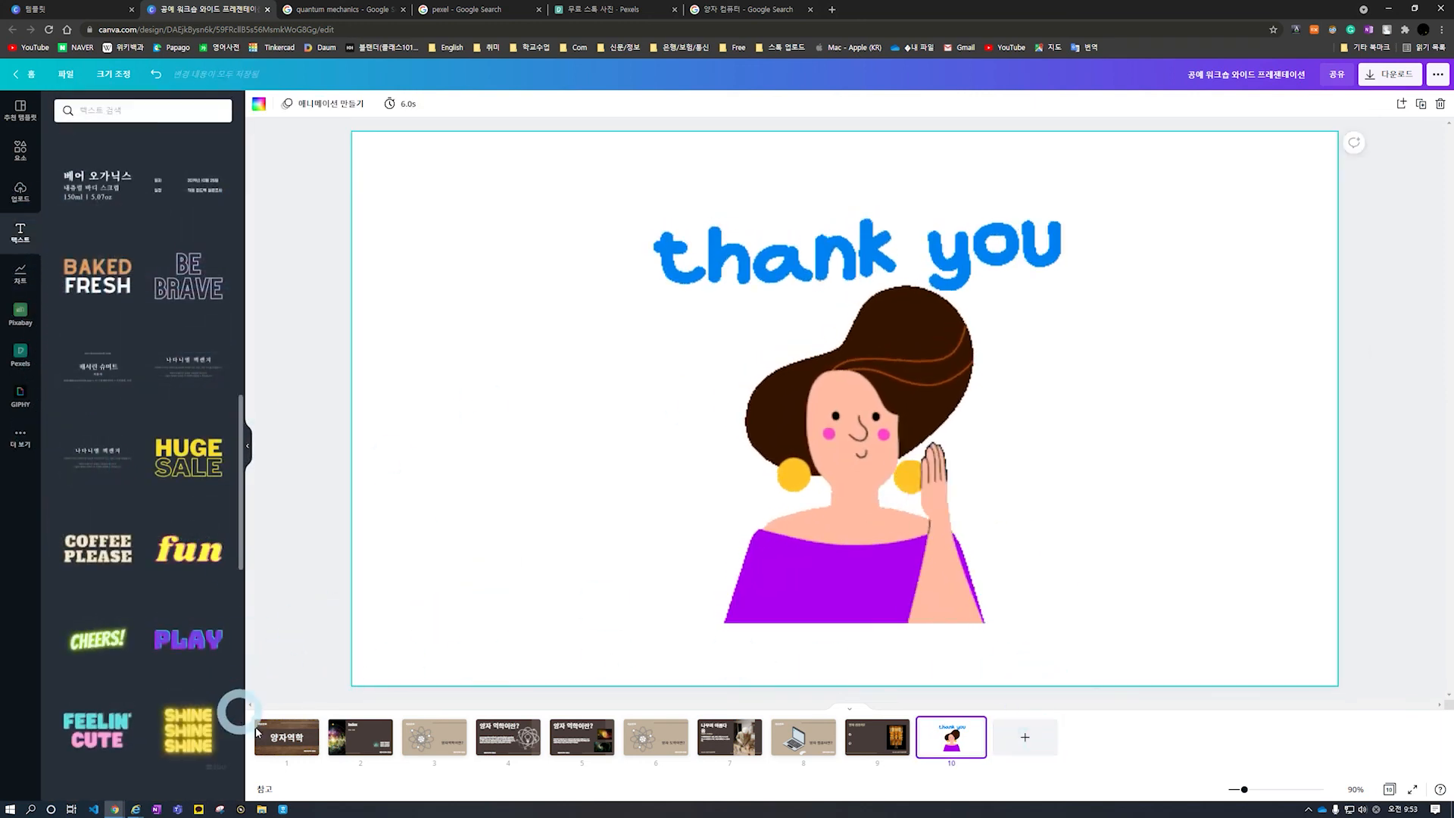
# Review the presentation's slides from the title slide through the thank-you slide, and go back to slide 6
pyautogui.click(303, 739)
pyautogui.click(342, 746)
pyautogui.press('Right')
pyautogui.press('Right')
pyautogui.press('Right')
pyautogui.press('Right')
pyautogui.press('Right')
pyautogui.press('Right')
pyautogui.press('Right')
pyautogui.press('Right')
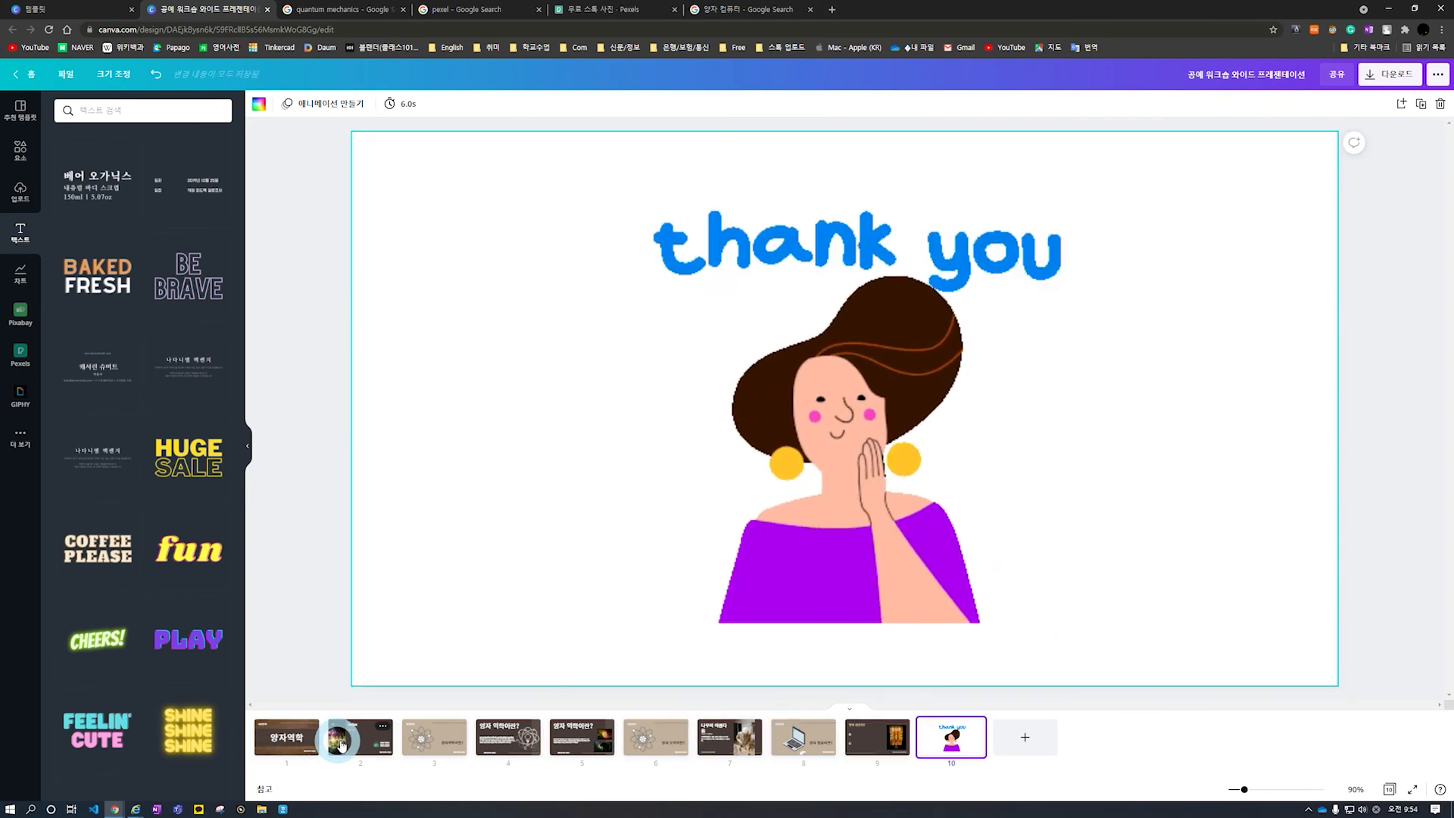
pyautogui.press('Left')
pyautogui.press('Left')
pyautogui.press('Left')
pyautogui.press('Left')
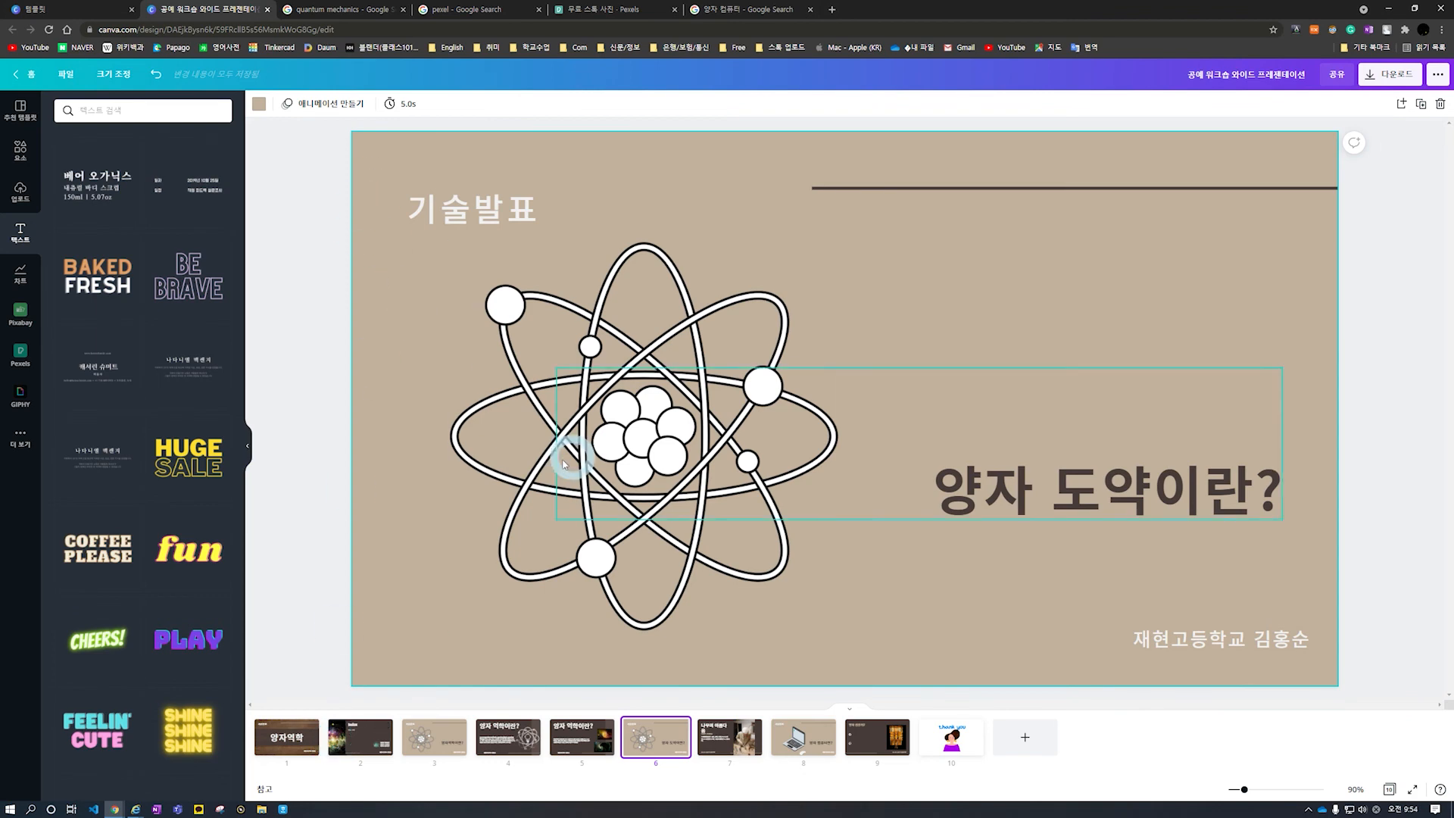
# Leave the presentation for the Canva home page and view the list of personal folders
pyautogui.click(23, 74)
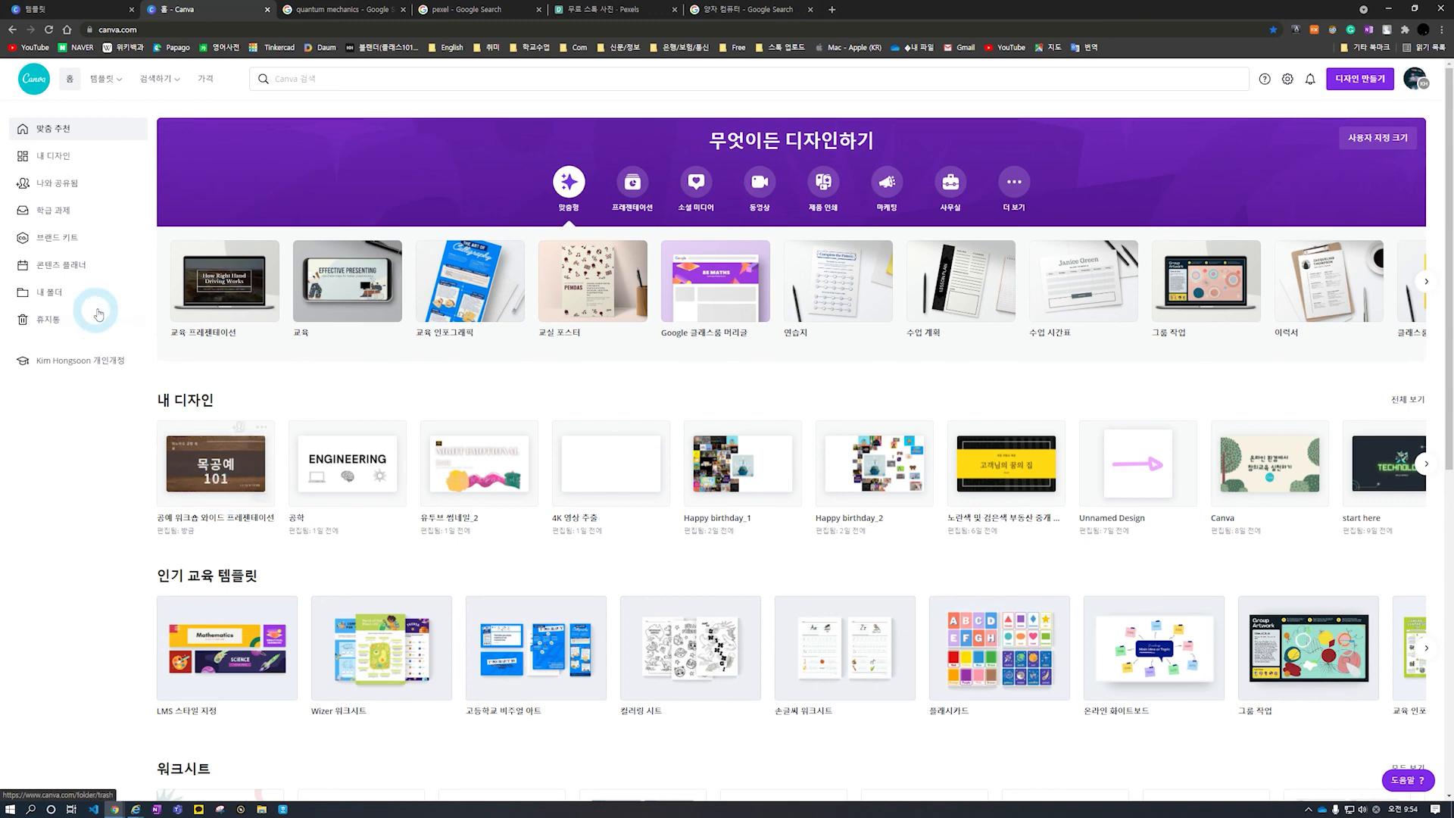
pyautogui.click(74, 292)
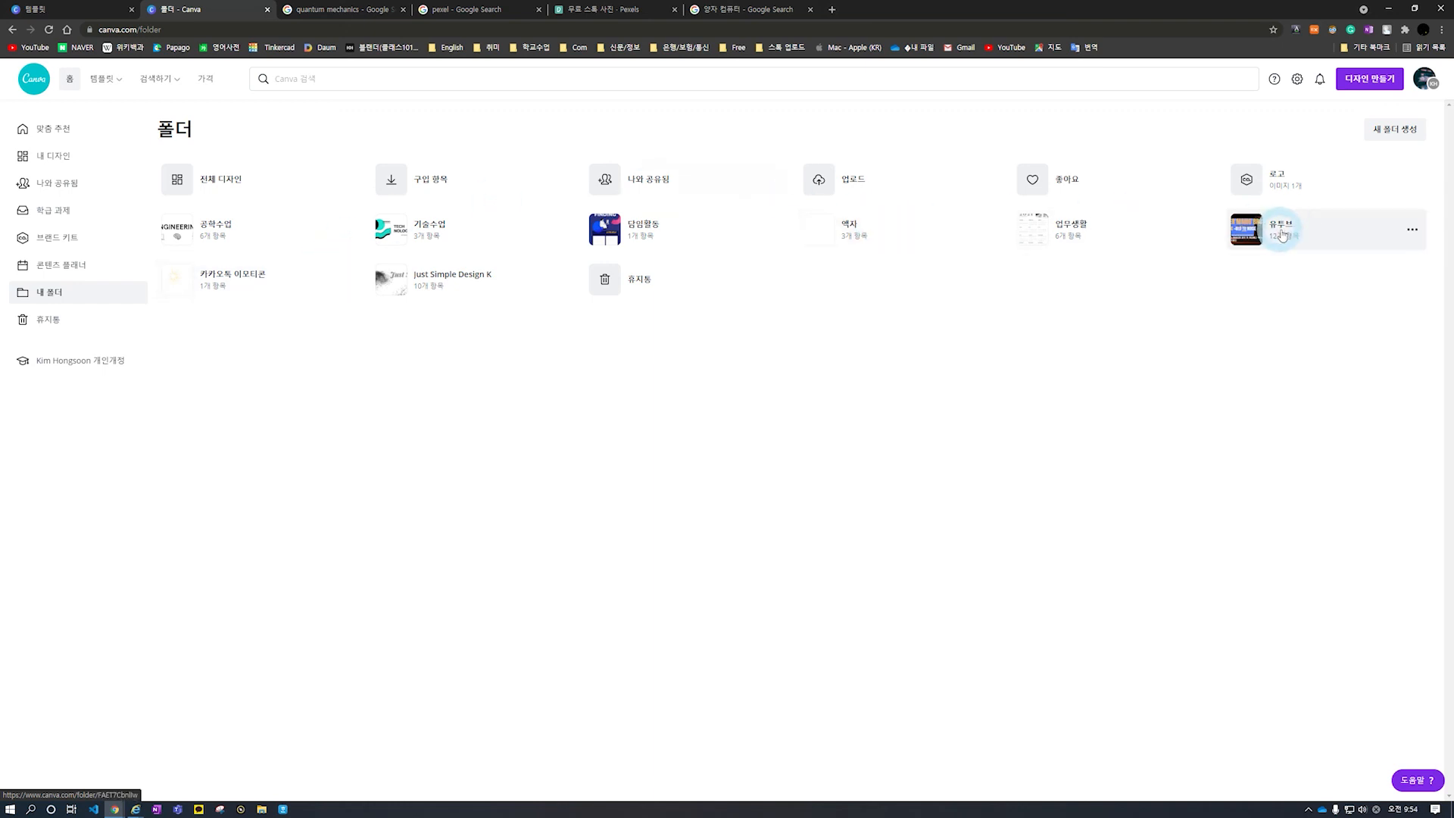
pyautogui.click(47, 132)
pyautogui.click(50, 292)
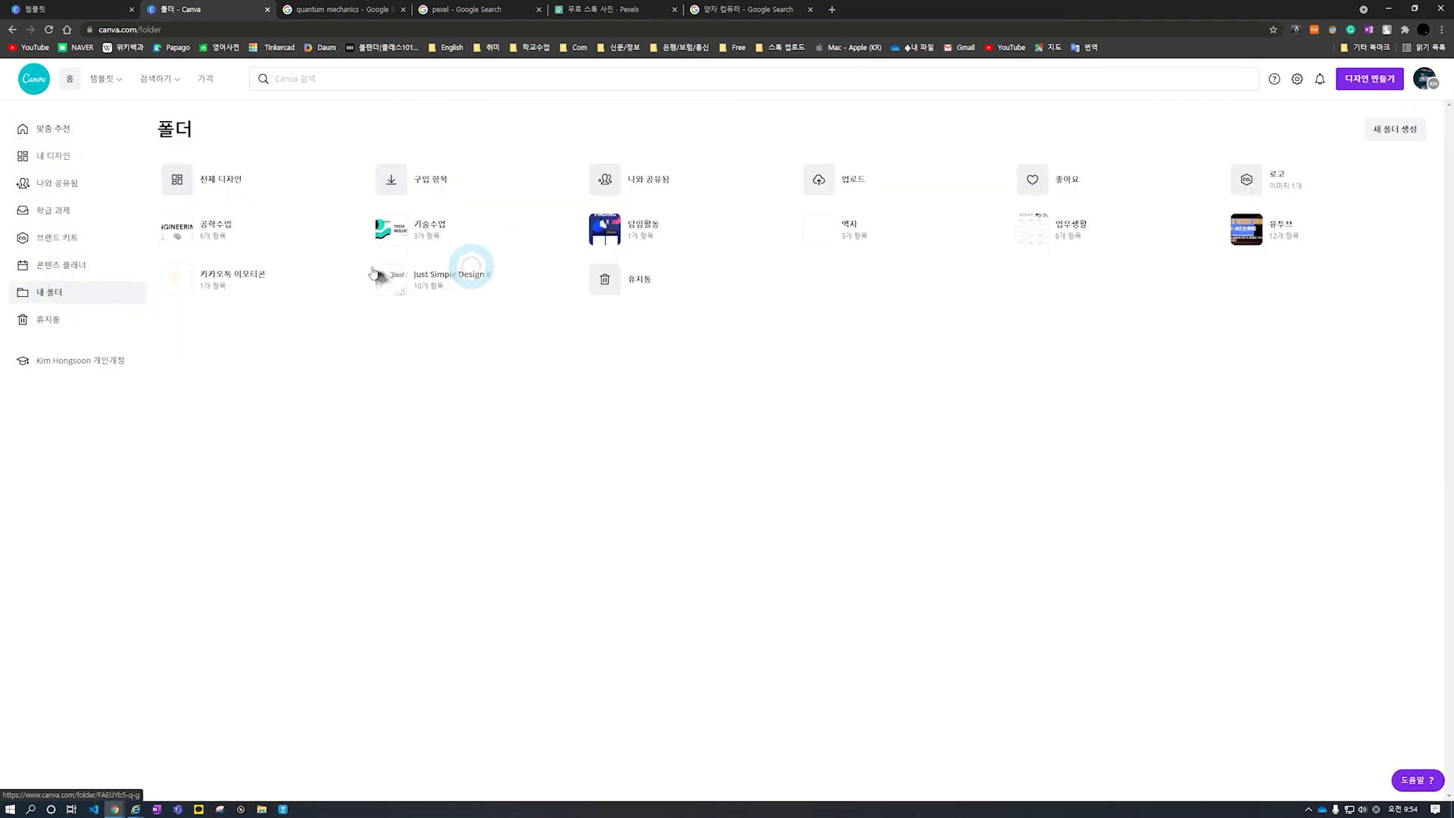
# Return to the home page and look through the row of own designs, going back to its beginning
pyautogui.click(60, 132)
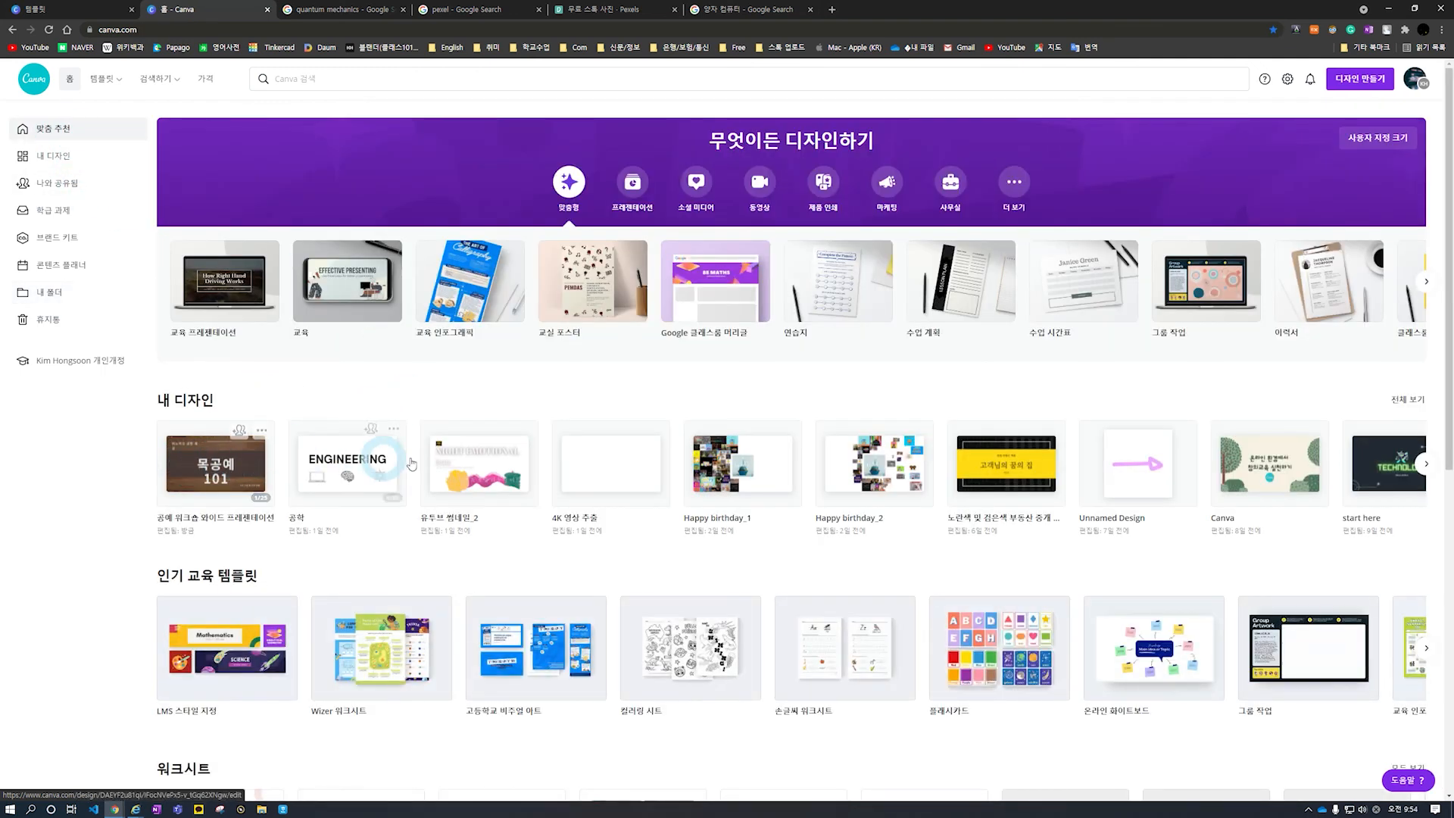
pyautogui.click(1426, 463)
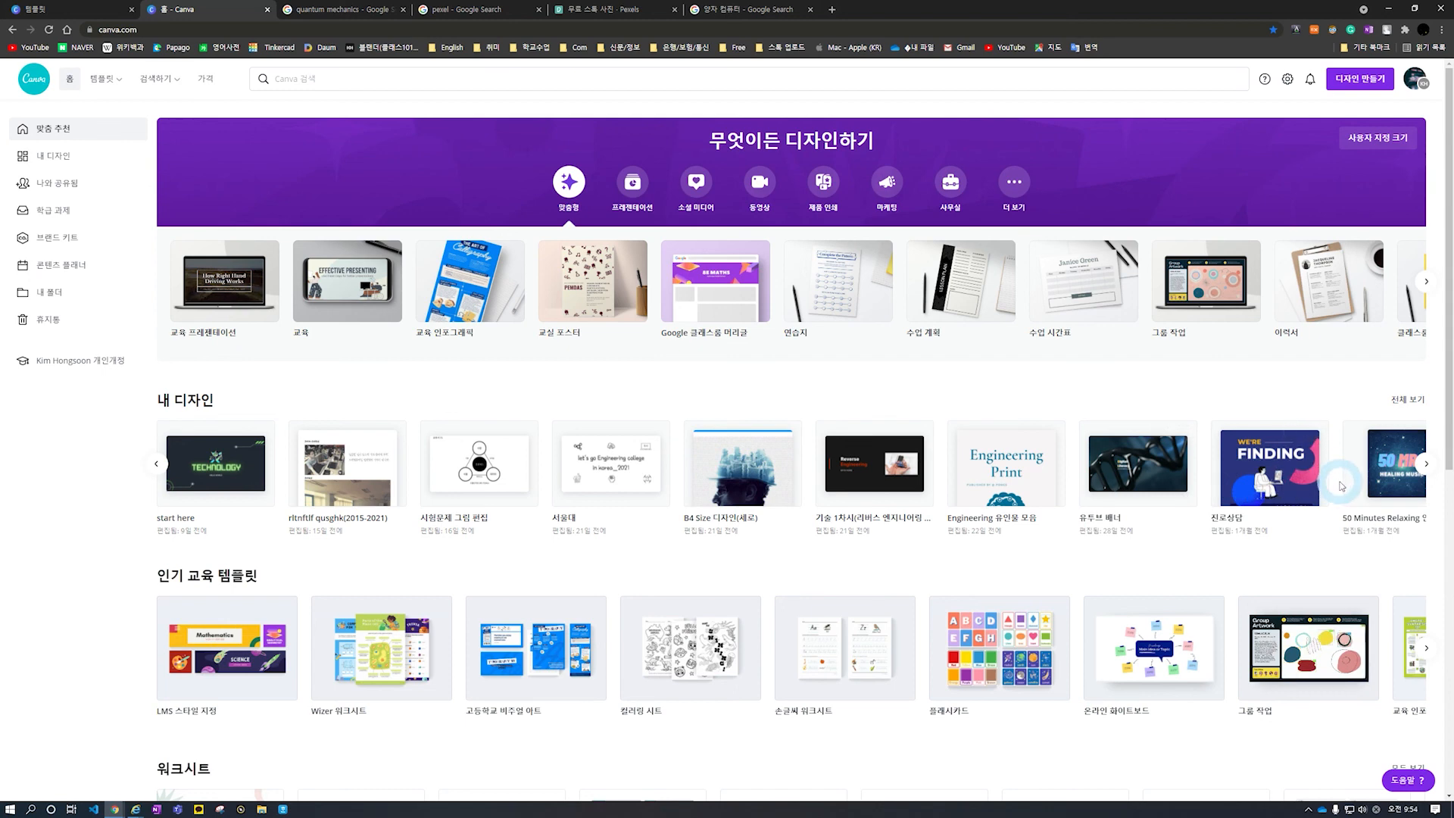
pyautogui.click(155, 463)
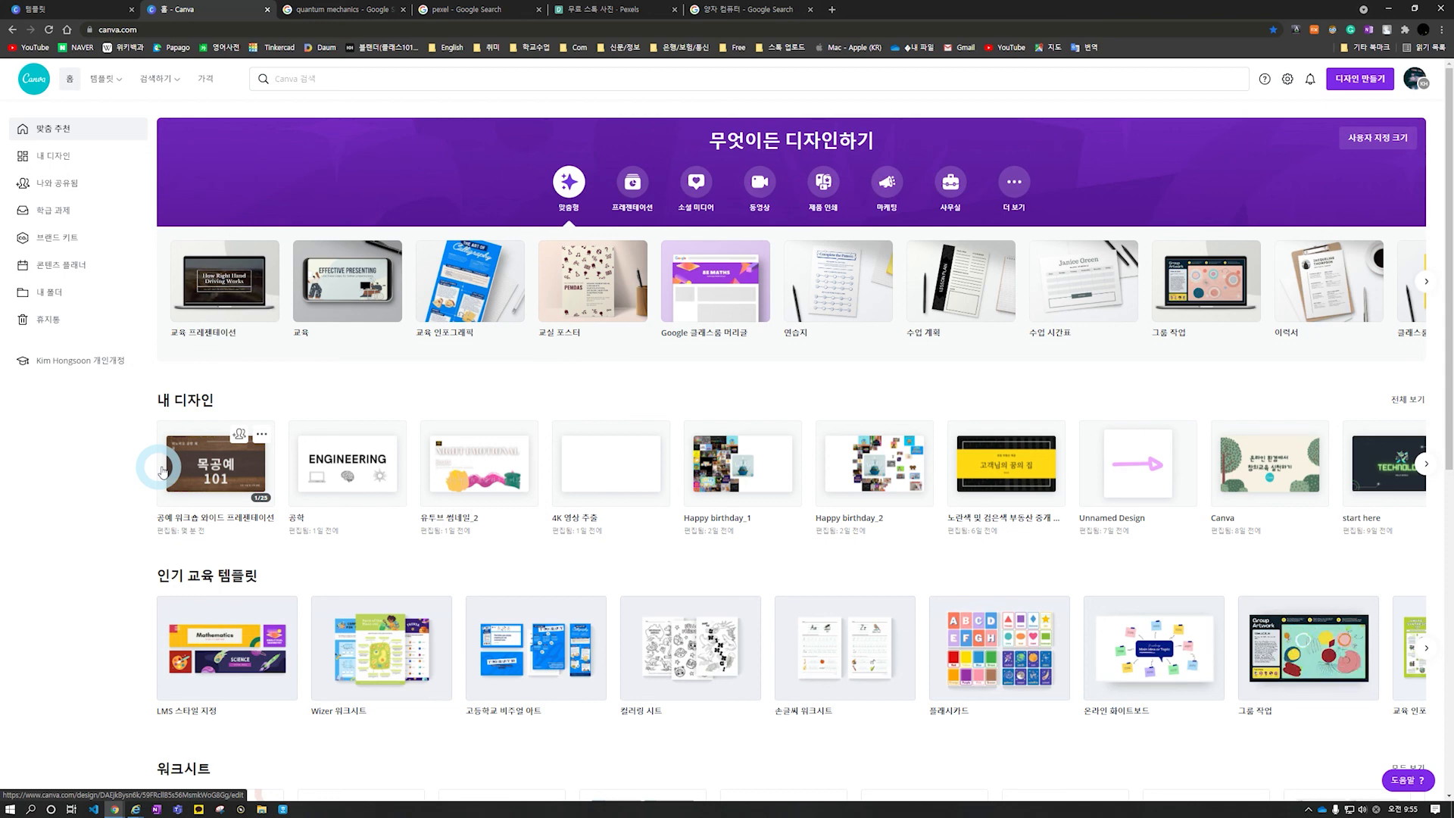
pyautogui.hotkey('alt', 'z')
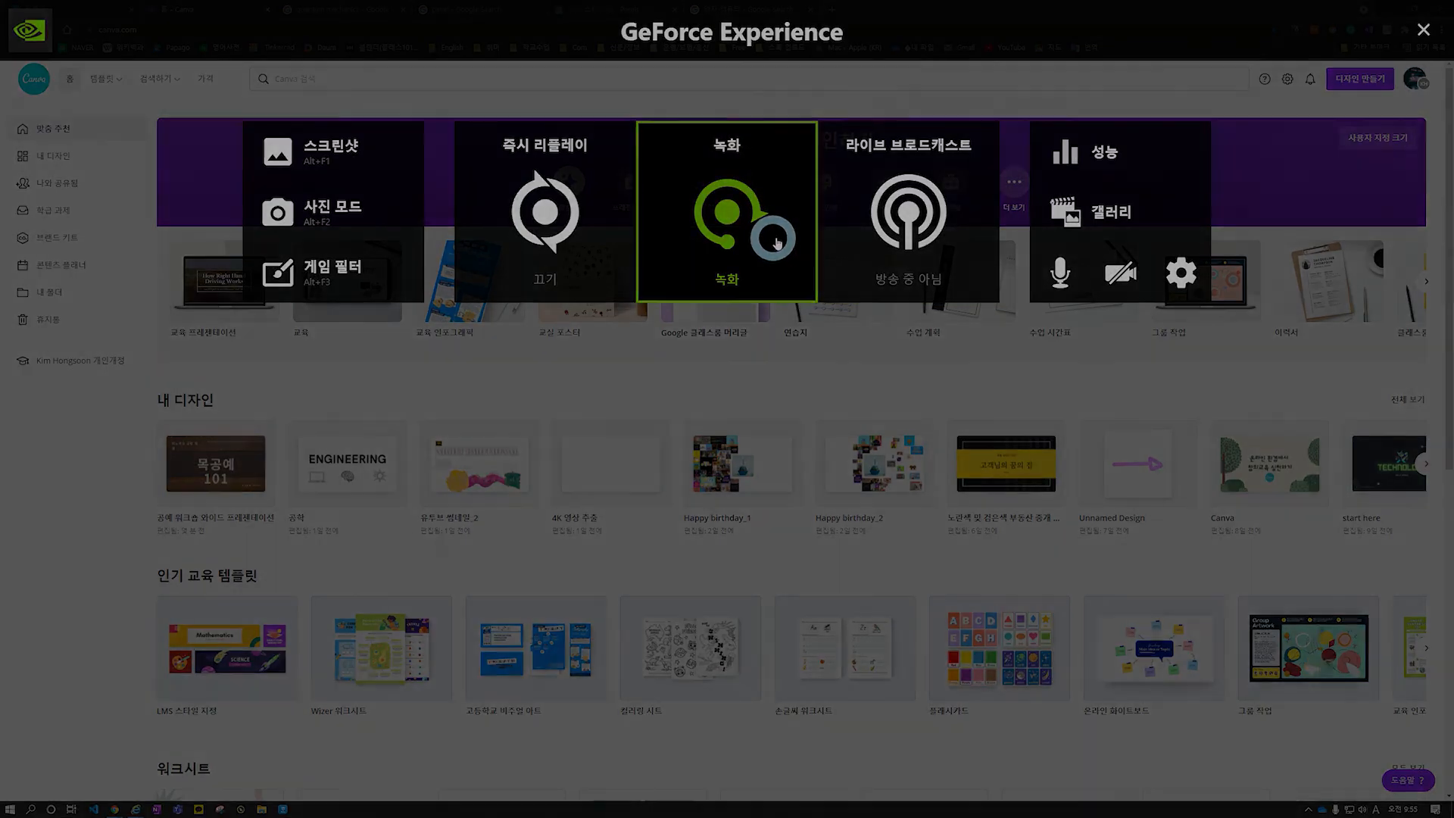